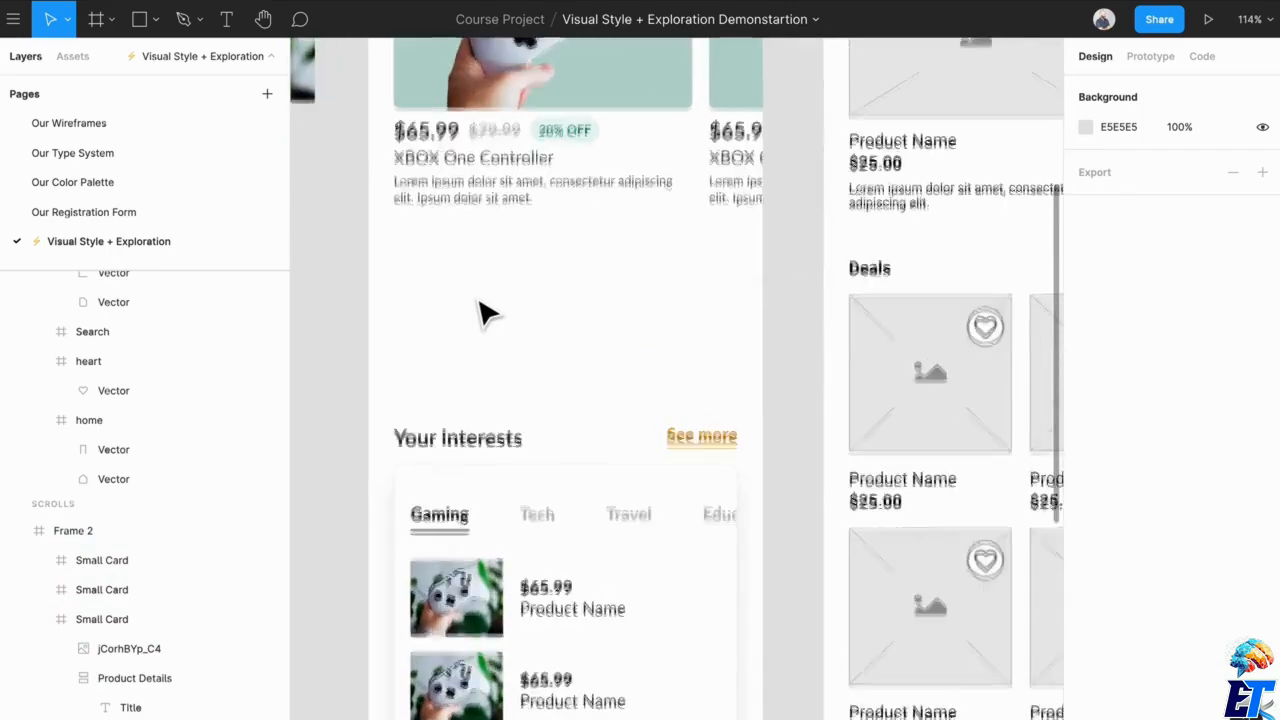
# Look over the Home design and compare its layout with the adjacent Wireframe frame.
pyautogui.scroll(3, 517, 513)
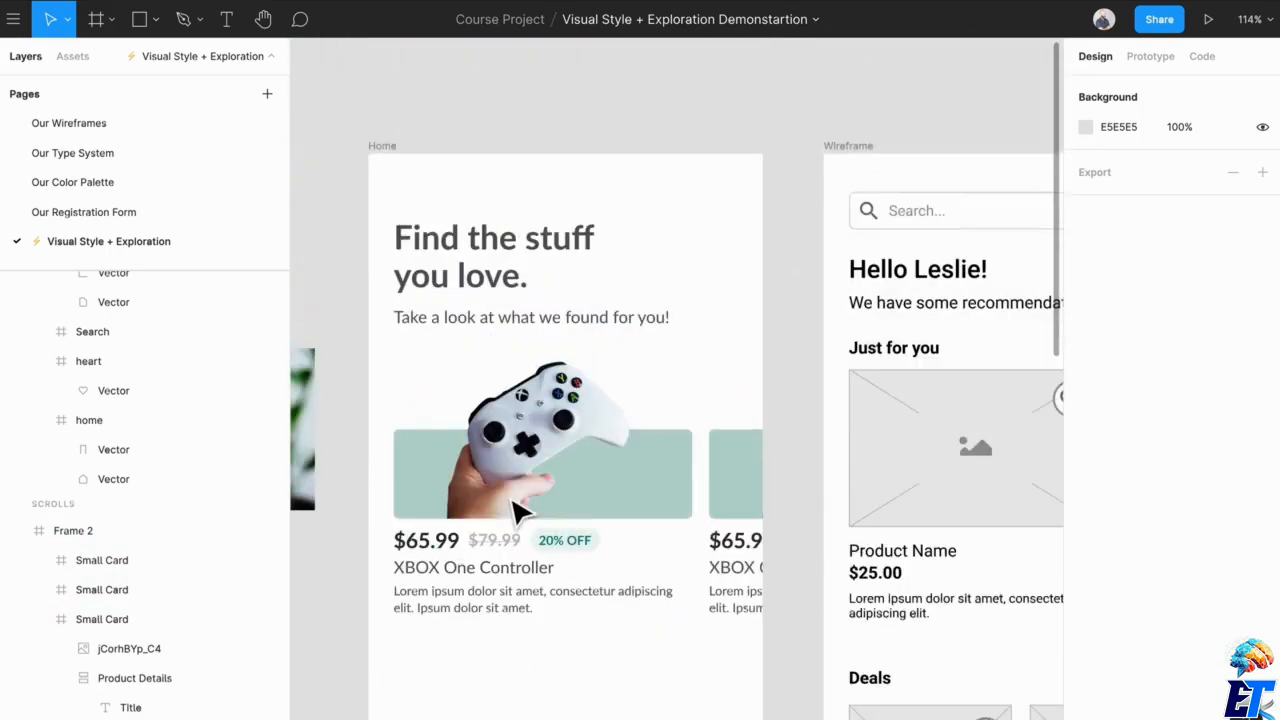
pyautogui.scroll(-5, 714, 514)
pyautogui.scroll(-5, 700, 506)
pyautogui.scroll(-2, 760, 570)
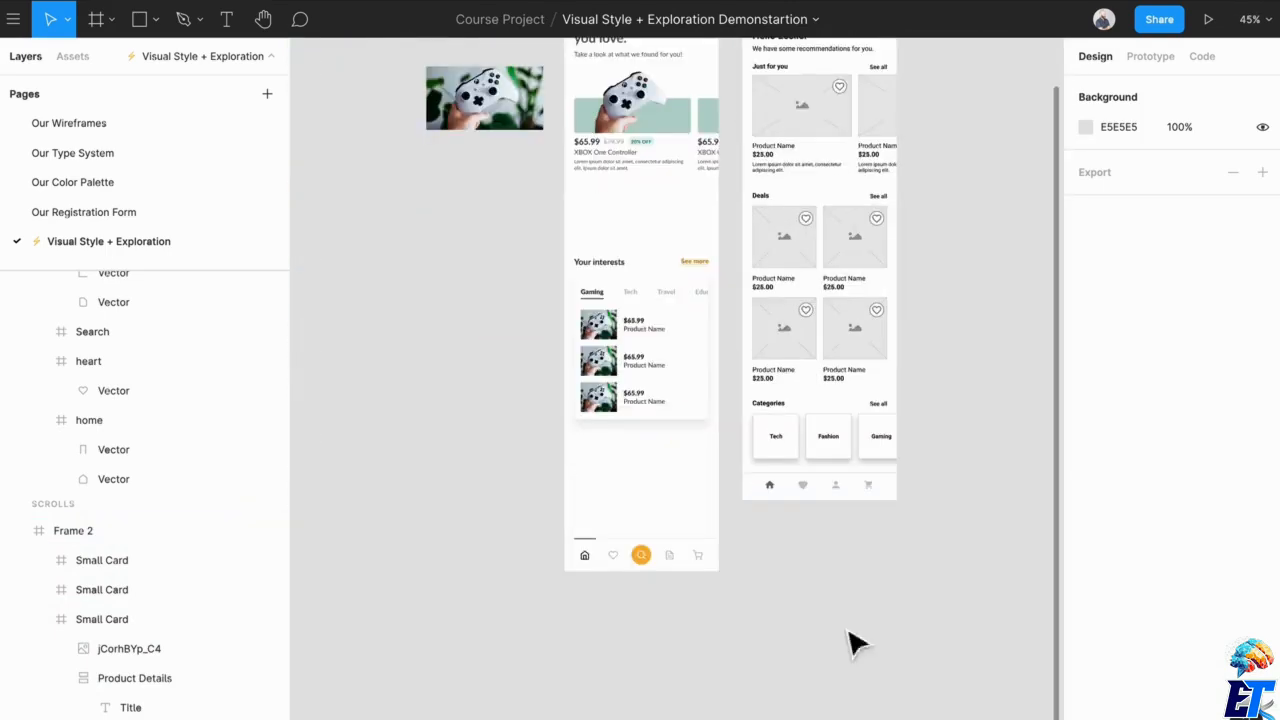
pyautogui.scroll(4, 617, 414)
pyautogui.scroll(-3, 630, 460)
pyautogui.scroll(4, 686, 360)
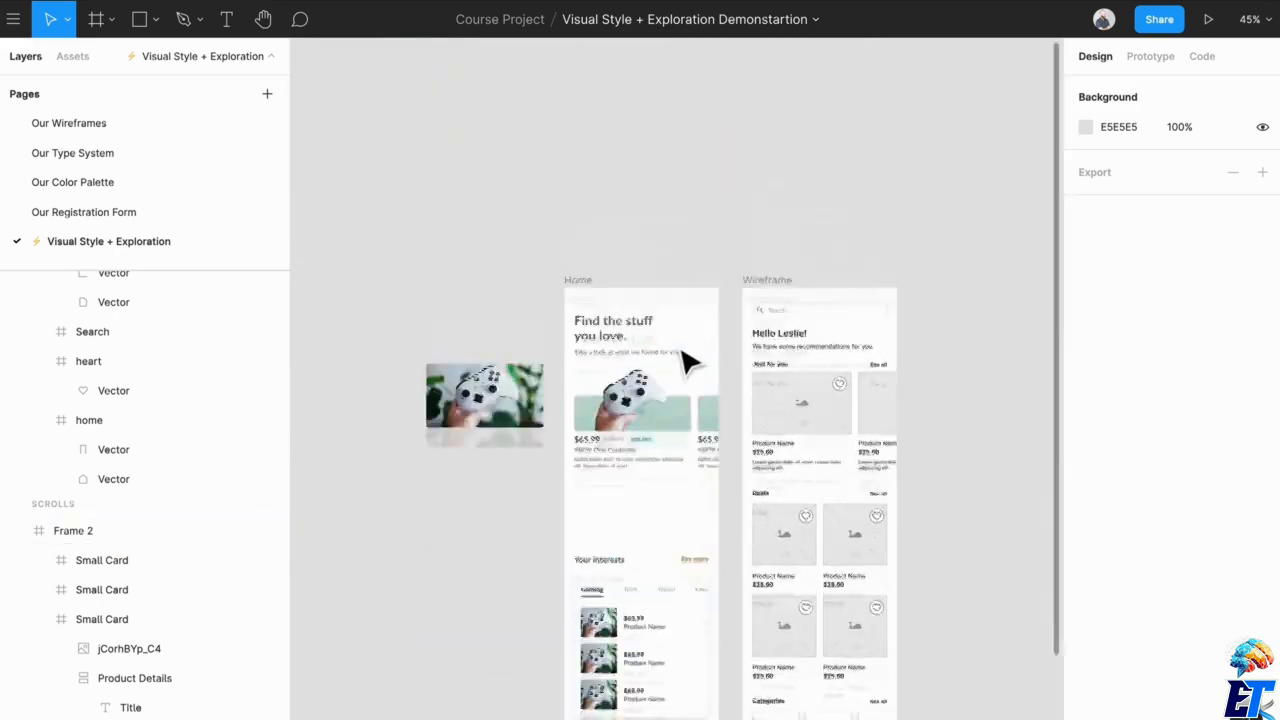
pyautogui.scroll(5, 686, 449)
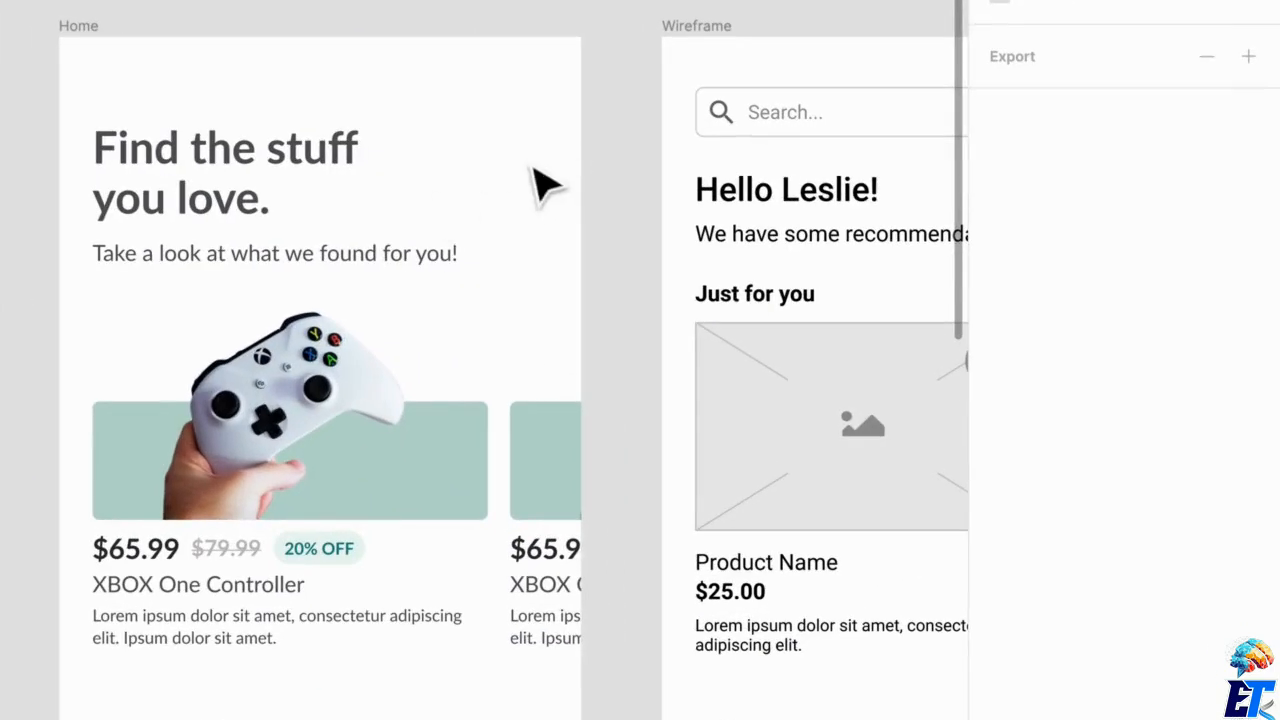
# Draw a circle about 50 × 50 beside the Home screen's "Find the stuff you love." heading and show the layout grids.
pyautogui.press('o')
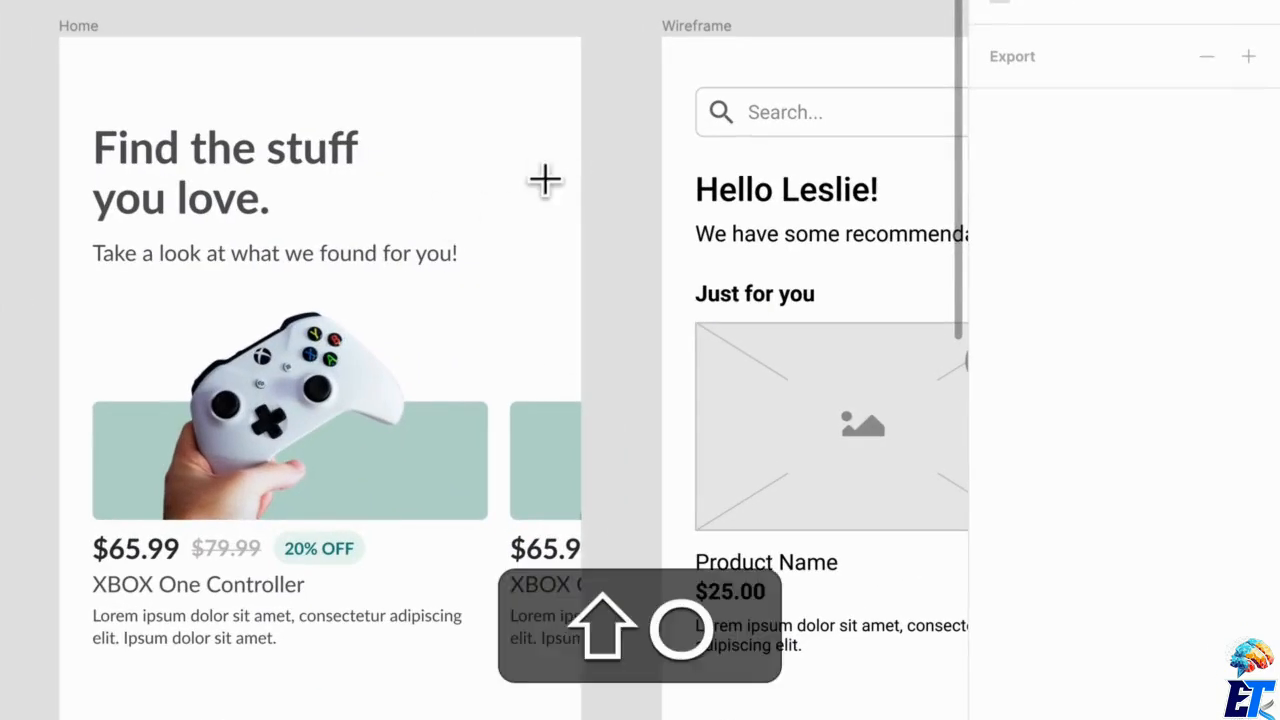
pyautogui.moveTo(487, 143); pyautogui.dragTo(530, 215)
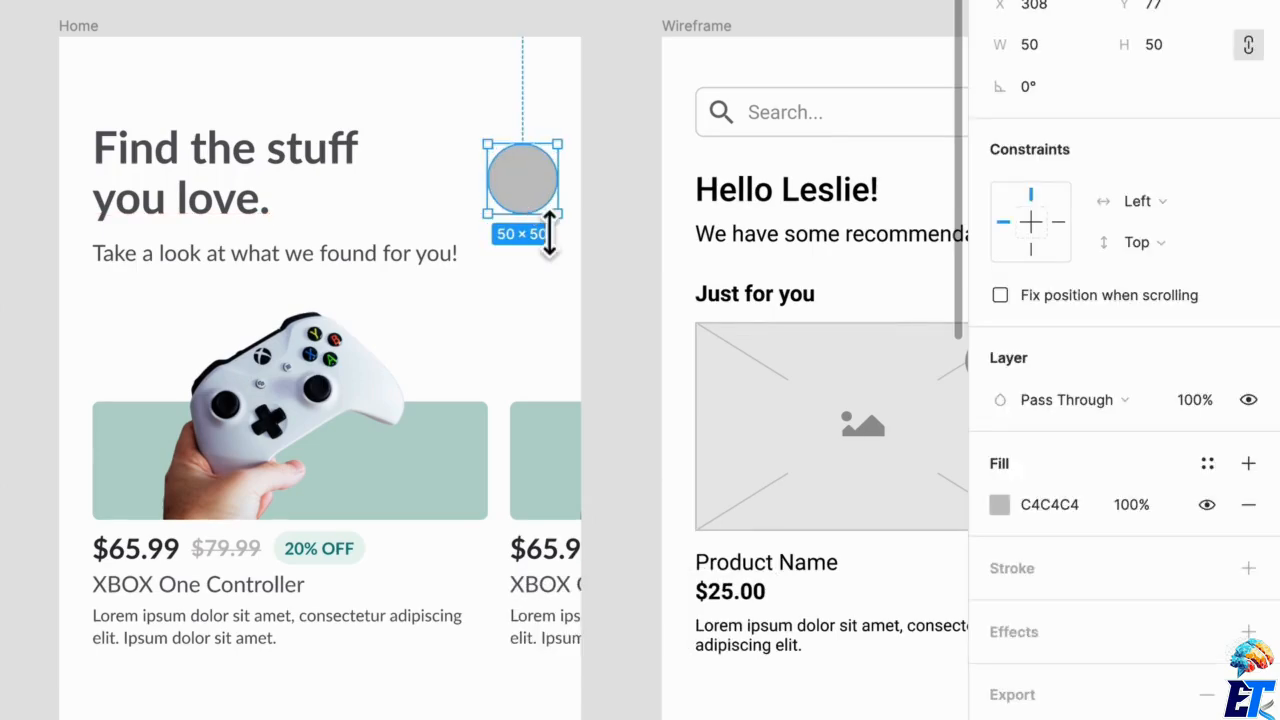
pyautogui.press('ctrl+super+g')
pyautogui.scroll(5, 520, 180)
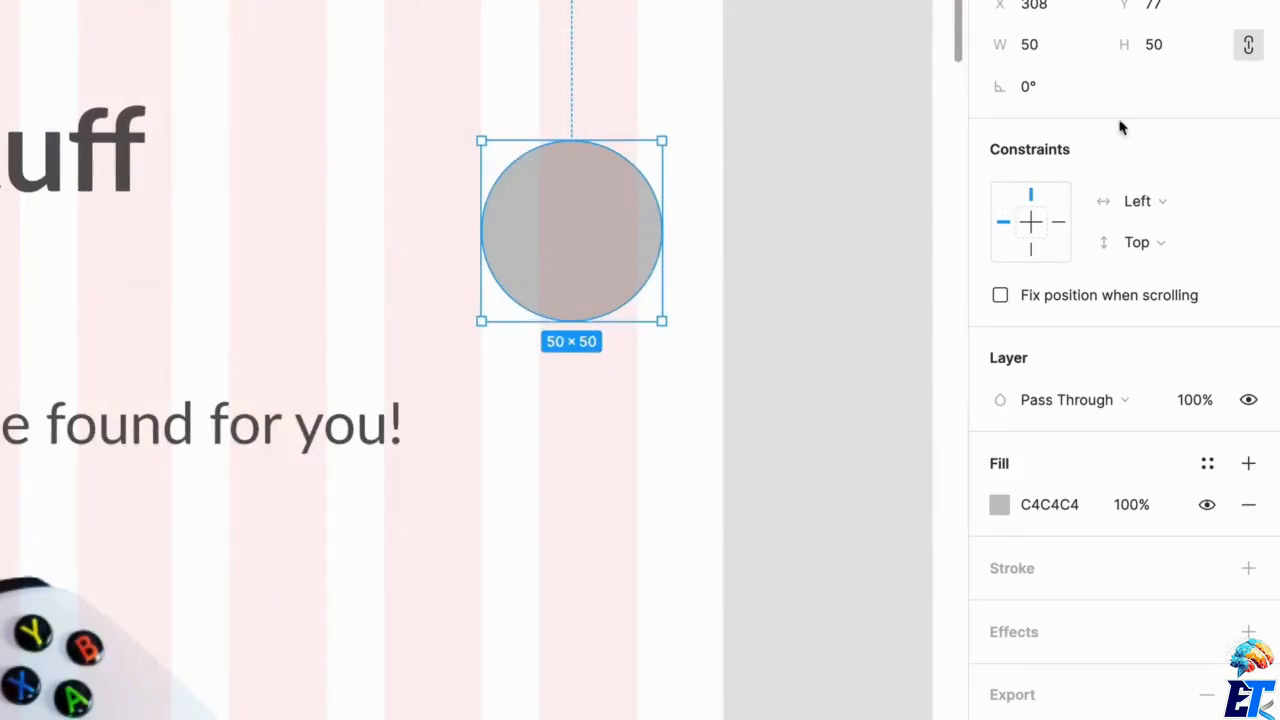
# Resize the circle to 40 × 40 and move it to X 311, Y 63, flush with the outer edge of the last grid column.
pyautogui.click(1177, 52)
pyautogui.write('40')
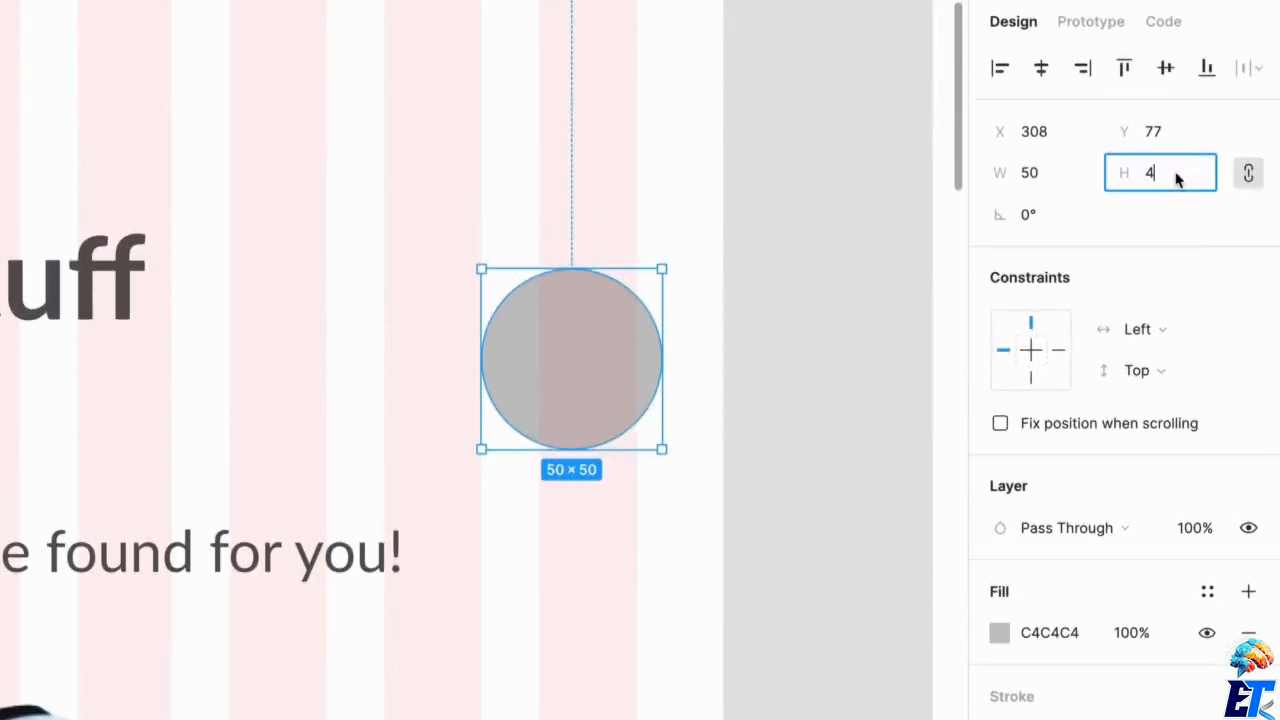
pyautogui.press('Return')
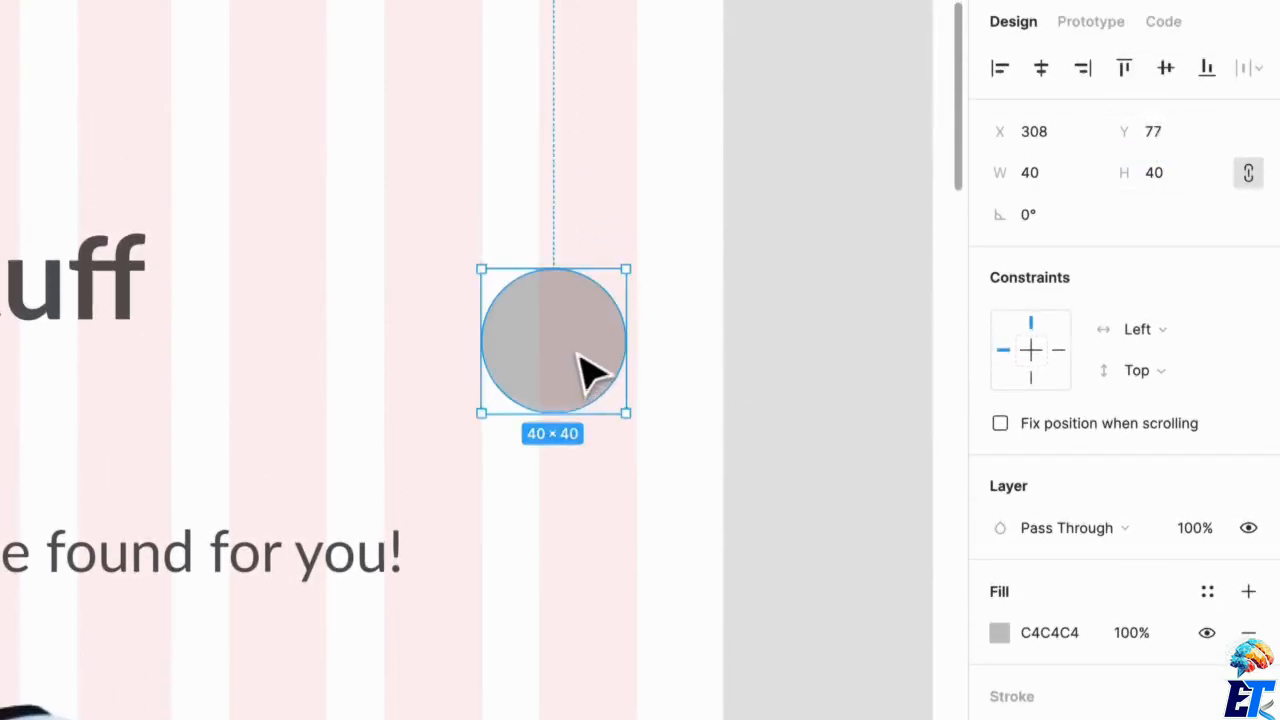
pyautogui.moveTo(586, 374); pyautogui.dragTo(598, 324)
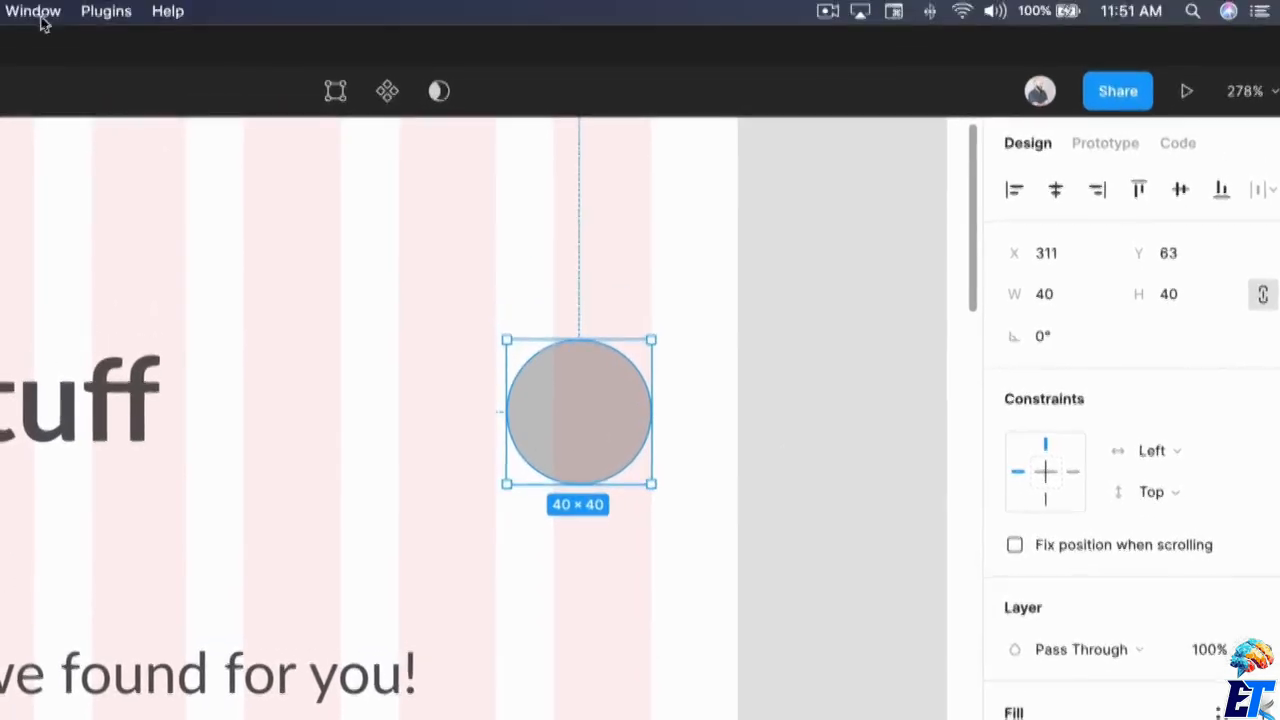
# Fill the circle with an avatar image from the Content Reel plugin's Avatars set, then close the plugin.
pyautogui.click(65, 0)
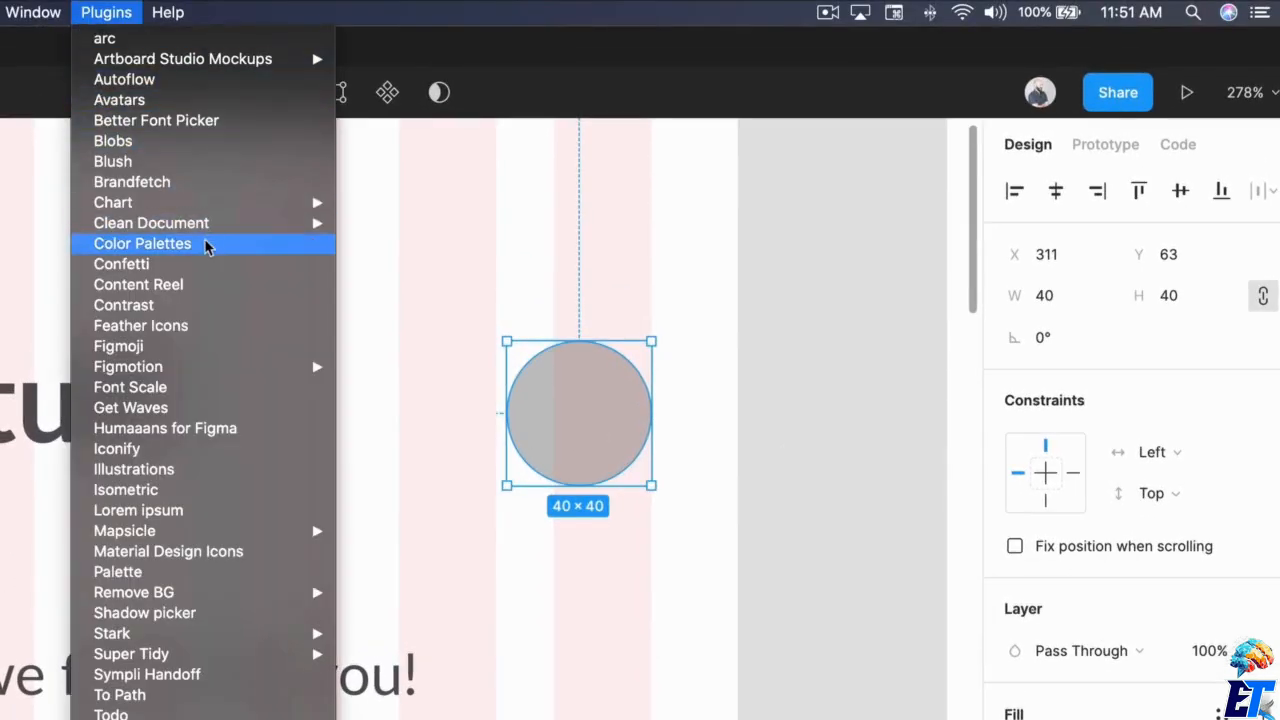
pyautogui.click(168, 286)
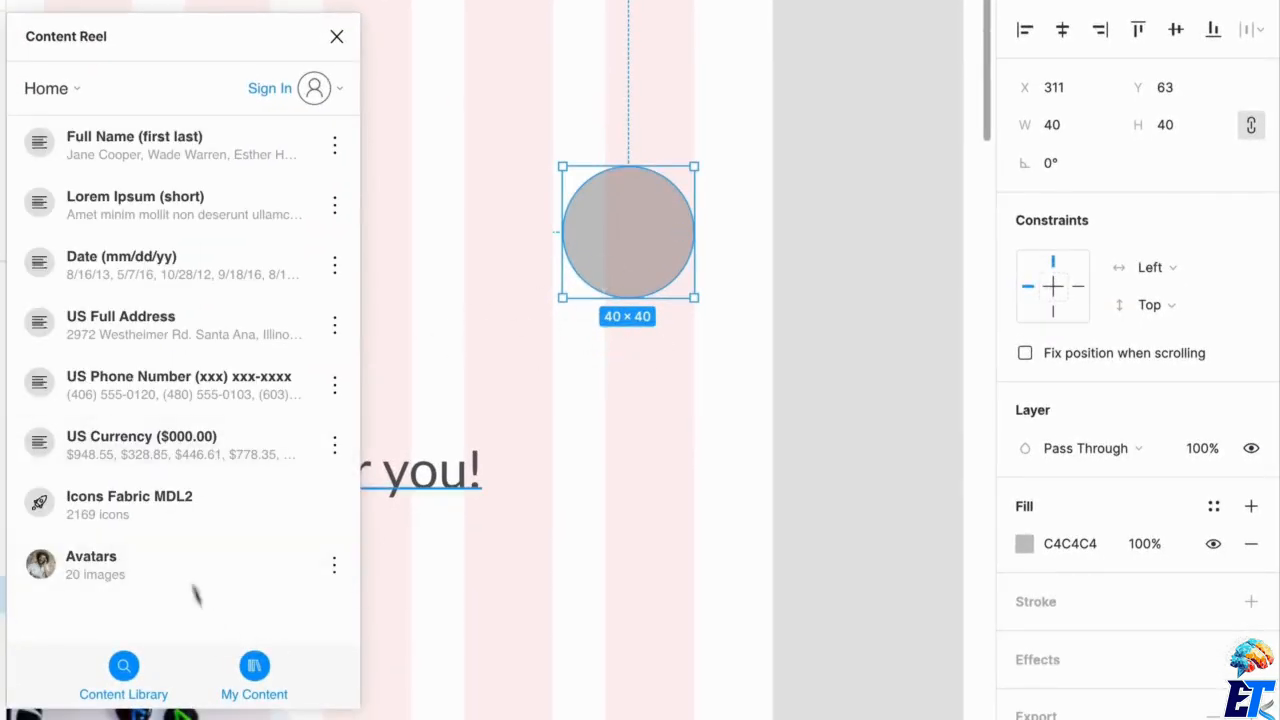
pyautogui.click(118, 586)
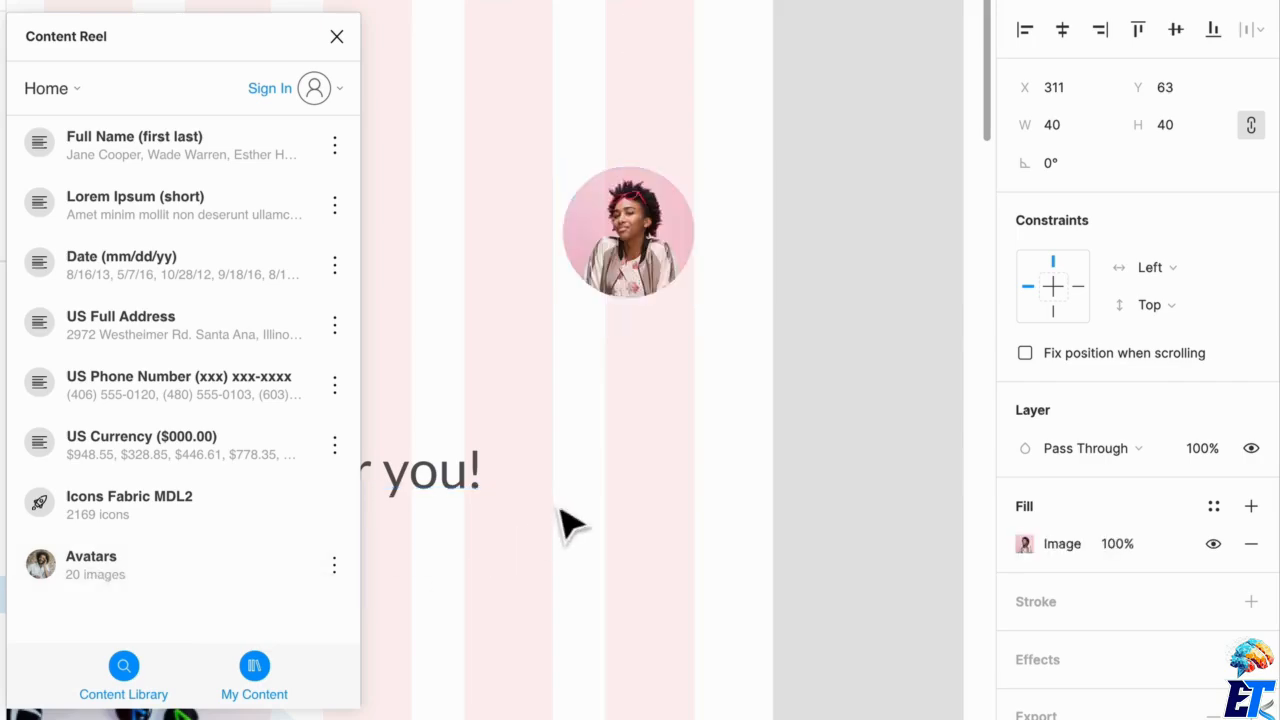
pyautogui.click(337, 38)
# Hide the layout grids and move the avatar circle slightly up to Y 61.
pyautogui.scroll(-5, 631, 503)
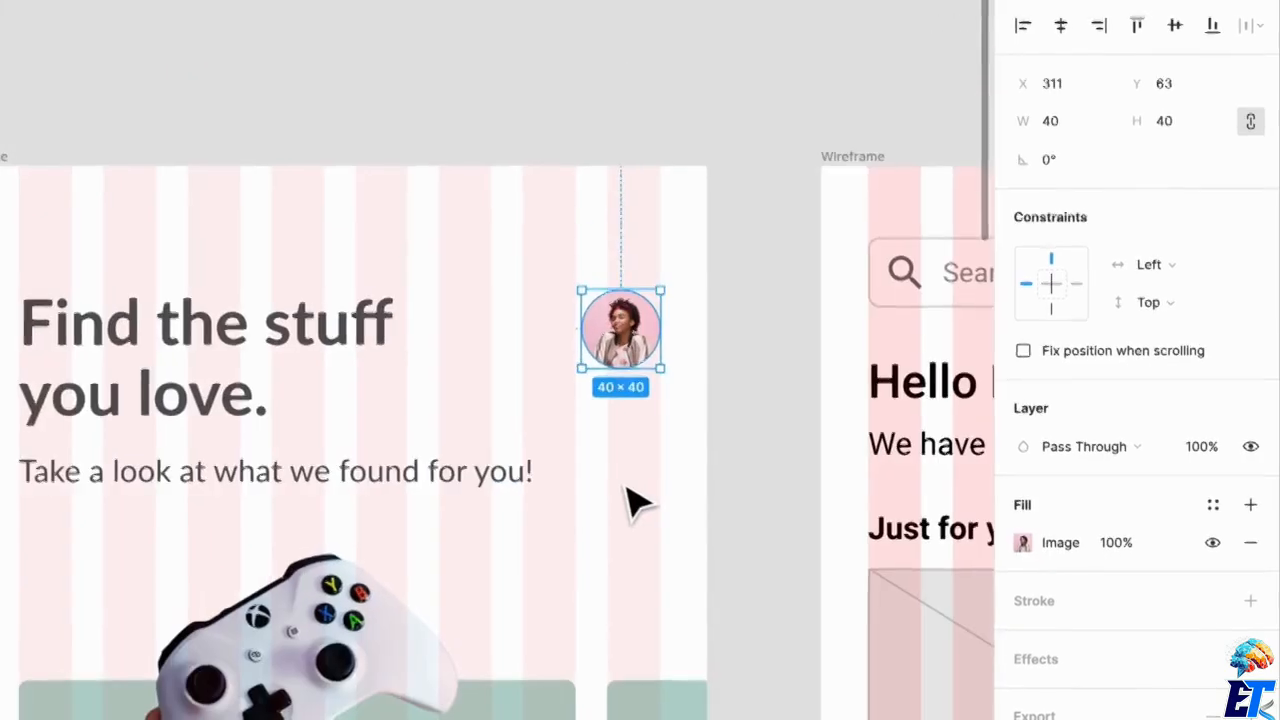
pyautogui.scroll(-2, 560, 563)
pyautogui.click(646, 477)
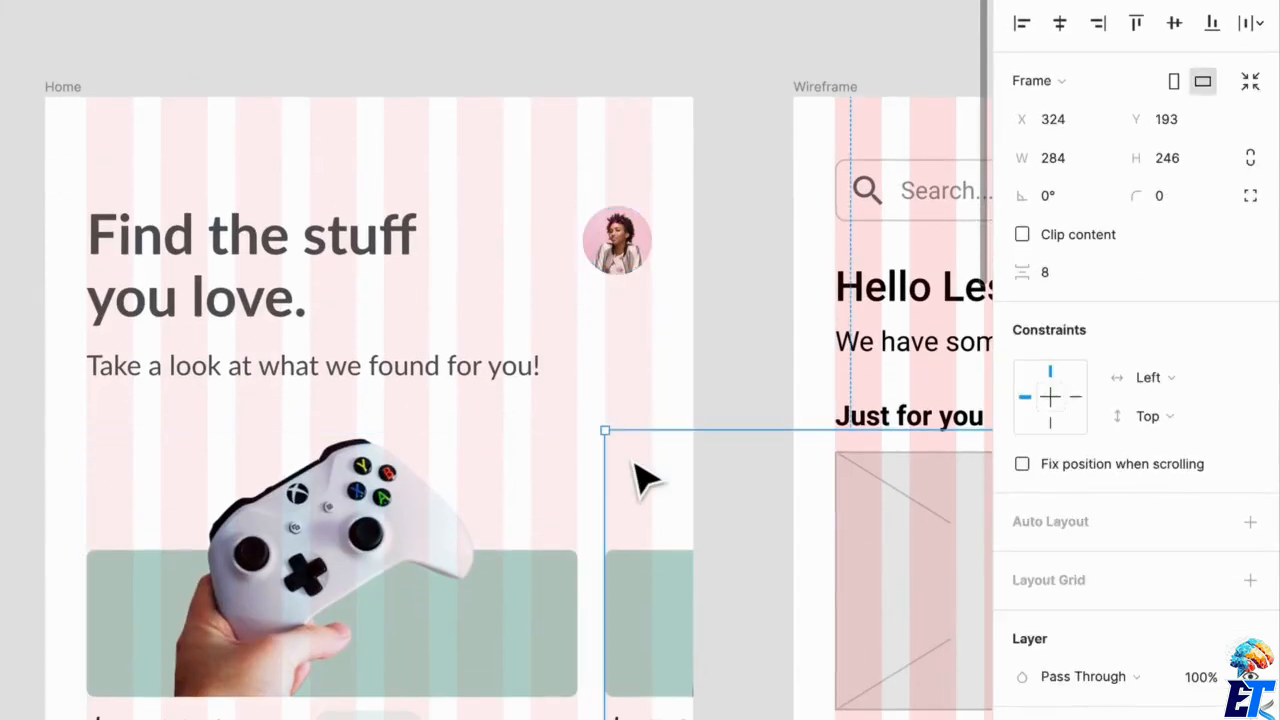
pyautogui.click(677, 337)
pyautogui.hotkey('ctrl', 'g')
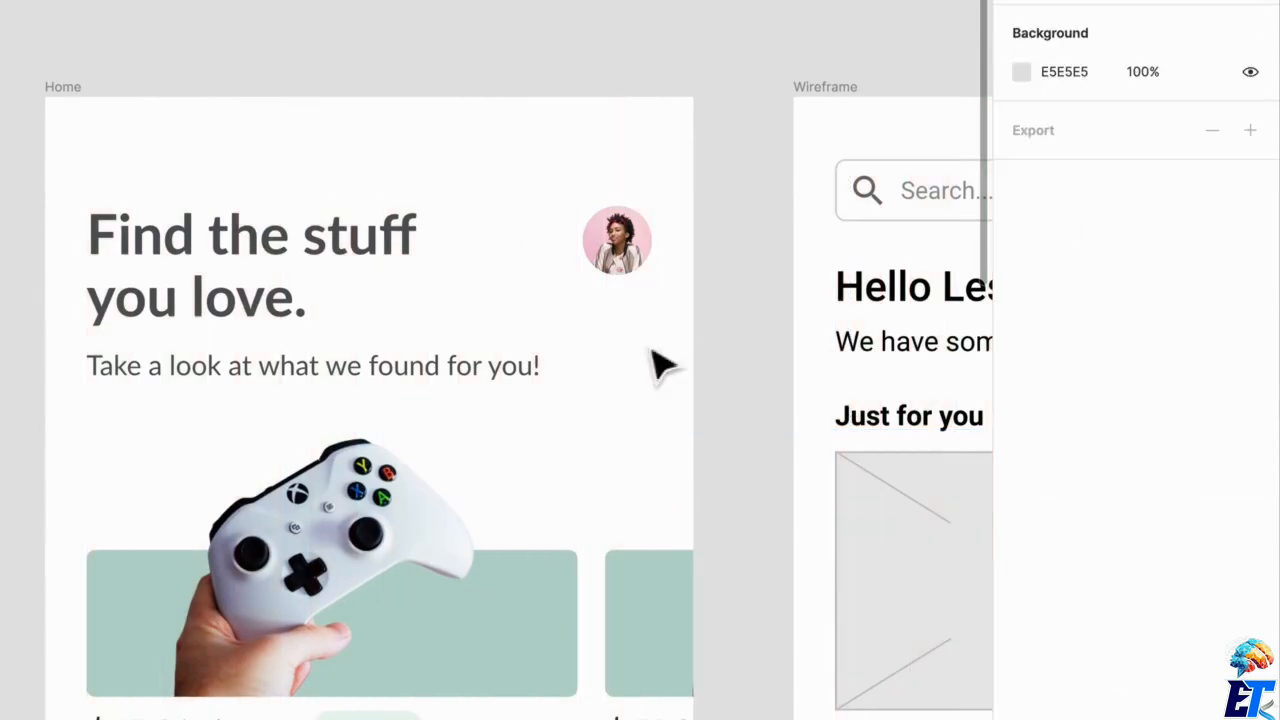
pyautogui.moveTo(638, 262); pyautogui.dragTo(638, 253)
# Draw a frame 40 high under the XBOX product card and widen it to 327, aligning it with the card's outer edge.
pyautogui.scroll(-2, 507, 548)
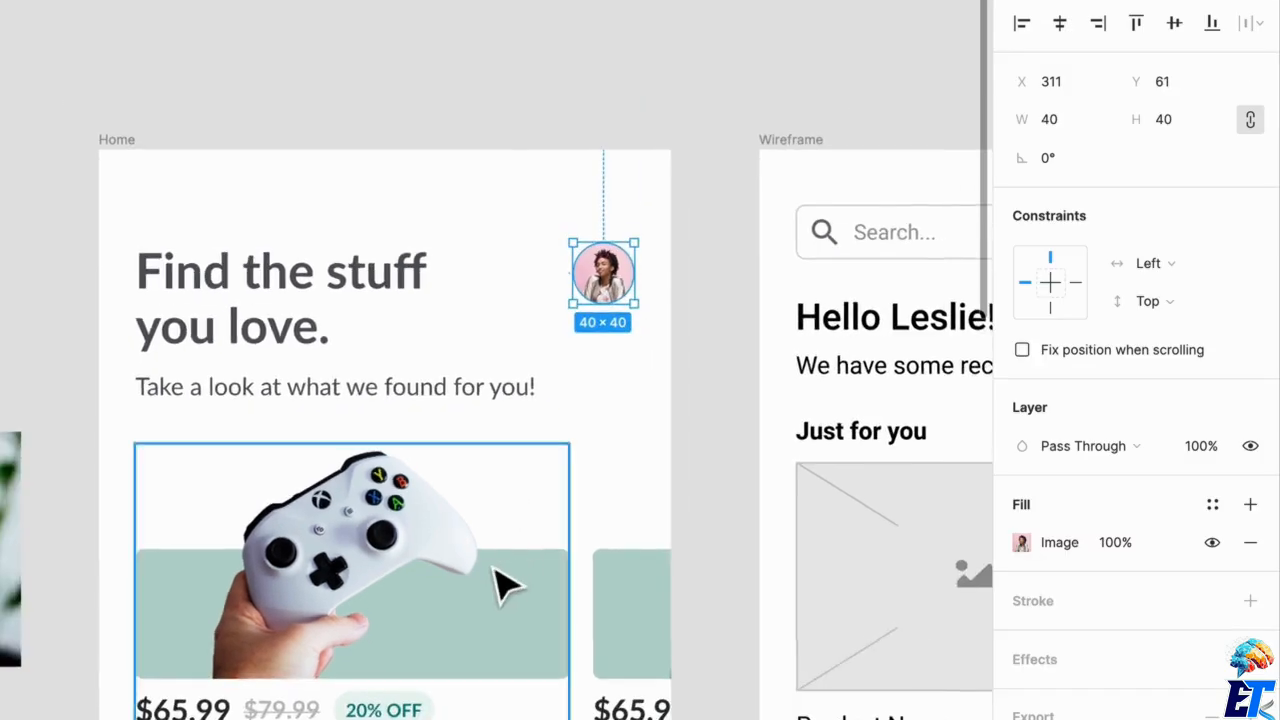
pyautogui.moveTo(497, 568); pyautogui.dragTo(387, 220)
pyautogui.scroll(-1, 415, 472)
pyautogui.moveTo(417, 473); pyautogui.dragTo(500, 414)
pyautogui.scroll(-5, 466, 446)
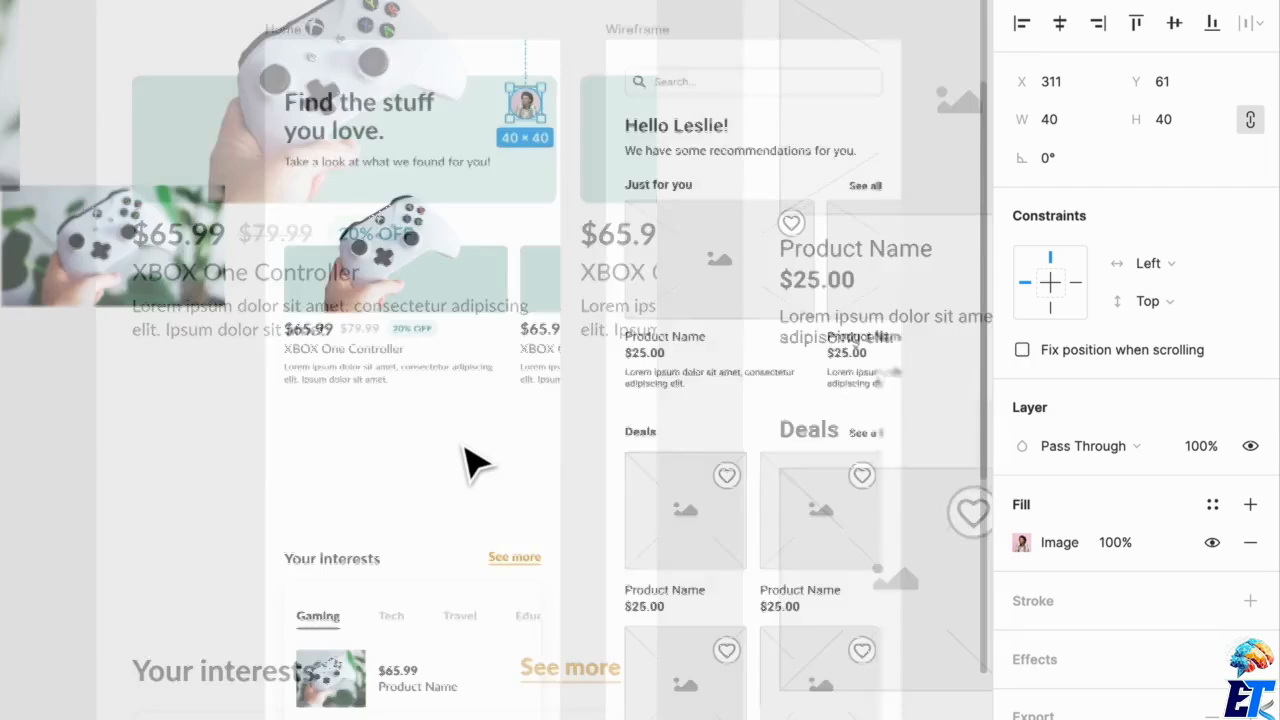
pyautogui.scroll(4, 458, 450)
pyautogui.moveTo(300, 483); pyautogui.dragTo(489, 571)
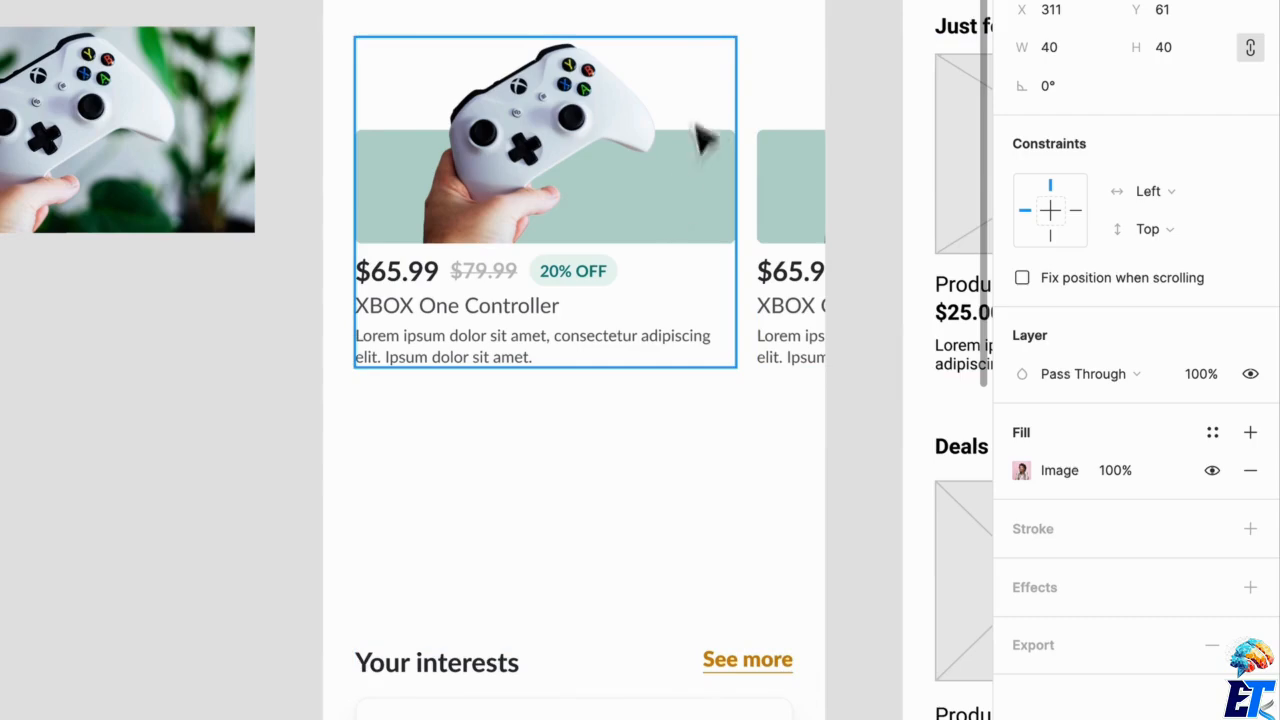
pyautogui.press('Escape')
pyautogui.press('f')
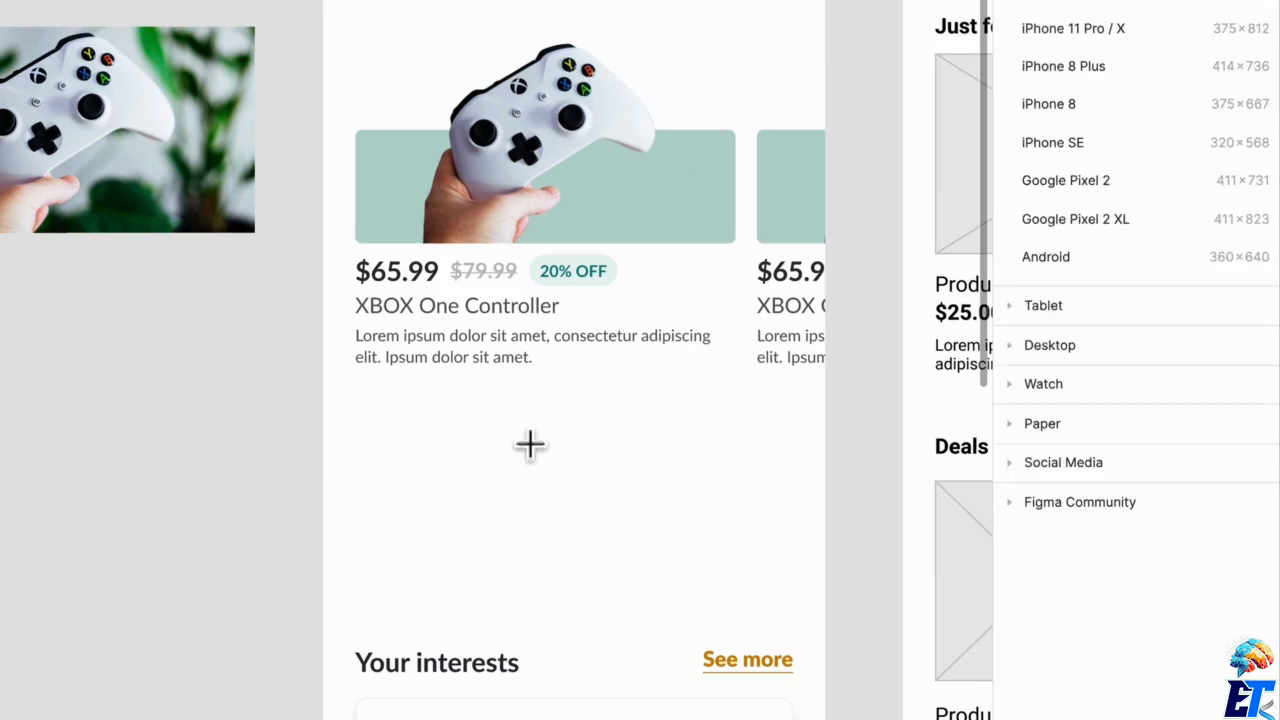
pyautogui.moveTo(368, 397); pyautogui.dragTo(791, 453)
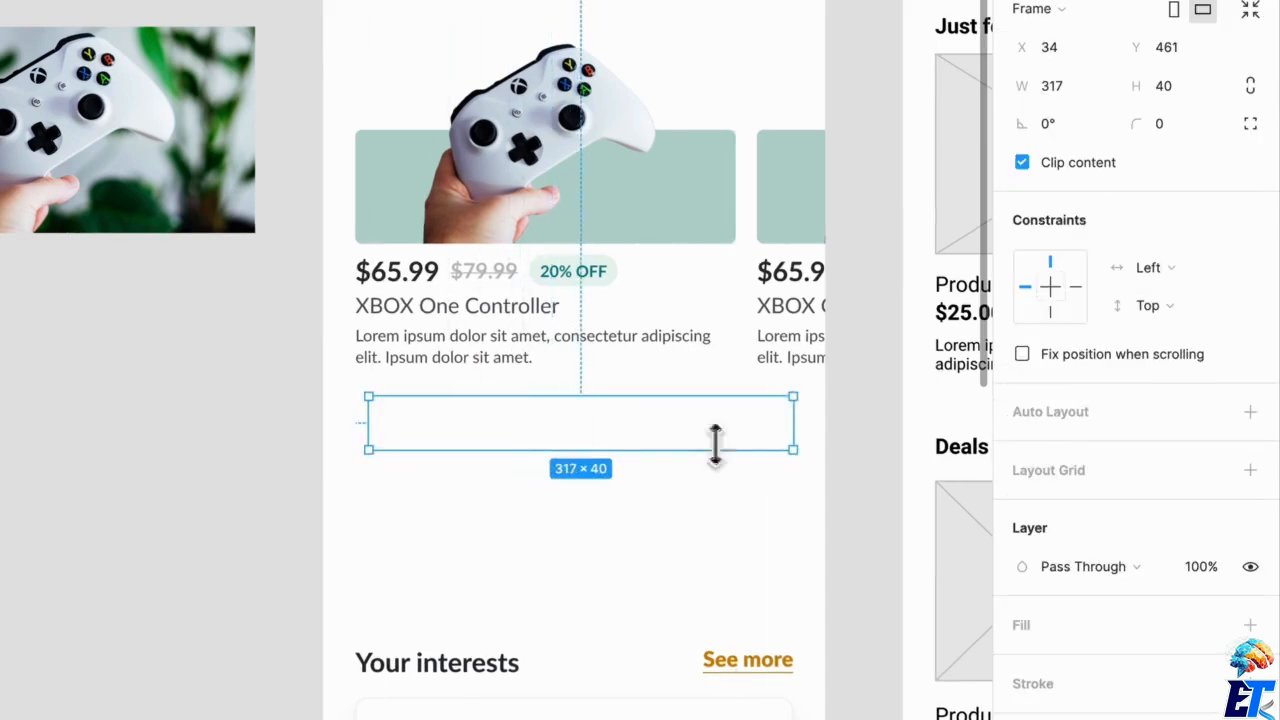
pyautogui.moveTo(383, 451); pyautogui.dragTo(380, 451)
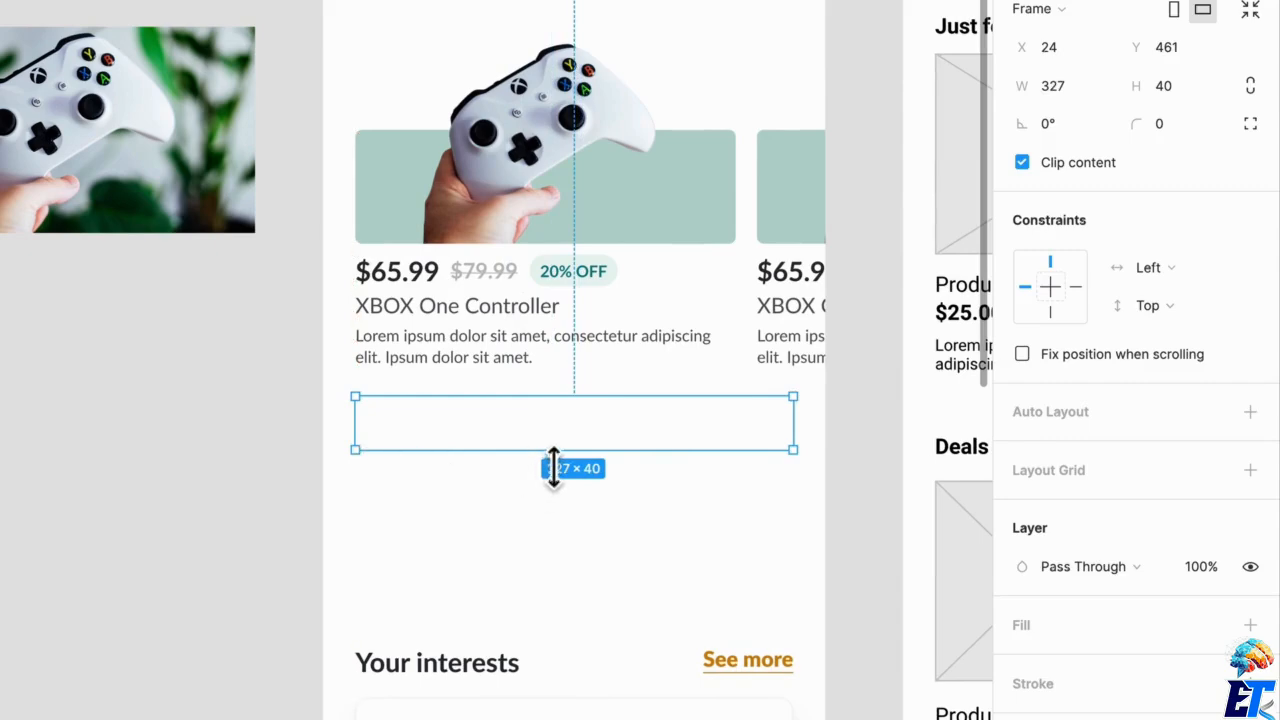
# Add the text "Discover more" in a box about 149 × 36 inside the new frame, using the H5 16px | 20px heading style.
pyautogui.press('t')
pyautogui.moveTo(481, 401); pyautogui.dragTo(682, 451)
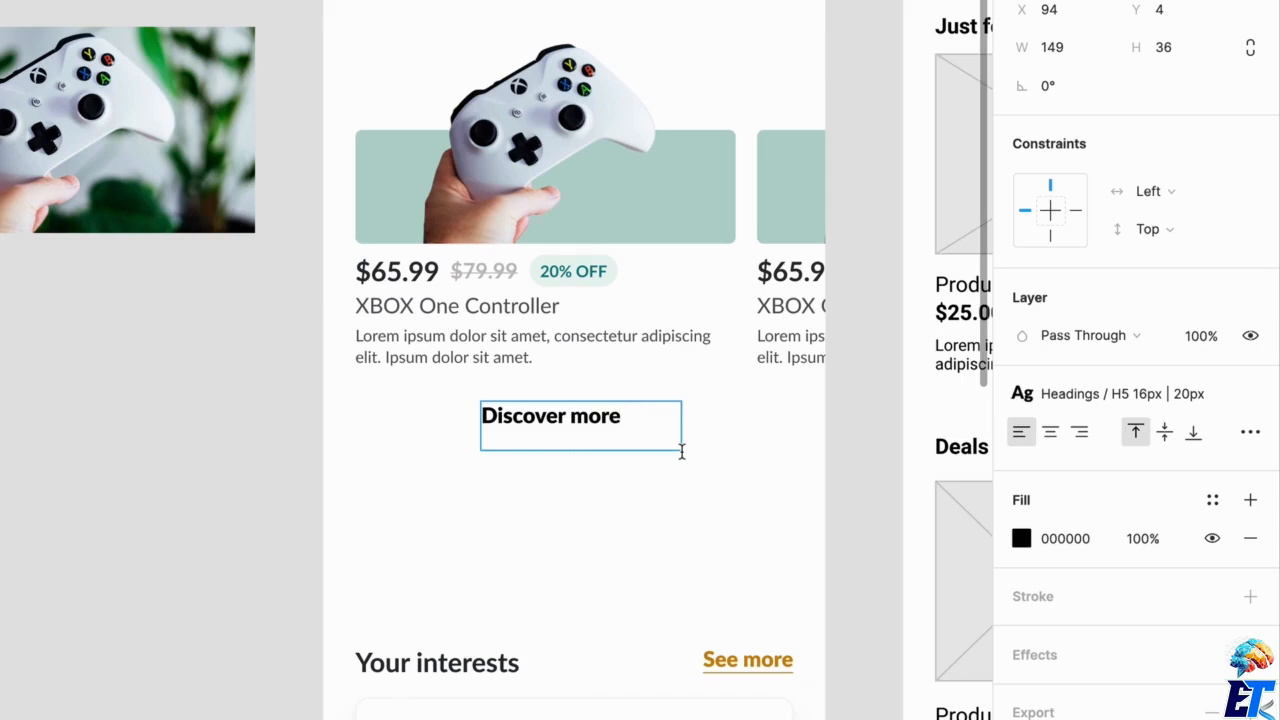
pyautogui.hotkey('ctrl', 'a')
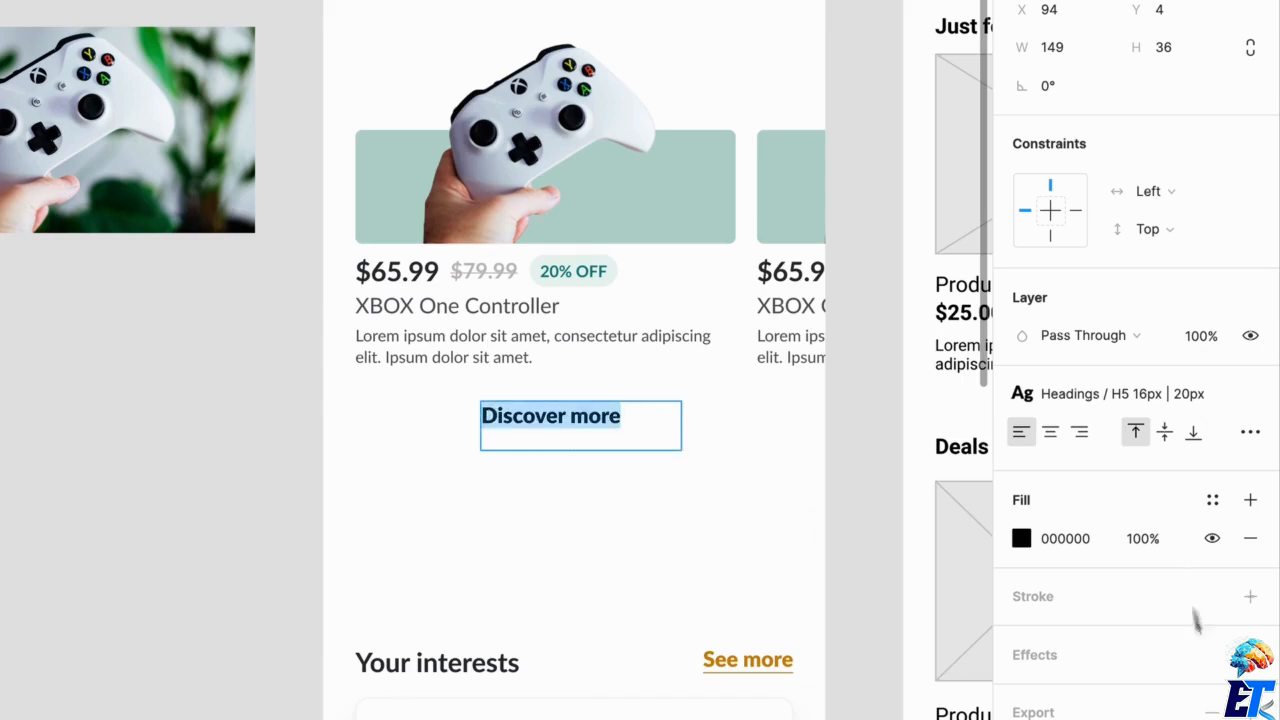
pyautogui.moveTo(1237, 388)
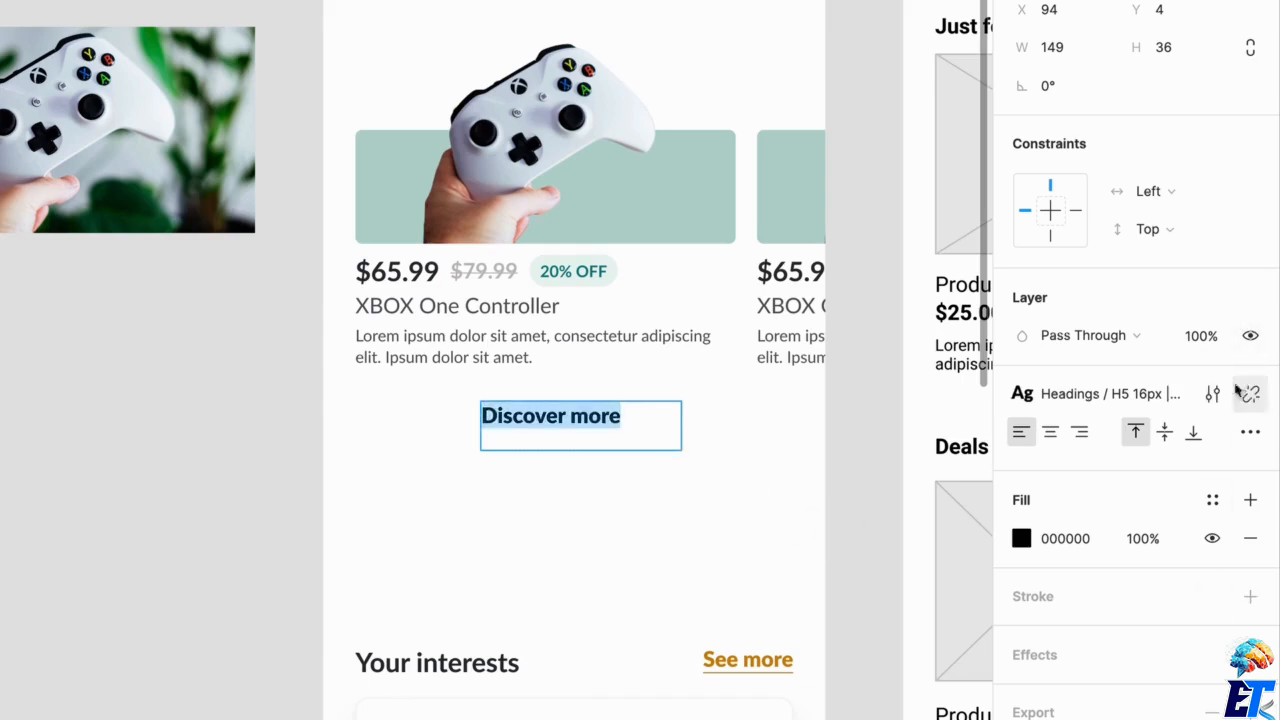
pyautogui.click(1080, 395)
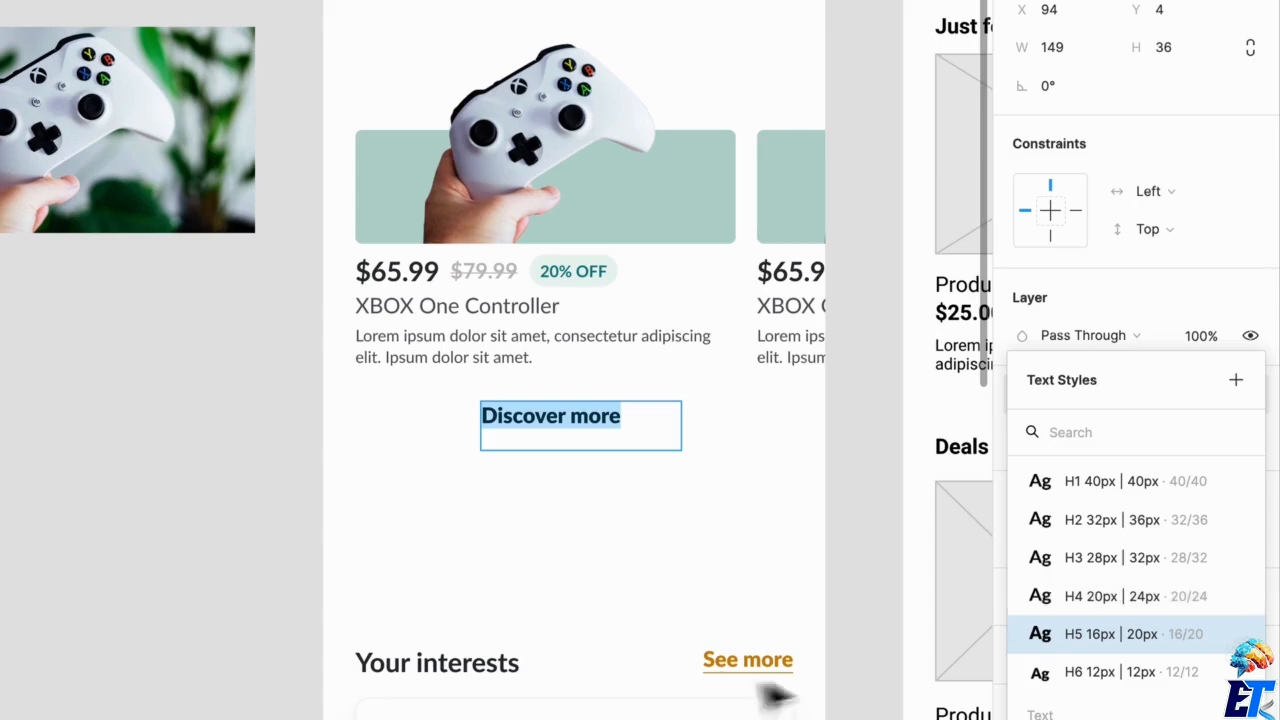
pyautogui.click(1162, 640)
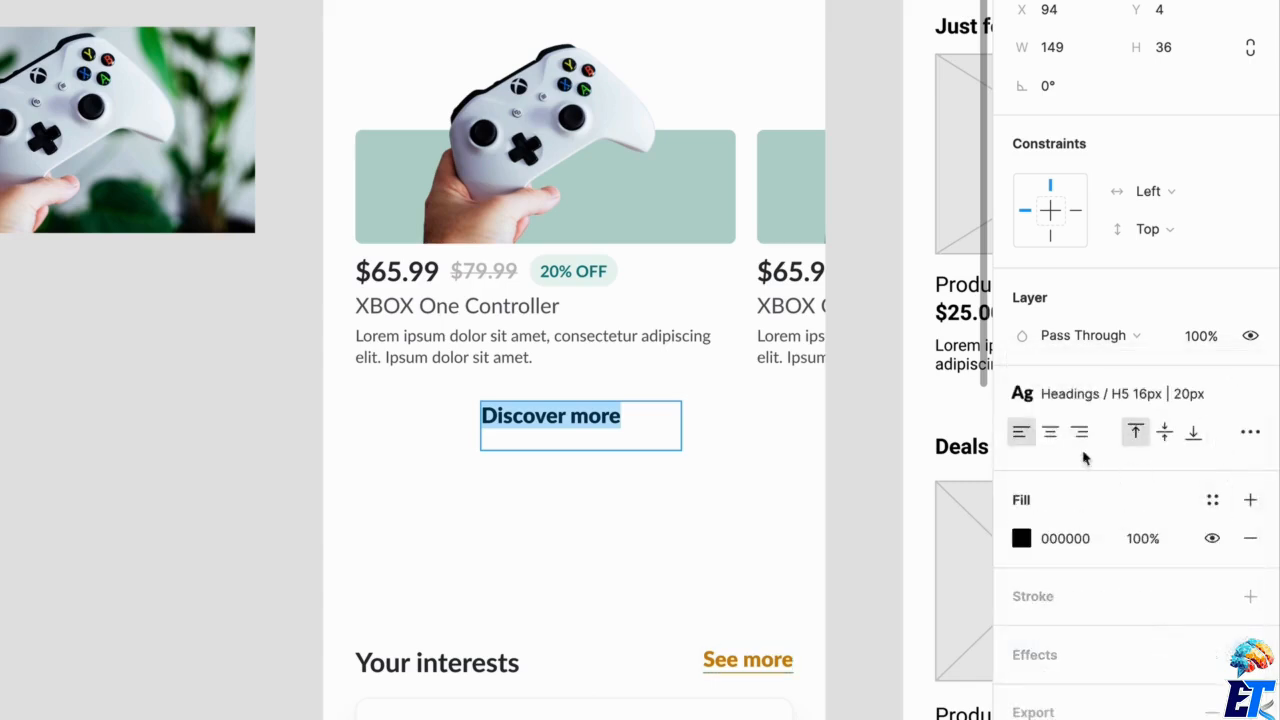
# Center-align the "Discover more" text horizontally and set its resizing to auto width.
pyautogui.click(1051, 434)
pyautogui.click(1250, 432)
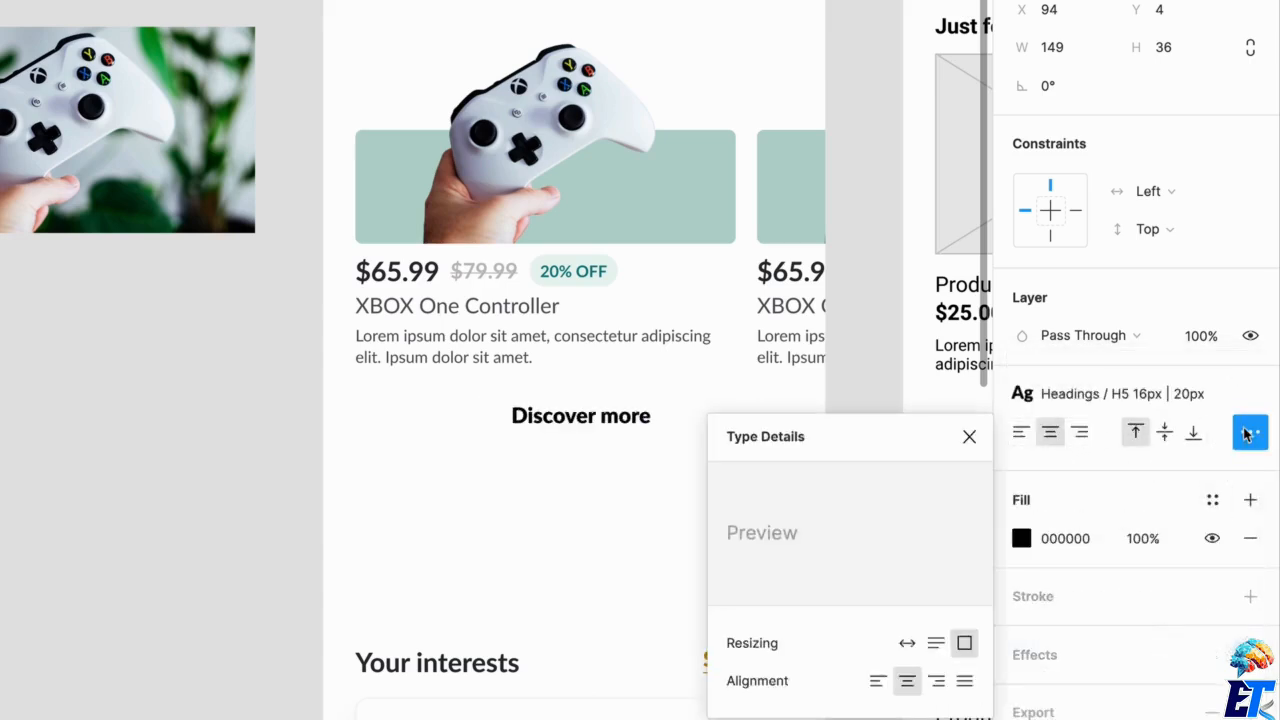
pyautogui.click(907, 645)
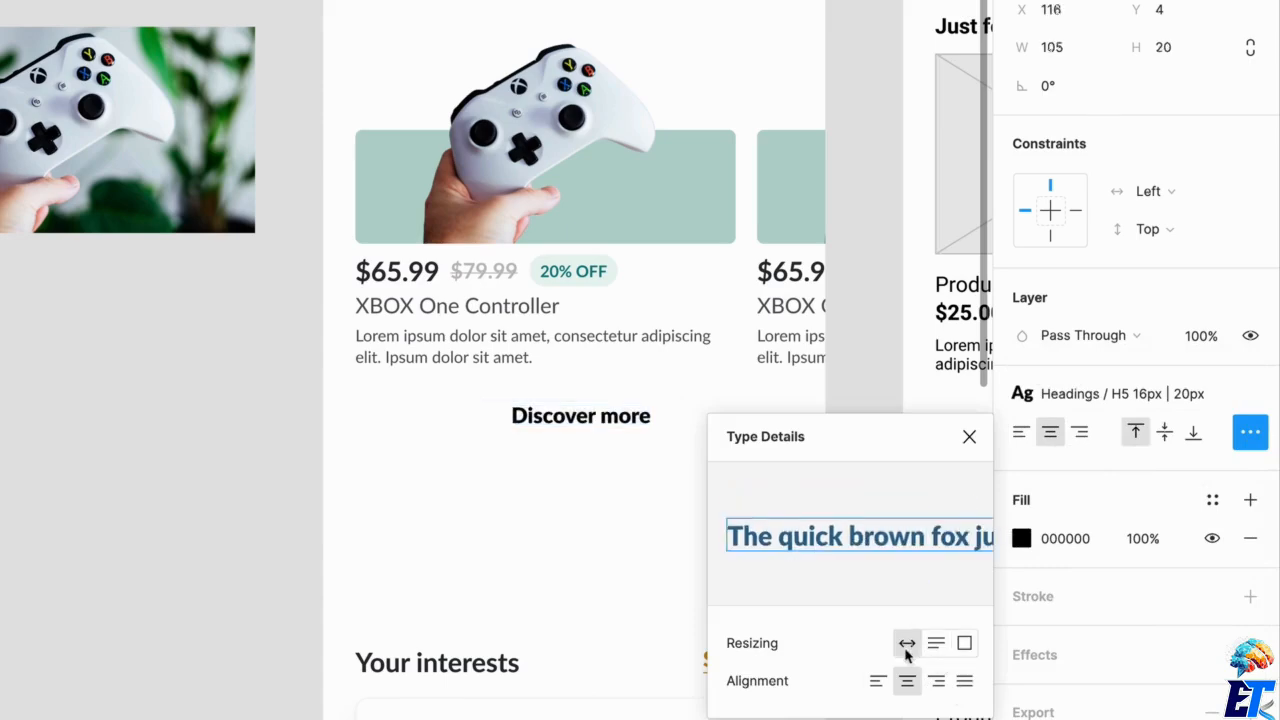
pyautogui.click(663, 434)
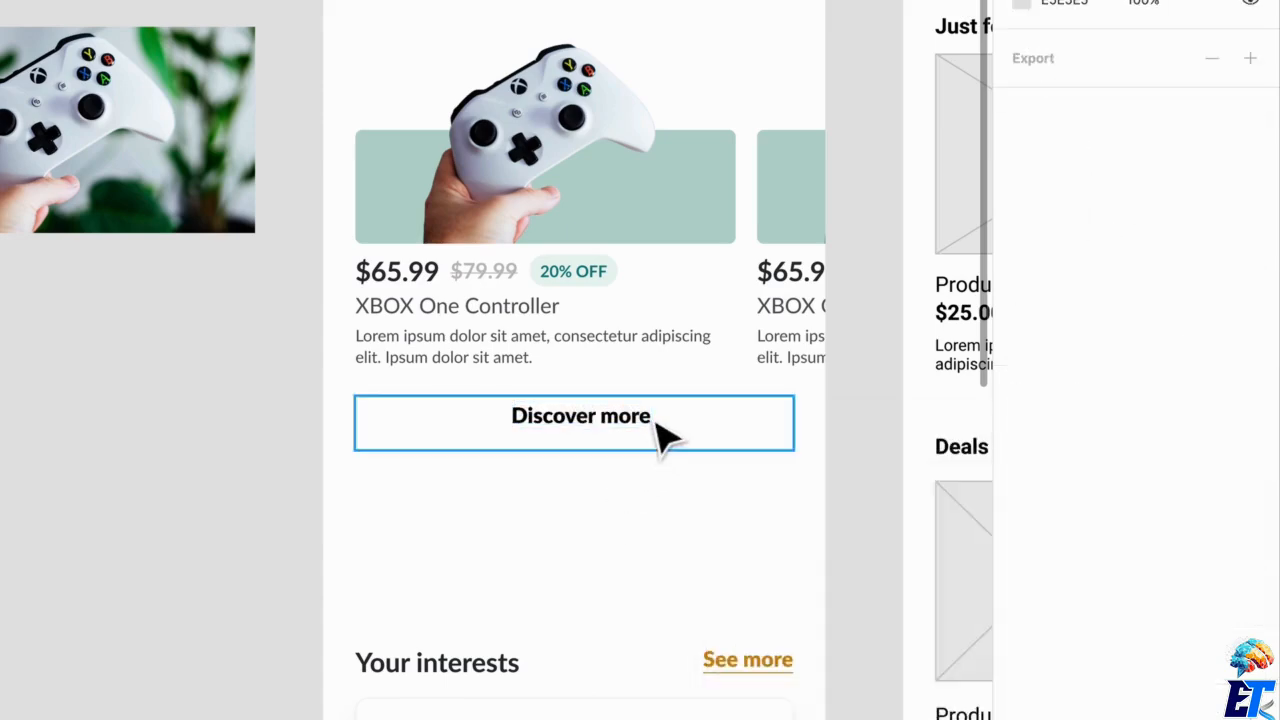
# Add vertical auto layout with fixed width to the "Discover more" frame and set its horizontal padding to 0.
pyautogui.click(1250, 411)
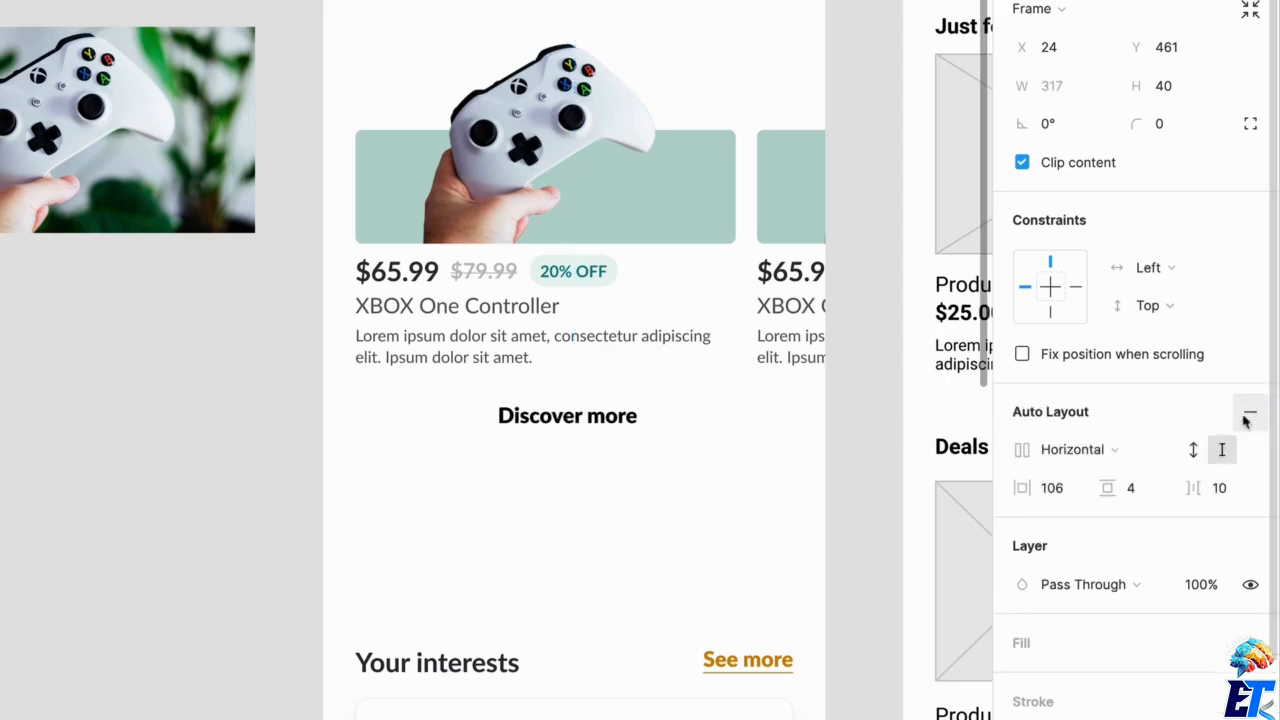
pyautogui.click(1068, 449)
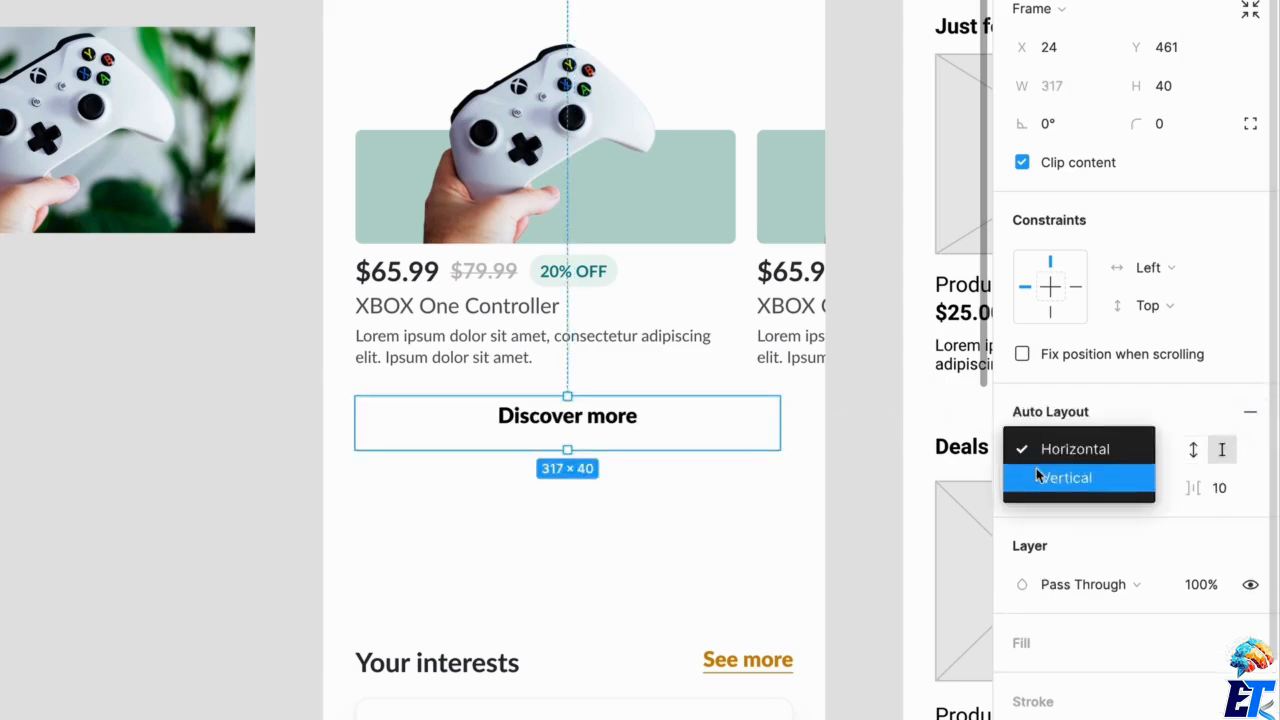
pyautogui.click(1038, 477)
pyautogui.click(1220, 451)
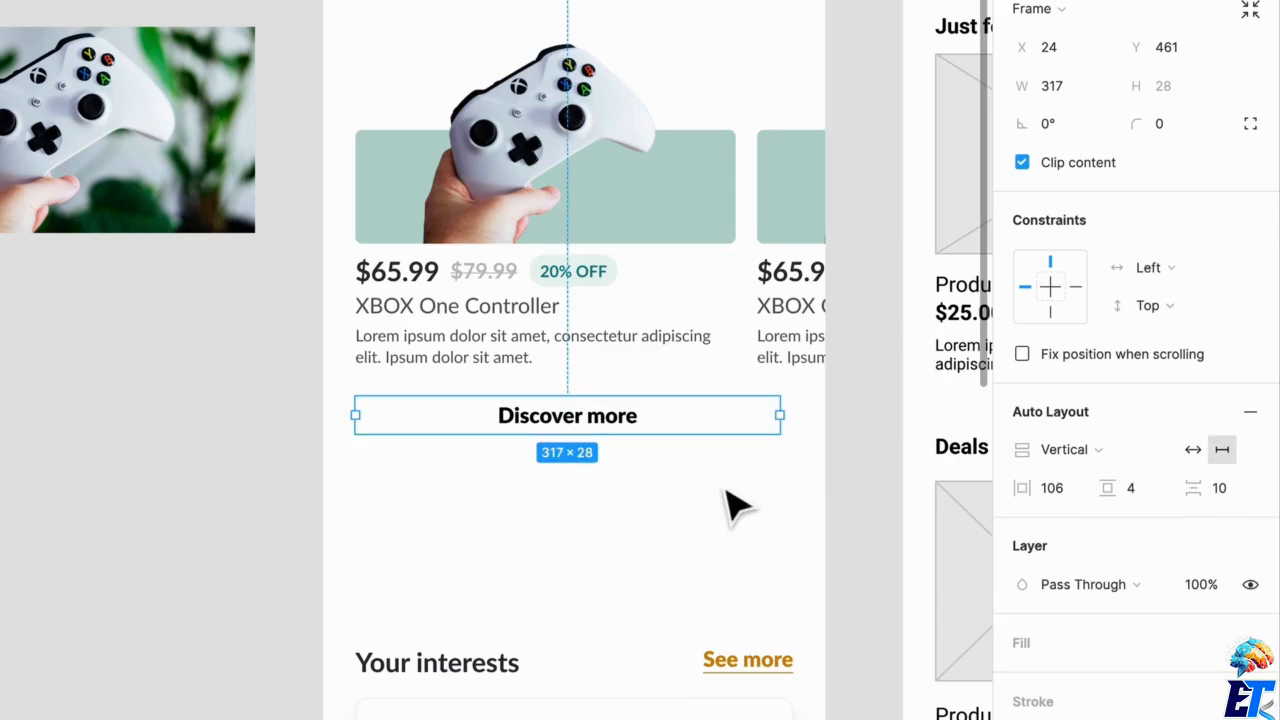
pyautogui.click(1055, 496)
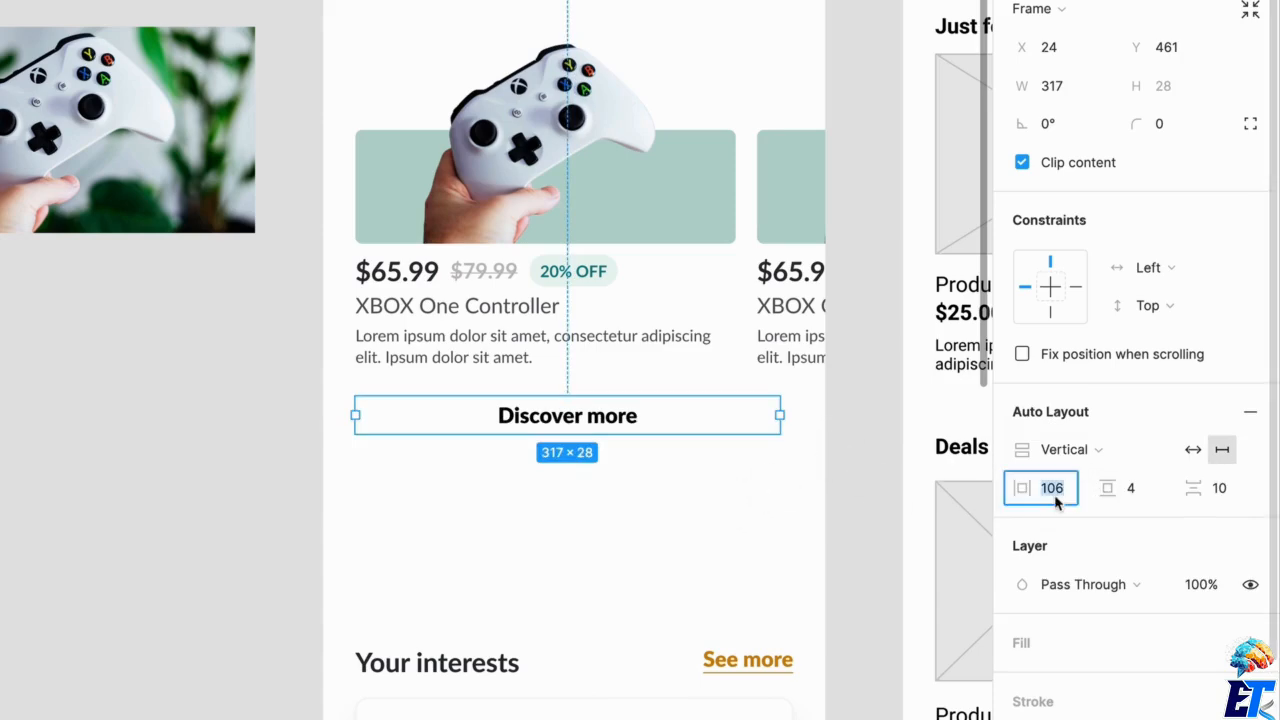
pyautogui.write('0')
pyautogui.press('Return')
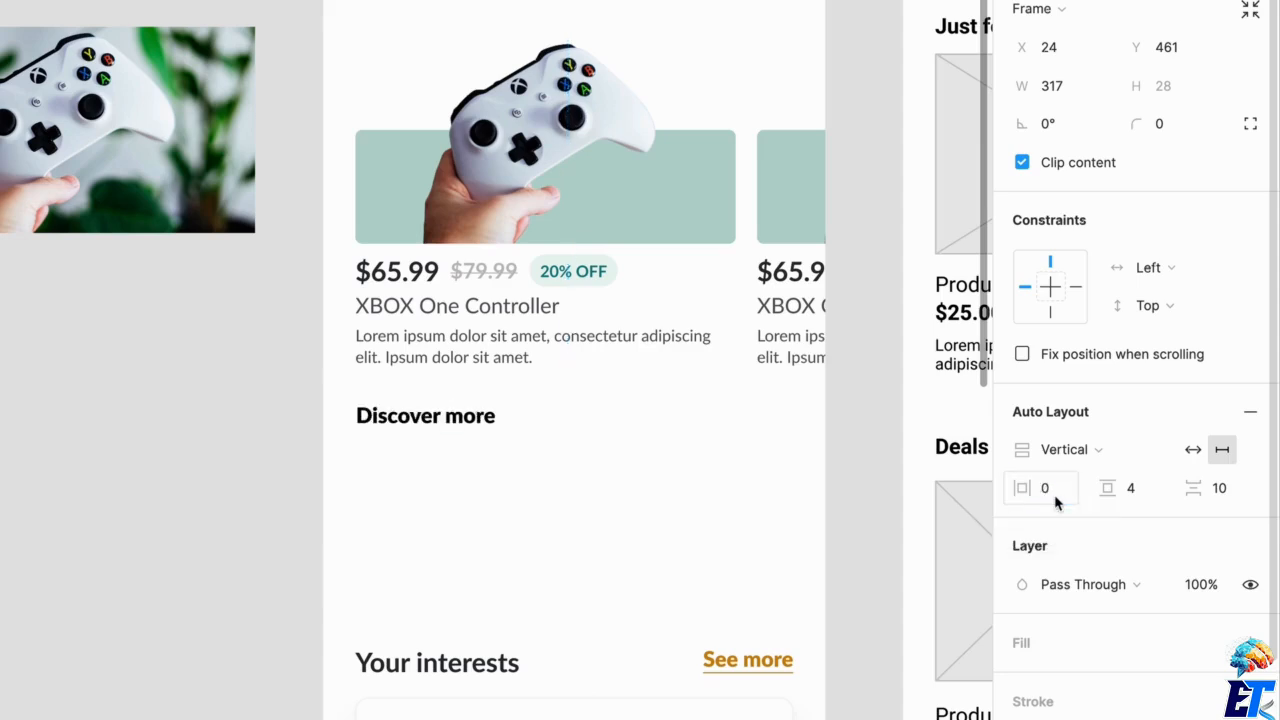
# Set the vertical padding of the "Discover more" auto layout frame to 14.
pyautogui.click(1143, 497)
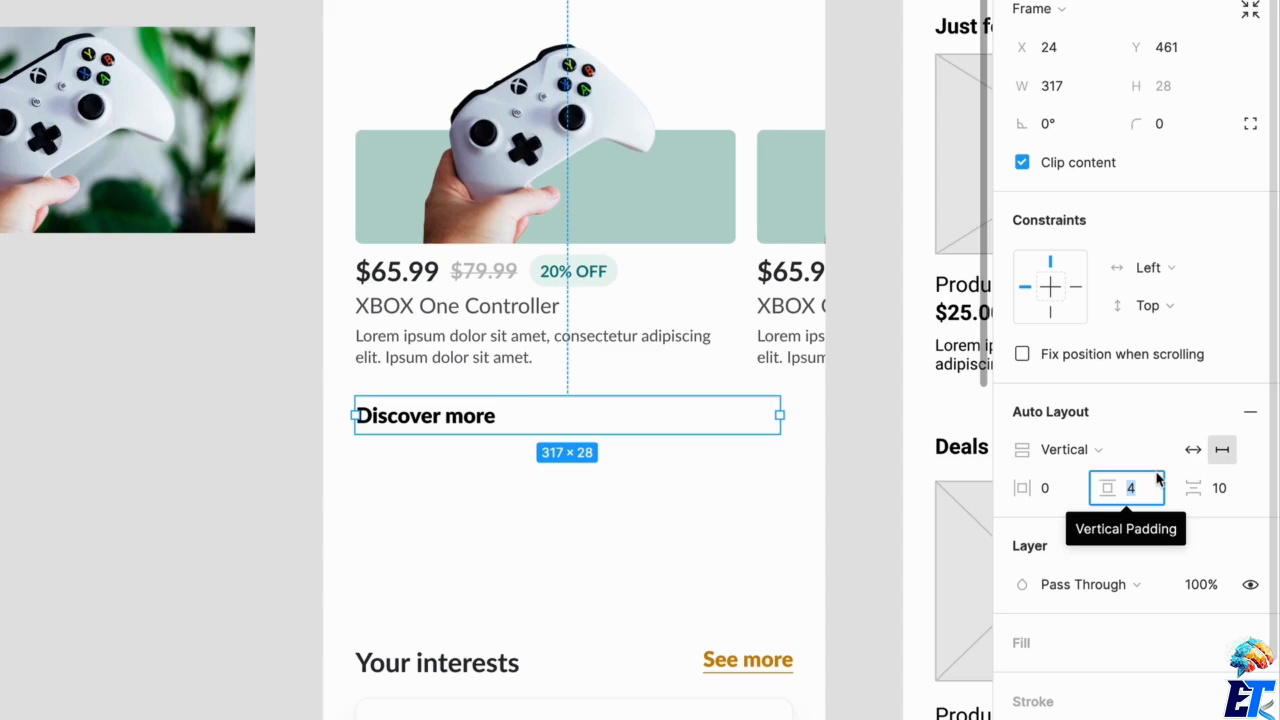
pyautogui.write('16')
pyautogui.press('Return')
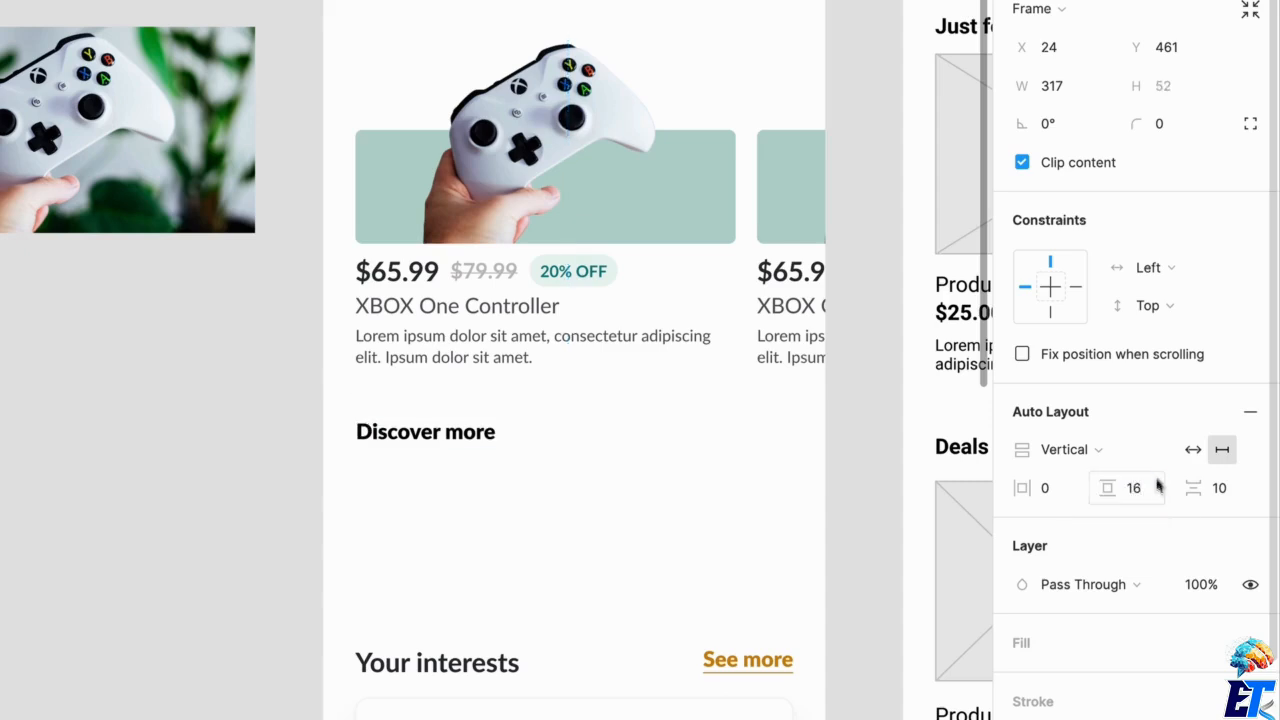
pyautogui.click(1157, 487)
pyautogui.write('14')
pyautogui.press('Return')
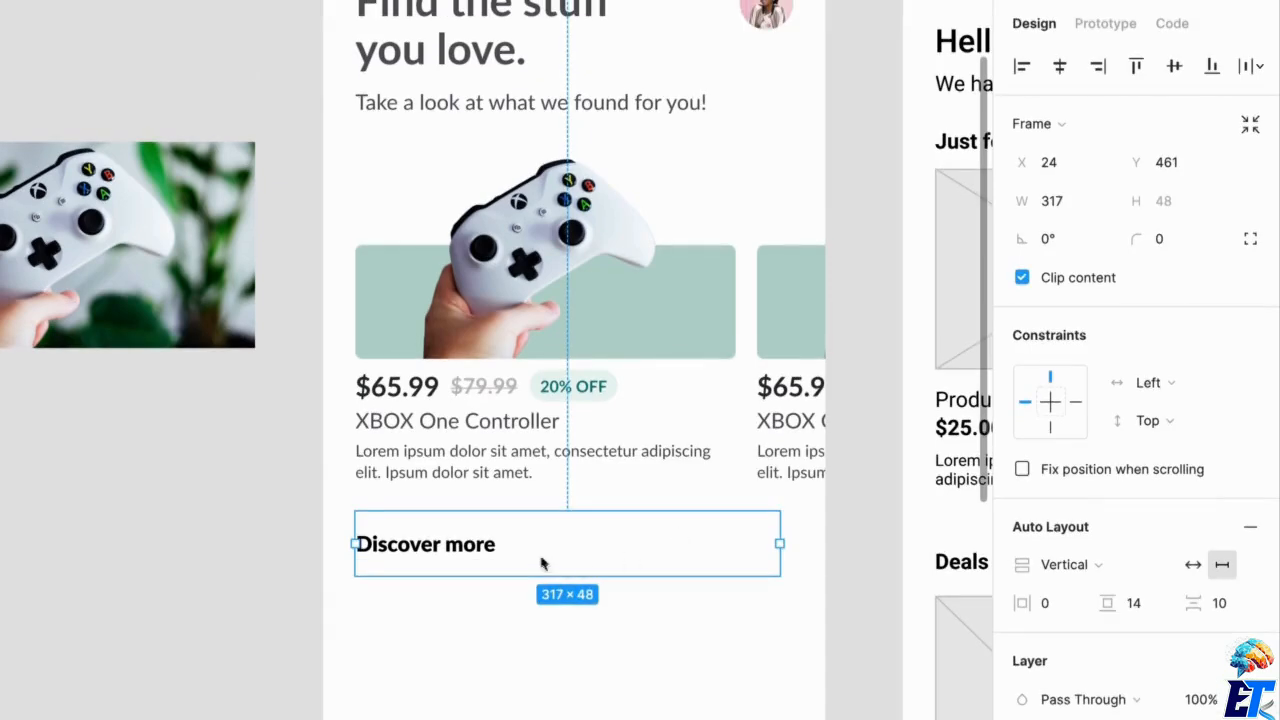
# Center the "Discover more" text horizontally inside its frame and widen the frame to 327.
pyautogui.click(452, 545)
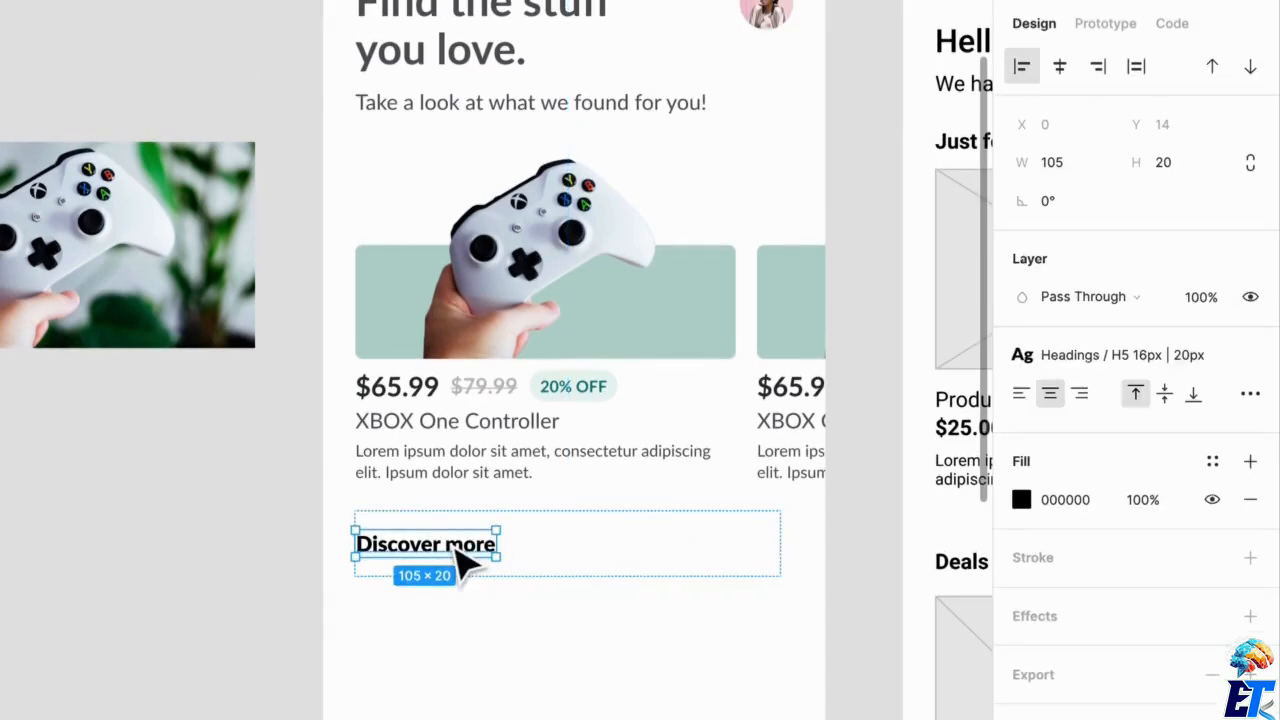
pyautogui.hotkey('alt', 'h')
pyautogui.click(766, 560)
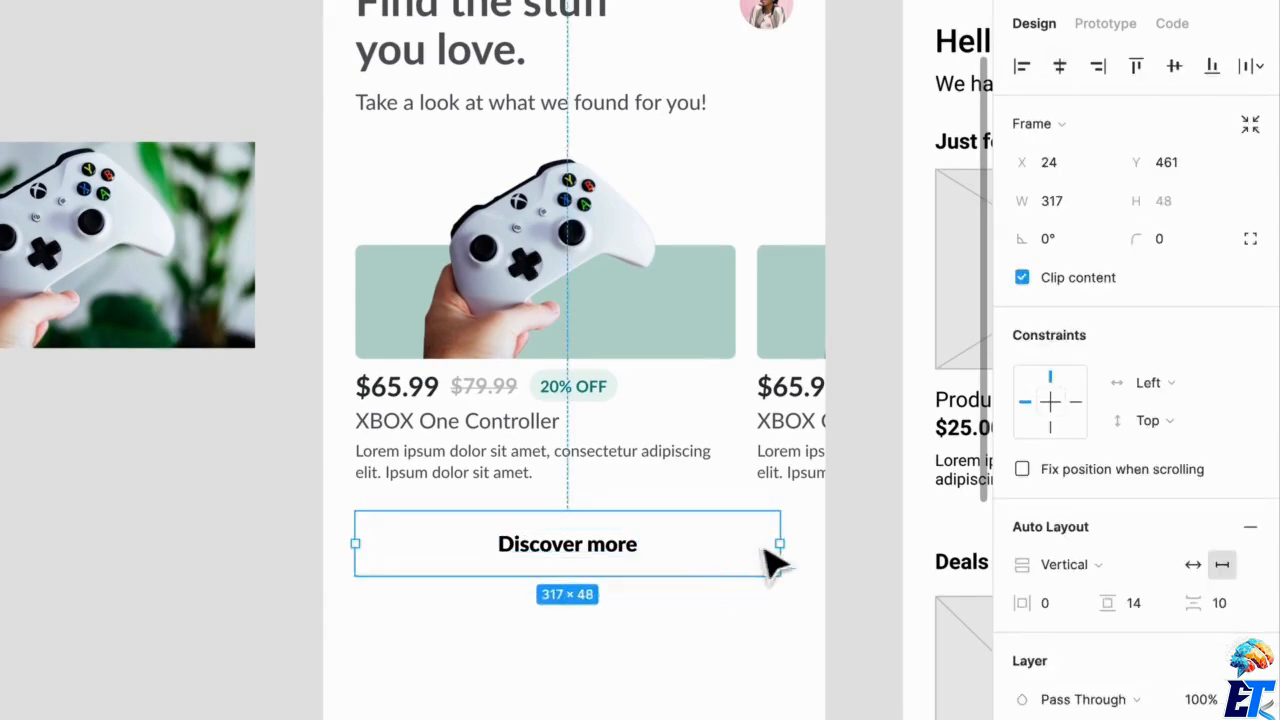
pyautogui.moveTo(851, 559); pyautogui.dragTo(816, 576)
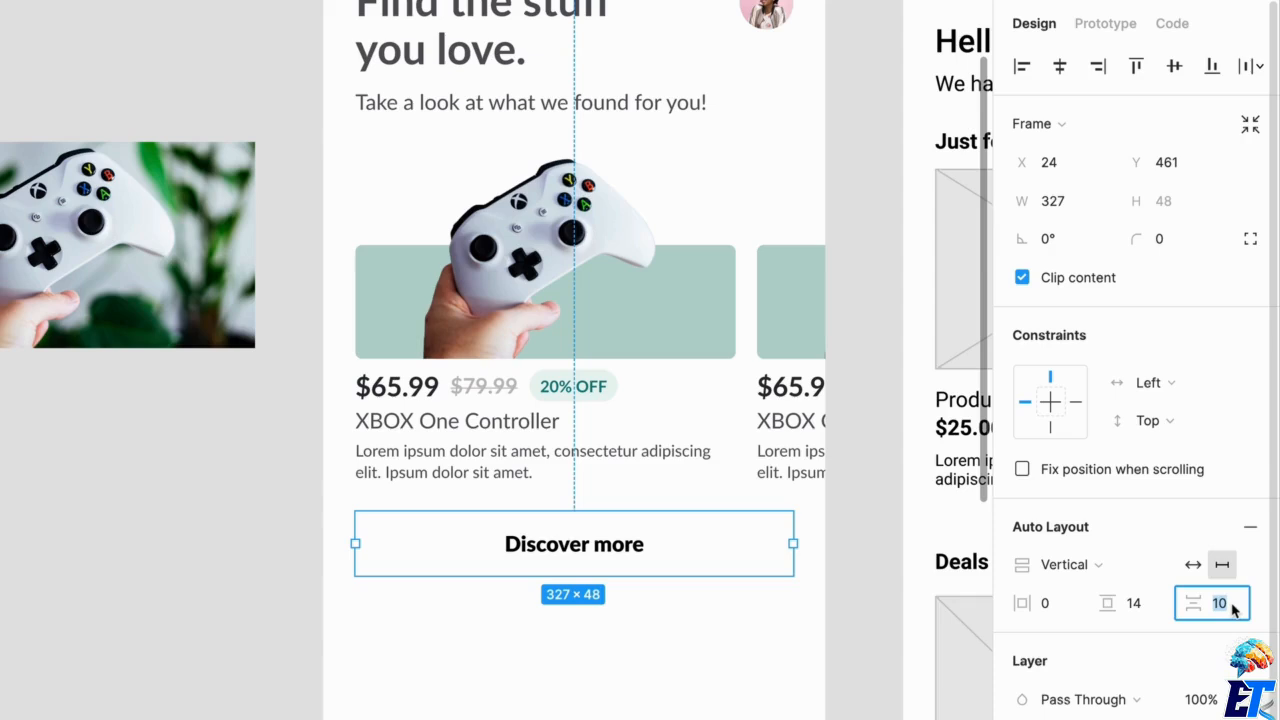
# Set the "Discover more" frame's item spacing to 0 and fill it with the Primary / Yellow color style.
pyautogui.write('0')
pyautogui.press('Return')
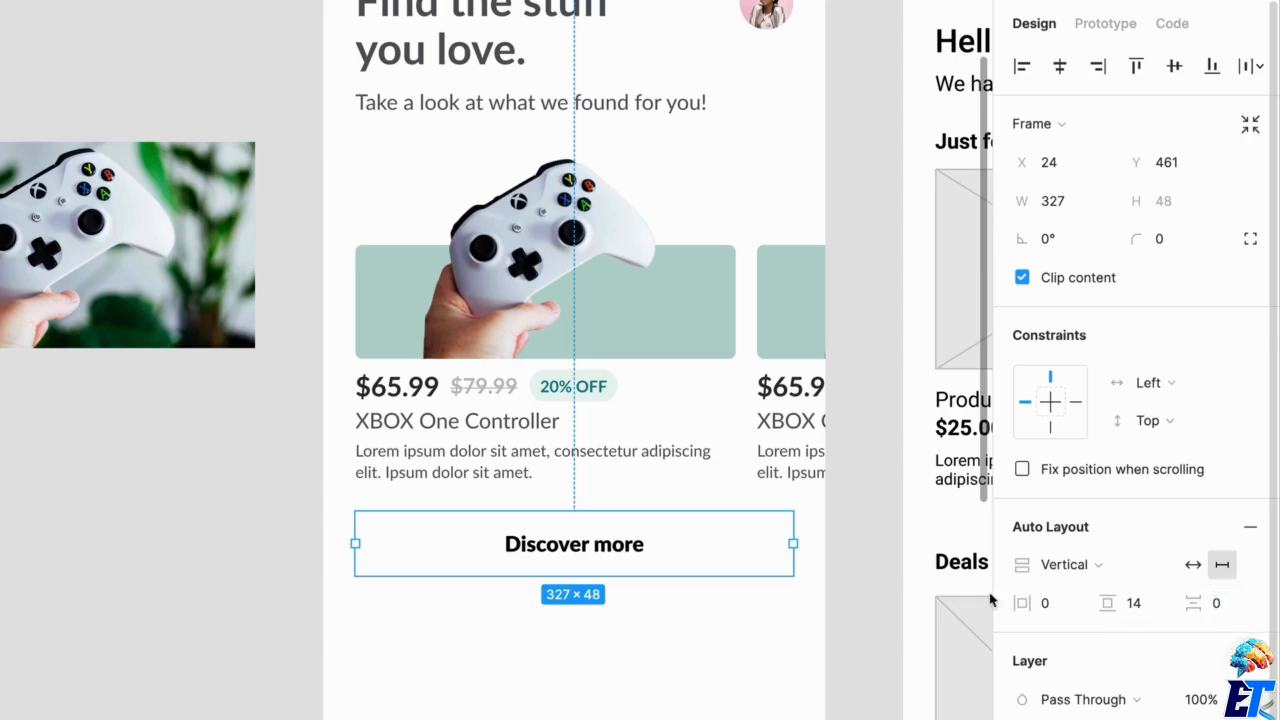
pyautogui.scroll(-3, 1180, 660)
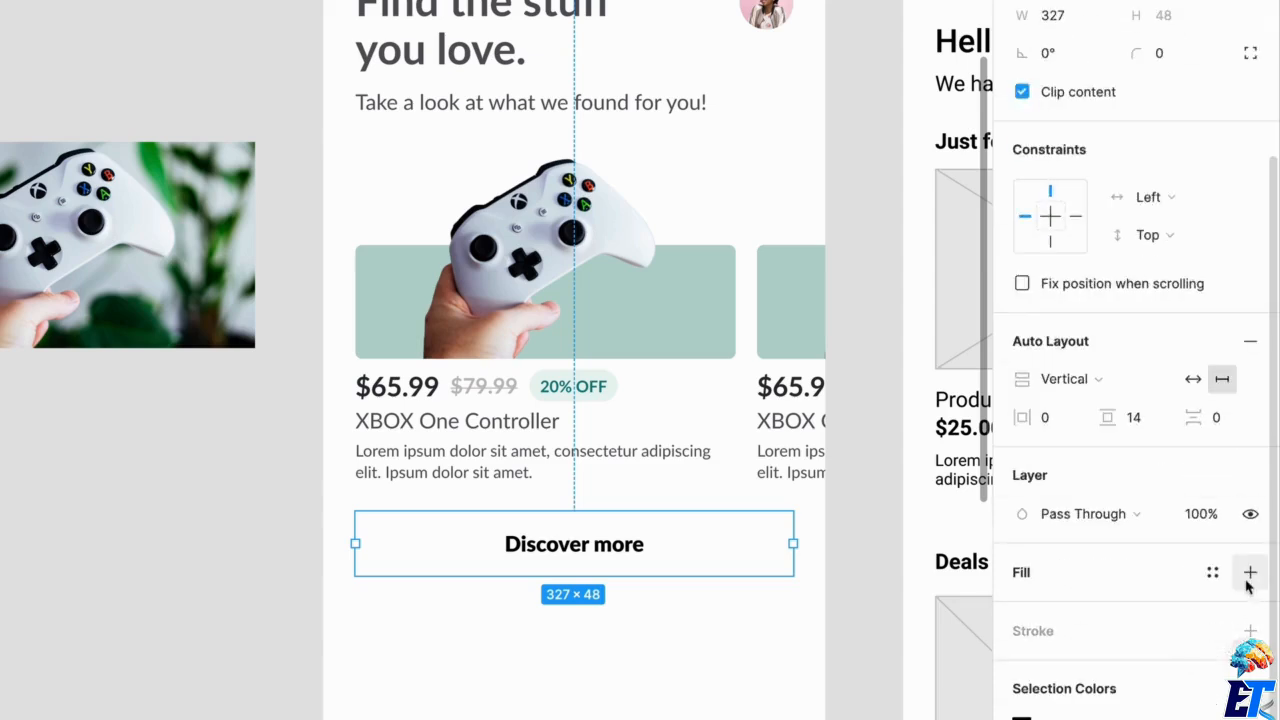
pyautogui.click(1212, 572)
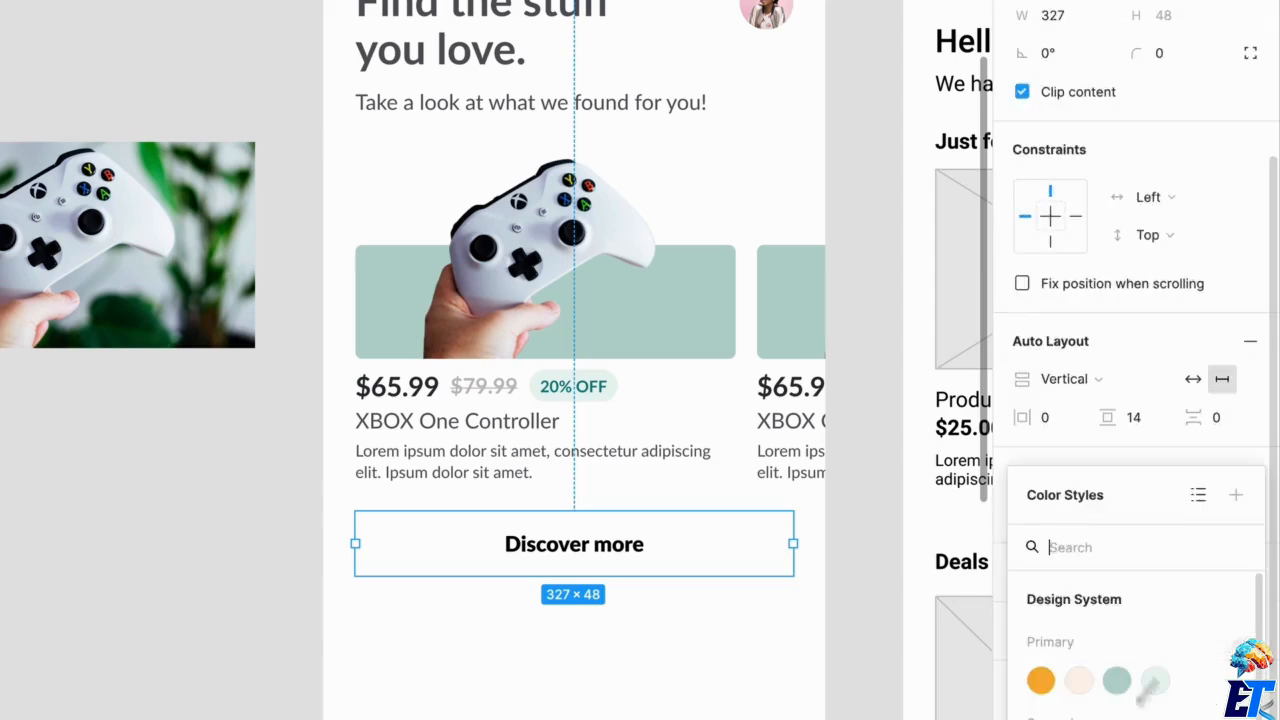
pyautogui.click(1040, 681)
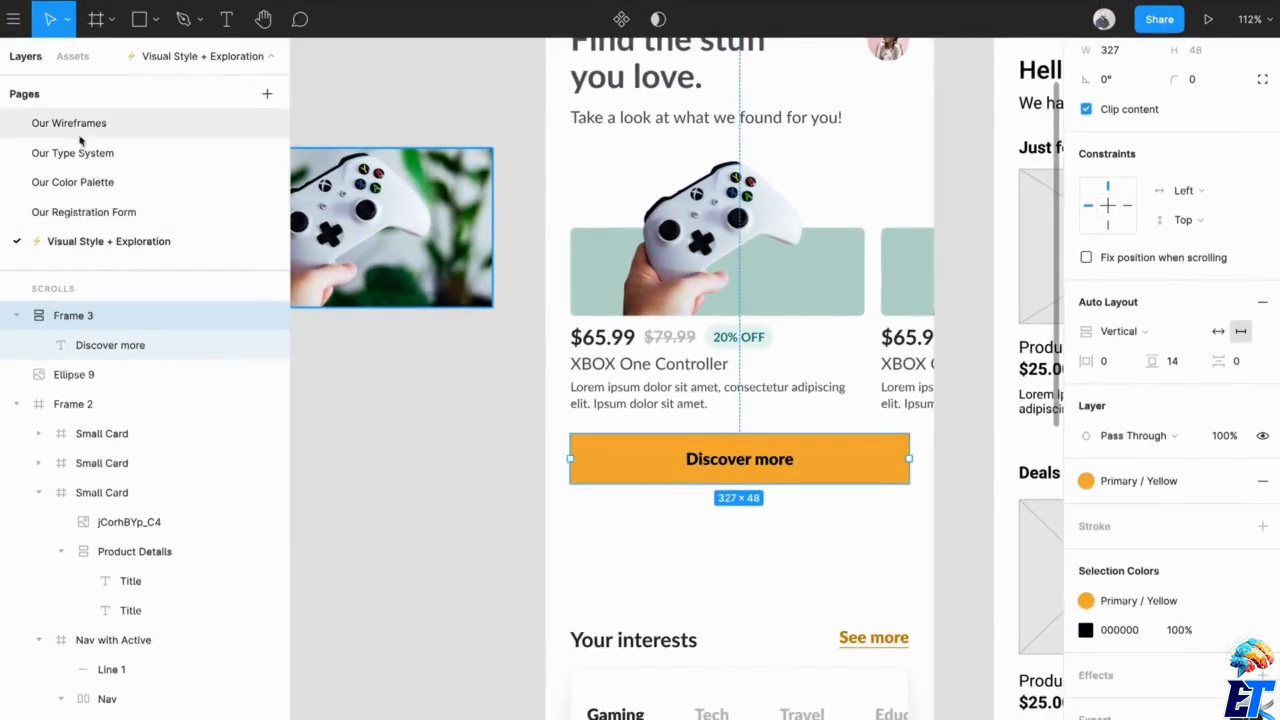
# Copy the Habitual Branding logo from the Our Color Palette page and place it above the controller photo on the Visual Style + Exploration page.
pyautogui.click(68, 181)
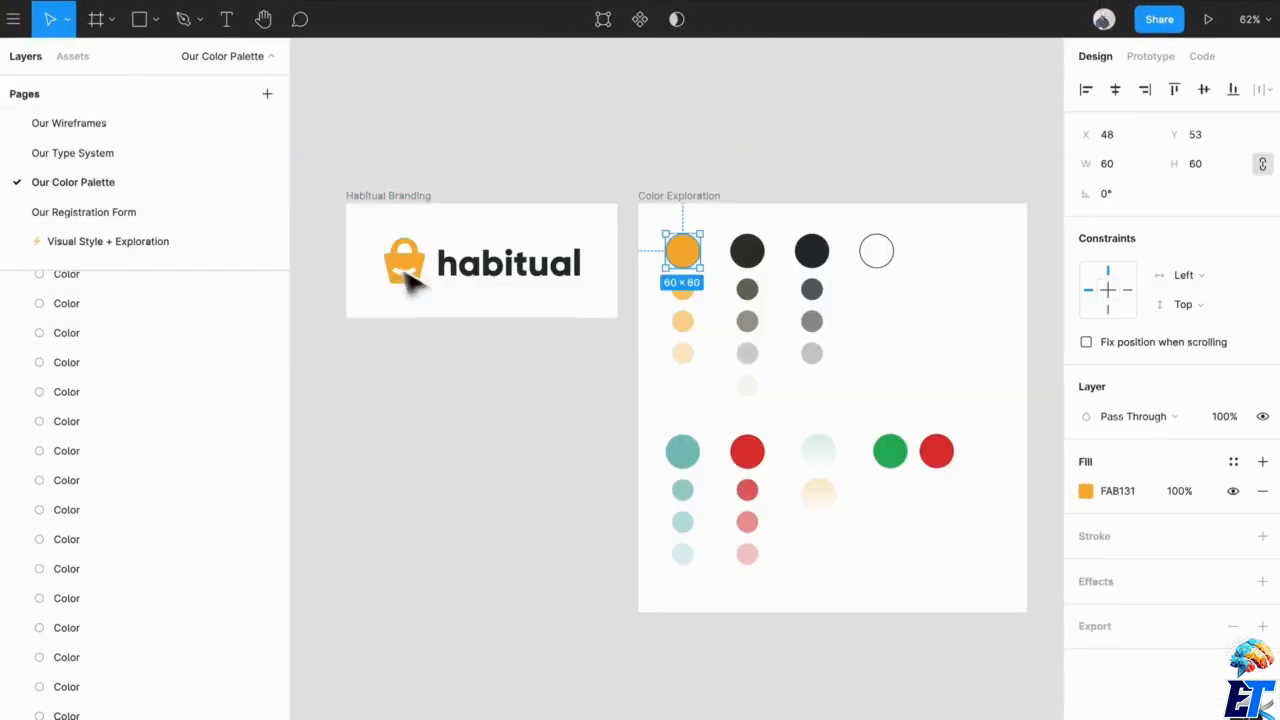
pyautogui.click(455, 270)
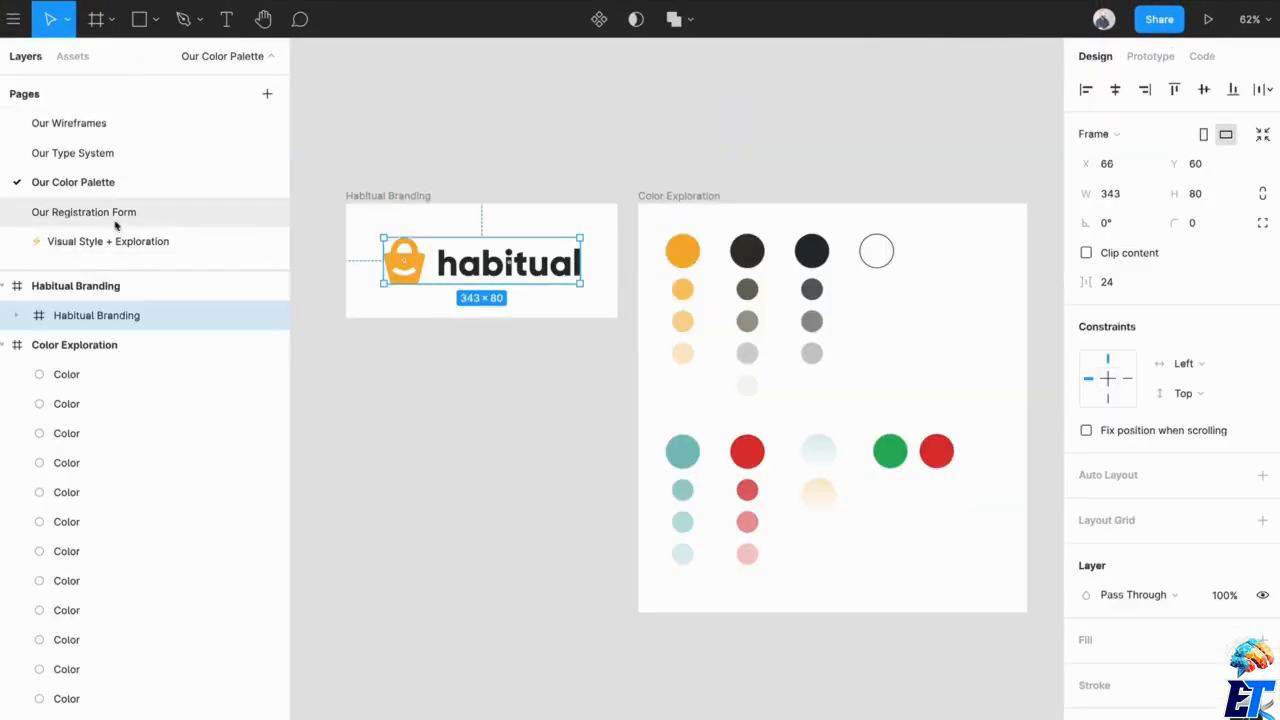
pyautogui.click(194, 241)
pyautogui.click(491, 423)
pyautogui.scroll(-6, 491, 423)
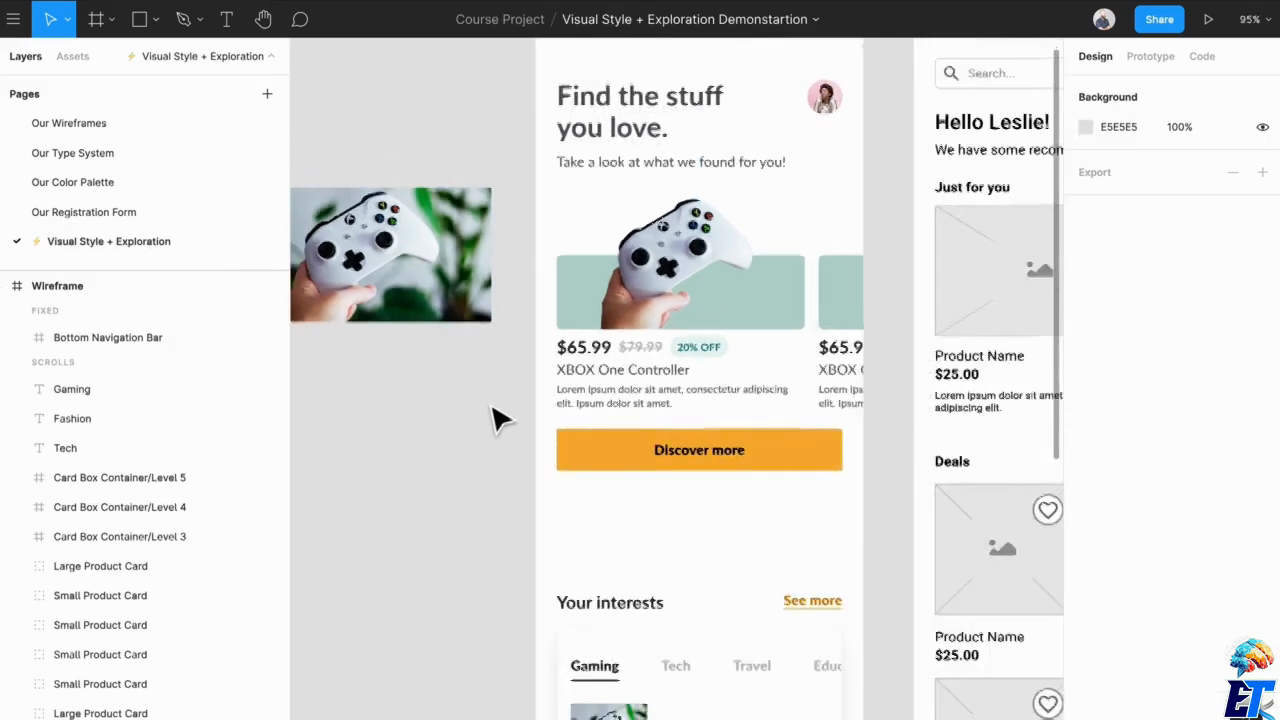
pyautogui.hotkey('ctrl', 'v')
pyautogui.moveTo(702, 424); pyautogui.dragTo(452, 303)
pyautogui.click(457, 451)
# Round the corners of the yellow "Discover more" button with a radius of 100.
pyautogui.scroll(4, 457, 451)
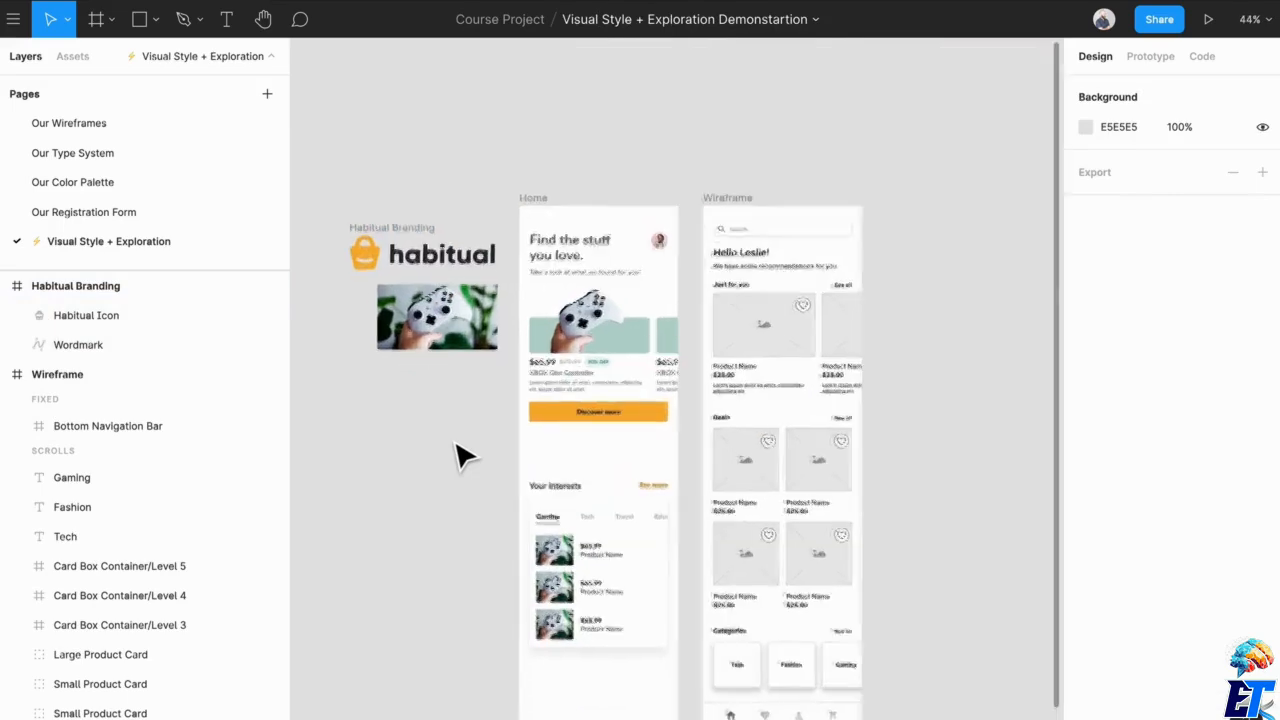
pyautogui.scroll(2, 476, 425)
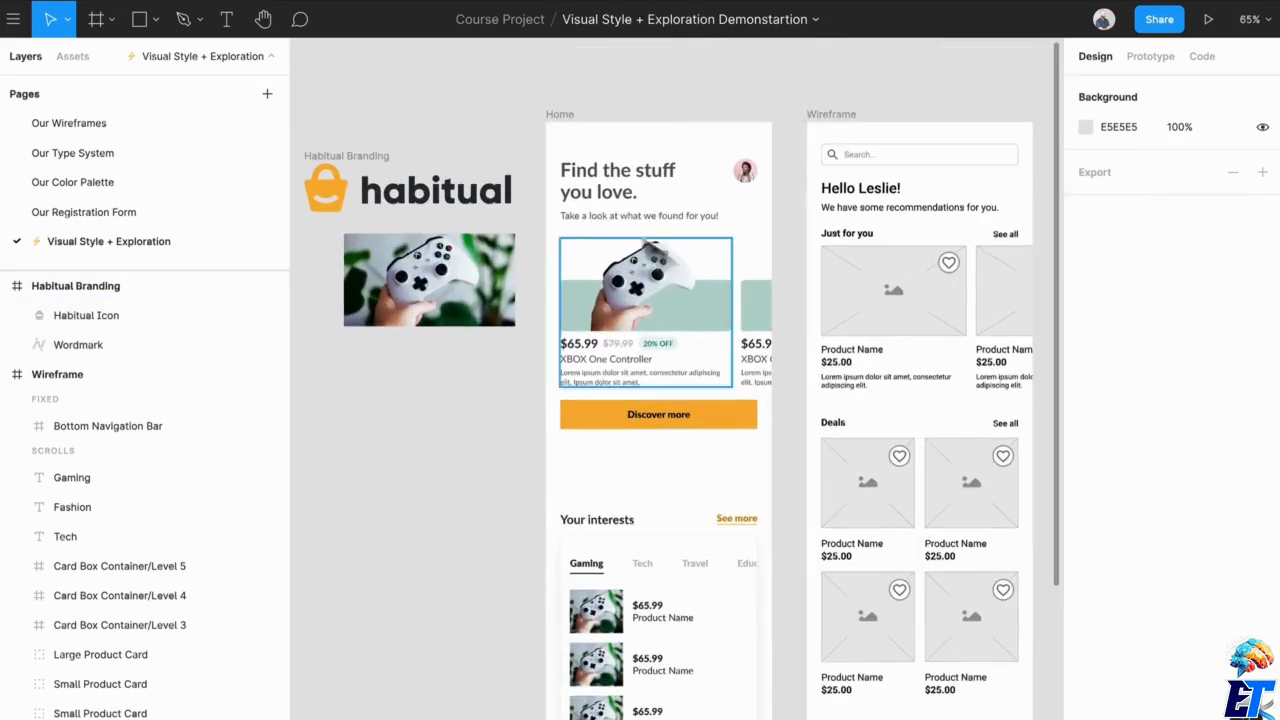
pyautogui.scroll(3, 697, 454)
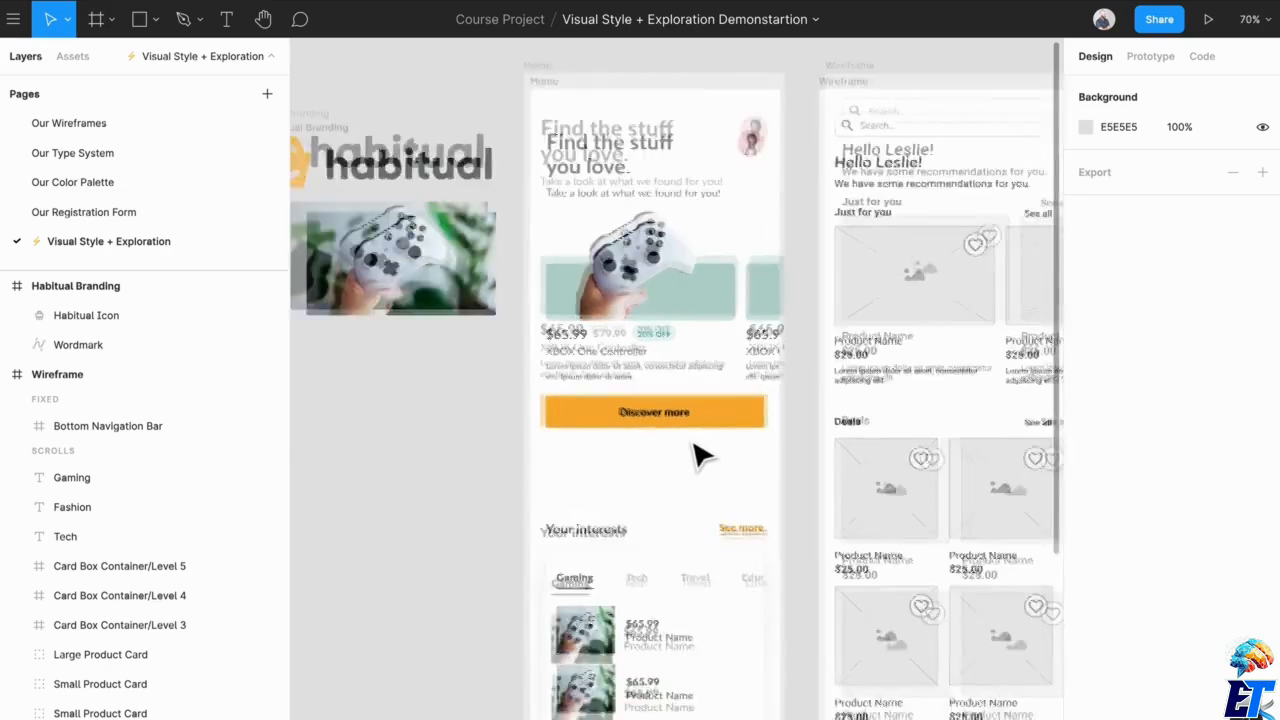
pyautogui.moveTo(585, 323); pyautogui.dragTo(754, 446)
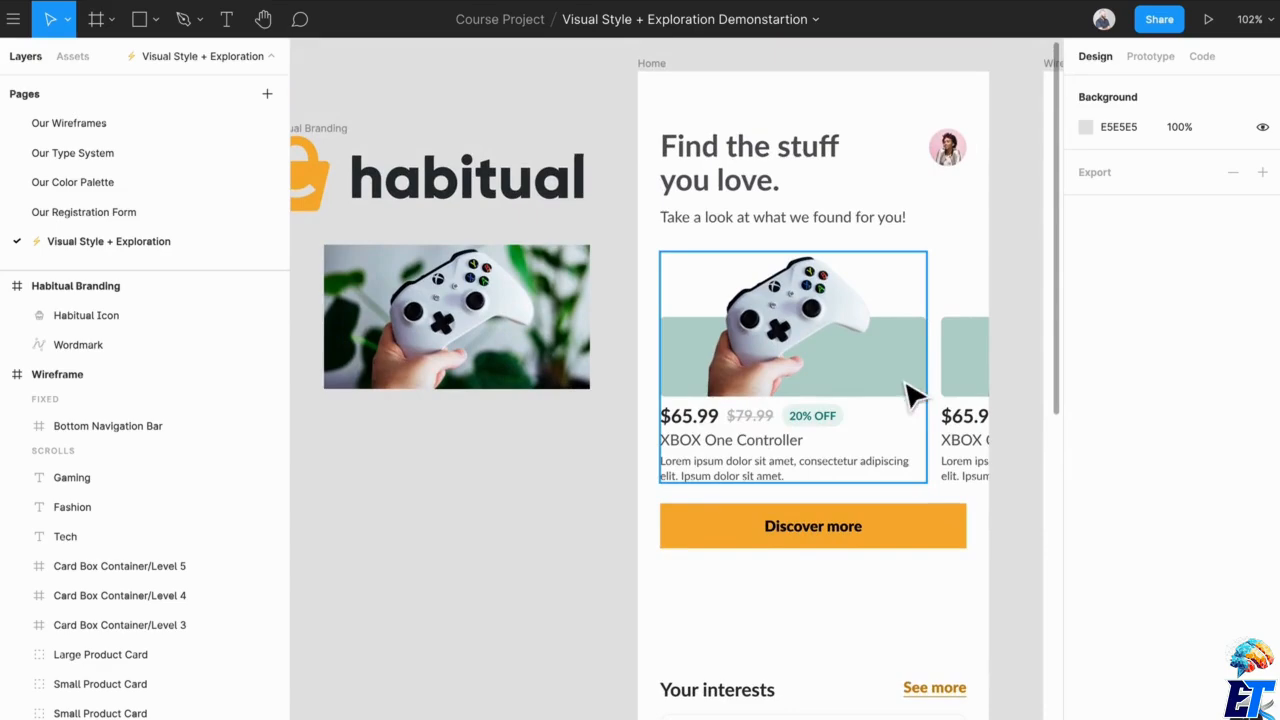
pyautogui.scroll(-1, 897, 362)
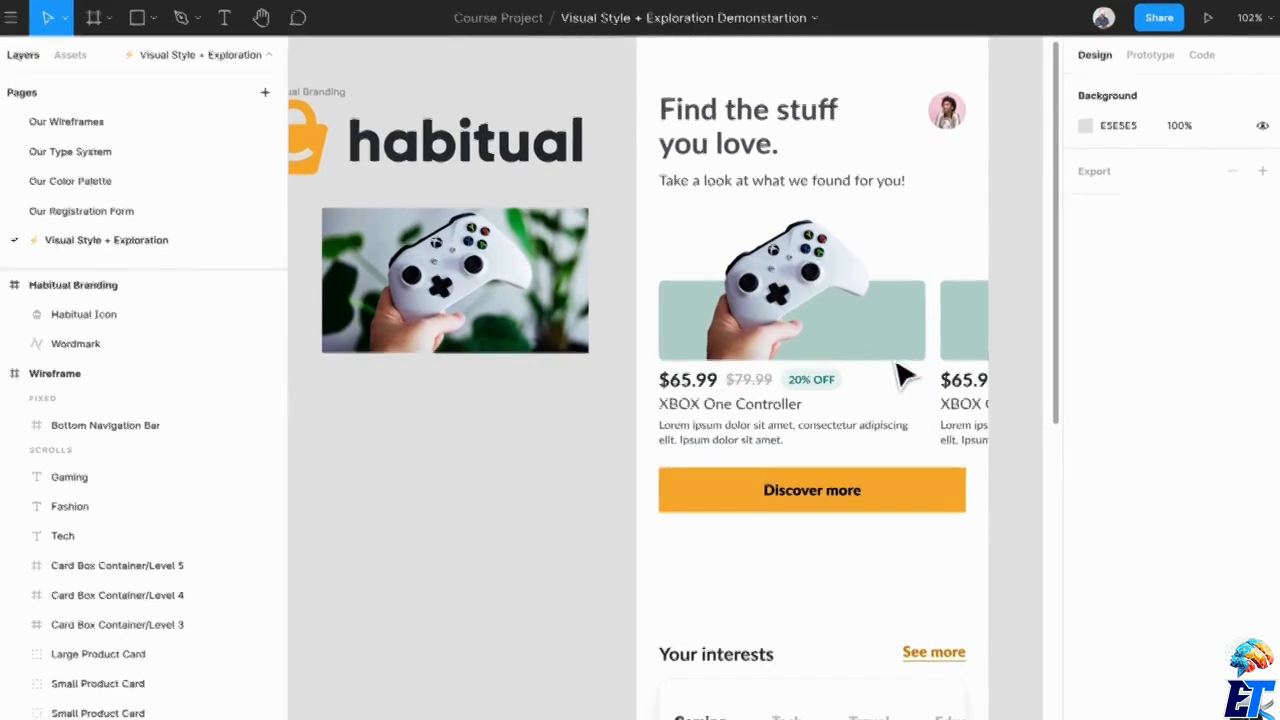
pyautogui.click(900, 508)
pyautogui.click(1215, 222)
pyautogui.write('1')
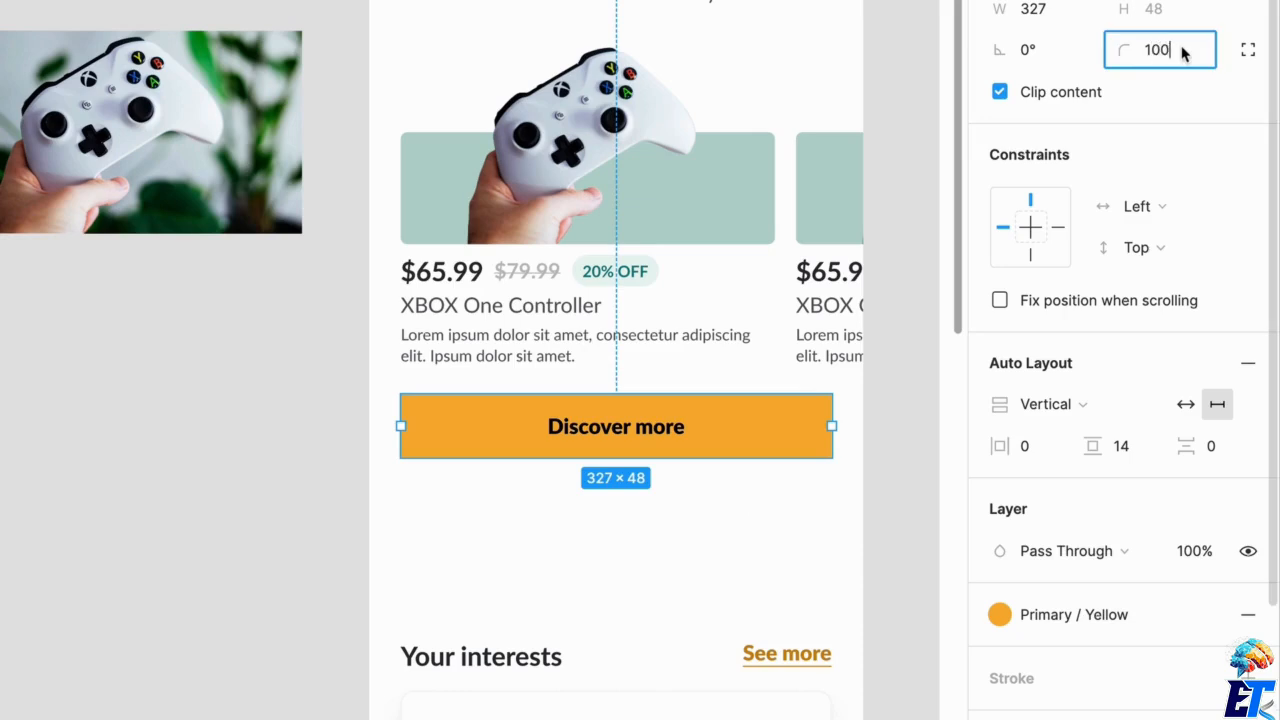
pyautogui.write('00')
pyautogui.press('Return')
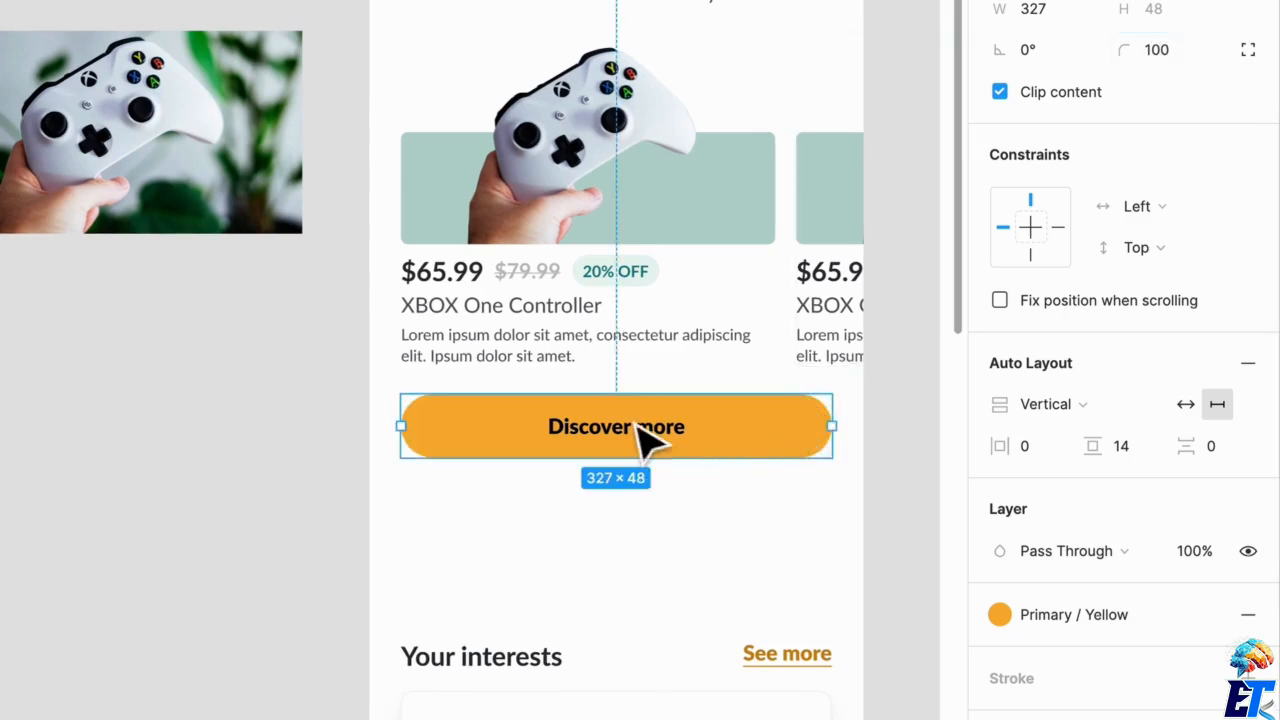
pyautogui.click(637, 425)
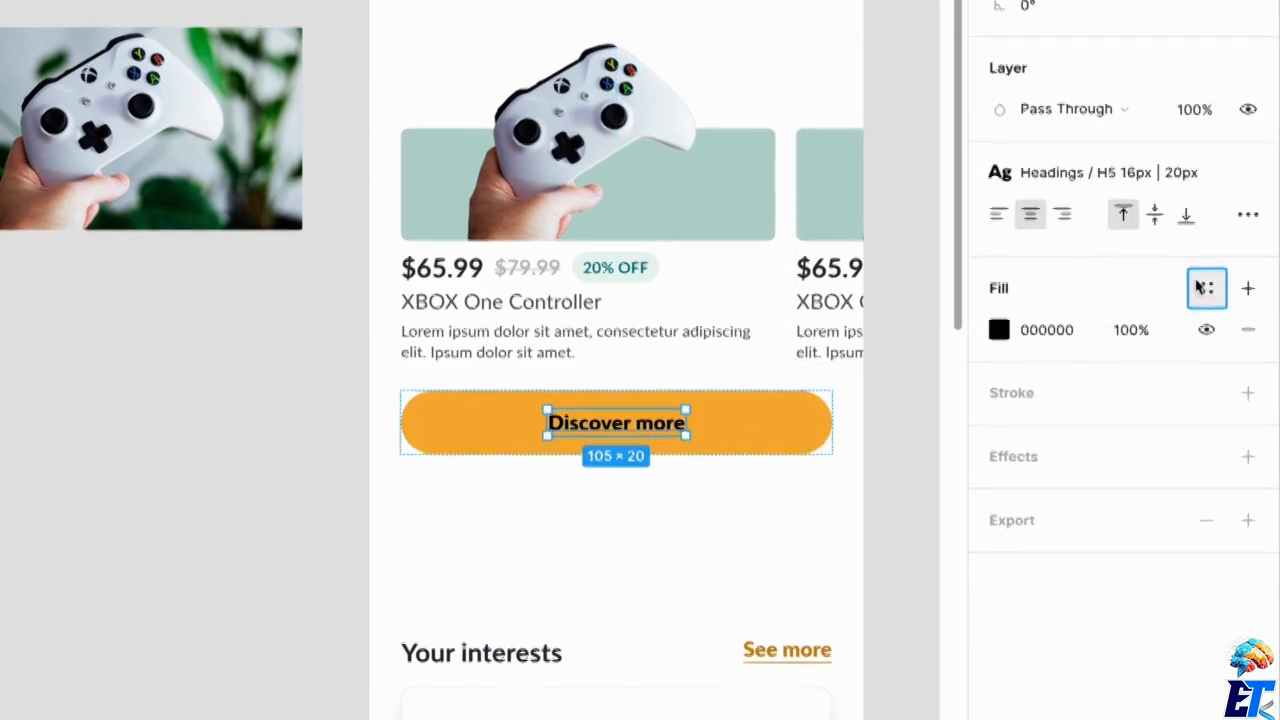
pyautogui.click(1203, 290)
pyautogui.scroll(-3, 1150, 570)
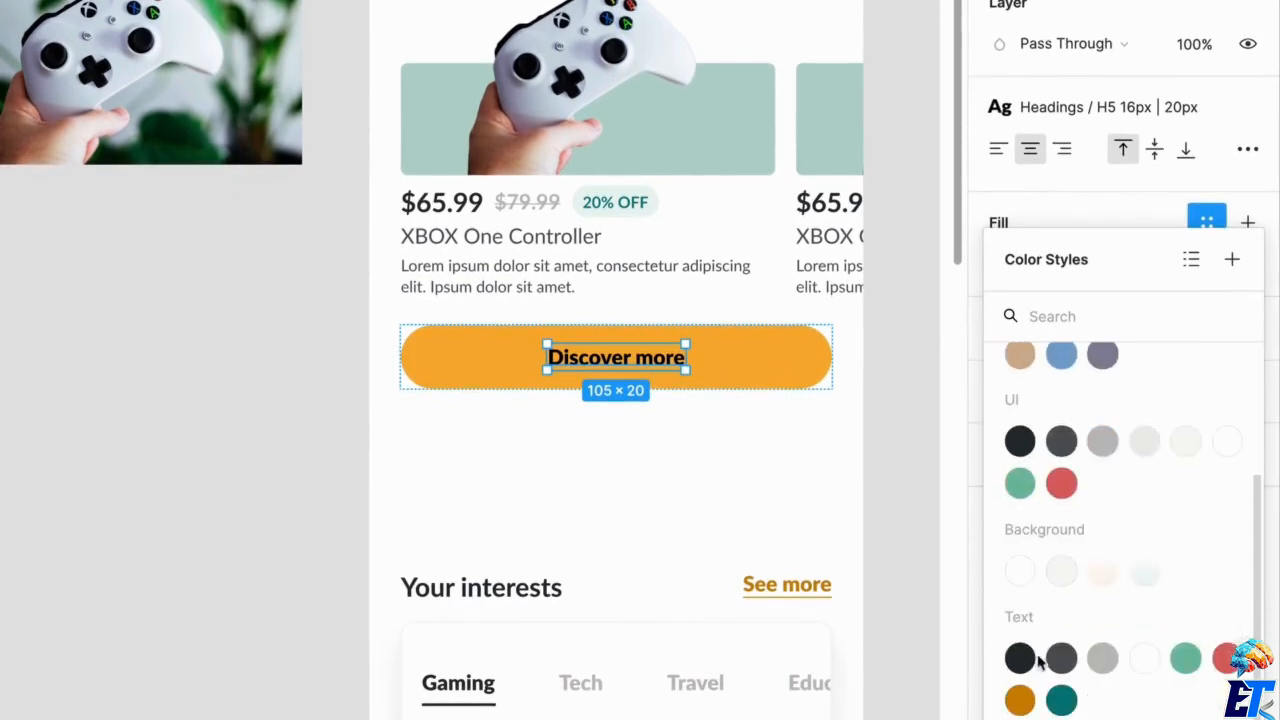
pyautogui.scroll(3, 1046, 416)
pyautogui.scroll(-3, 1046, 414)
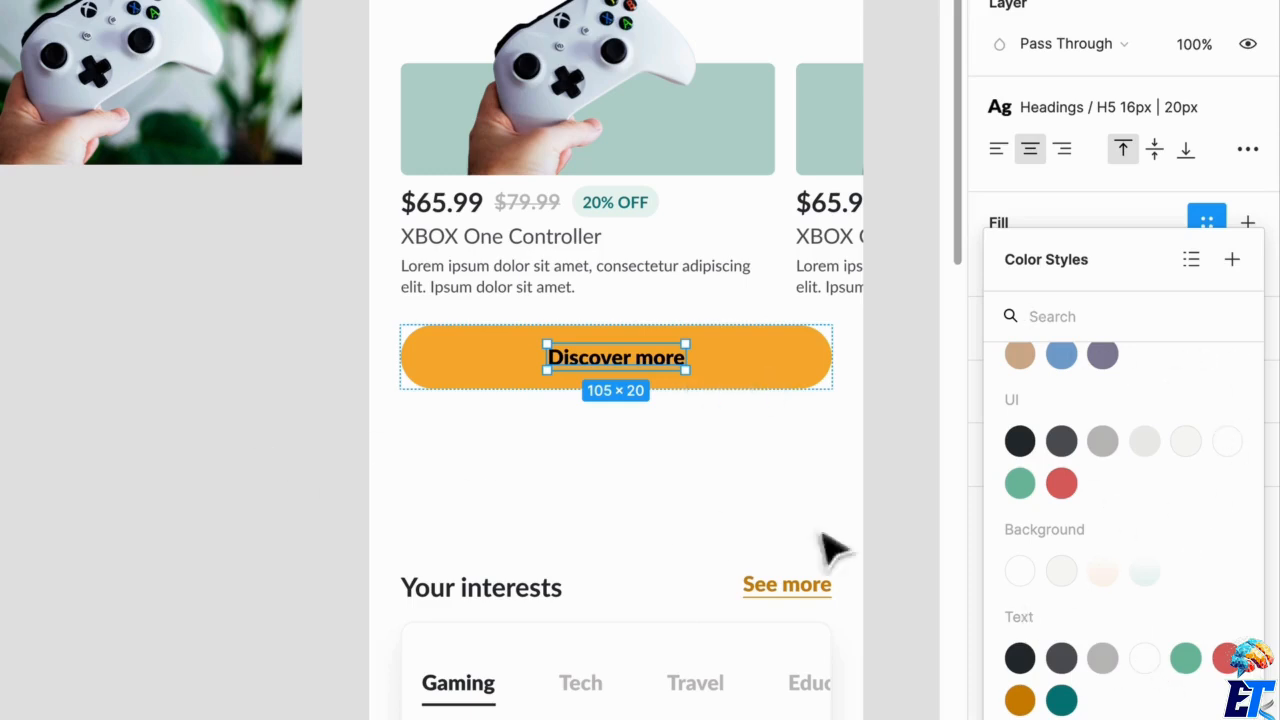
# Replace the UI / Very Dark Gray color in the XBOX product card's text block with the Text / Very Dark Gray style.
pyautogui.click(620, 142)
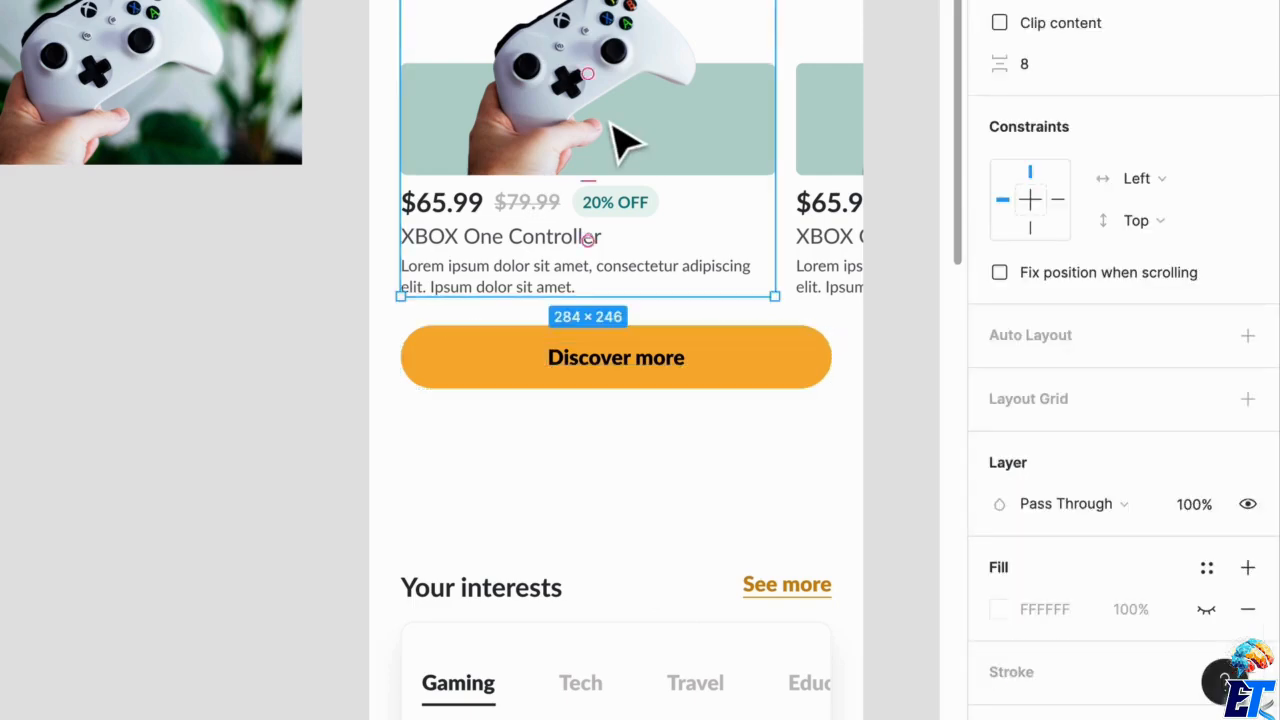
pyautogui.doubleClick(495, 262)
pyautogui.scroll(-3, 1014, 480)
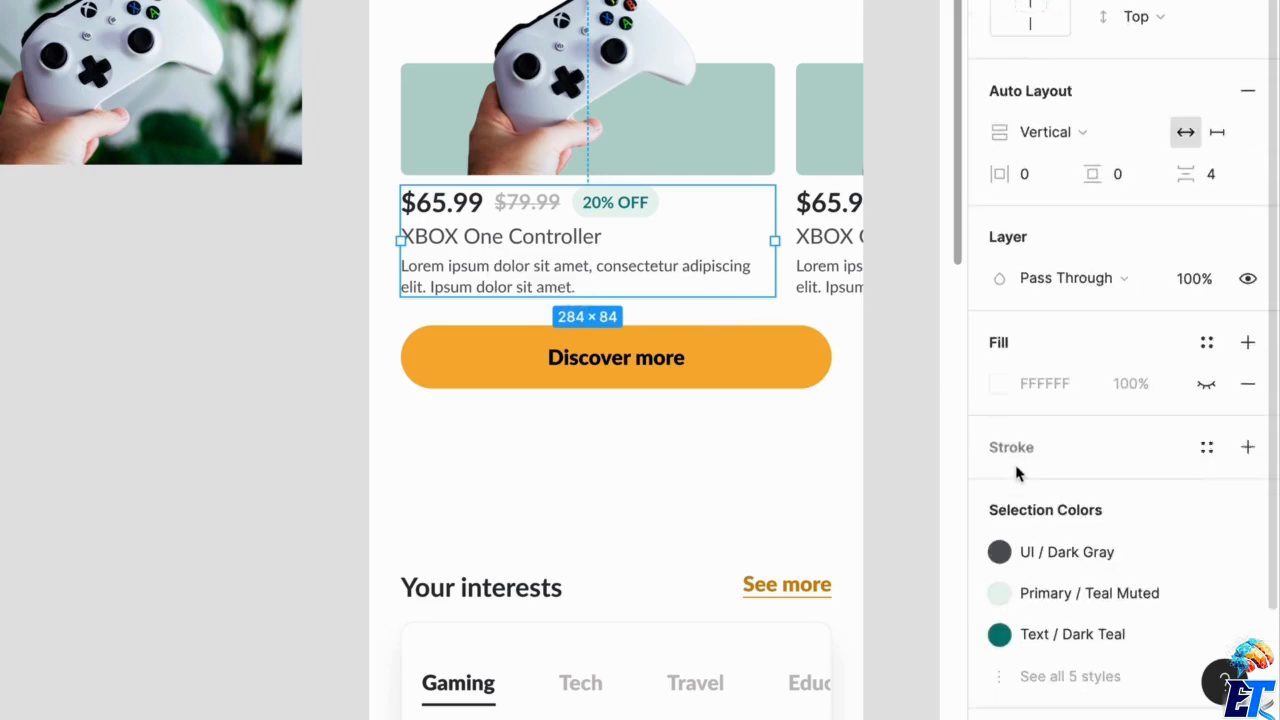
pyautogui.scroll(-1, 1017, 474)
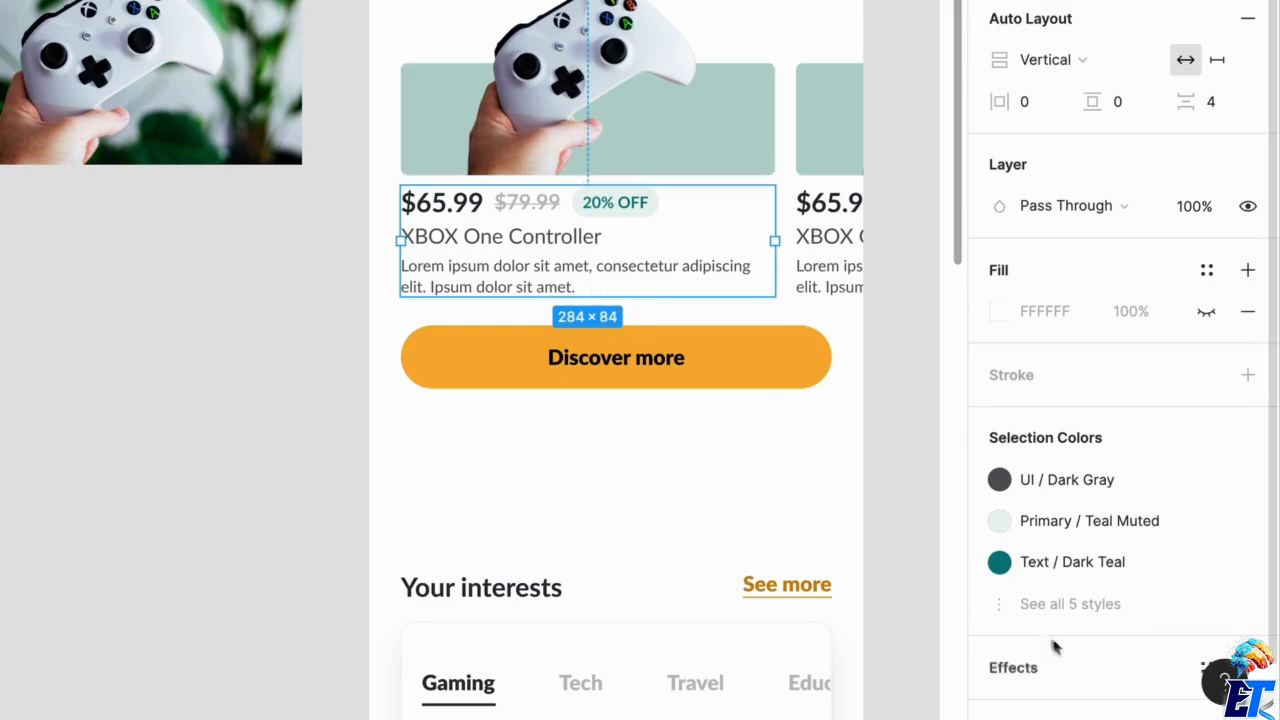
pyautogui.click(1000, 606)
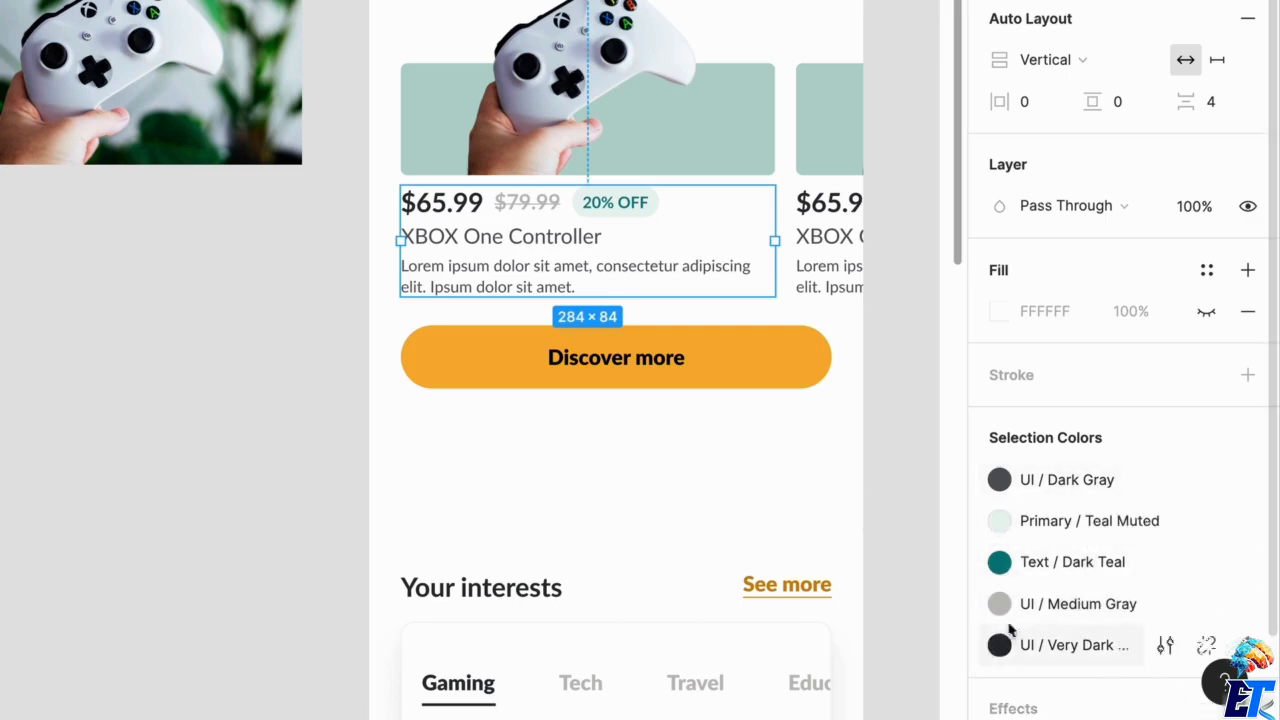
pyautogui.click(1046, 648)
pyautogui.scroll(-1, 713, 558)
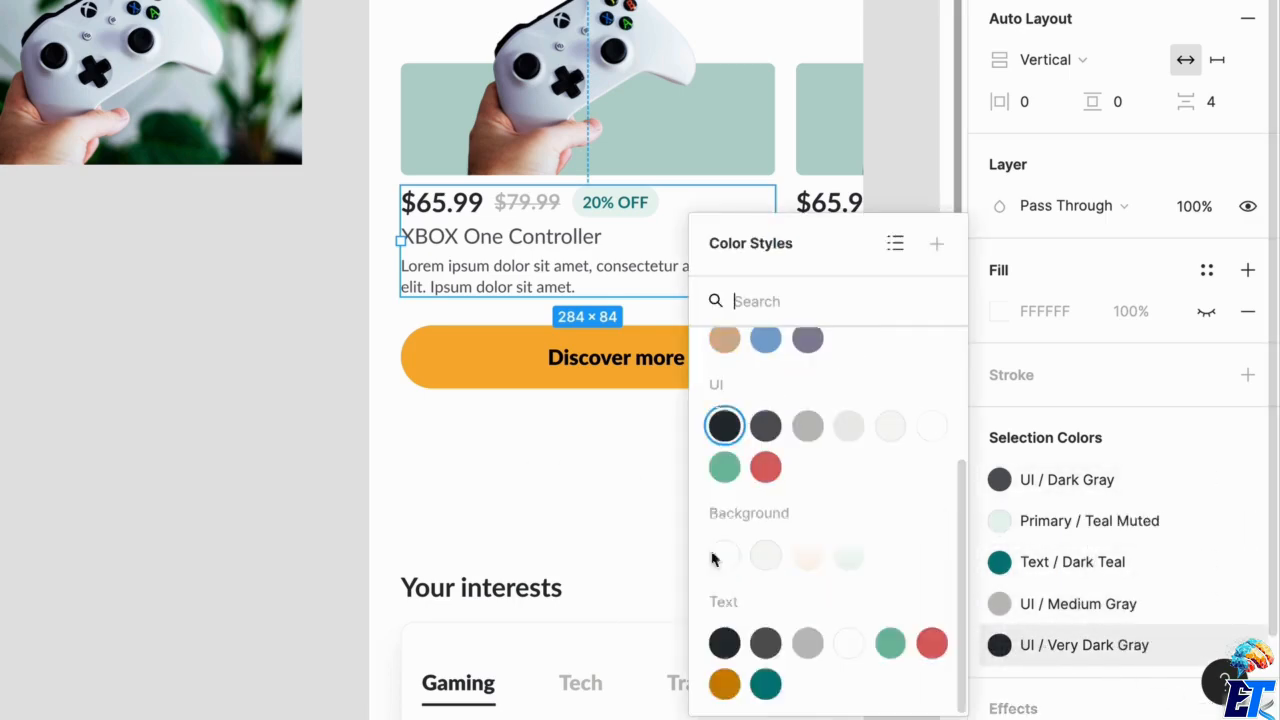
pyautogui.click(725, 642)
# Replace the text block's UI / Medium Gray and UI / Dark Gray colors with the matching grays from the Text color styles.
pyautogui.click(1040, 645)
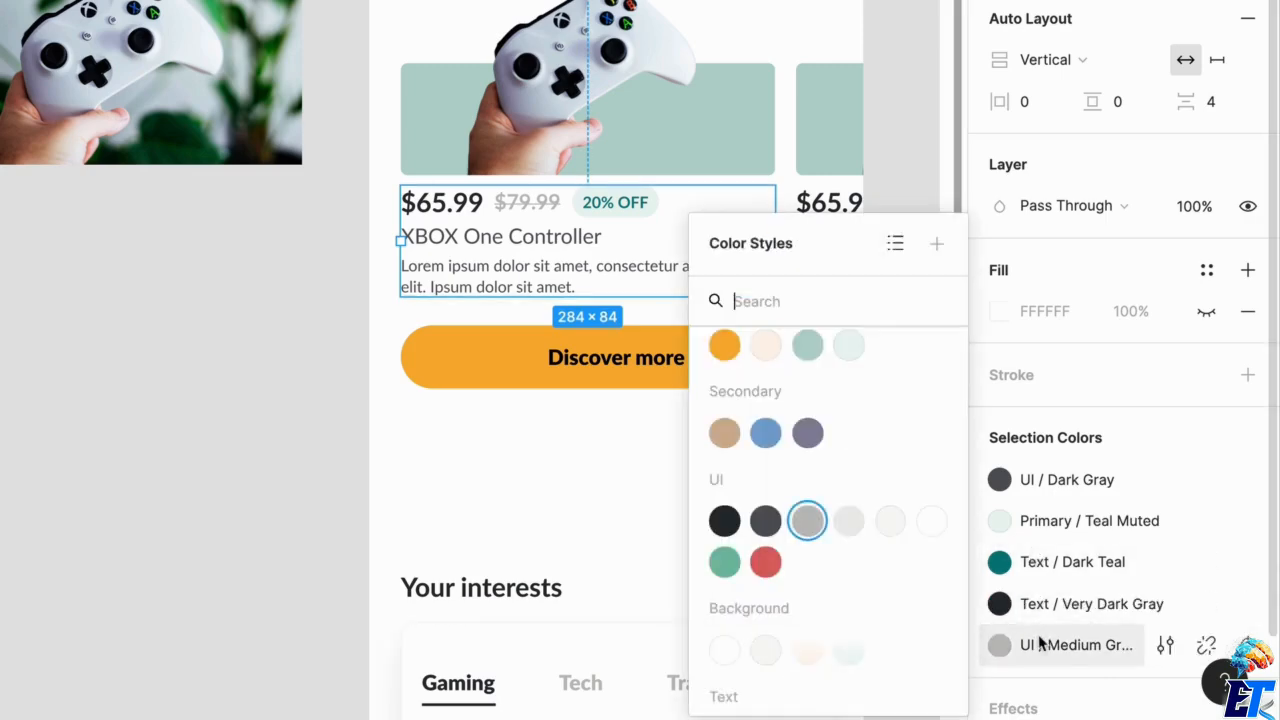
pyautogui.click(765, 520)
pyautogui.scroll(-1, 755, 570)
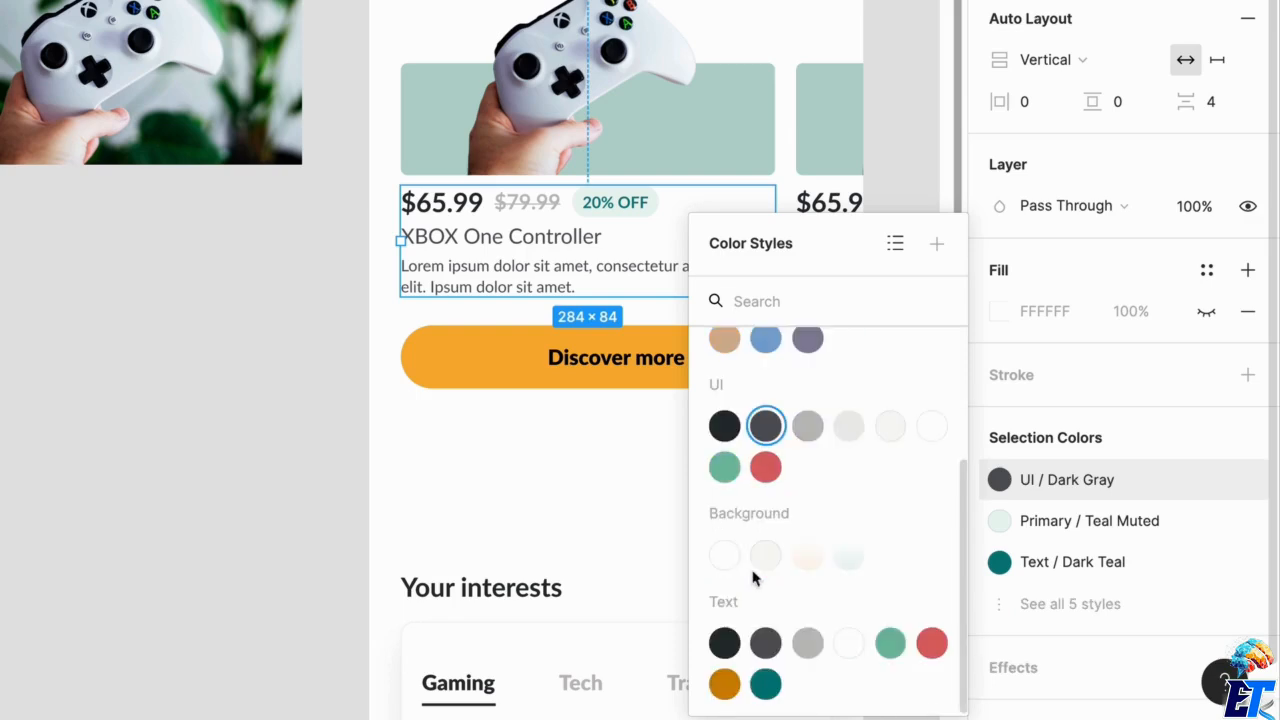
pyautogui.click(765, 642)
pyautogui.click(491, 537)
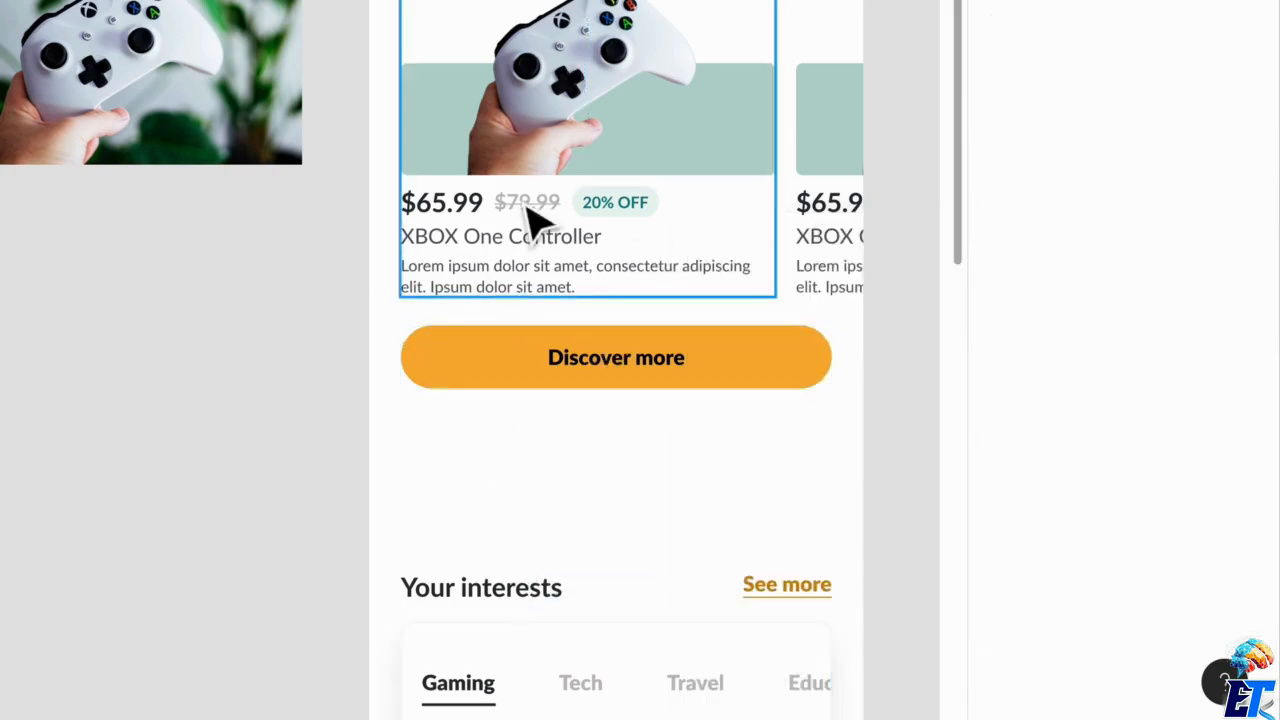
# Apply the Text / White color style to the "Discover more" button label.
pyautogui.scroll(-2, 718, 392)
pyautogui.doubleClick(656, 141)
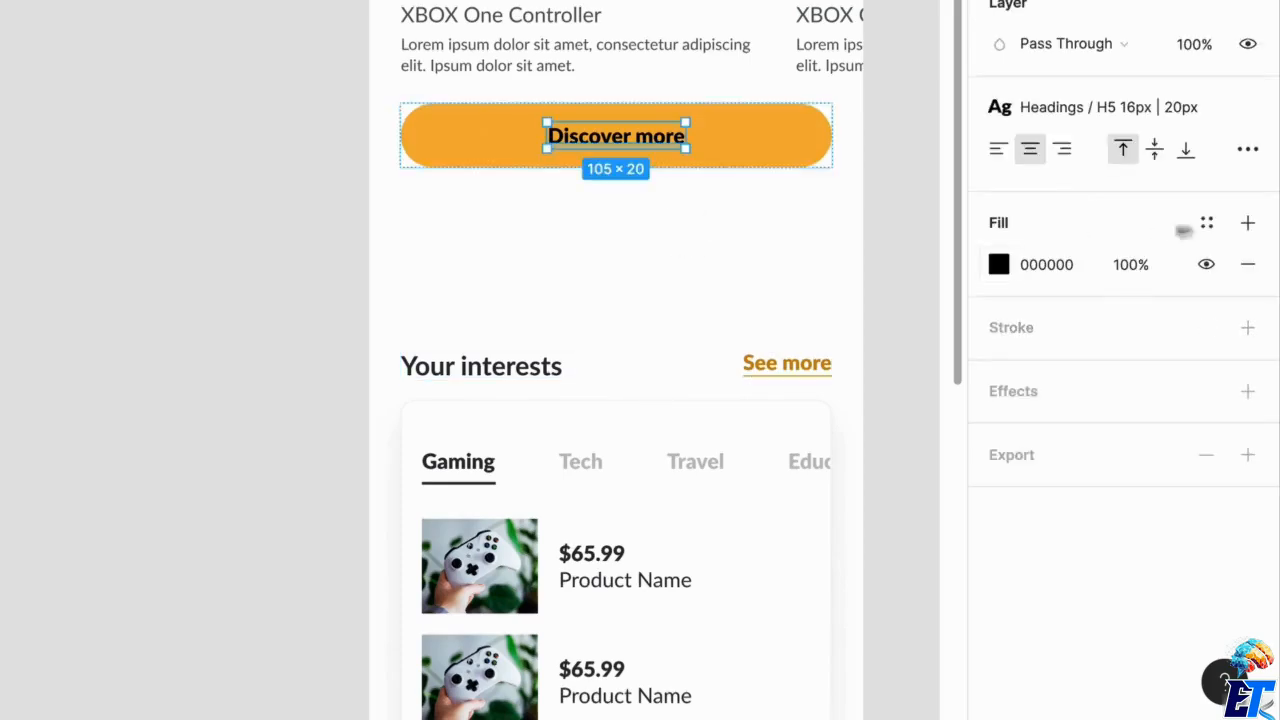
pyautogui.click(1207, 222)
pyautogui.scroll(-1, 1166, 646)
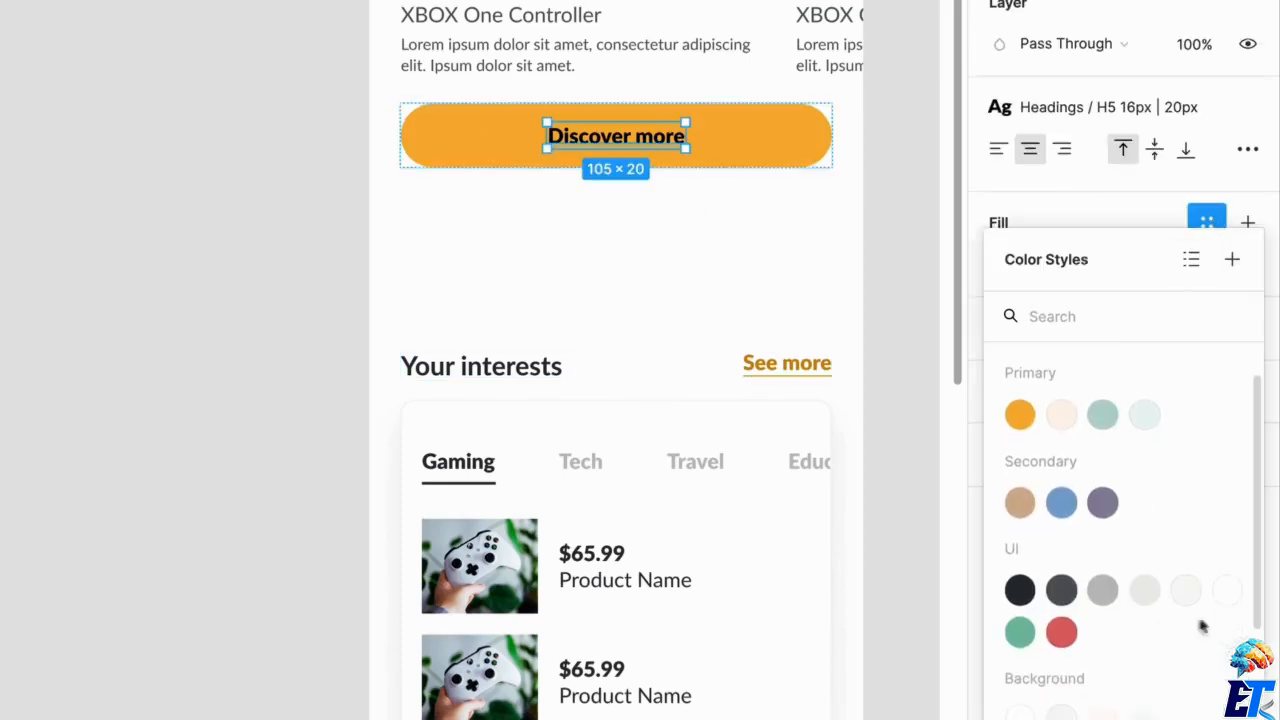
pyautogui.scroll(-3, 1231, 611)
pyautogui.click(1136, 666)
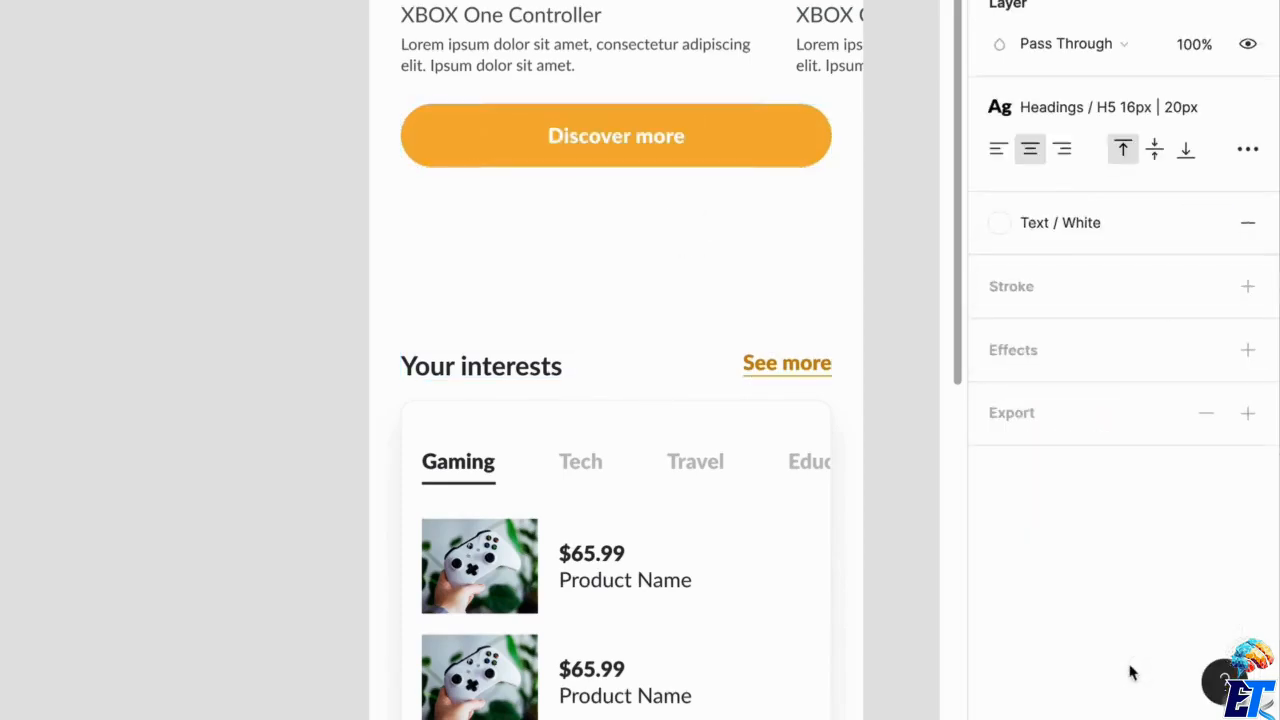
pyautogui.click(750, 284)
pyautogui.scroll(1, 748, 283)
pyautogui.scroll(4, 672, 154)
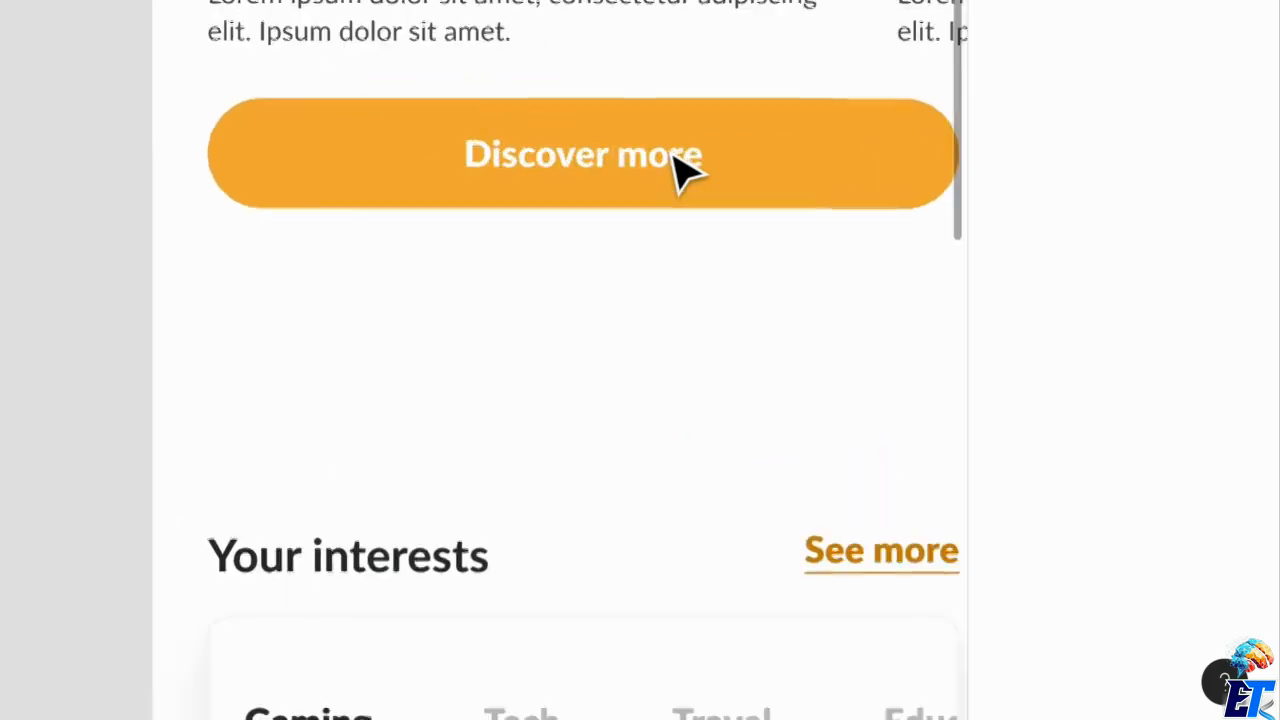
# Examine the "Discover more" button on the Home screen along with its layout, fill and effect properties.
pyautogui.scroll(-1, 680, 170)
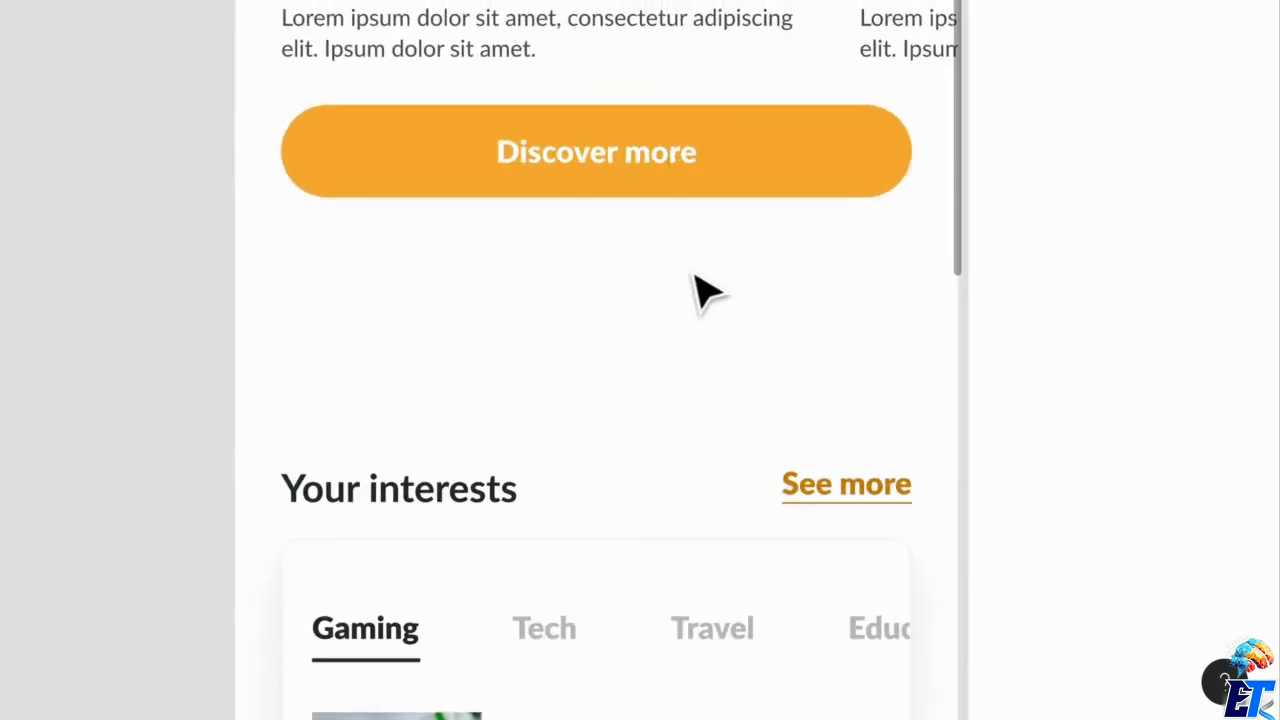
pyautogui.scroll(5, 700, 290)
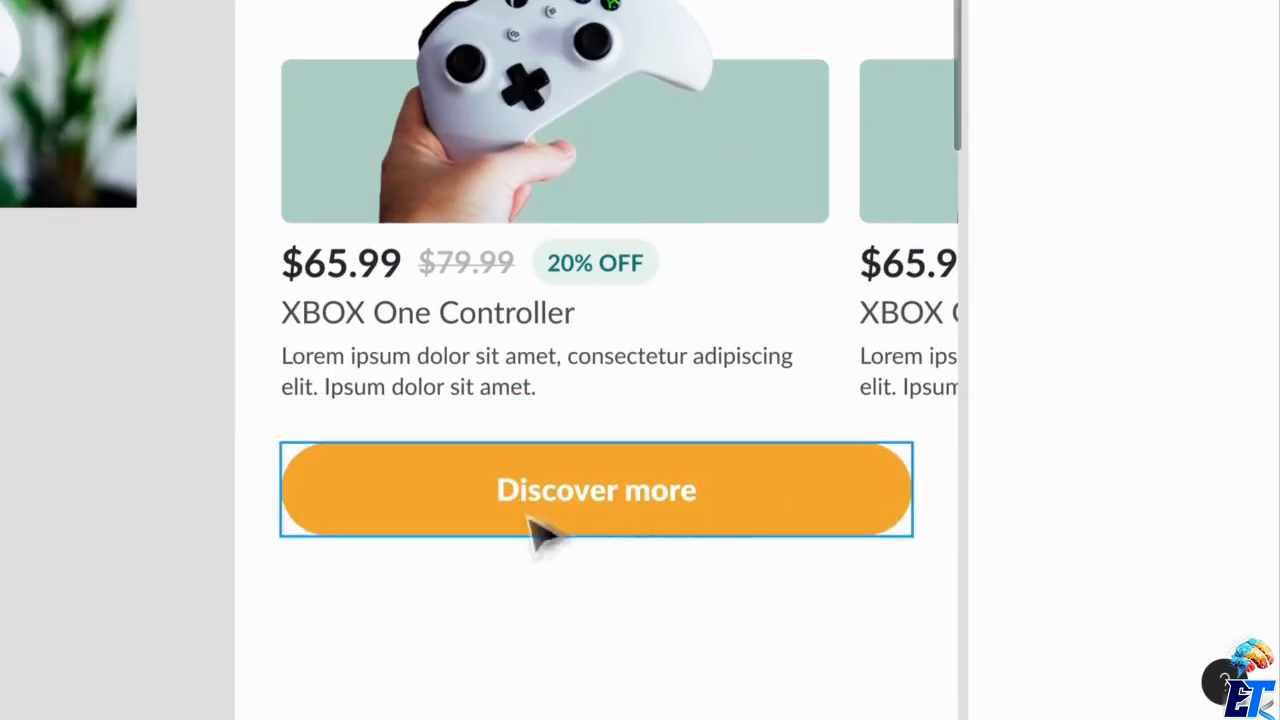
pyautogui.scroll(-1, 750, 525)
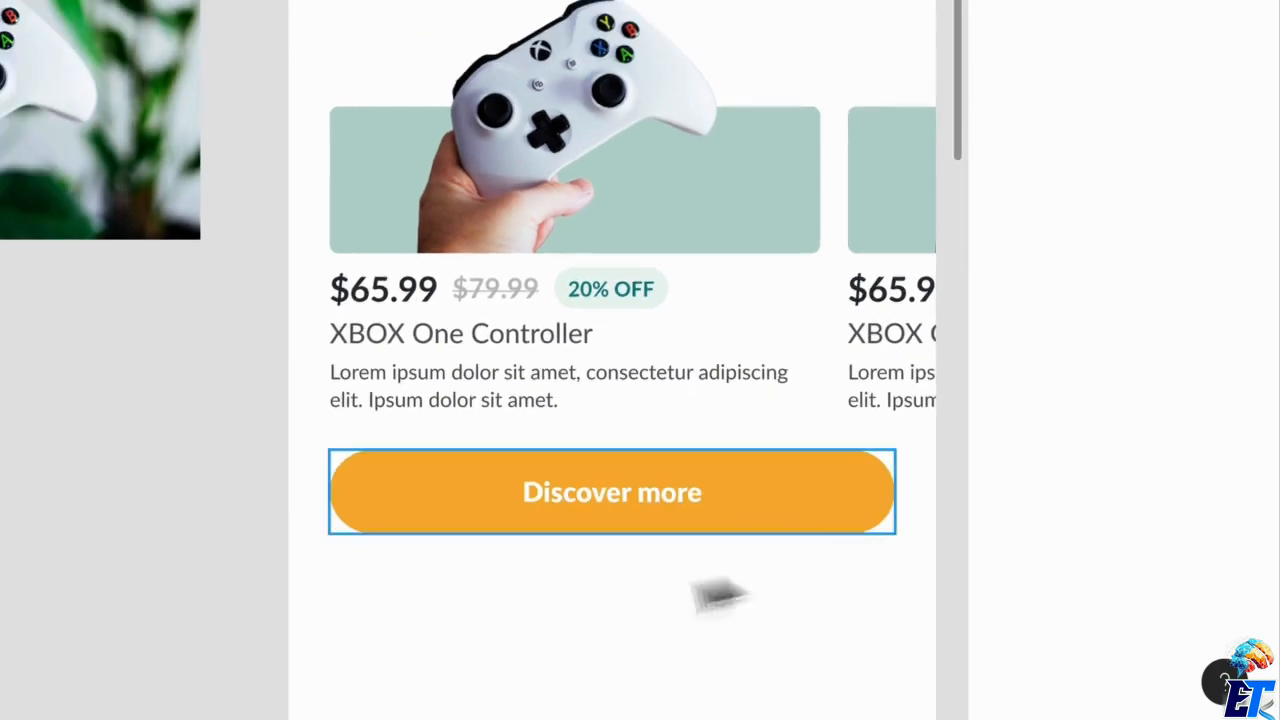
pyautogui.scroll(-1, 757, 691)
pyautogui.click(790, 512)
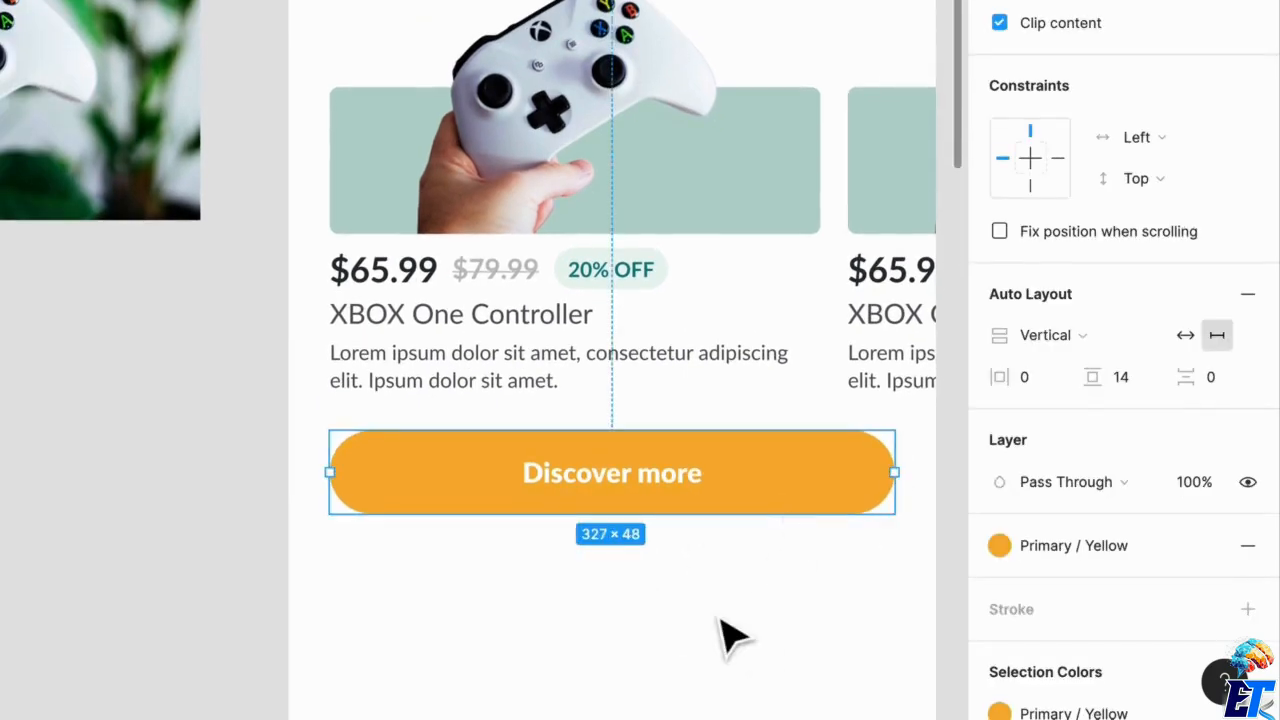
pyautogui.scroll(-1, 733, 637)
pyautogui.scroll(-1, 734, 629)
pyautogui.scroll(-2, 794, 563)
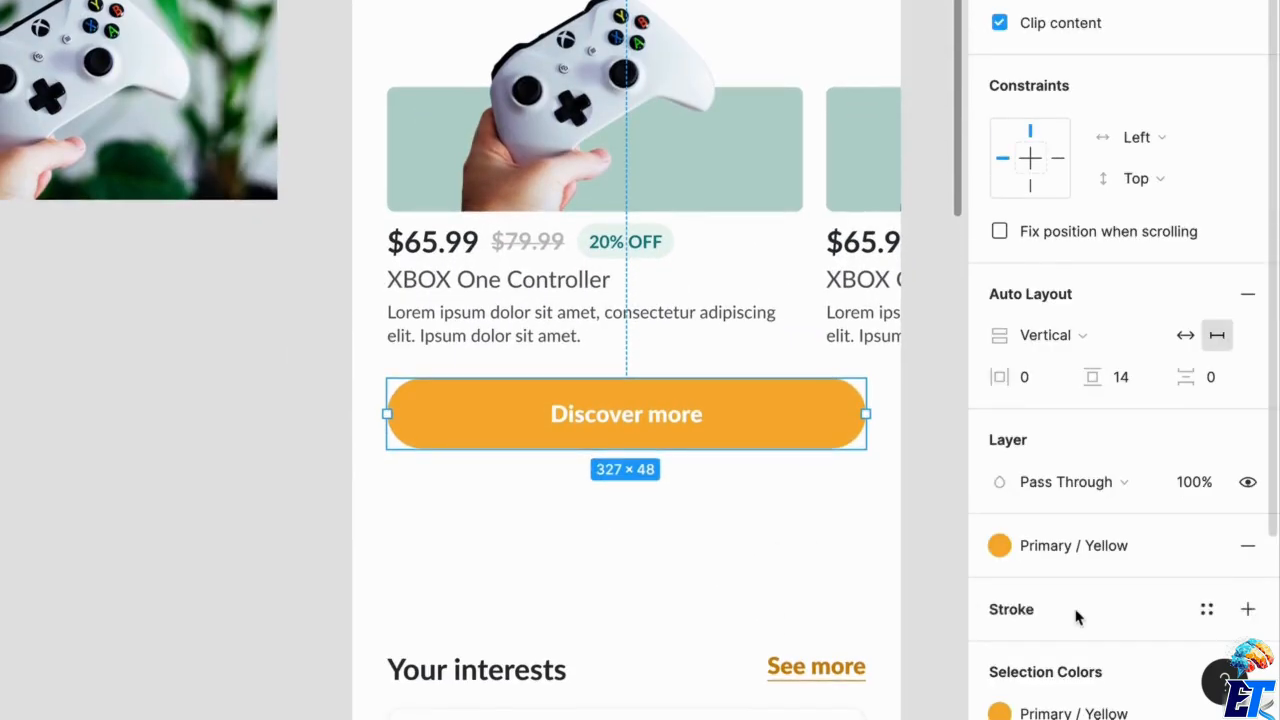
pyautogui.scroll(-3, 1076, 617)
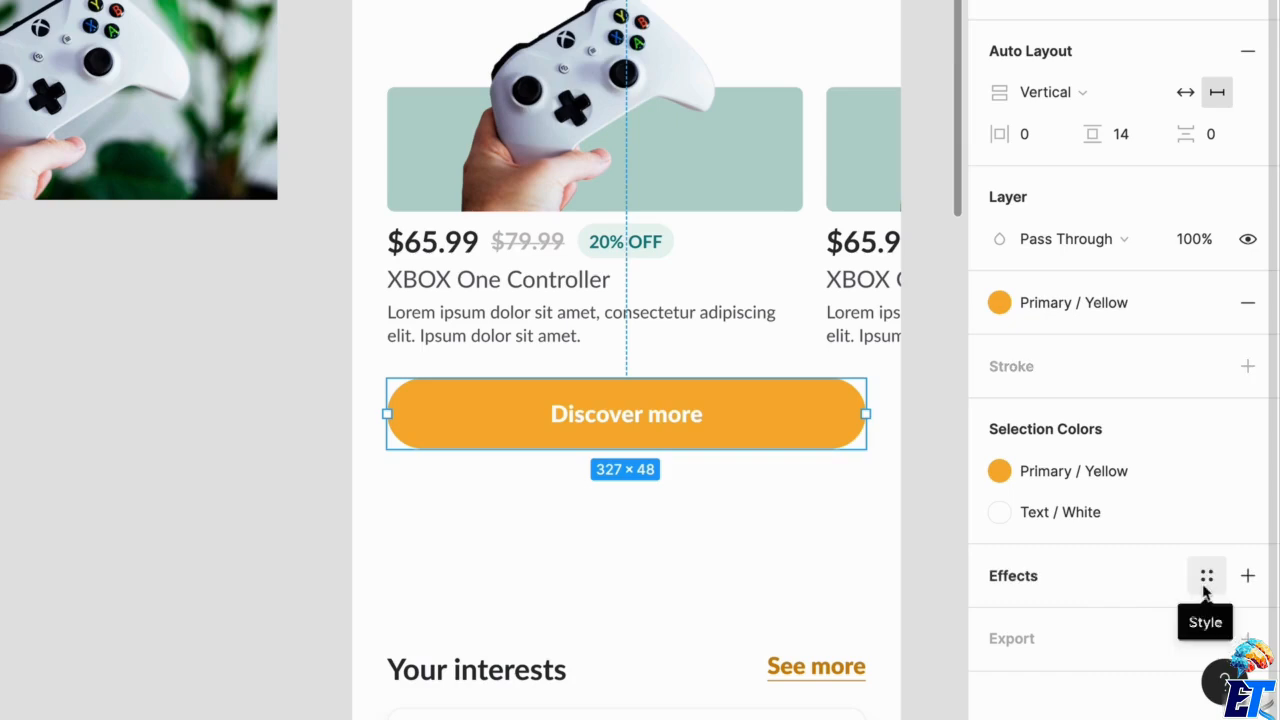
# Place copies of the "Discover more" button and the "Your interests" title row on the canvas beside the Home frame.
pyautogui.moveTo(766, 432); pyautogui.dragTo(120, 415)
pyautogui.click(768, 440)
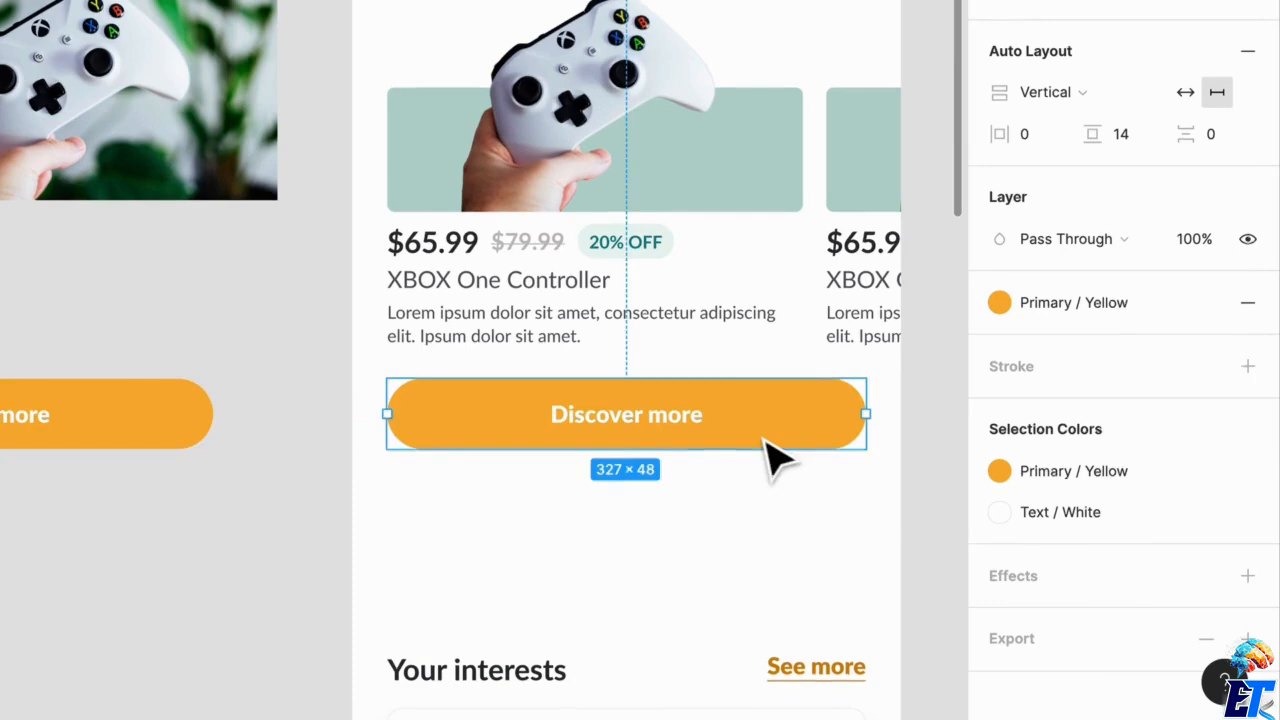
pyautogui.moveTo(814, 664); pyautogui.dragTo(196, 624)
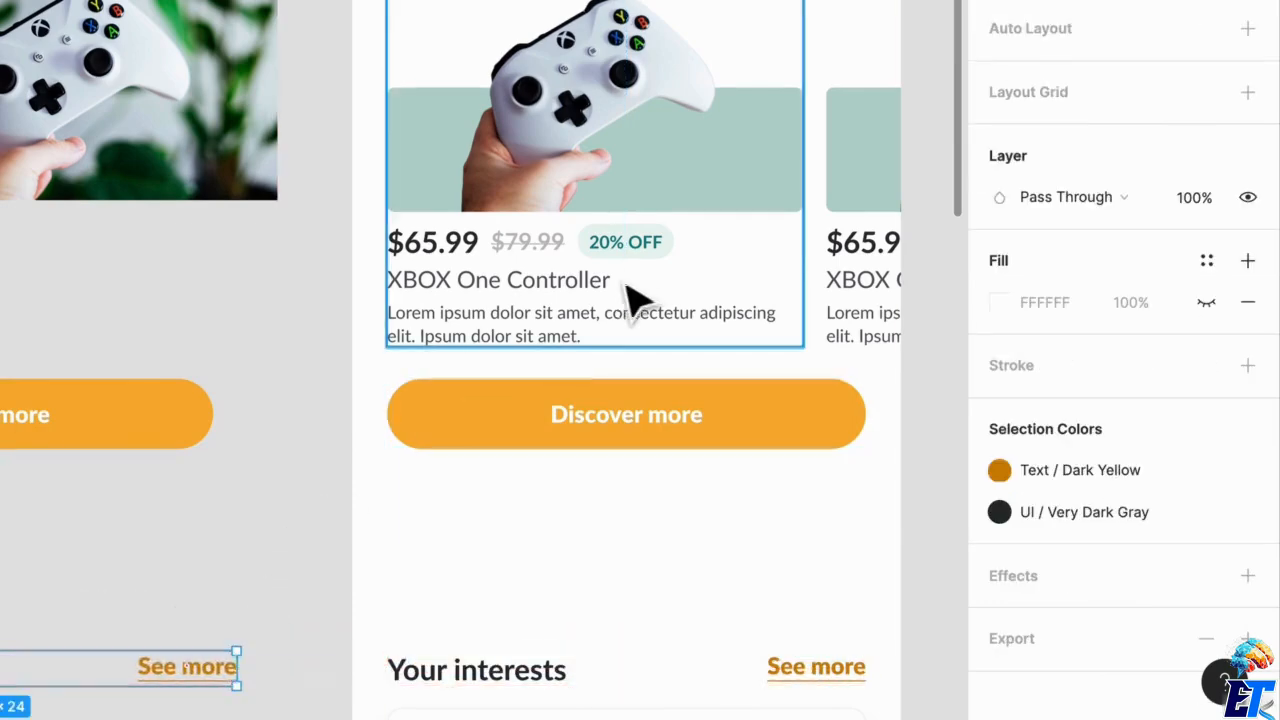
# Place copies of the tabbed interests card and the large XBOX One Controller card on the canvas outside the Home frame.
pyautogui.scroll(-5, 640, 291)
pyautogui.scroll(-5, 583, 186)
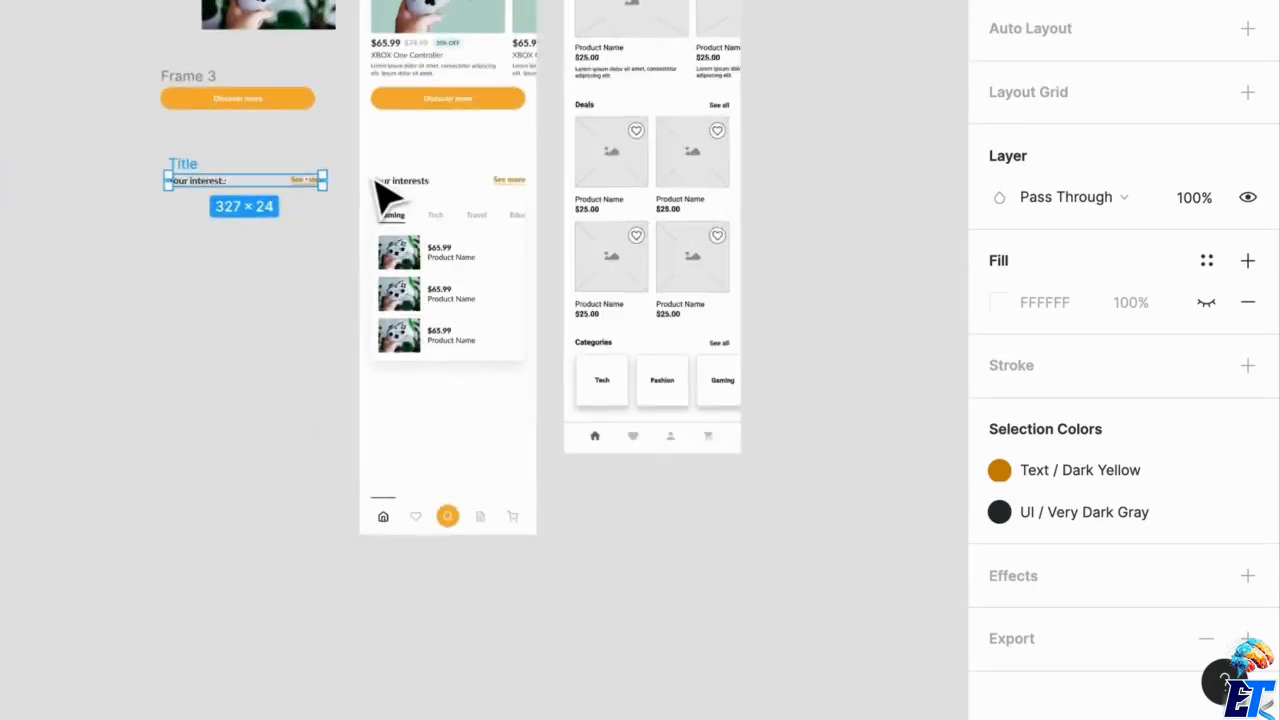
pyautogui.scroll(5, 383, 195)
pyautogui.moveTo(490, 560); pyautogui.dragTo(63, 480)
pyautogui.moveTo(466, 263); pyautogui.dragTo(222, 520)
pyautogui.click(264, 690)
# Place a copy of the "Find the stuff you love." header text group on the canvas outside the Home frame.
pyautogui.scroll(1, 92, 631)
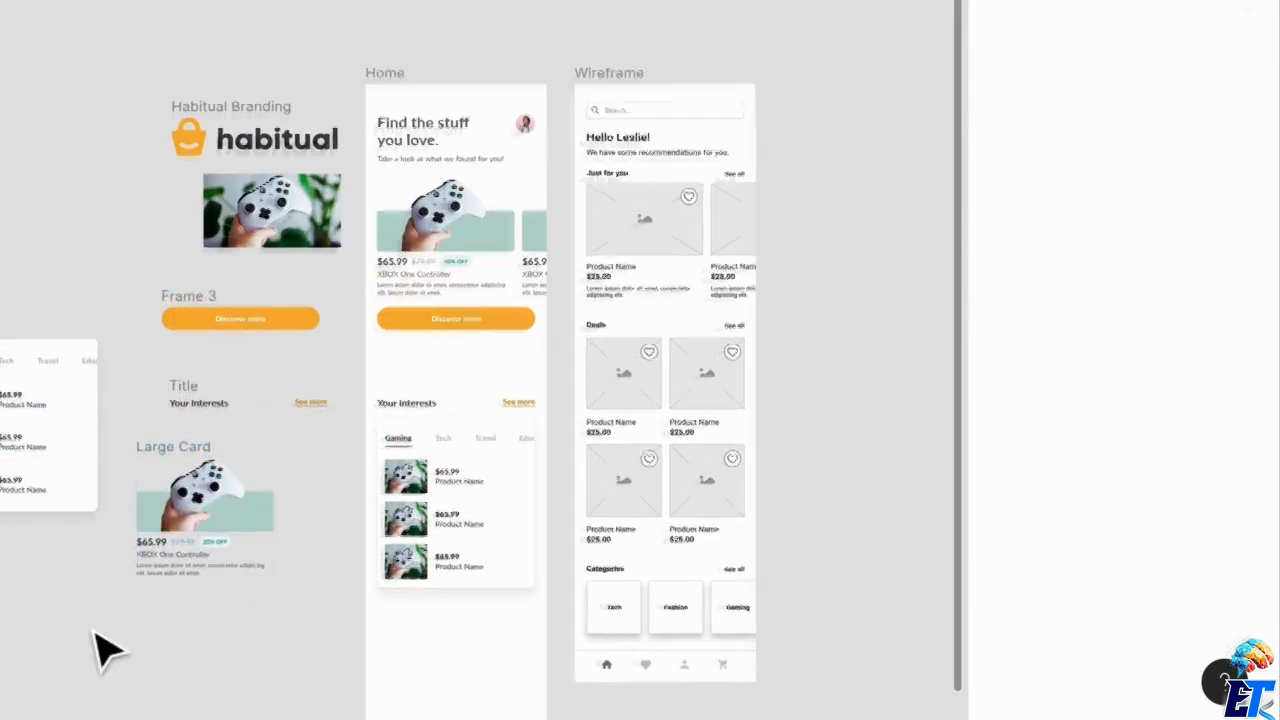
pyautogui.click(440, 115)
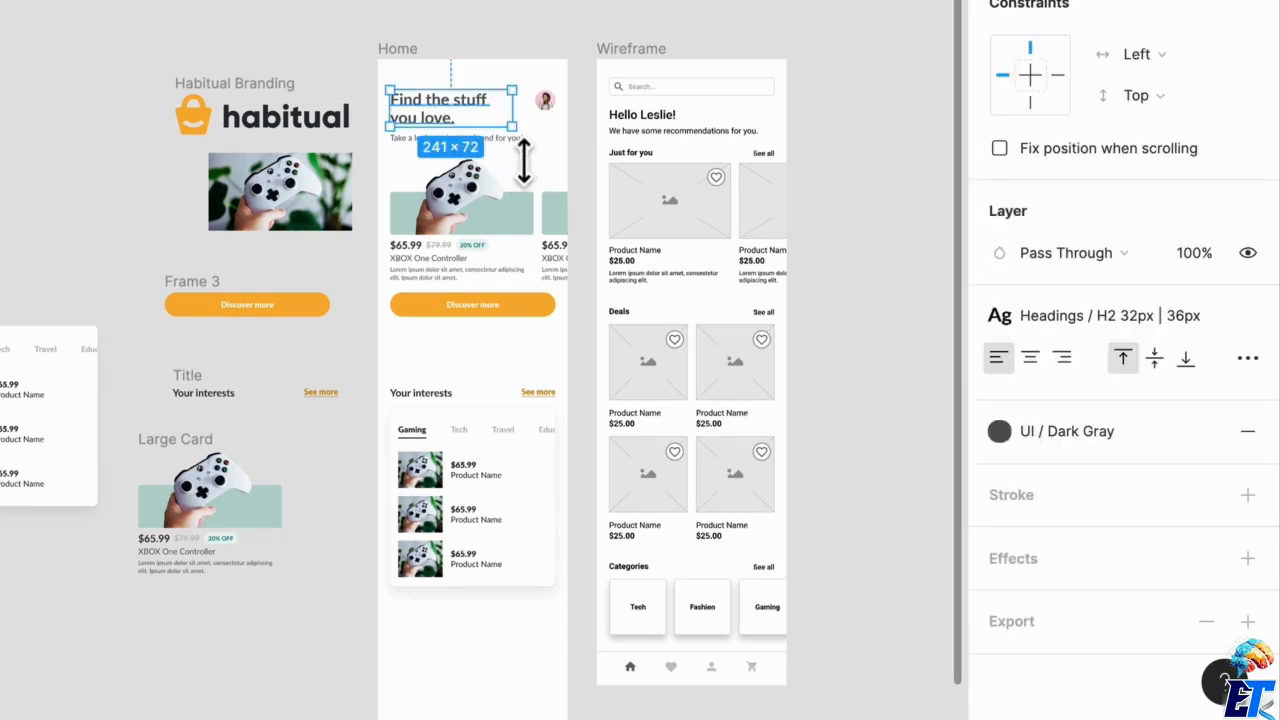
pyautogui.keyDown('shift'); pyautogui.click(508, 140); pyautogui.keyUp('shift')
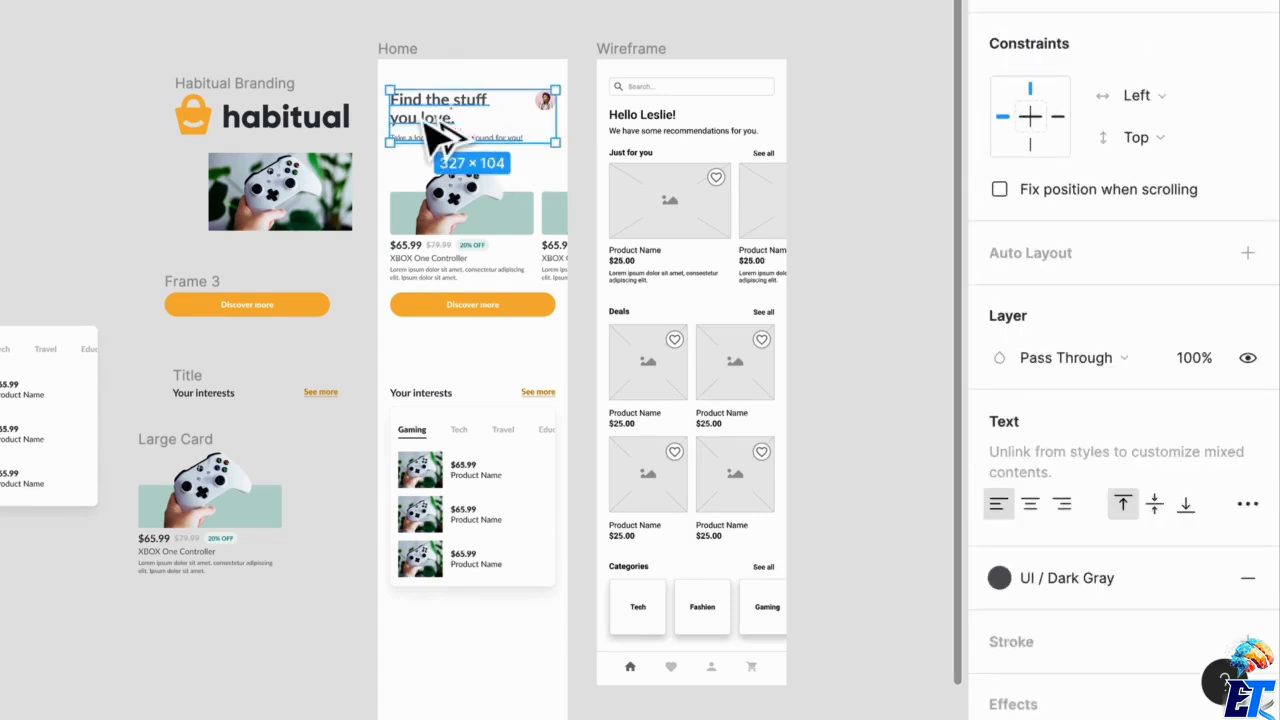
pyautogui.moveTo(424, 121); pyautogui.dragTo(0, 196)
pyautogui.click(46, 333)
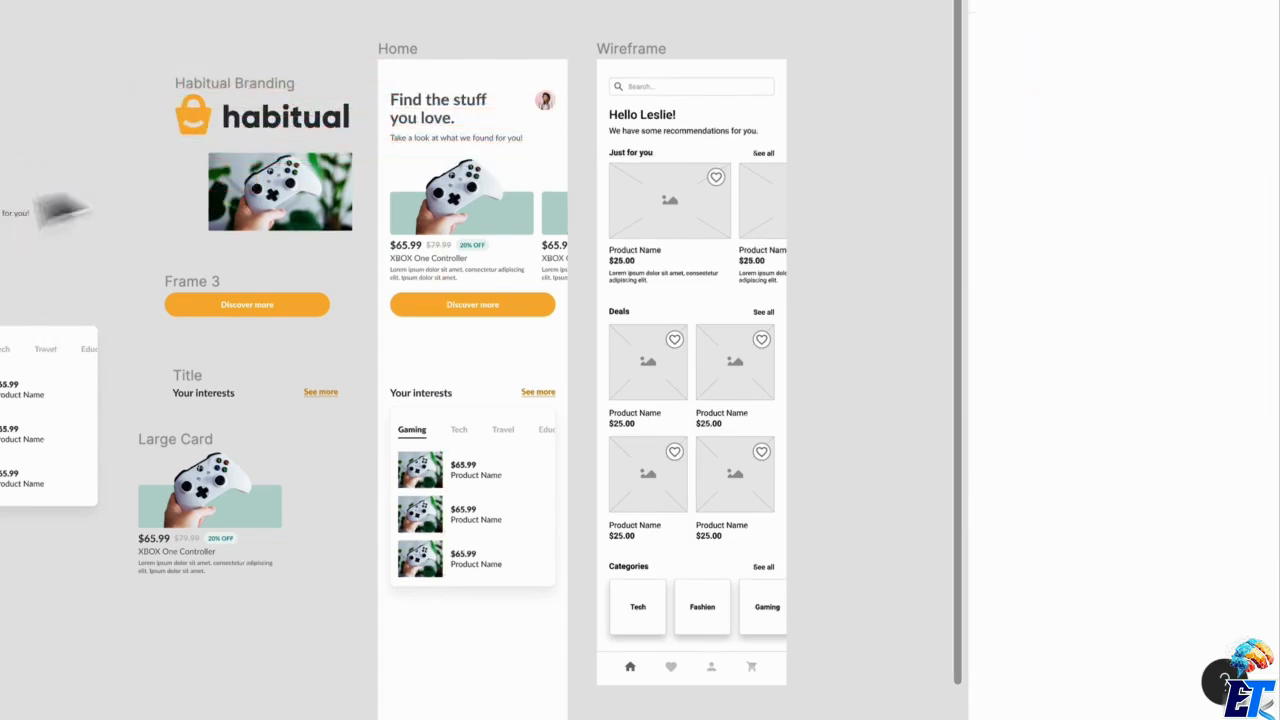
# Delete the loose controller photo below the Habitual logo and move the logo down and left on the canvas.
pyautogui.scroll(3, 218, 252)
pyautogui.scroll(-4, 218, 252)
pyautogui.click(243, 216)
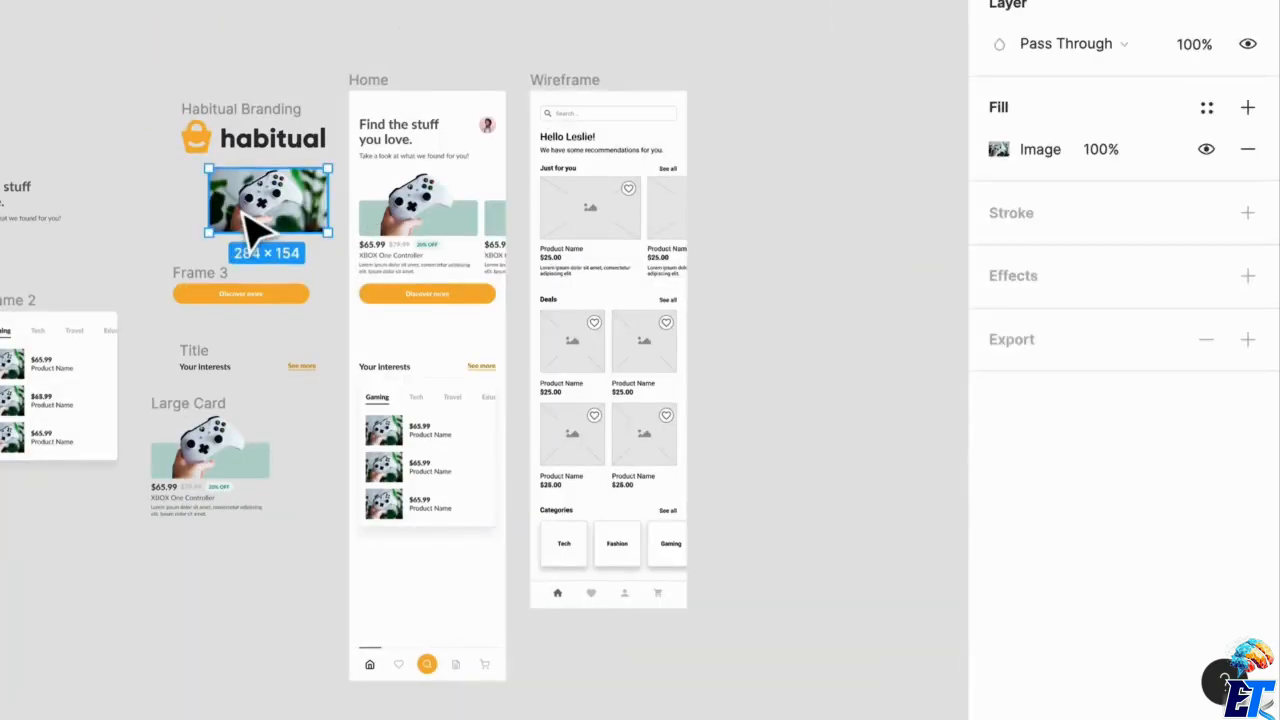
pyautogui.press('Delete')
pyautogui.moveTo(210, 135); pyautogui.dragTo(134, 200)
# Examine the component copies beside the Home frame and compare them with the Home screen.
pyautogui.scroll(3, 12, 412)
pyautogui.scroll(5, 12, 400)
pyautogui.scroll(-1, 400, 503)
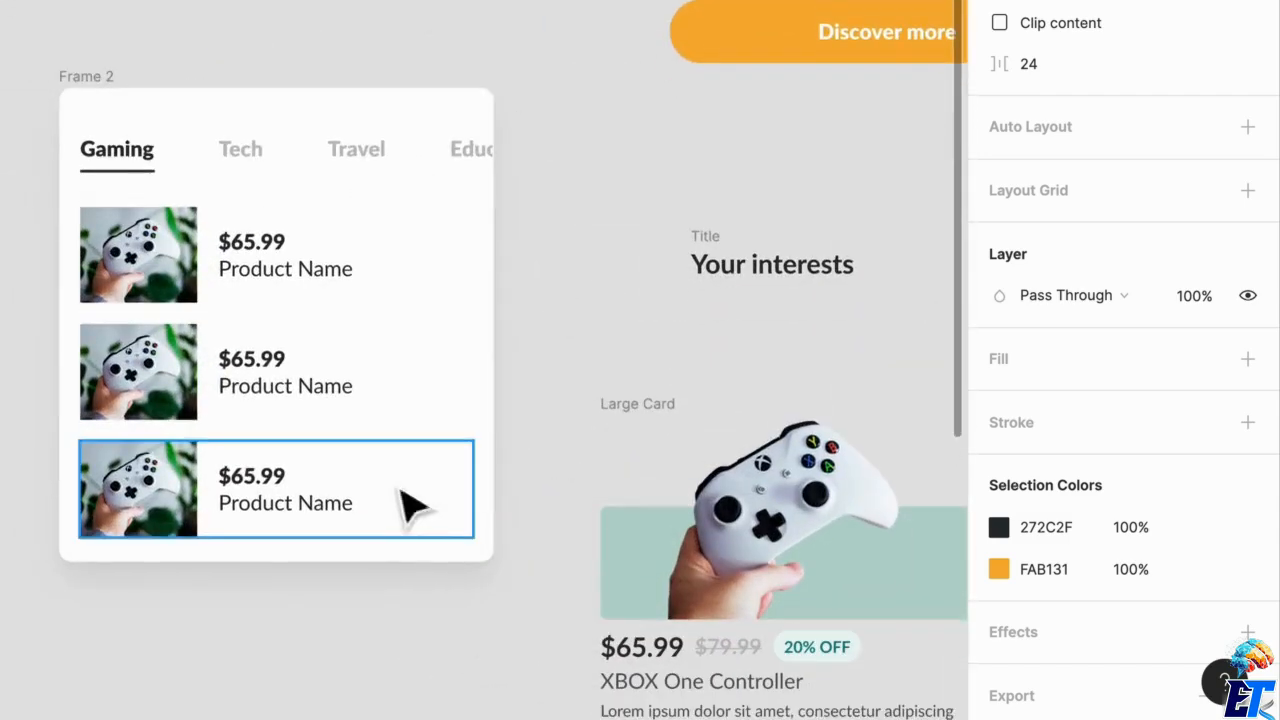
pyautogui.scroll(-4, 623, 529)
pyautogui.hscroll(5, 620, 540)
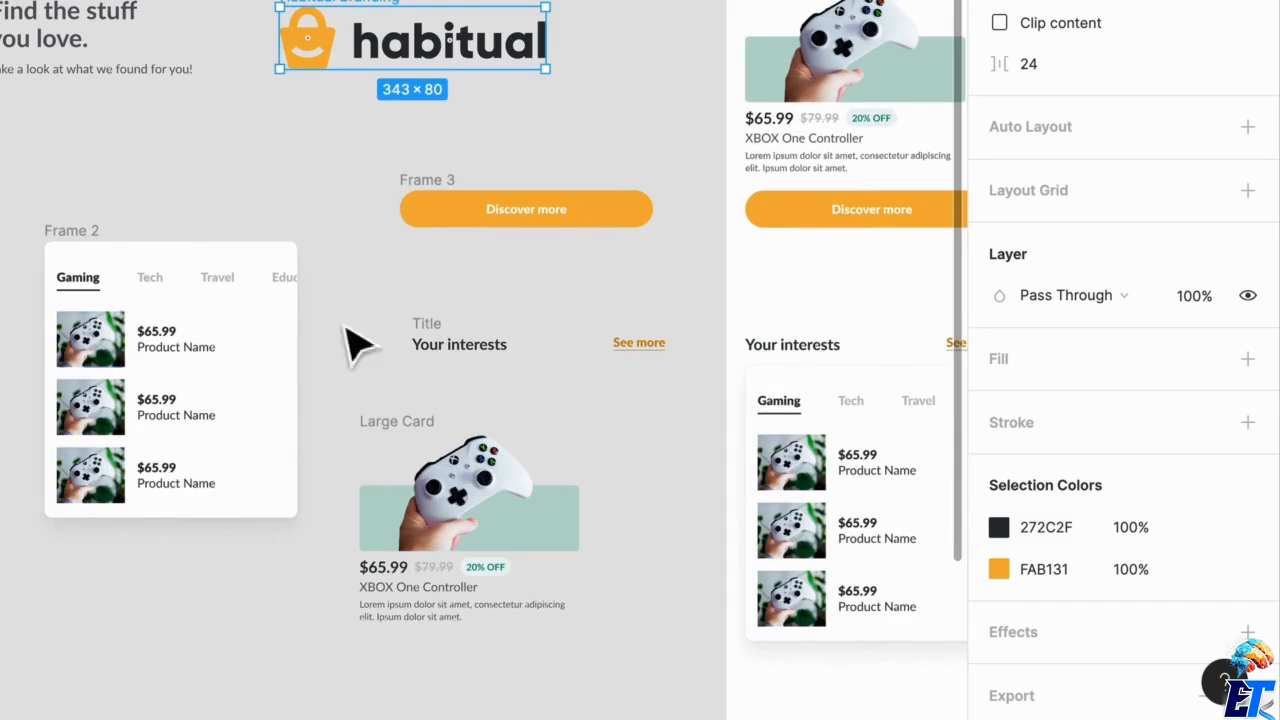
pyautogui.moveTo(446, 324); pyautogui.dragTo(425, 287)
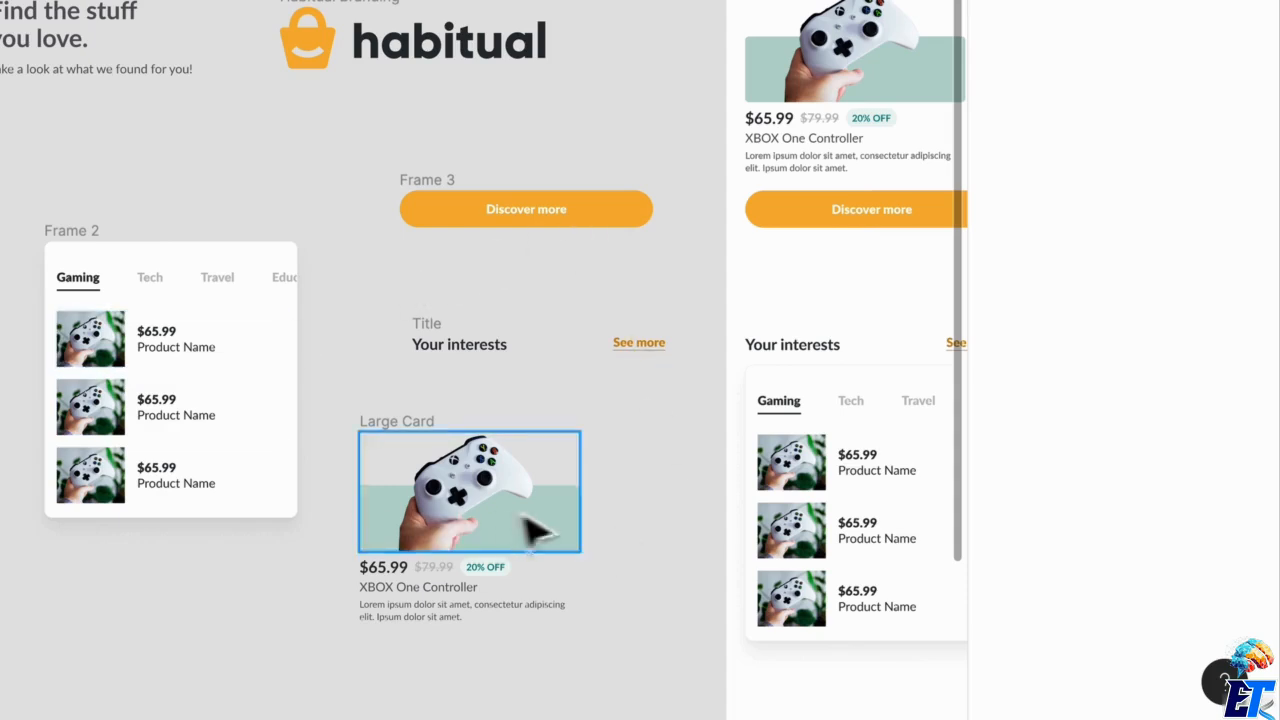
pyautogui.click(134, 409)
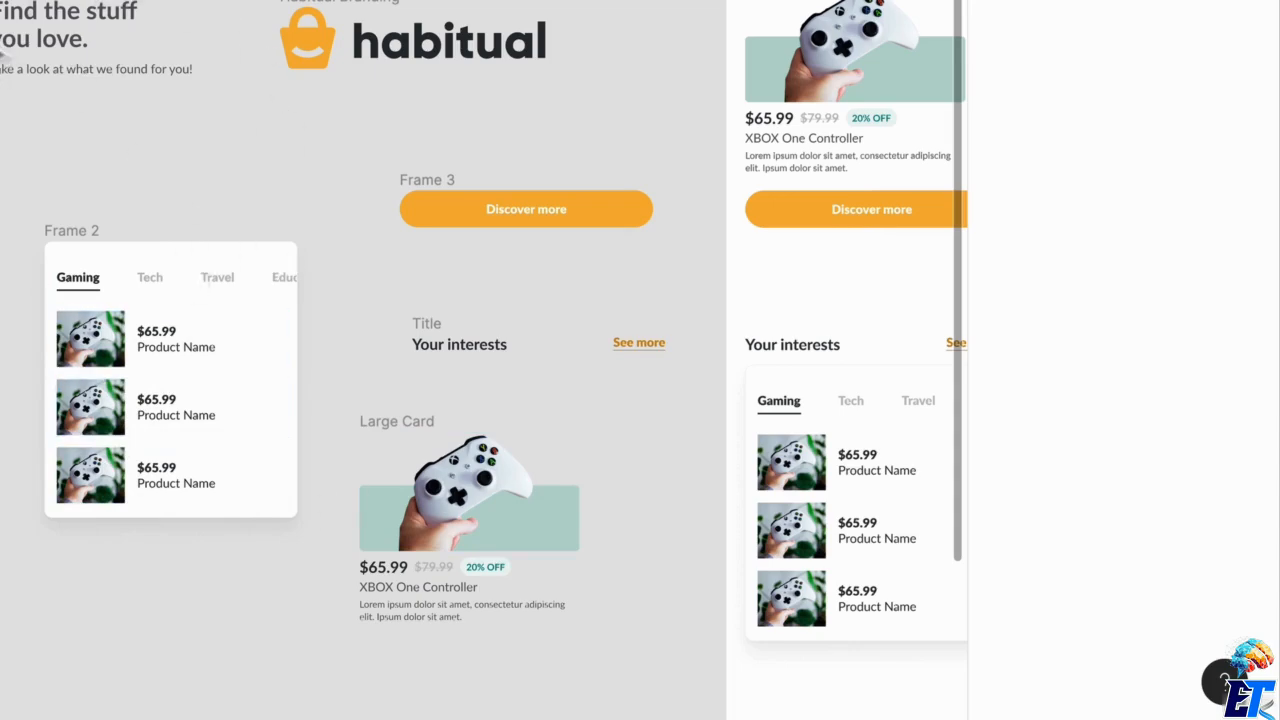
pyautogui.moveTo(0, 0); pyautogui.dragTo(109, 130)
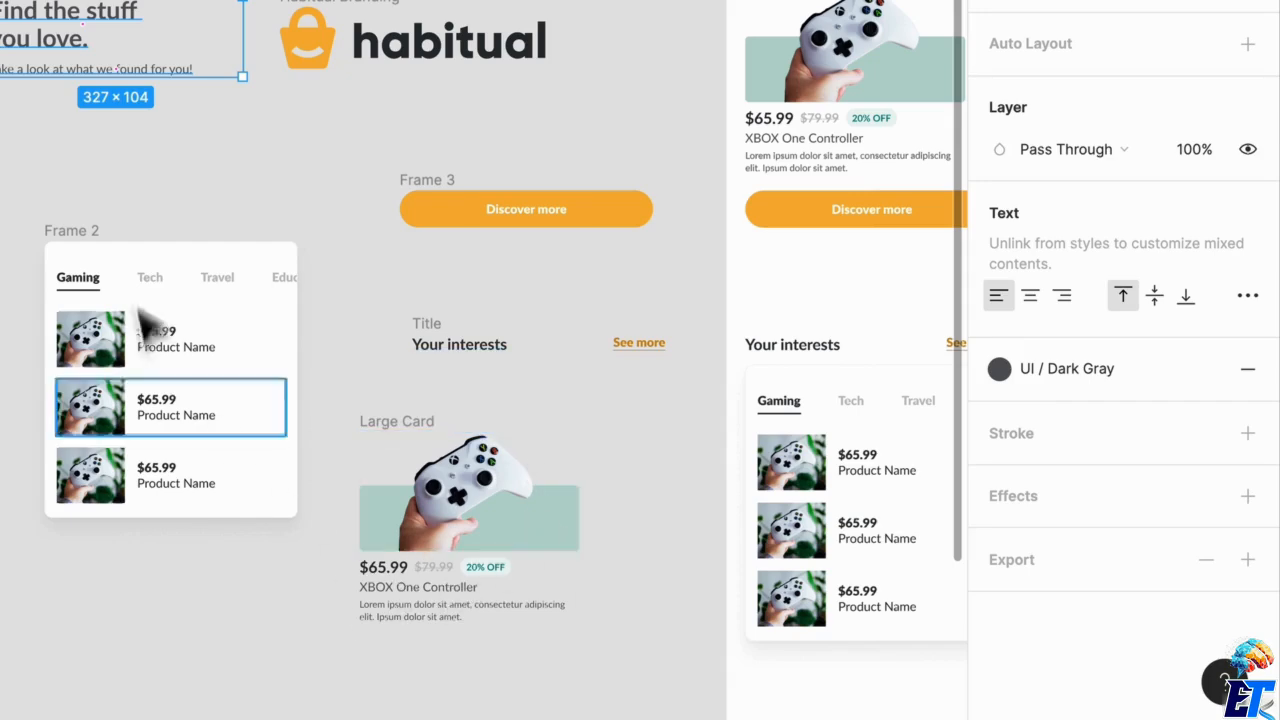
pyautogui.moveTo(650, 200); pyautogui.dragTo(223, 177)
pyautogui.moveTo(46, 314); pyautogui.dragTo(350, 250)
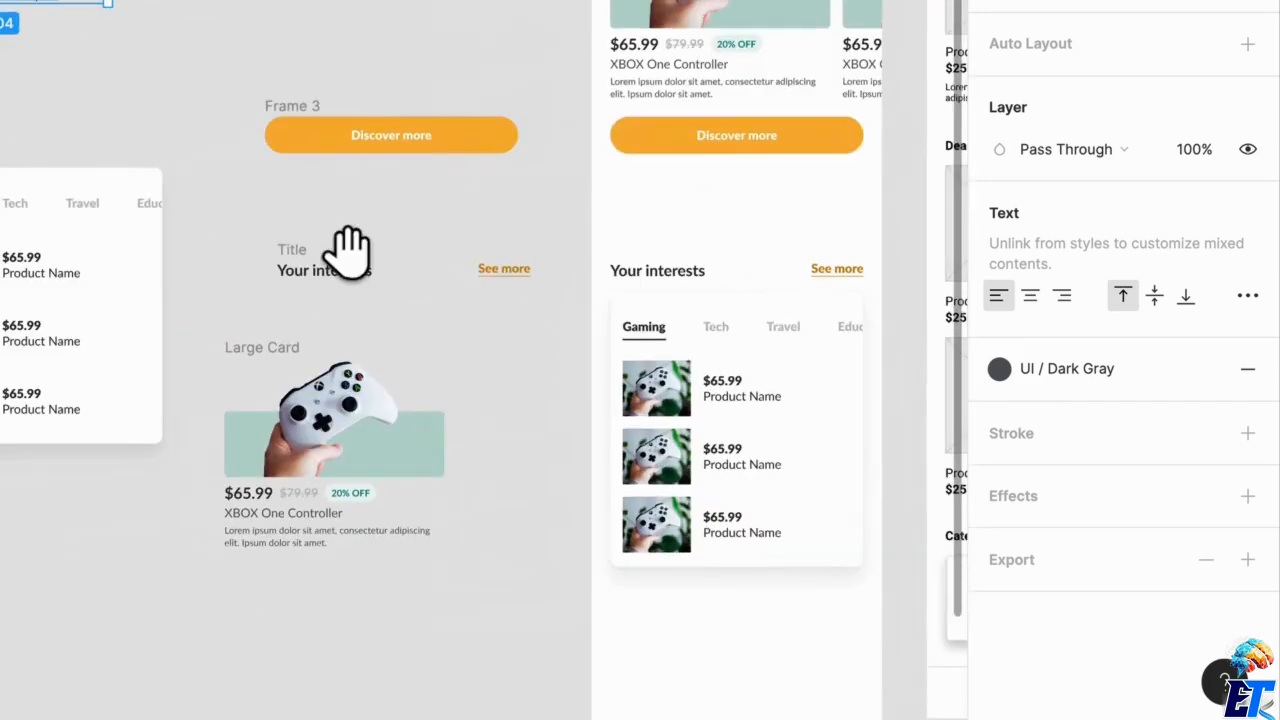
pyautogui.moveTo(784, 231); pyautogui.dragTo(492, 285)
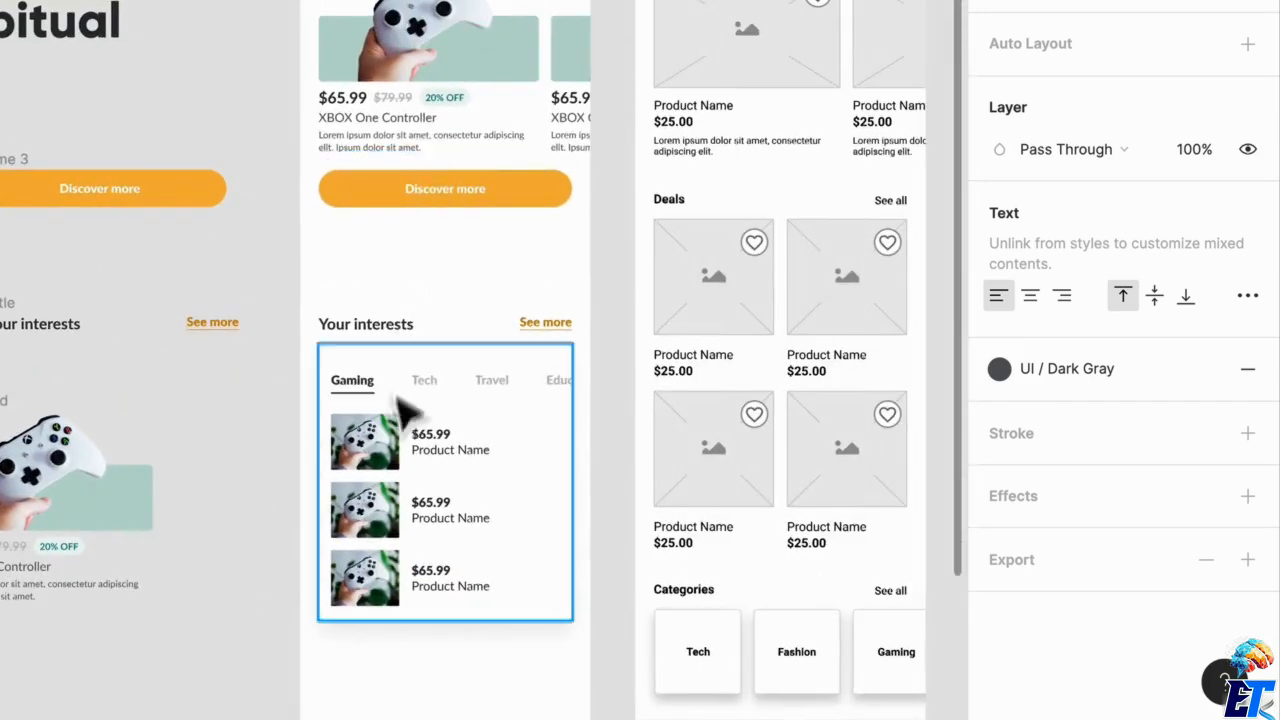
# Move the "Your interests" title row and its card up together, closer to the "Discover more" button.
pyautogui.scroll(3, 449, 191)
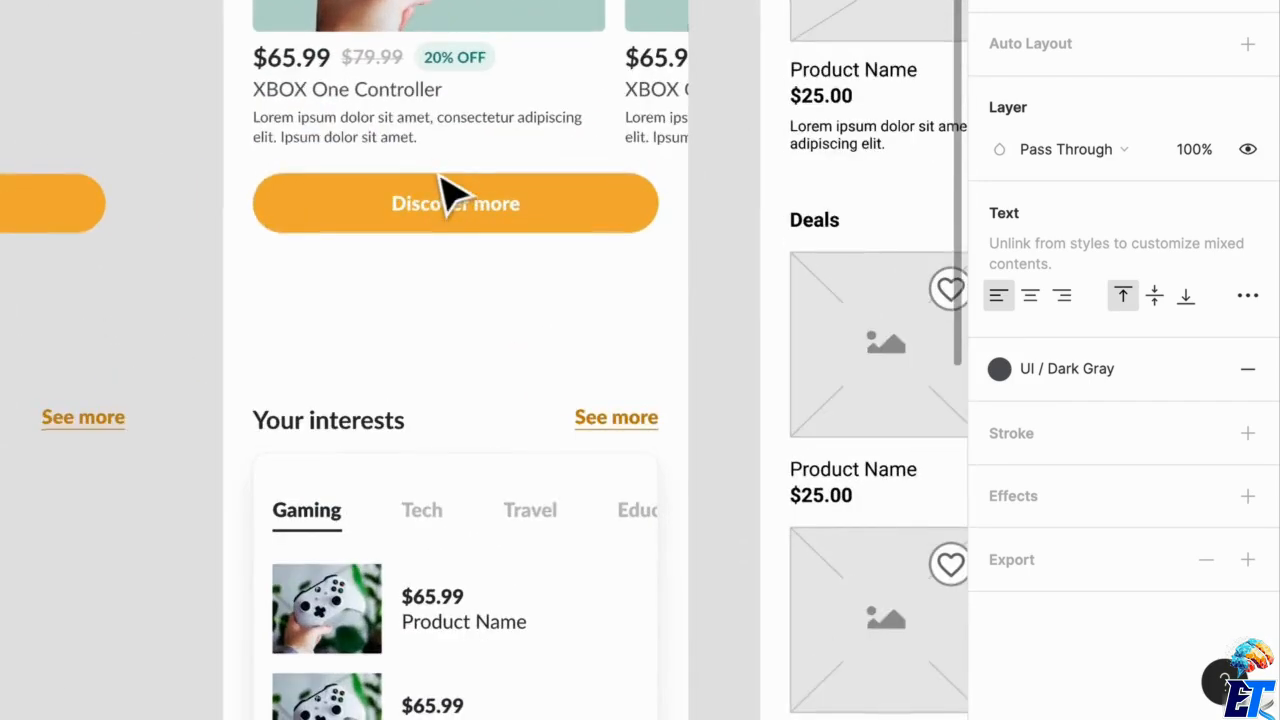
pyautogui.scroll(5, 493, 120)
pyautogui.scroll(-4, 500, 214)
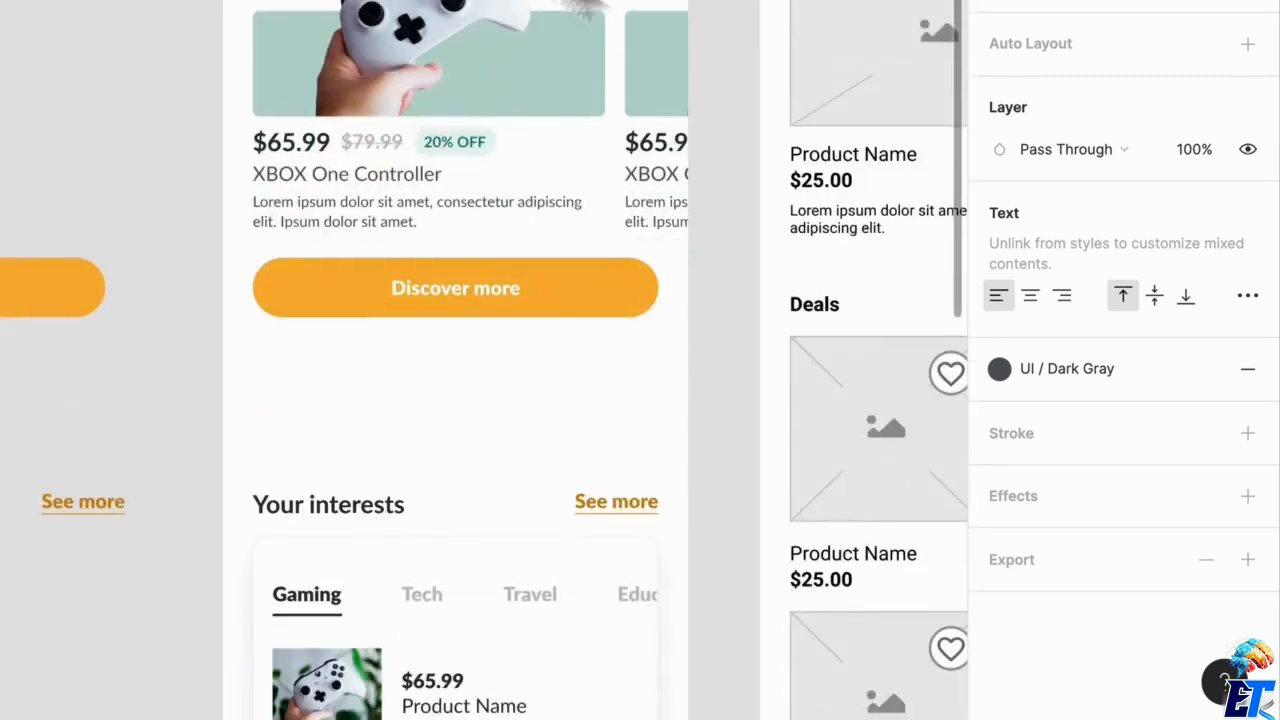
pyautogui.scroll(-2, 457, 349)
pyautogui.scroll(1, 457, 349)
pyautogui.moveTo(269, 206); pyautogui.dragTo(701, 567)
pyautogui.moveTo(580, 522); pyautogui.dragTo(607, 435)
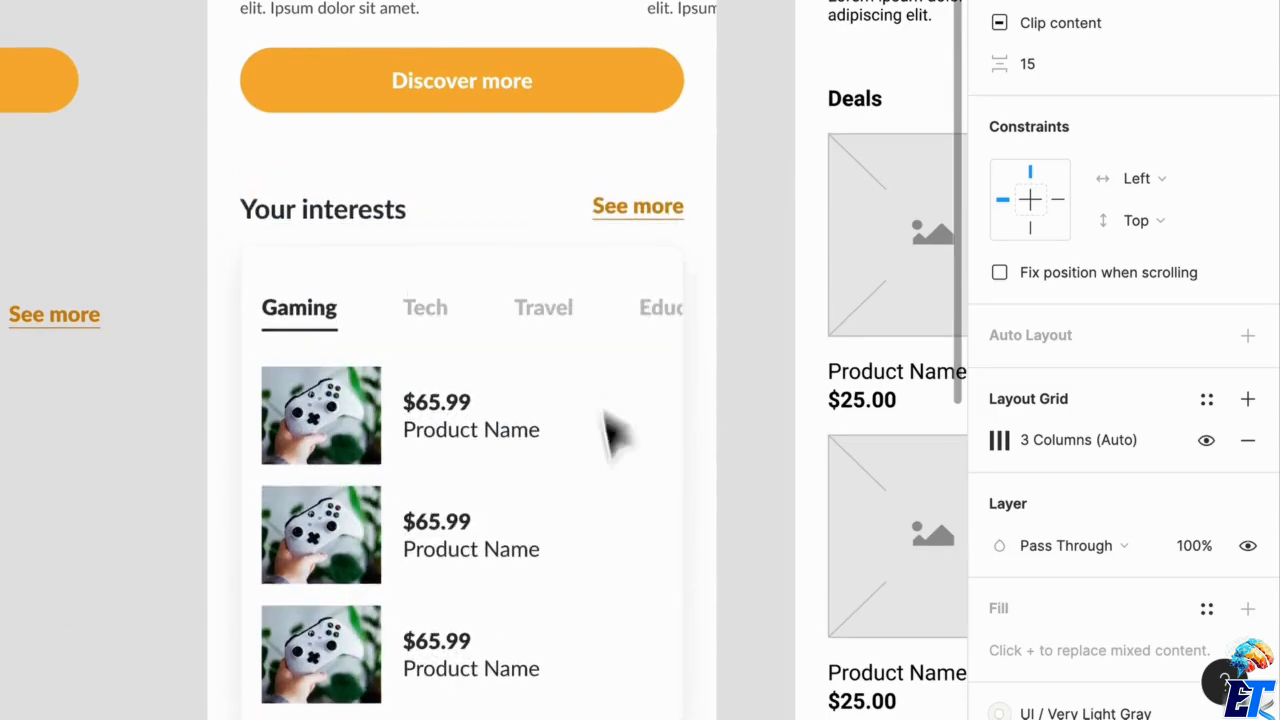
# Apply the Button Shadow Default effect style to the "Discover more" button on the Home screen.
pyautogui.click(613, 91)
pyautogui.scroll(-1, 1066, 553)
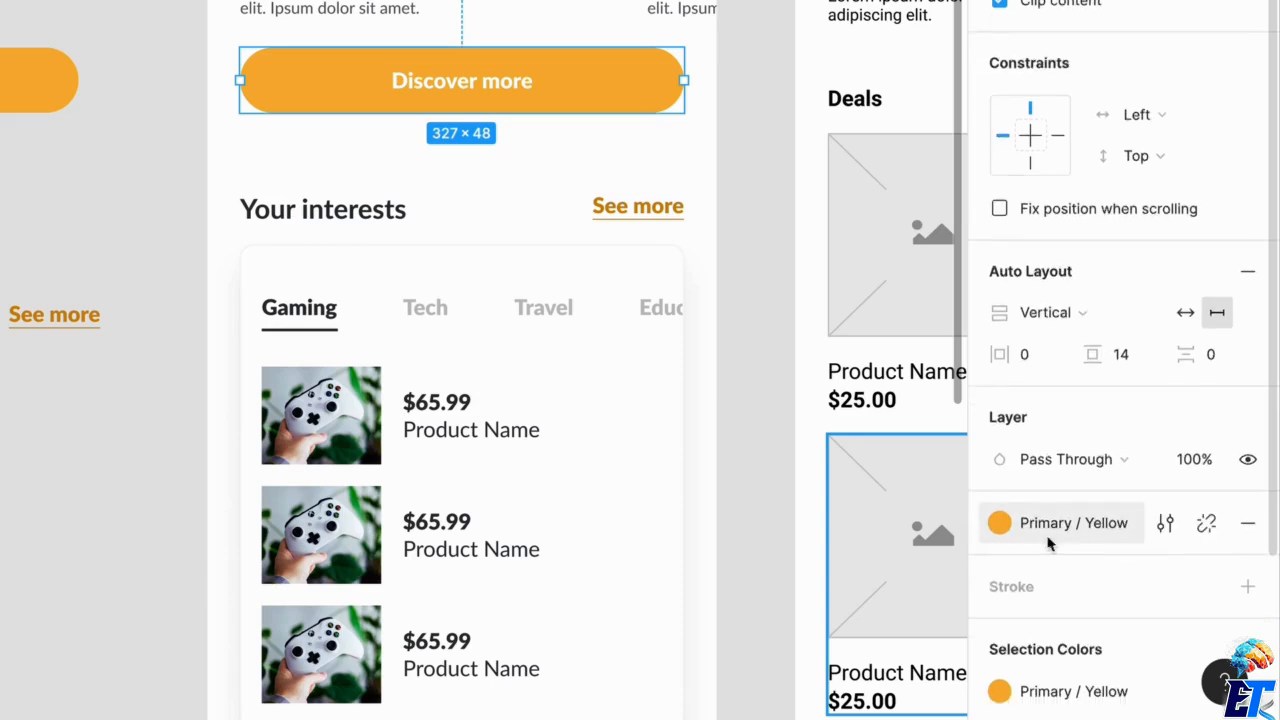
pyautogui.scroll(-2, 1040, 537)
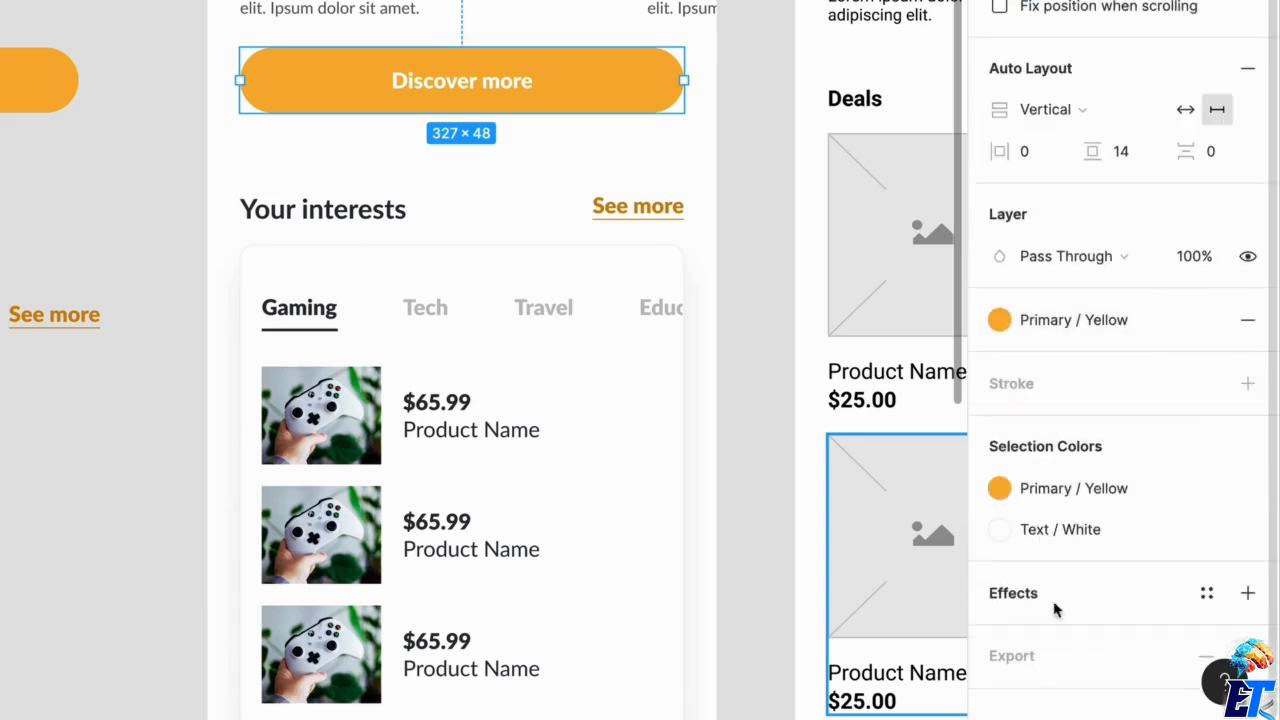
pyautogui.click(1207, 596)
pyautogui.scroll(-1, 1134, 586)
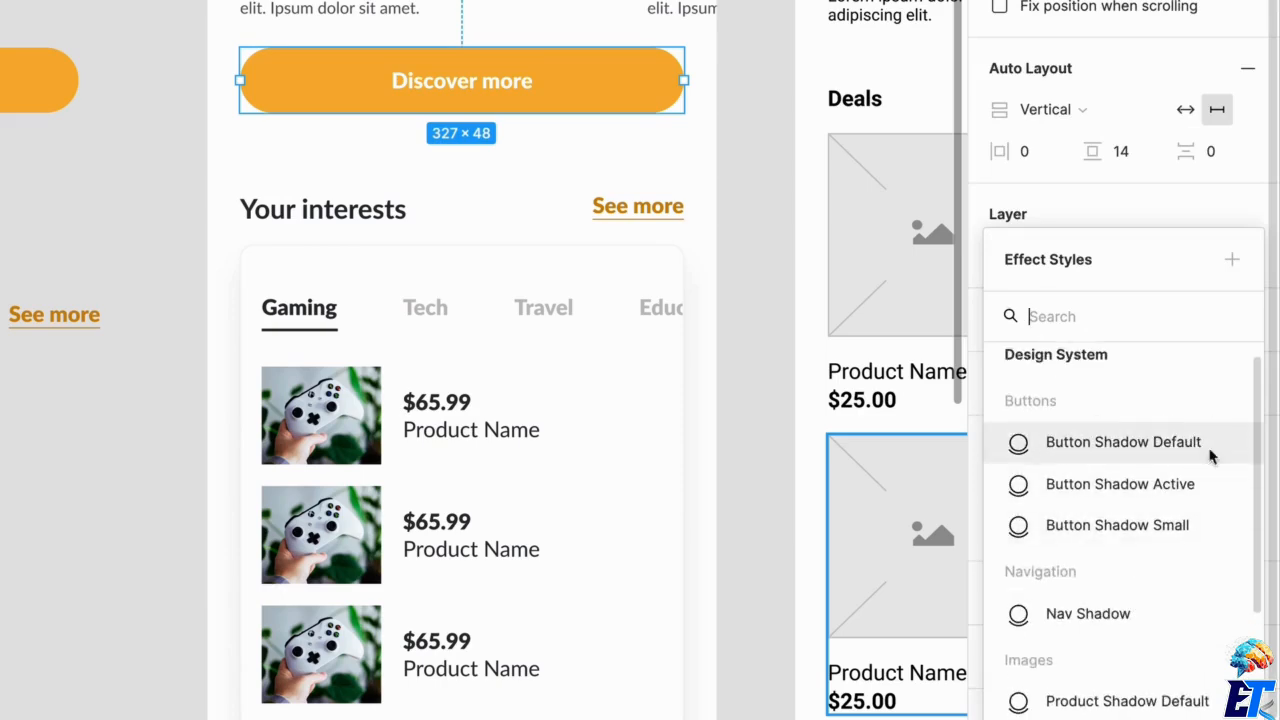
pyautogui.click(1175, 455)
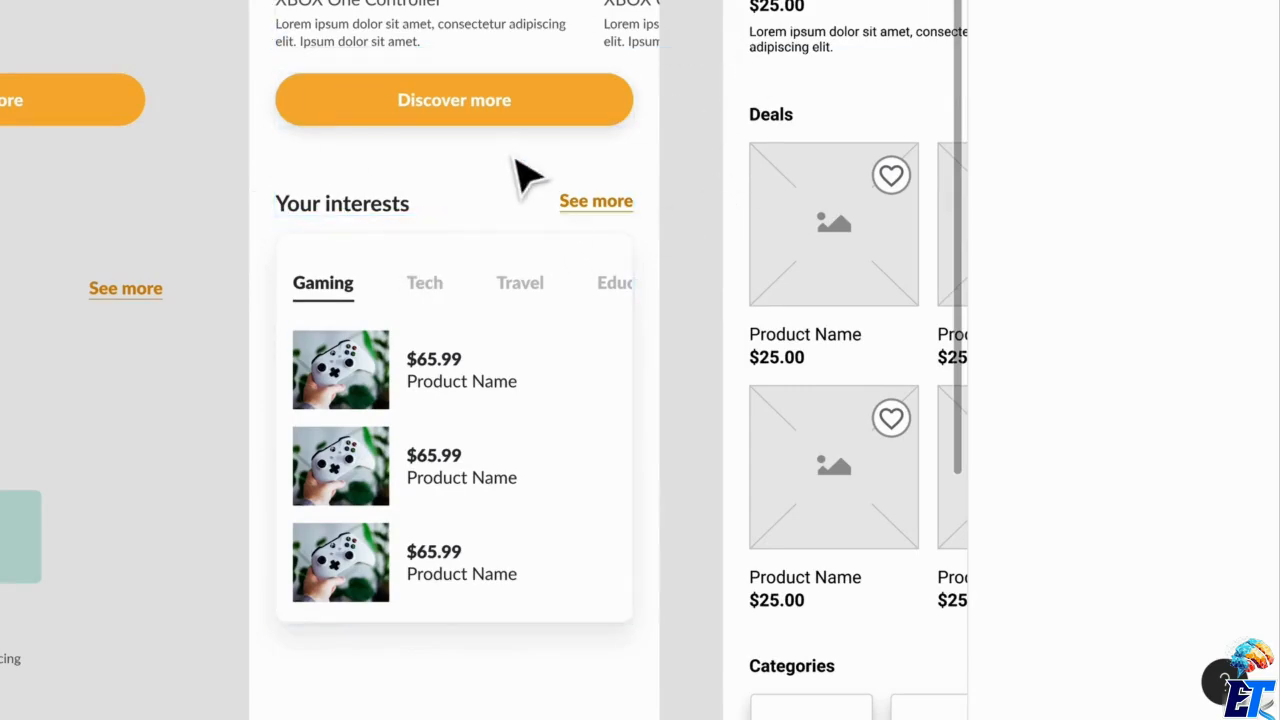
# Inspect the "Discover more" button's shadow up close and review it within the surrounding Home screen layout.
pyautogui.scroll(5, 517, 172)
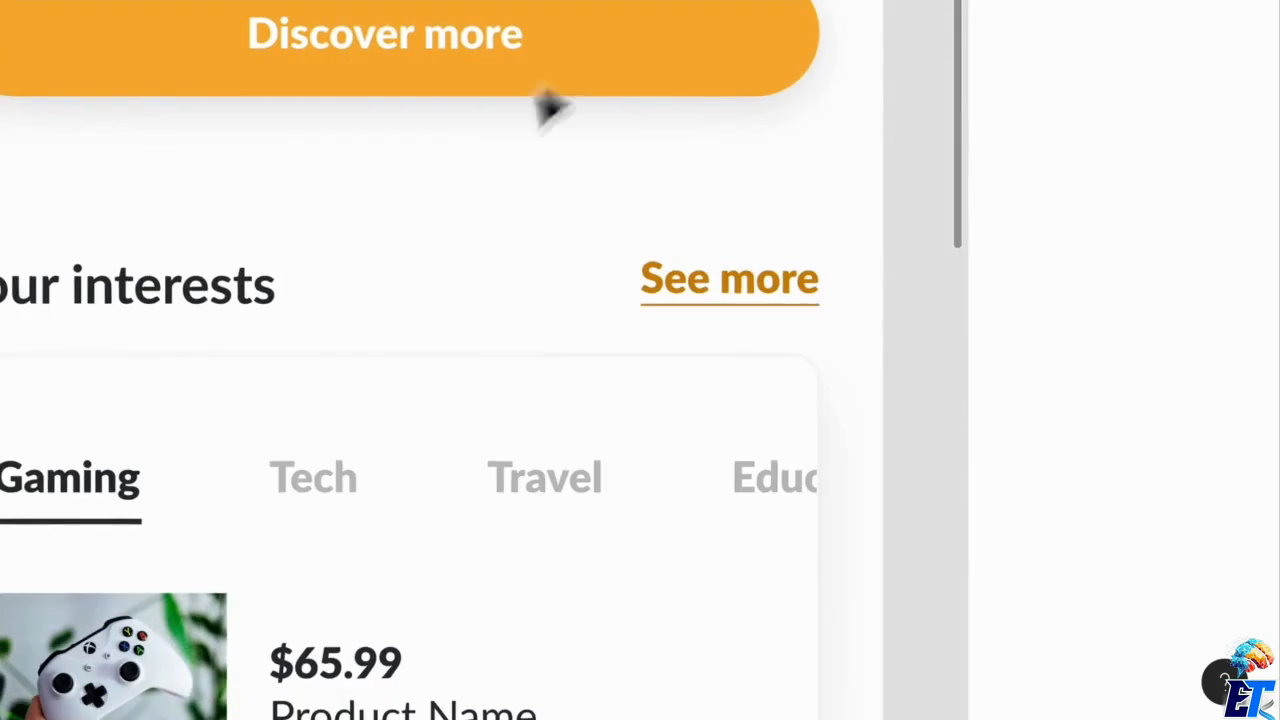
pyautogui.click(605, 65)
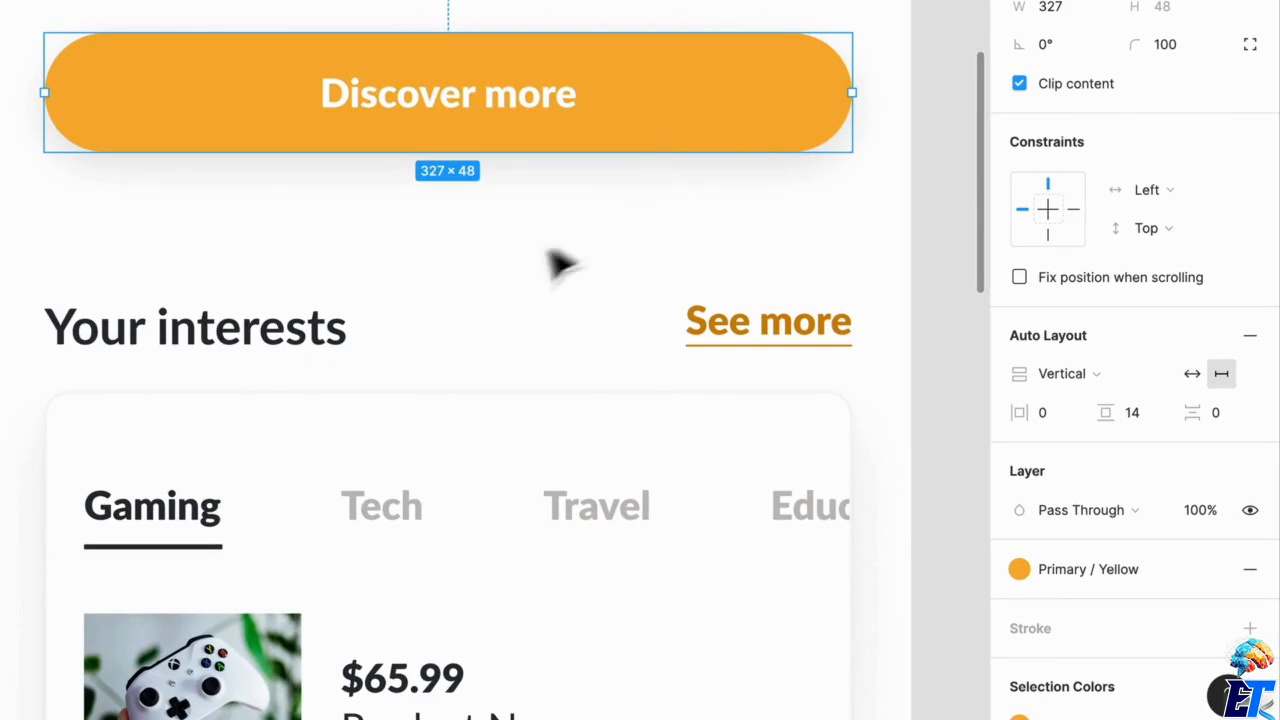
pyautogui.click(494, 248)
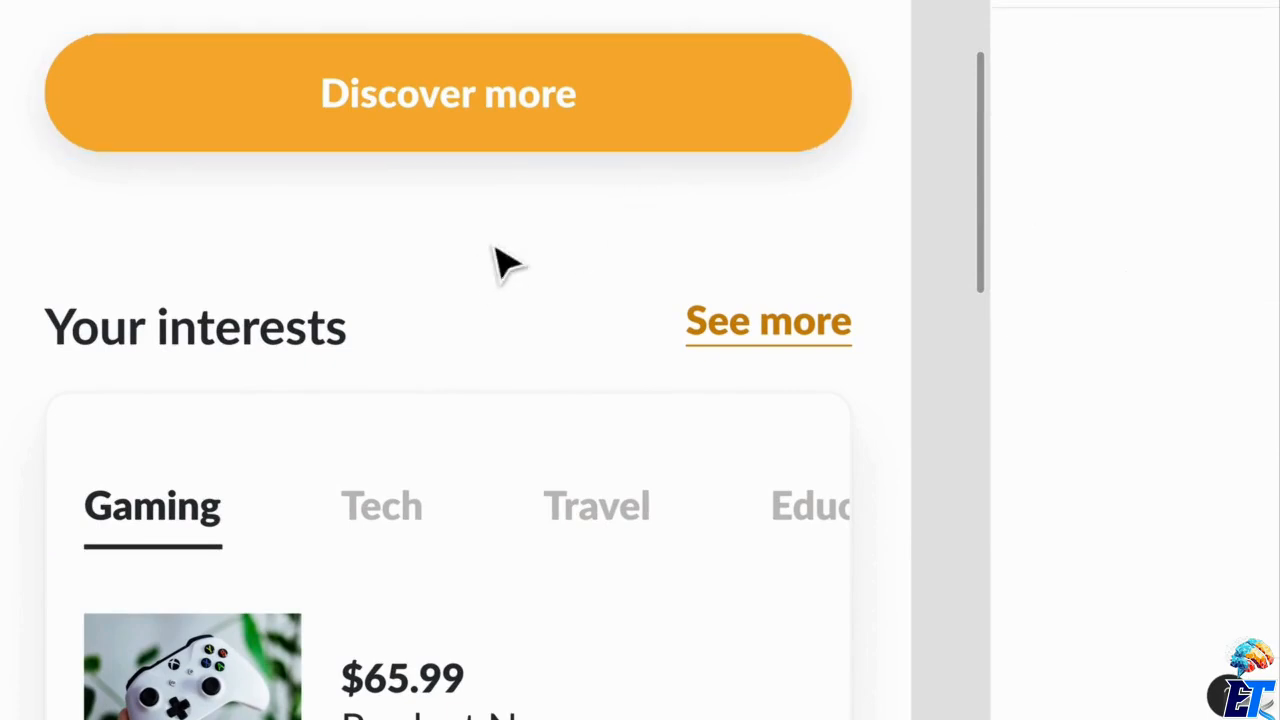
pyautogui.click(683, 140)
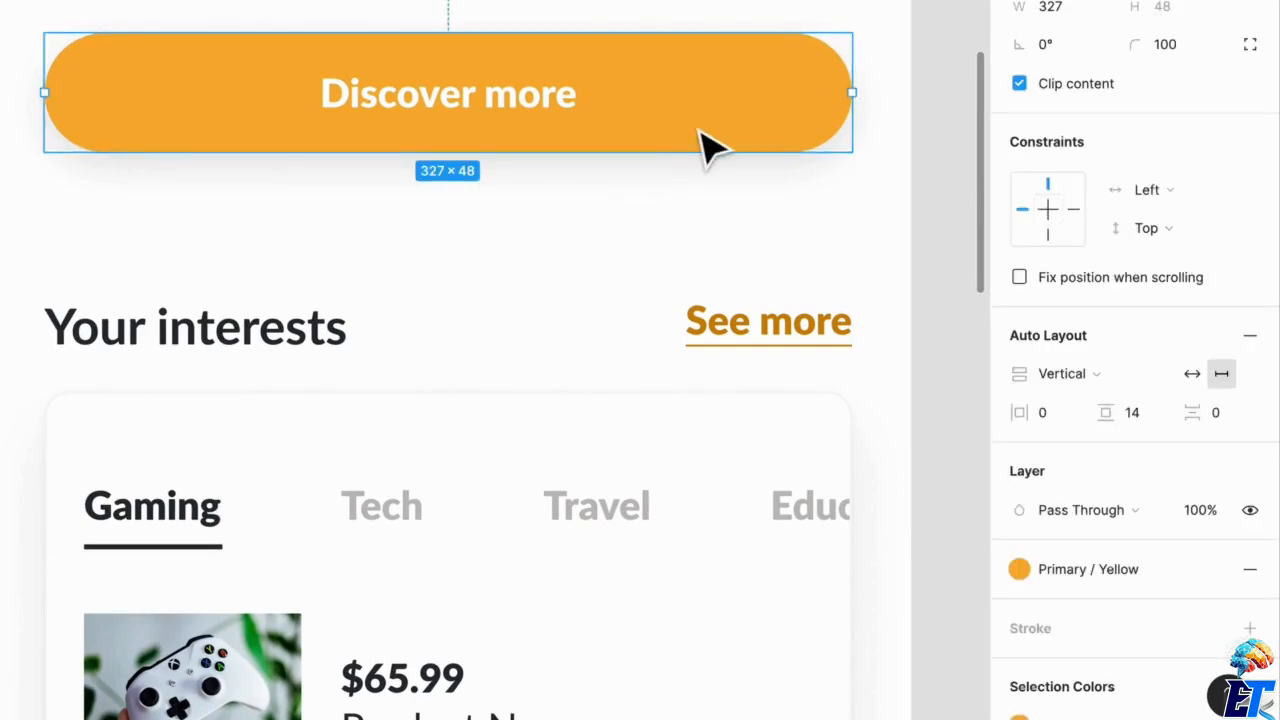
pyautogui.click(683, 250)
pyautogui.scroll(-3, 563, 200)
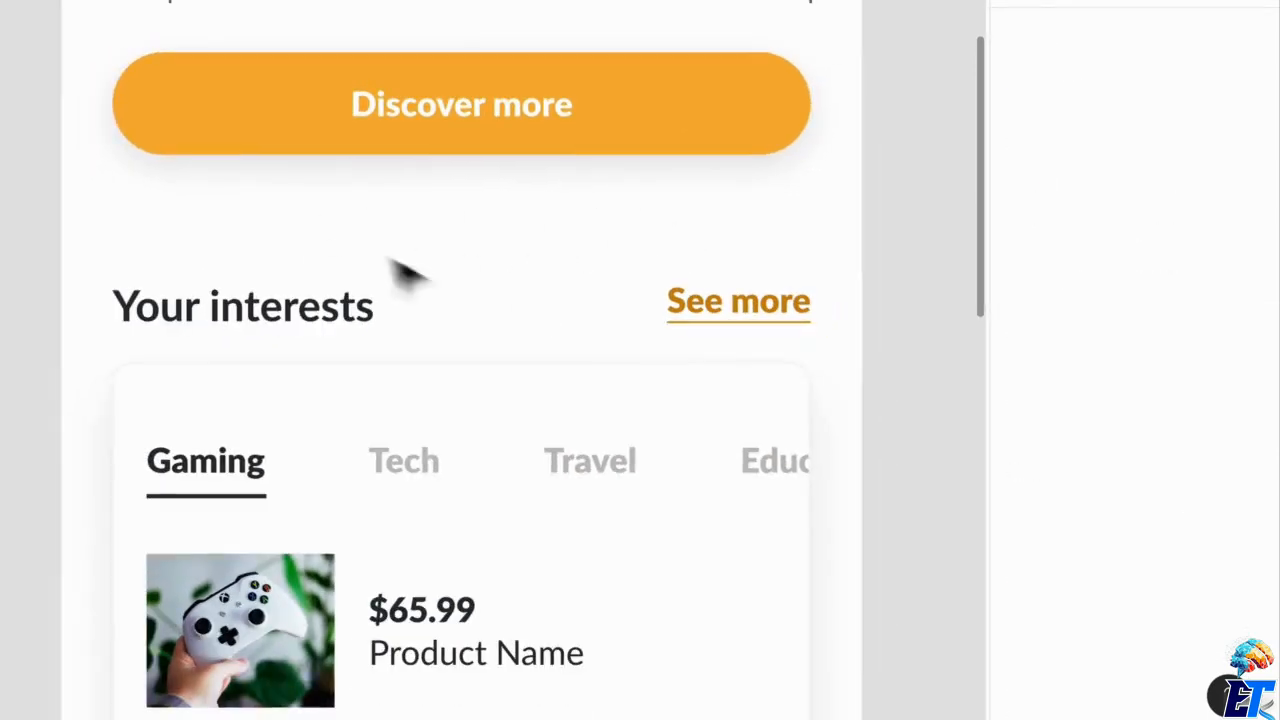
pyautogui.moveTo(355, 241); pyautogui.dragTo(383, 457)
pyautogui.scroll(-2, 383, 457)
pyautogui.scroll(-1, 246, 500)
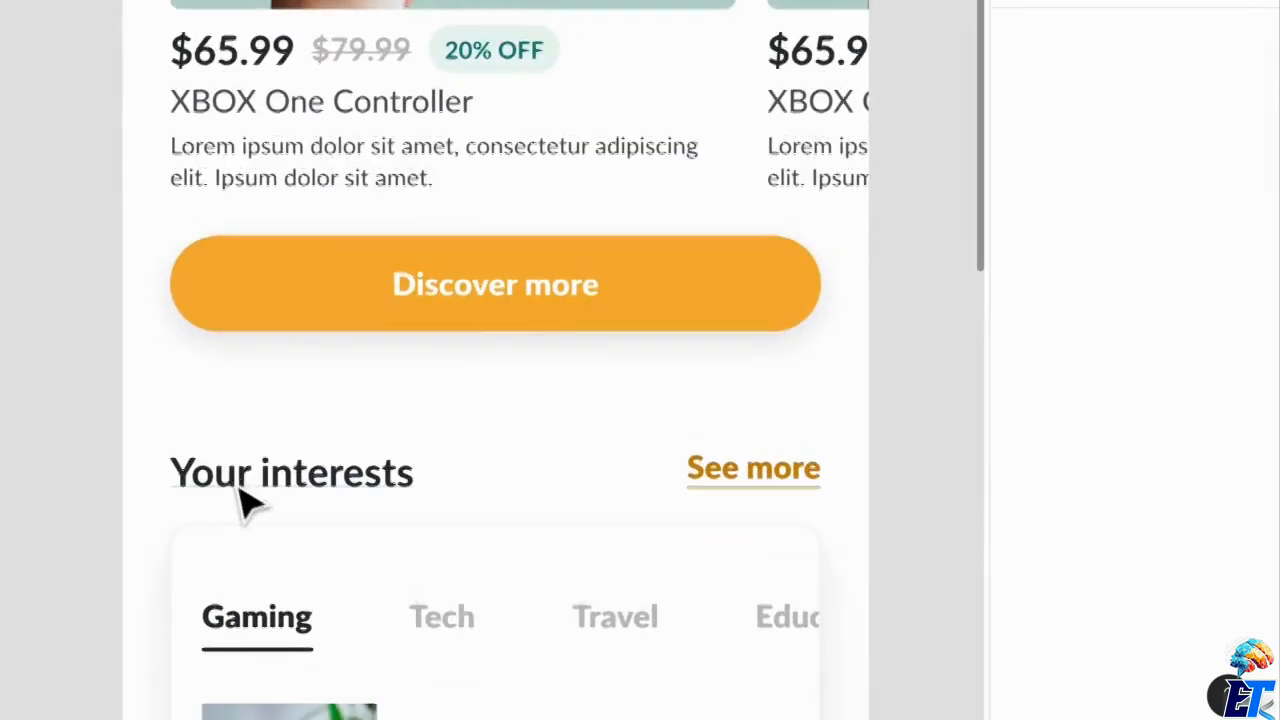
pyautogui.scroll(-2, 240, 475)
pyautogui.scroll(-3, 240, 475)
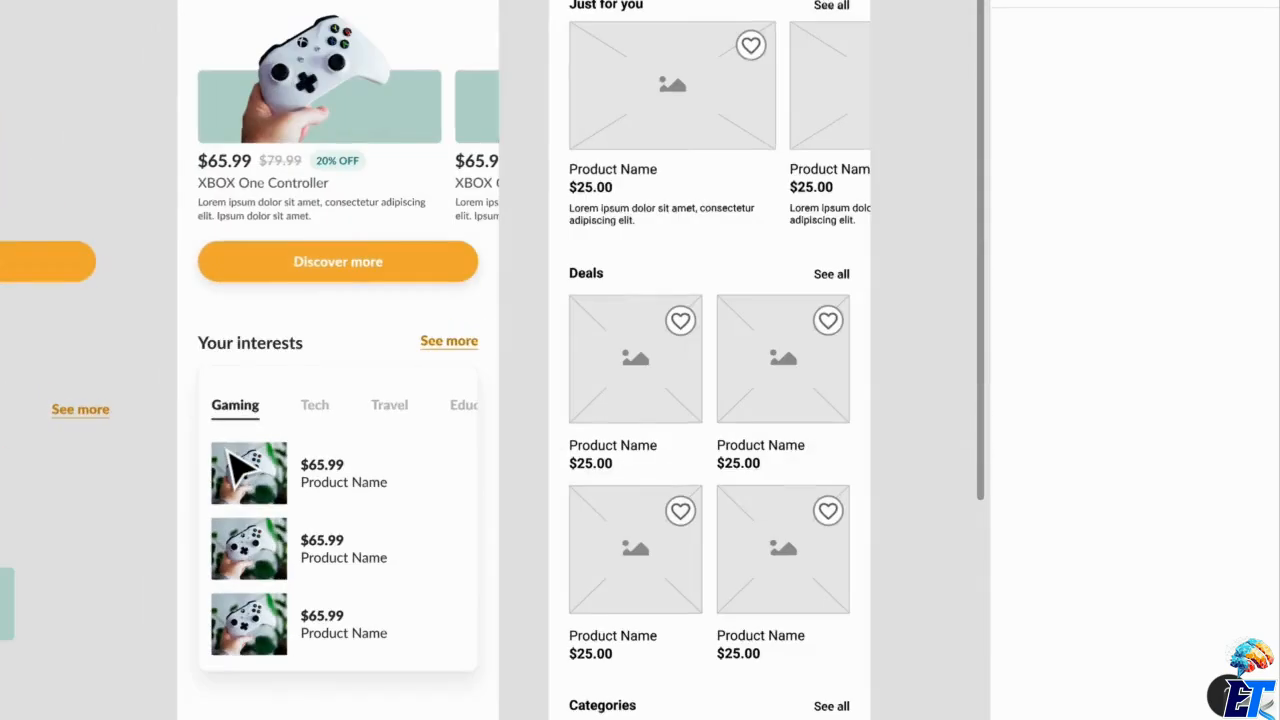
# Nudge the "Your interests" title row and its card slightly further up toward the "Discover more" button.
pyautogui.scroll(-1, 240, 468)
pyautogui.scroll(-2, 235, 465)
pyautogui.moveTo(207, 107); pyautogui.dragTo(470, 276)
pyautogui.moveTo(466, 343); pyautogui.dragTo(466, 332)
pyautogui.click(382, 634)
# Review the lower part of the Home screen and compare it with the wireframe's Deals and Categories sections.
pyautogui.scroll(-1, 371, 620)
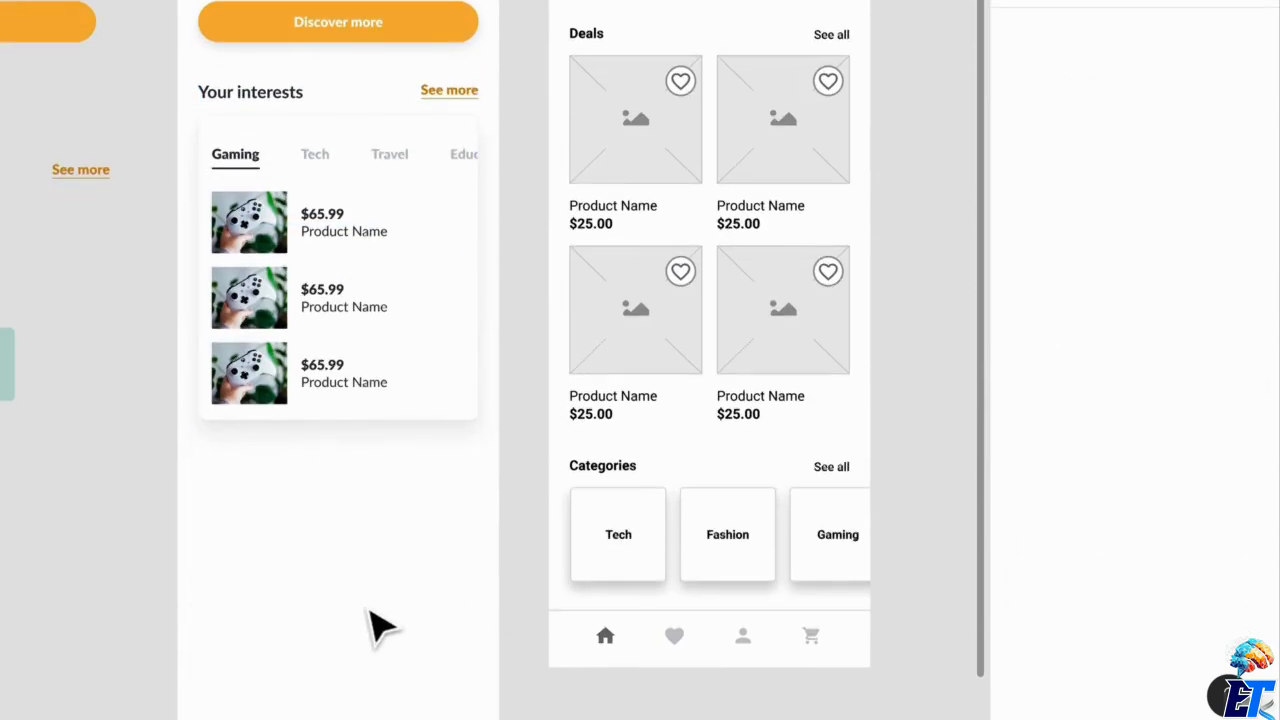
pyautogui.scroll(-5, 375, 620)
pyautogui.scroll(3, 371, 614)
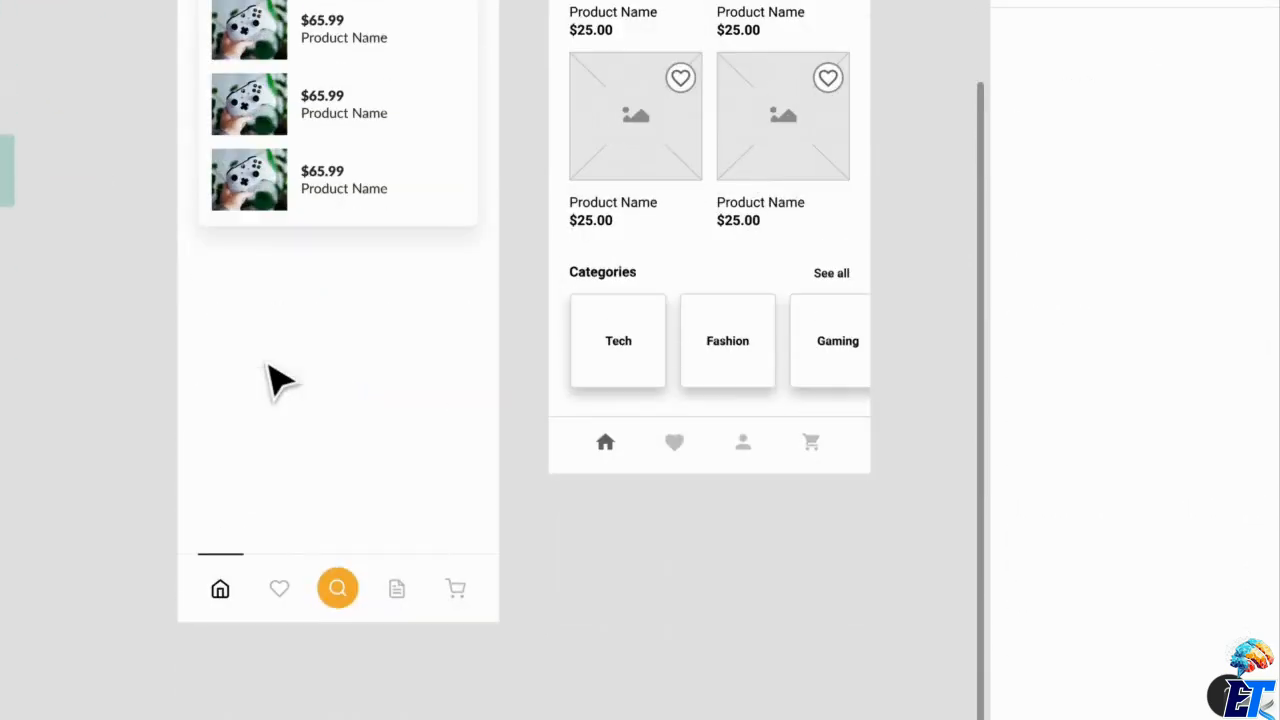
pyautogui.scroll(4, 220, 307)
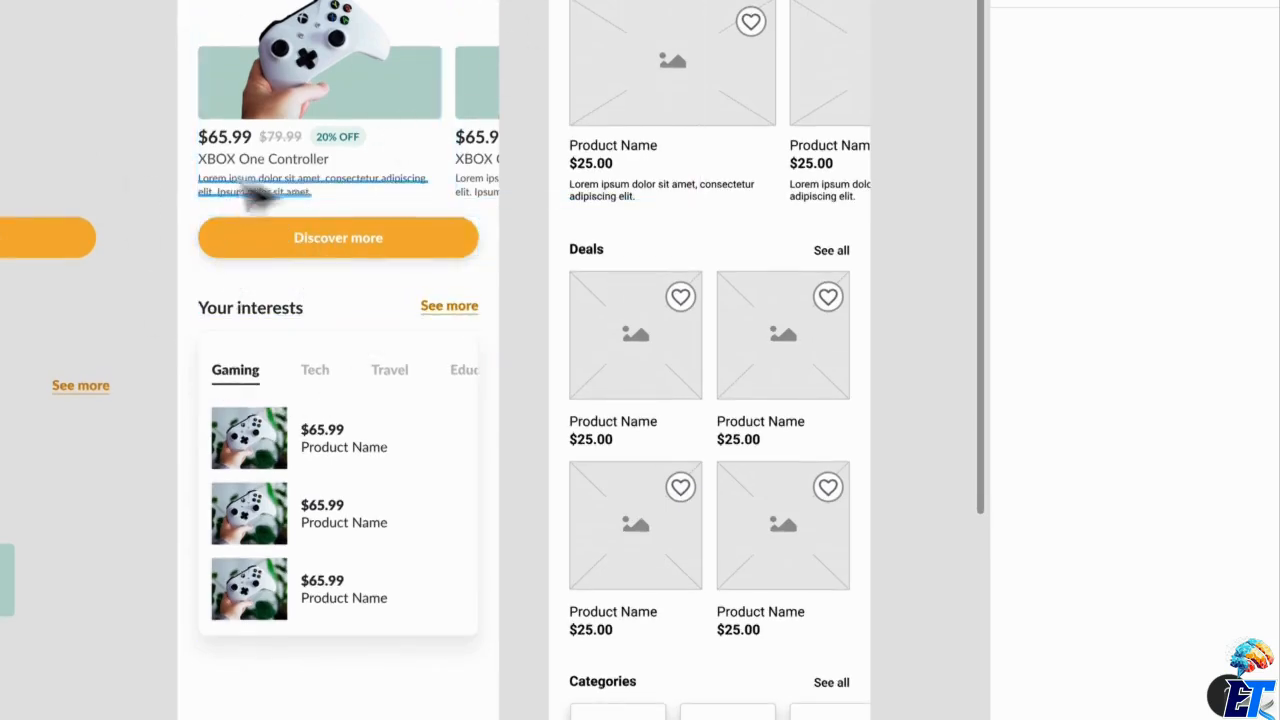
pyautogui.scroll(-1, 366, 468)
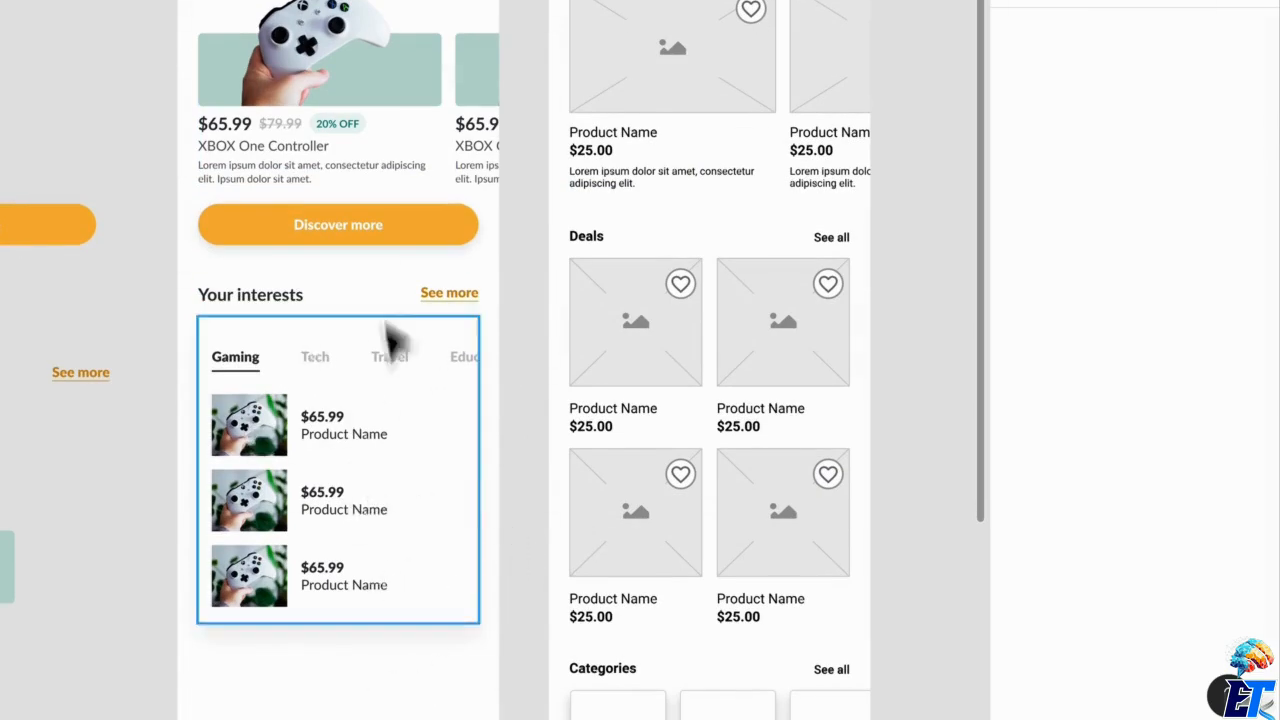
pyautogui.scroll(-2, 366, 568)
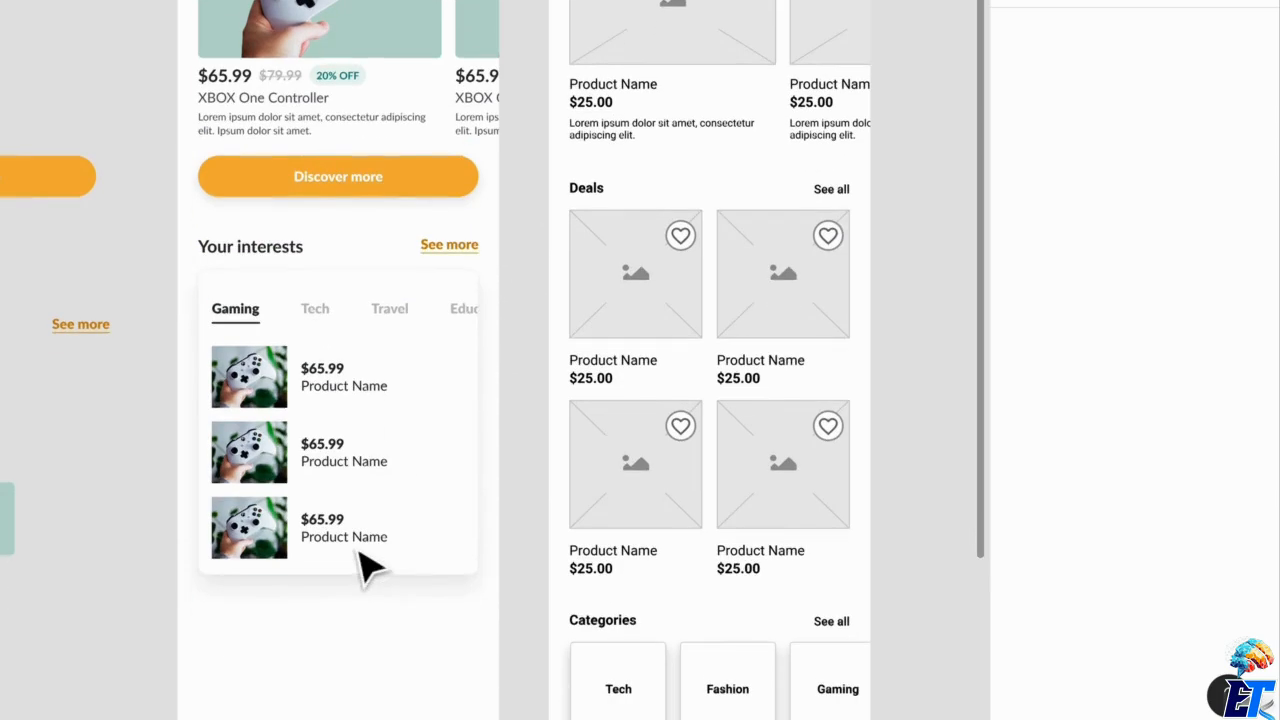
pyautogui.scroll(-5, 357, 354)
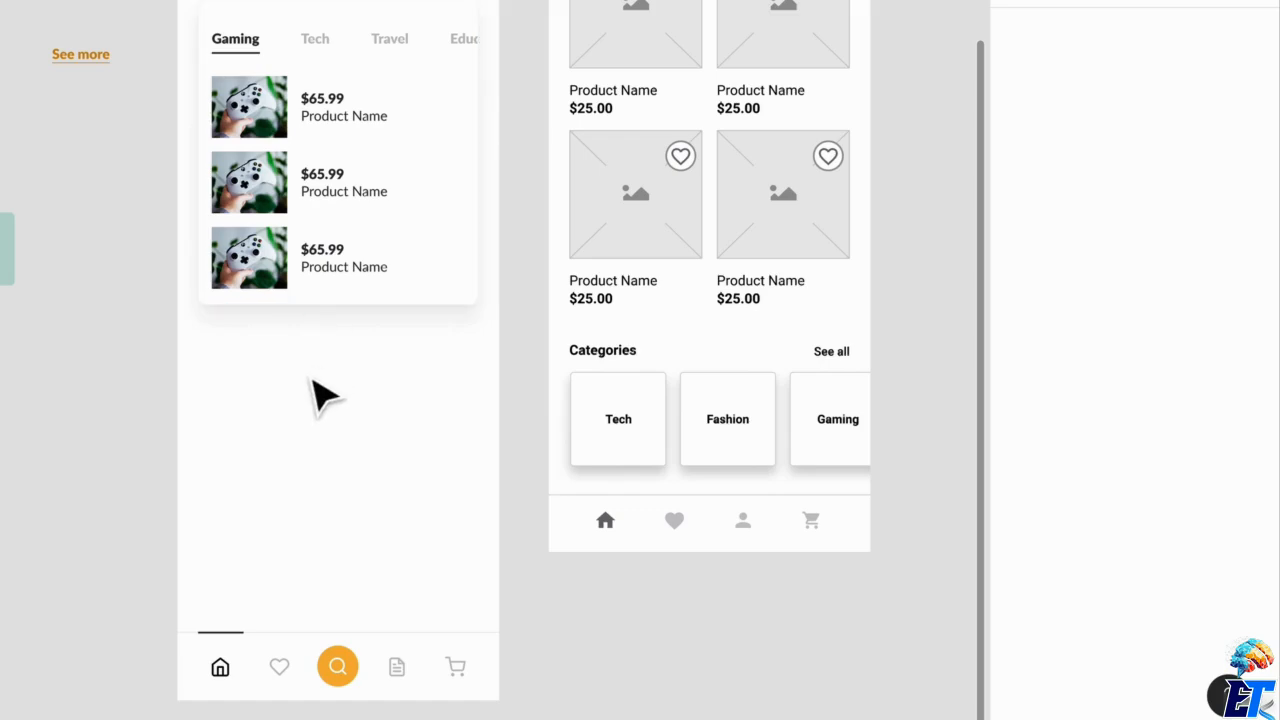
pyautogui.scroll(-1, 330, 400)
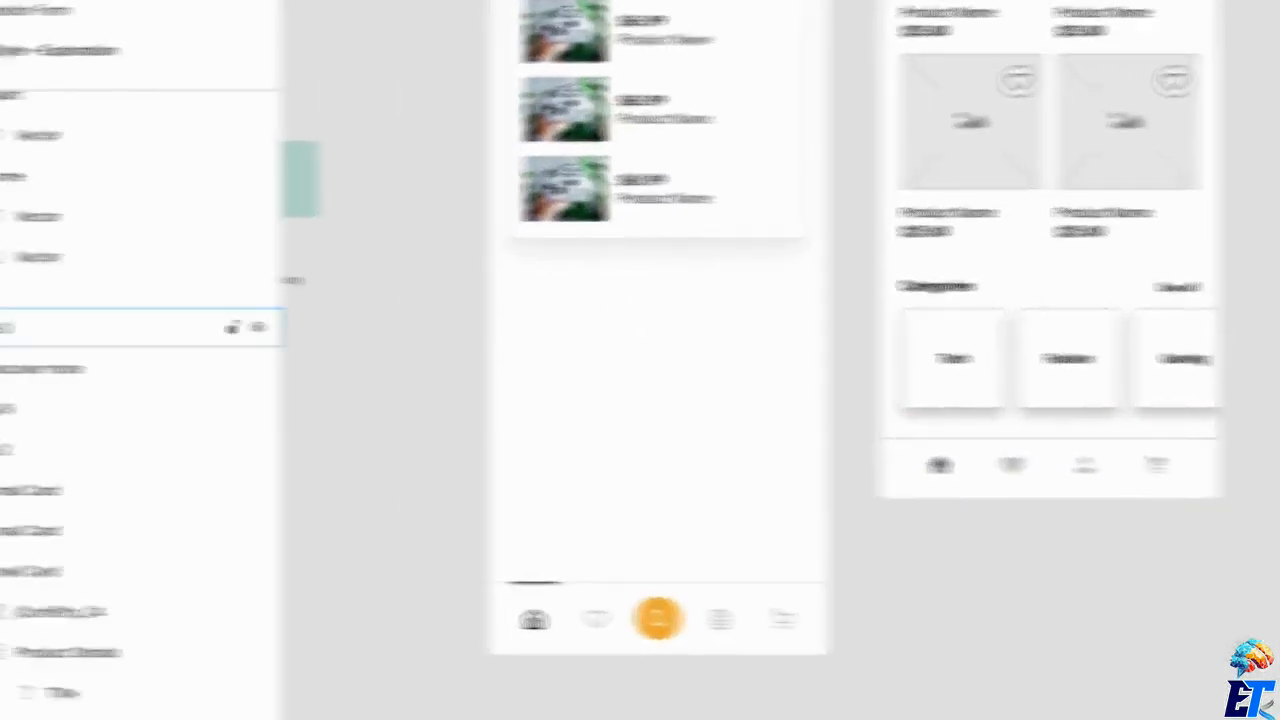
# Rename the auto-layout layer that holds the "Discover more" text as Button.
pyautogui.click(111, 326)
pyautogui.press('super+r')
pyautogui.write('But')
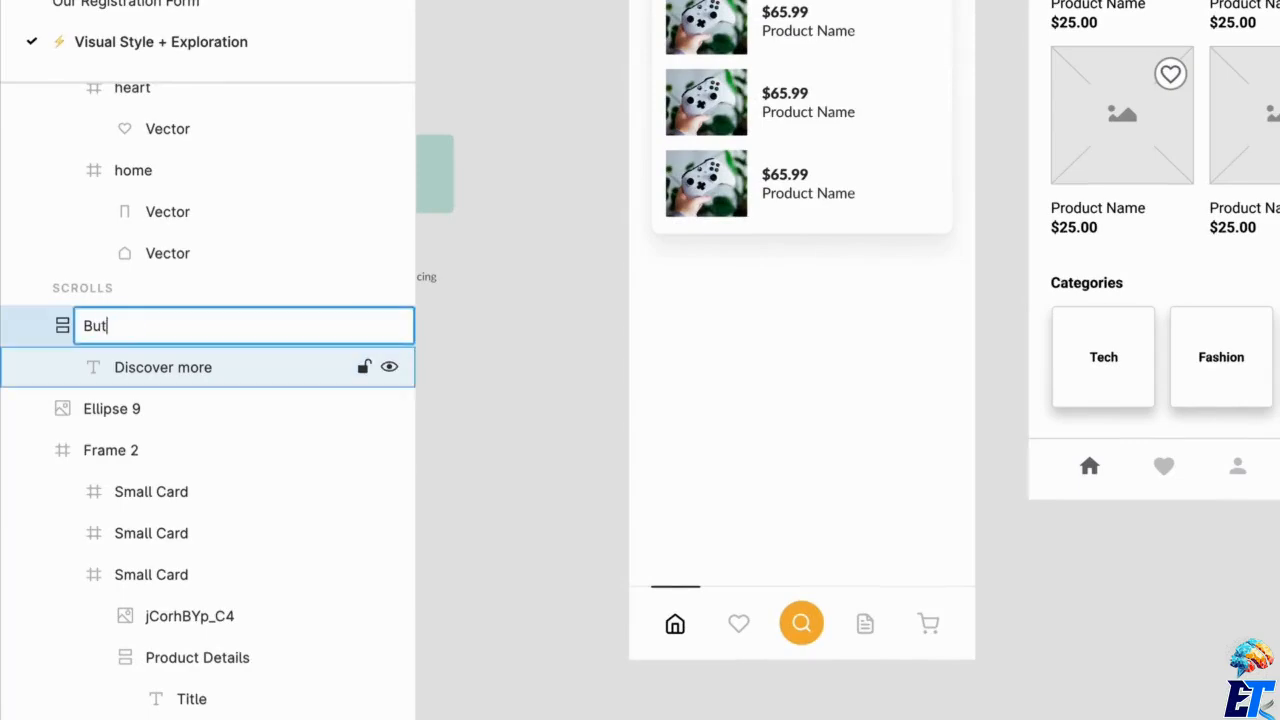
pyautogui.write('ton')
pyautogui.press('Return')
pyautogui.press('Escape')
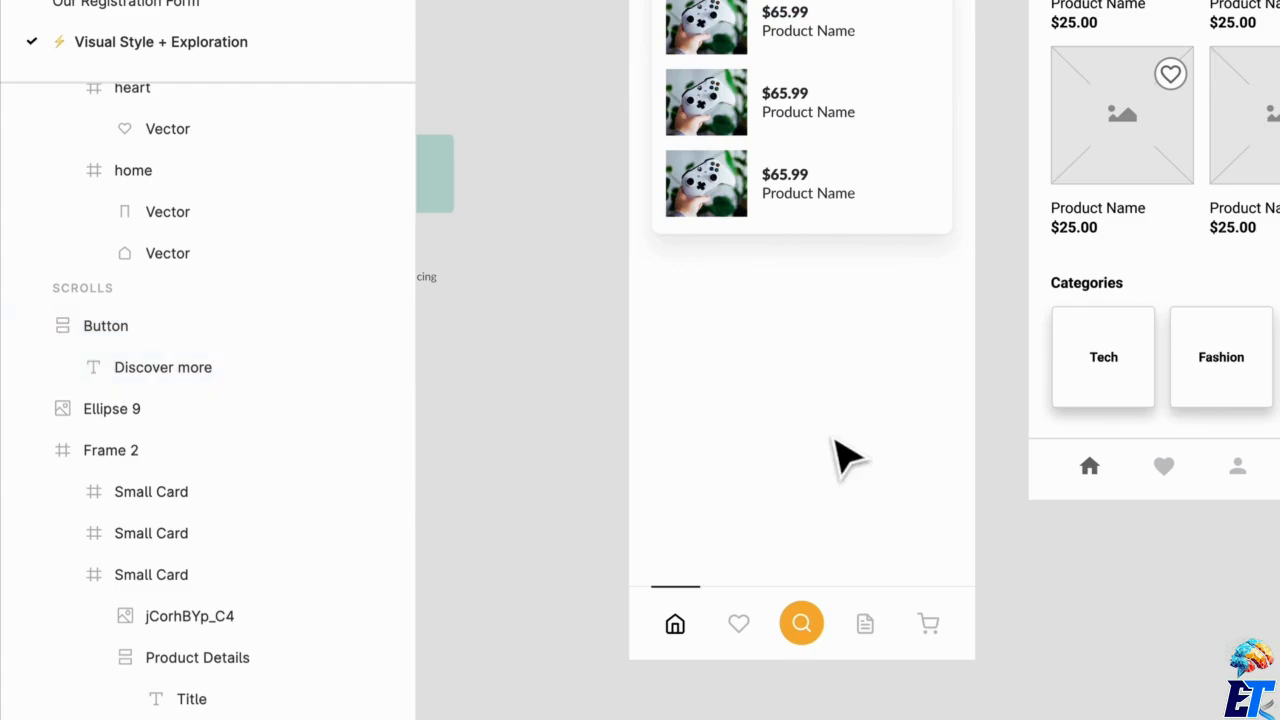
# Draw a frame about 175 × 155 px in the empty space below the interests card and name it Card.
pyautogui.moveTo(676, 298)
pyautogui.mouseDown()
pyautogui.moveTo(760, 420)
pyautogui.moveTo(838, 440)
pyautogui.mouseUp()
pyautogui.scroll(5, 680, 305)
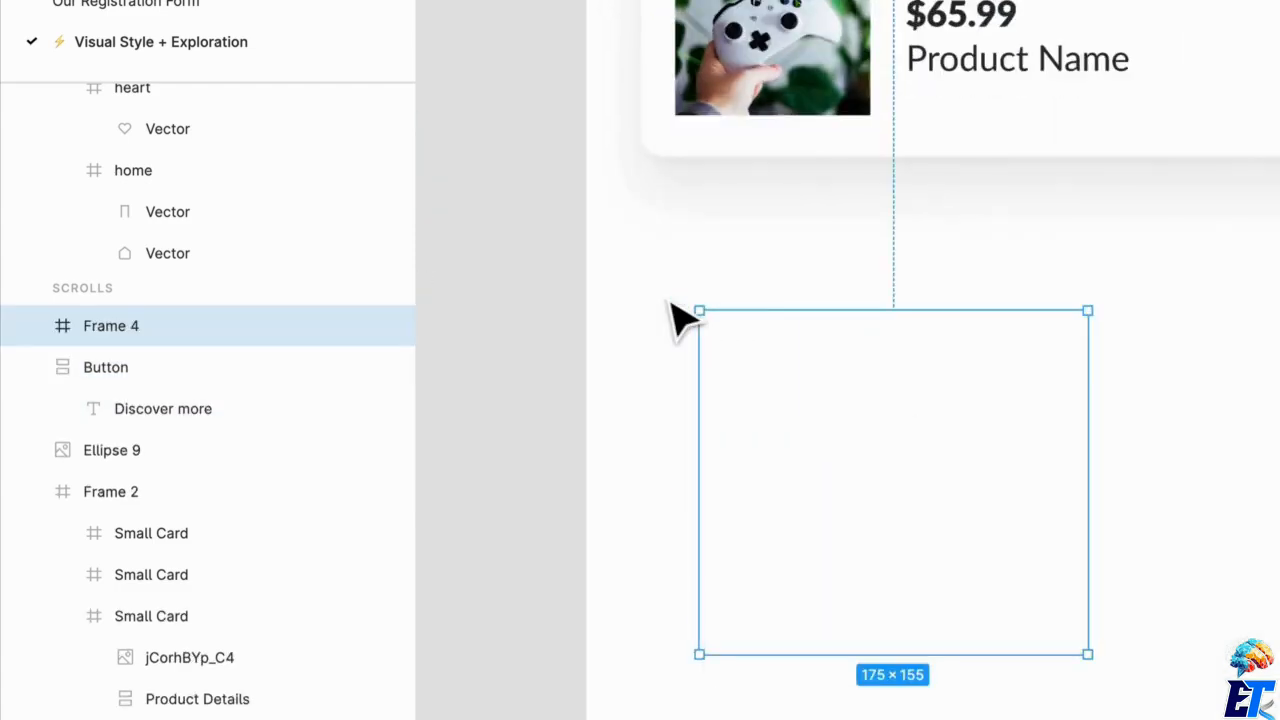
pyautogui.hotkey('ctrl', 'r')
pyautogui.write('Car')
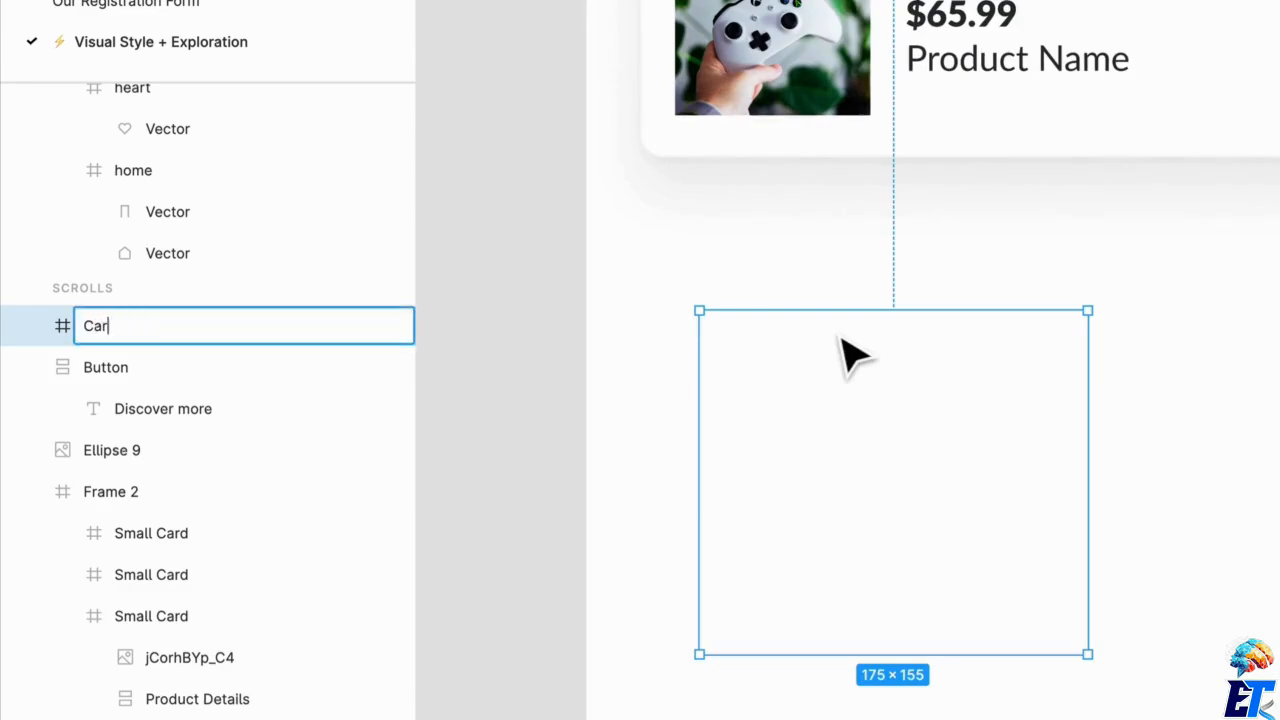
pyautogui.write('d')
pyautogui.press('Return')
# Fill the new Card frame with the UI / Light Gray color style.
pyautogui.moveTo(917, 445); pyautogui.dragTo(846, 384)
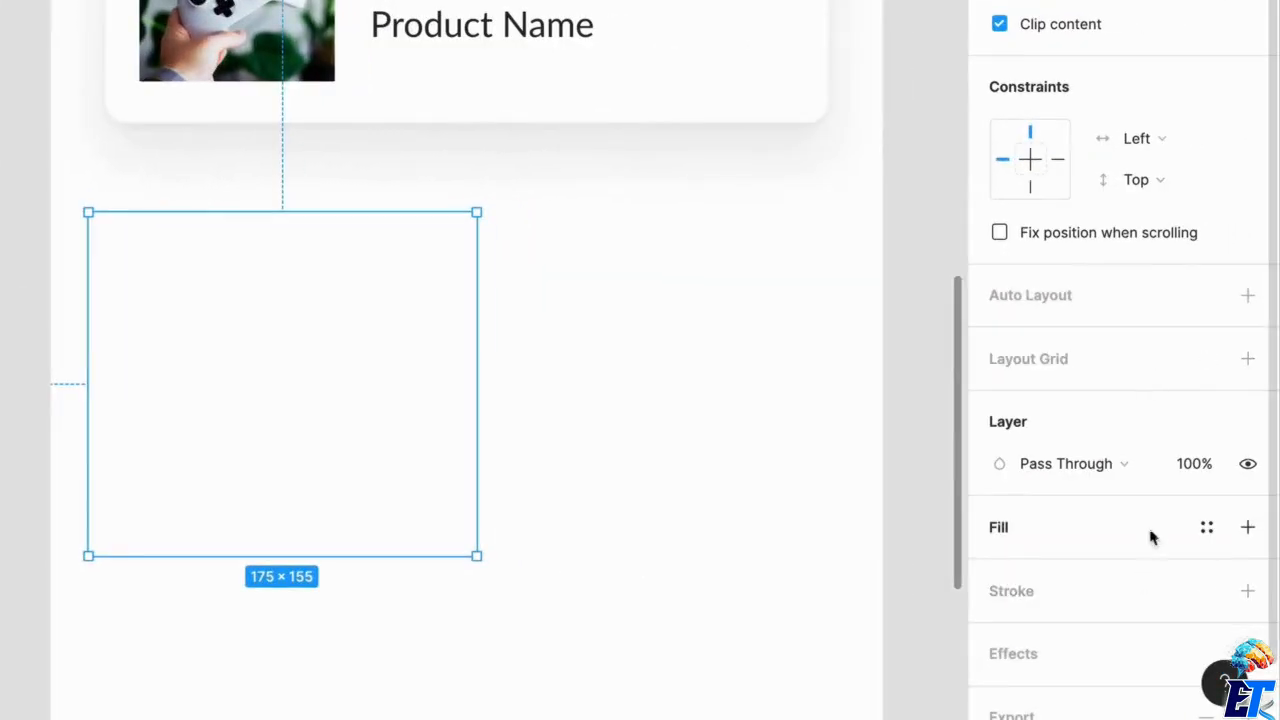
pyautogui.click(1204, 530)
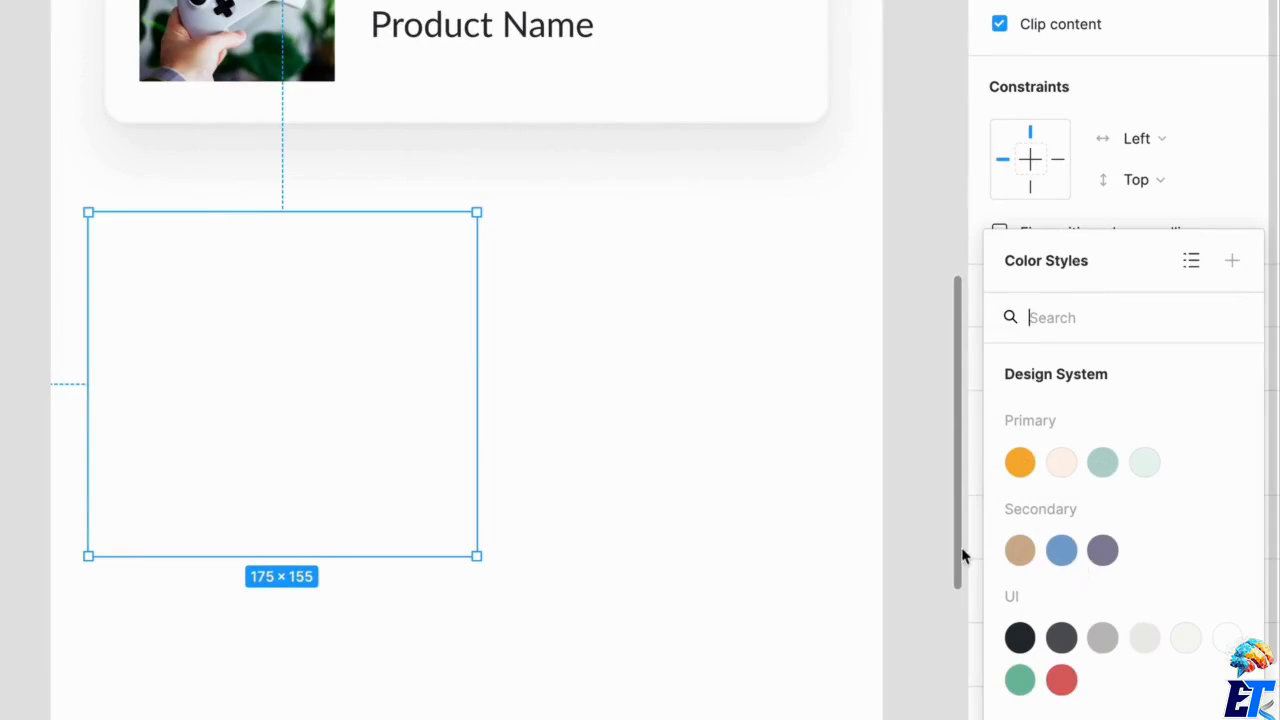
pyautogui.click(1143, 637)
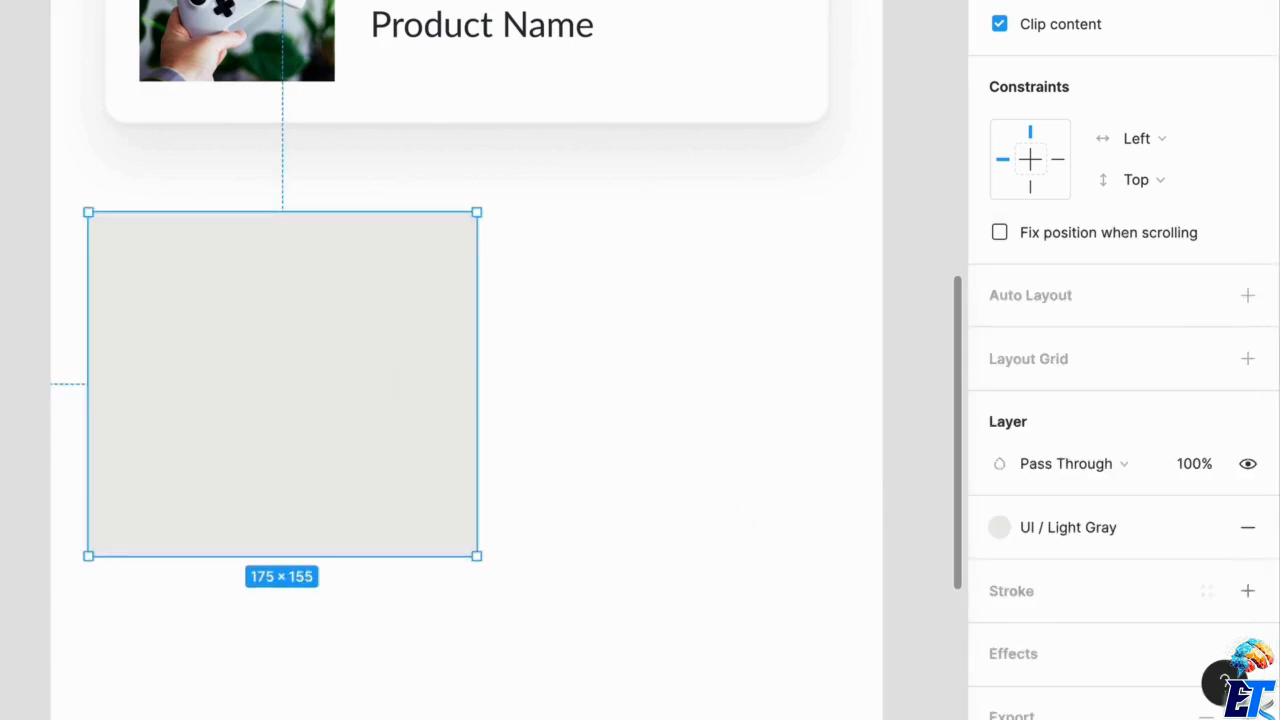
# Round the Card frame's corners to 10 and extend it downward to a height of about 186 px.
pyautogui.click(1150, 75)
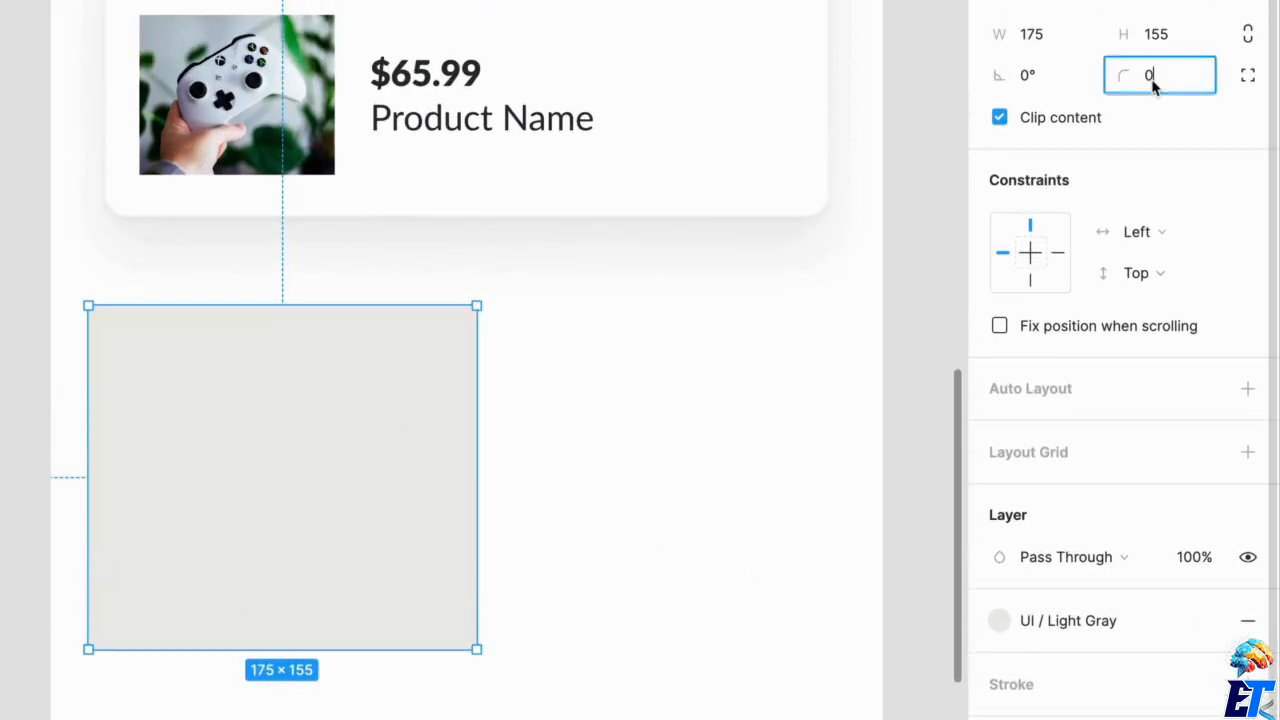
pyautogui.write('10')
pyautogui.press('Return')
pyautogui.click(365, 388)
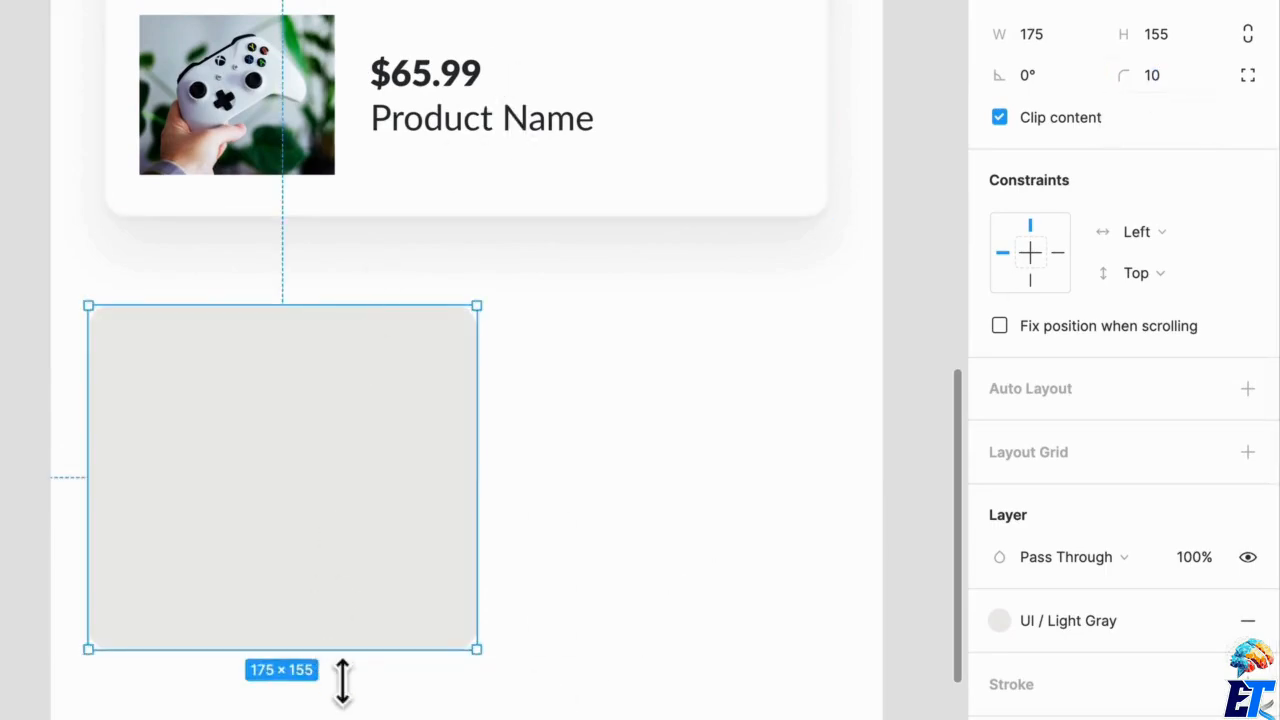
pyautogui.moveTo(339, 691); pyautogui.dragTo(339, 719)
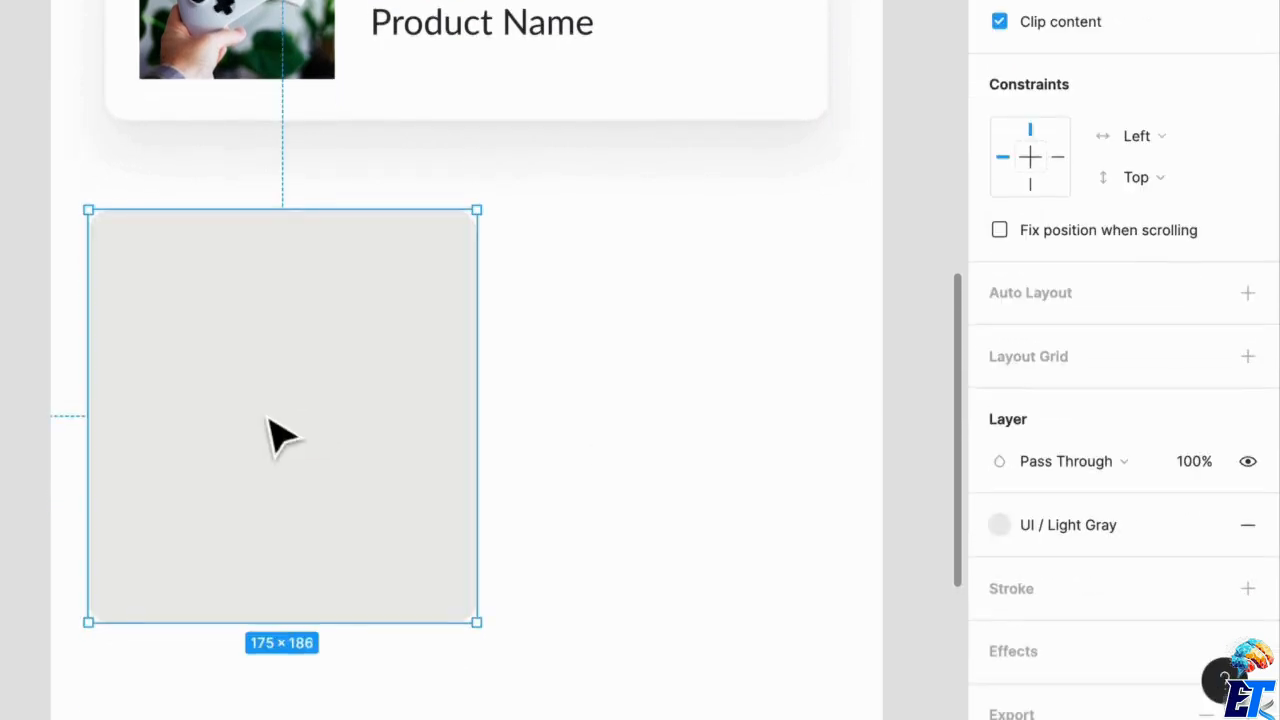
# Place a copy of the last product's $65.99 price text in the upper part of the gray card.
pyautogui.doubleClick(419, 28)
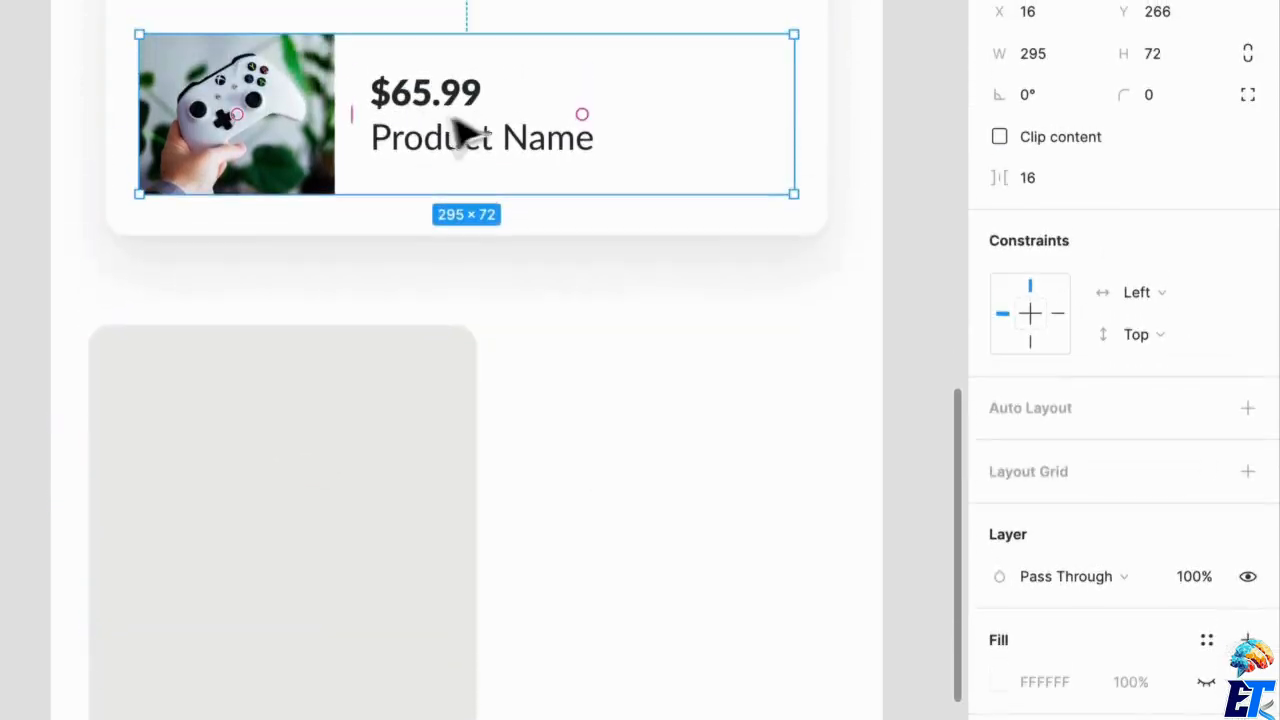
pyautogui.doubleClick(457, 114)
pyautogui.moveTo(466, 118); pyautogui.dragTo(219, 428)
# Change the copied text to "Shopping habits and interests" and narrow its box to about 151 px so it wraps inside the card.
pyautogui.doubleClick(214, 418)
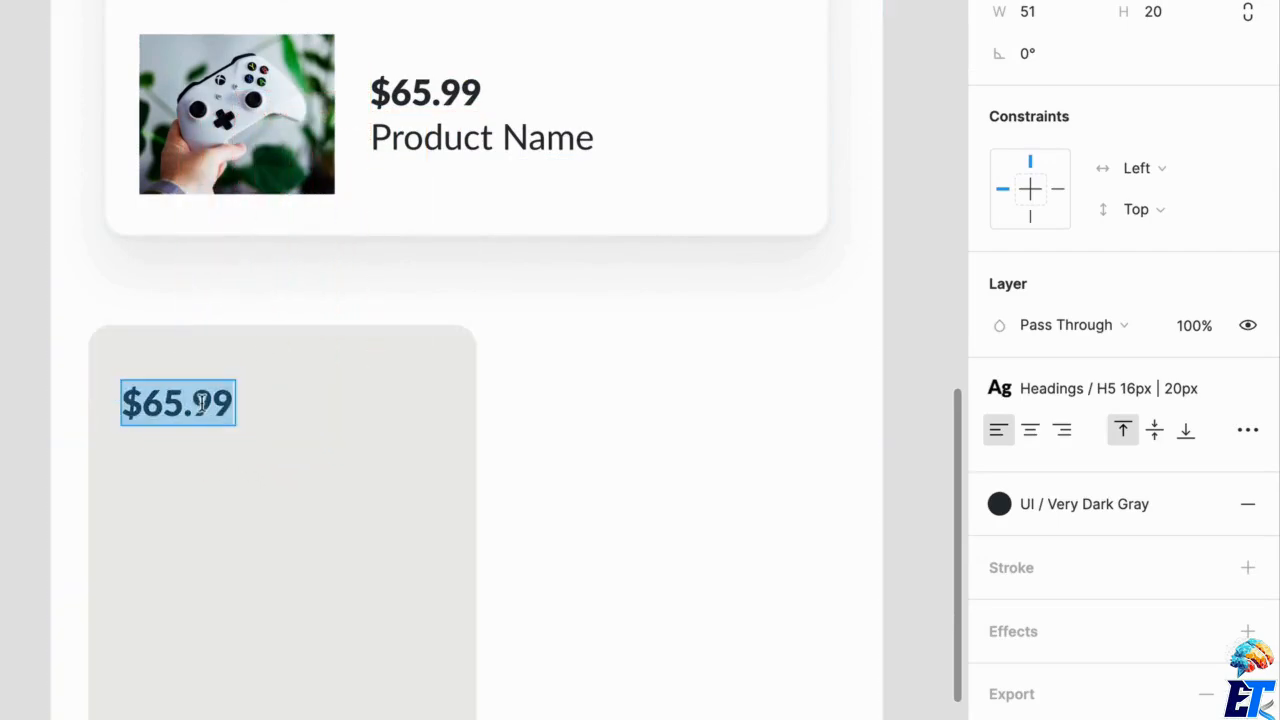
pyautogui.write('Shopping')
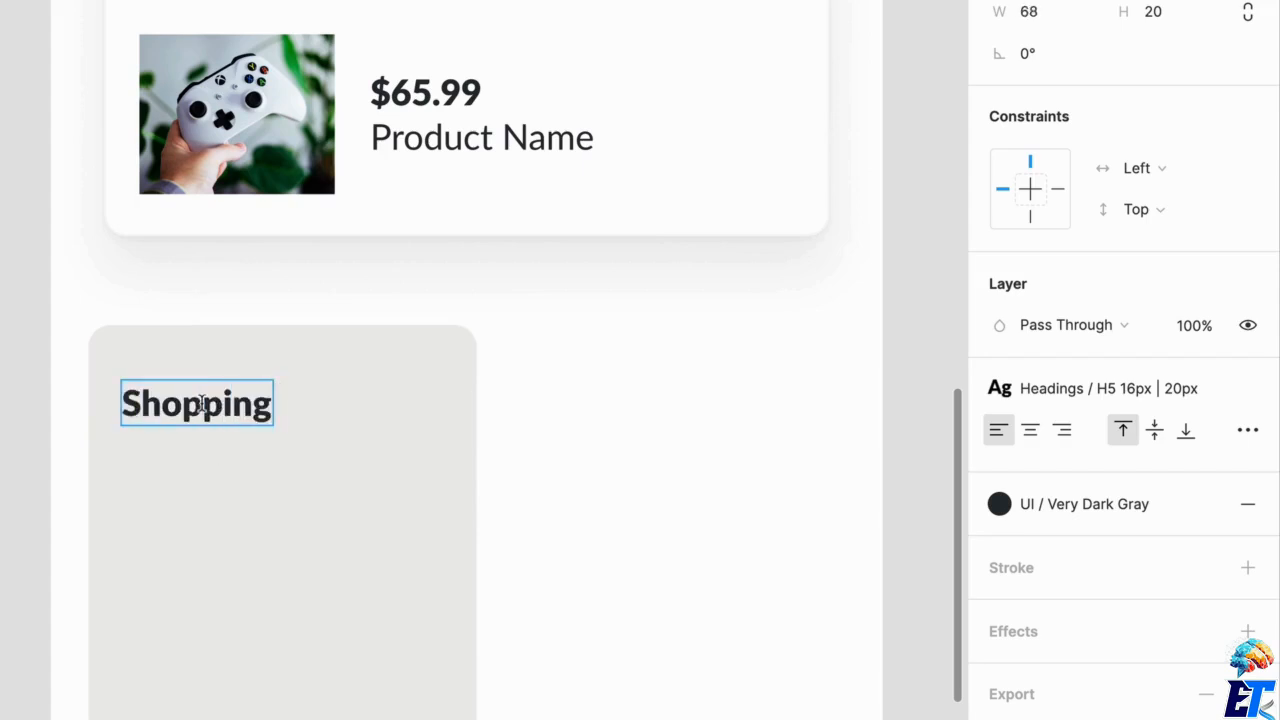
pyautogui.write(' habits')
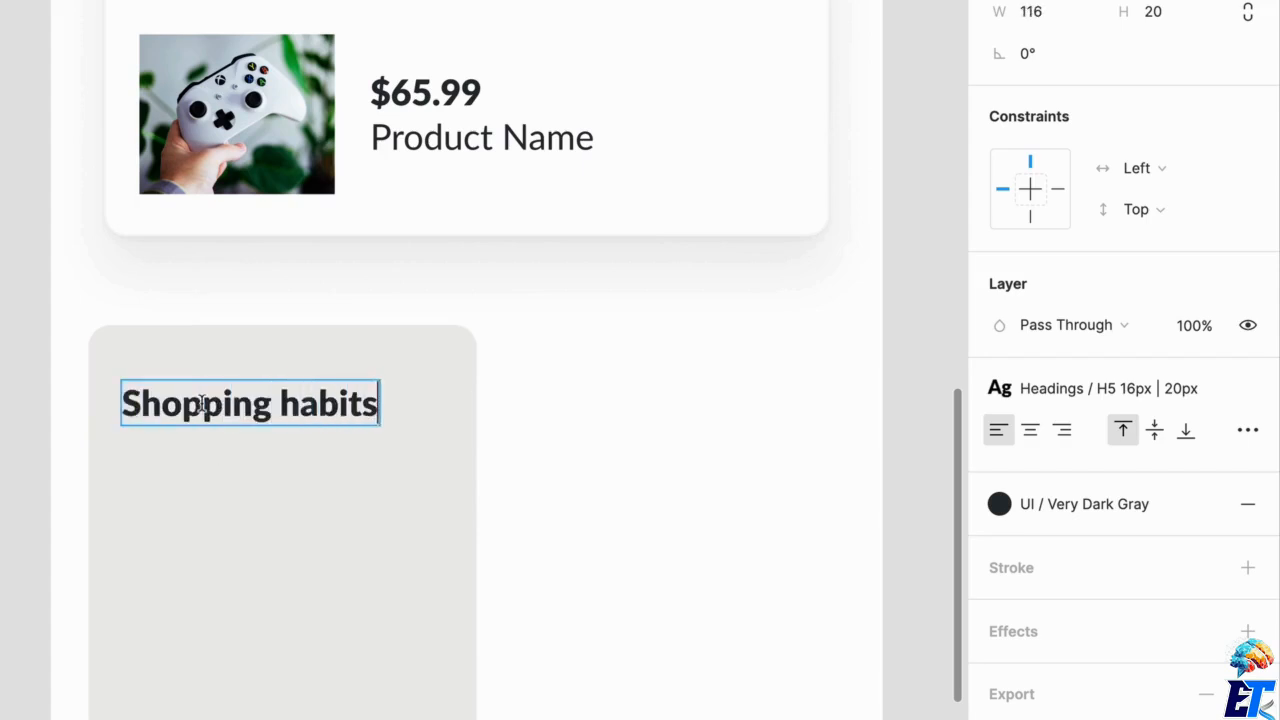
pyautogui.write(' and in')
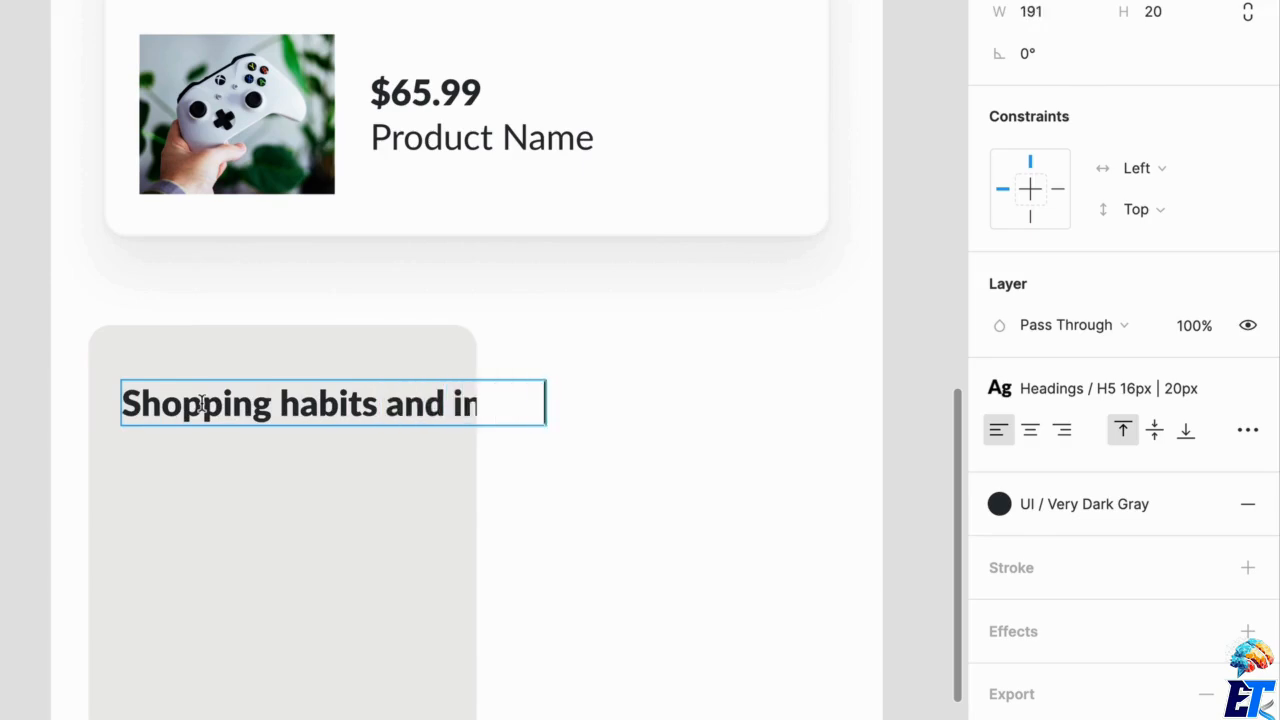
pyautogui.press('Escape')
pyautogui.moveTo(562, 436); pyautogui.dragTo(478, 437)
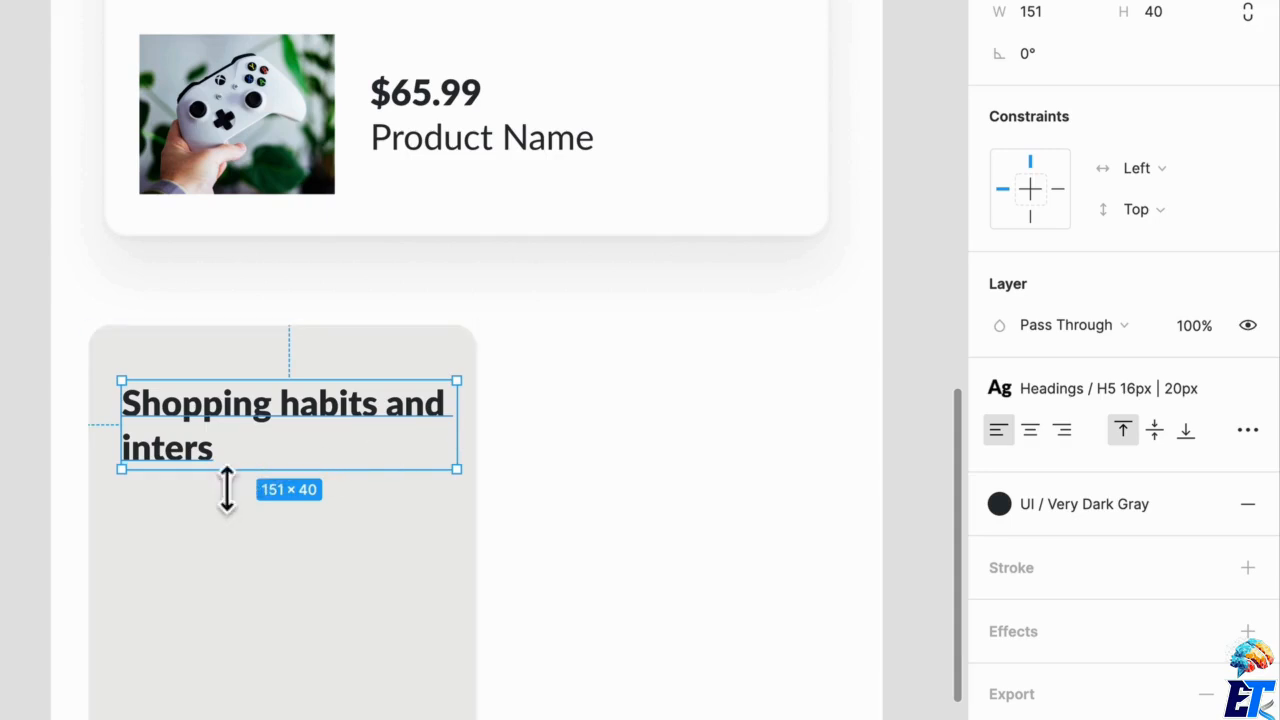
pyautogui.press('Return')
pyautogui.click(205, 455)
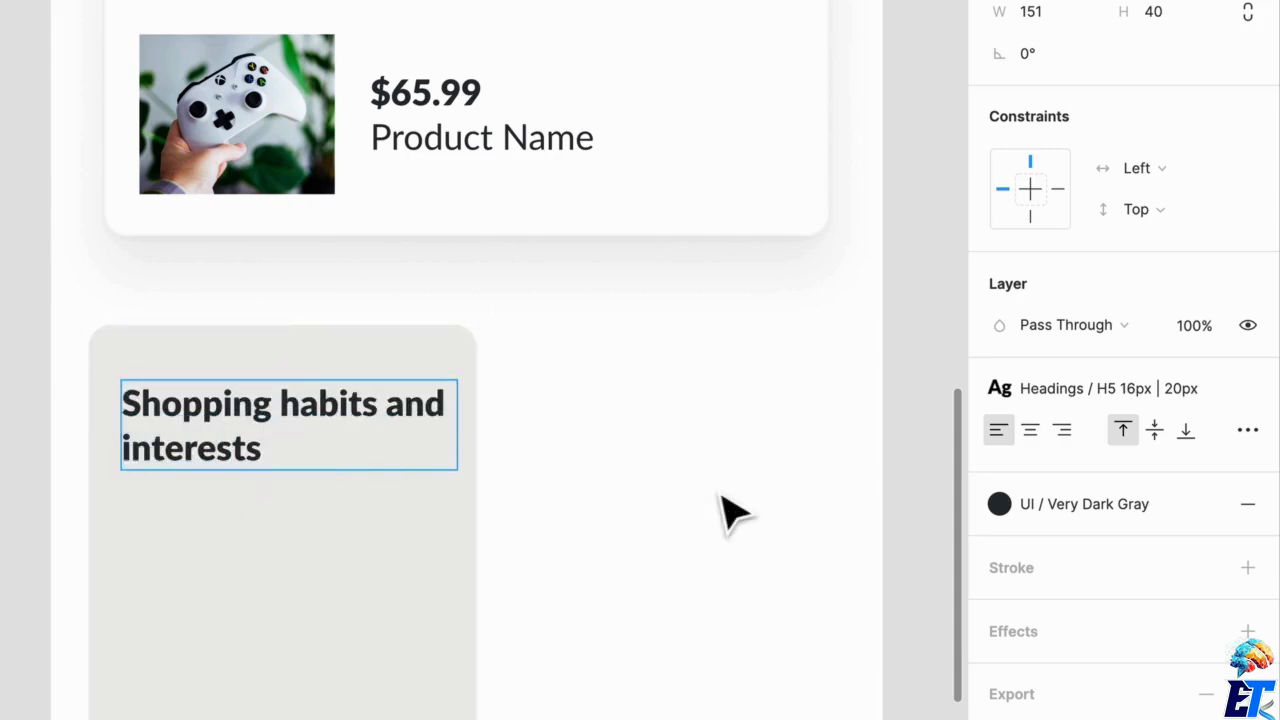
pyautogui.press('Escape')
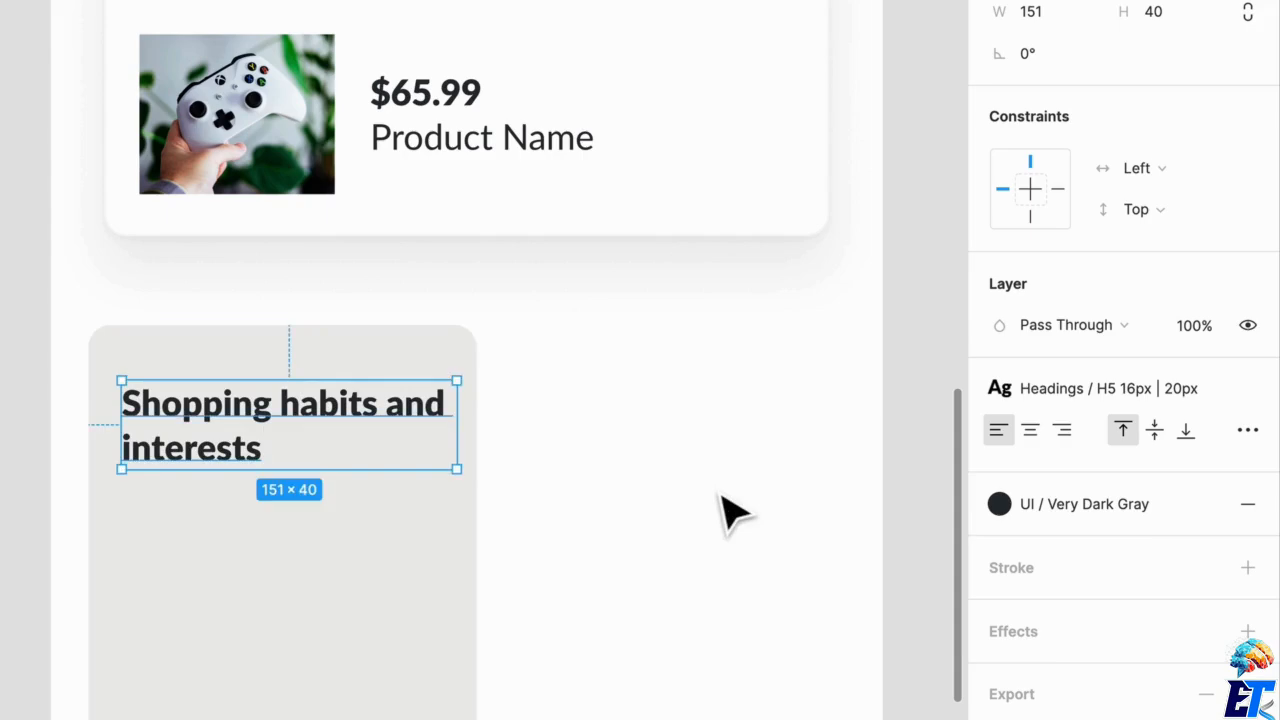
# Restyle the card title as Headings / H4 20px | 24px and fit it near the card's upper edge in a box about 138 px wide.
pyautogui.click(1160, 396)
pyautogui.click(1086, 609)
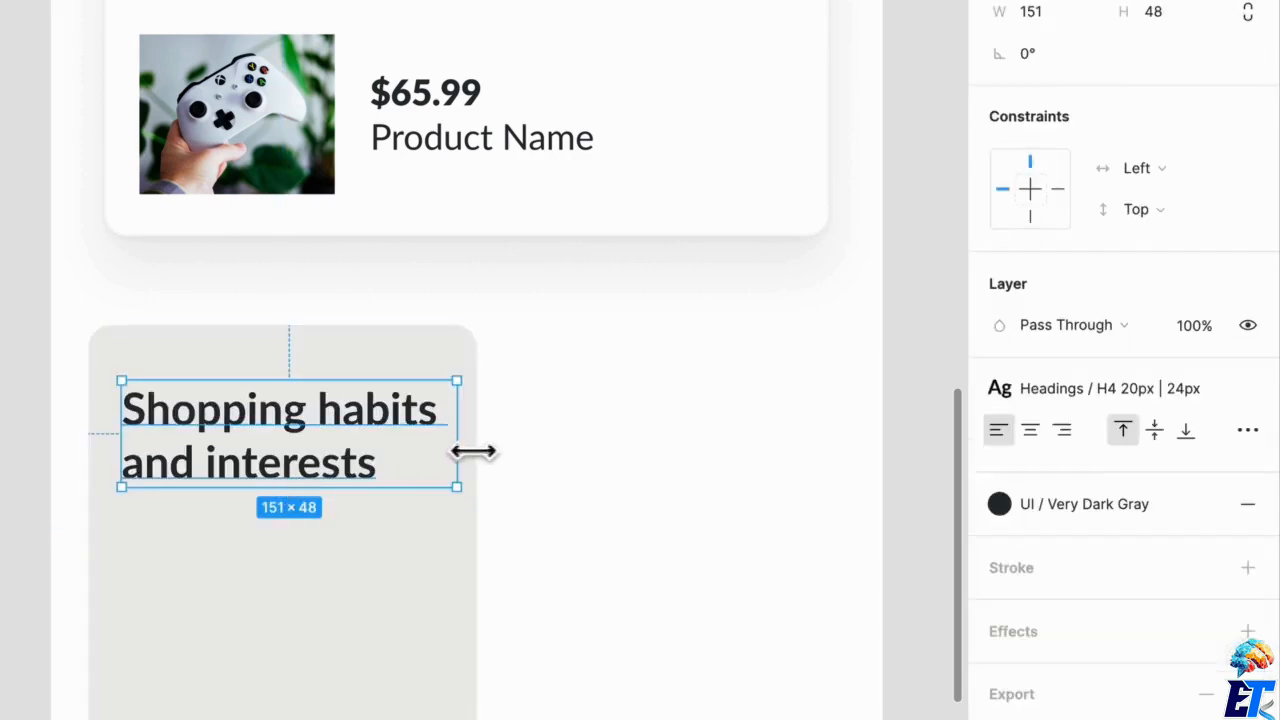
pyautogui.moveTo(473, 451); pyautogui.dragTo(449, 457)
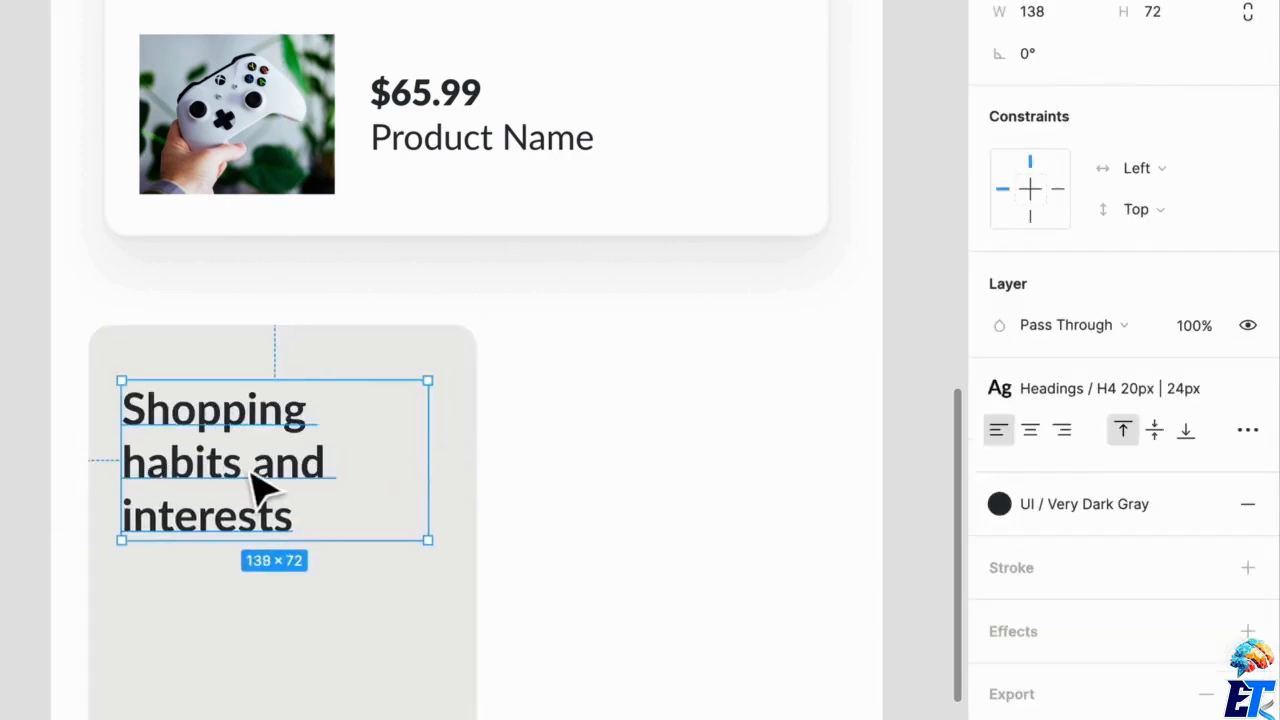
pyautogui.moveTo(250, 471); pyautogui.dragTo(252, 455)
pyautogui.click(505, 475)
pyautogui.scroll(-1, 504, 475)
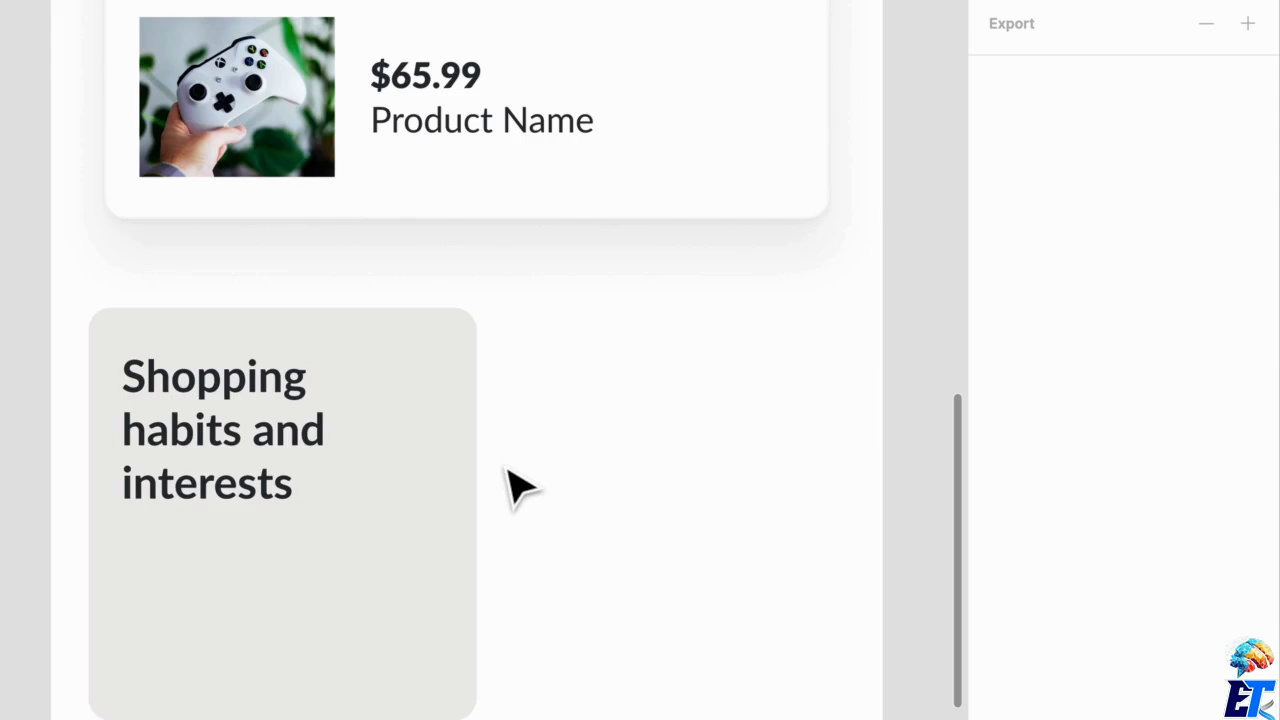
# Draw a circle about 58 px across in the lower-right corner of the gray card and name it Icon BG.
pyautogui.click(341, 592)
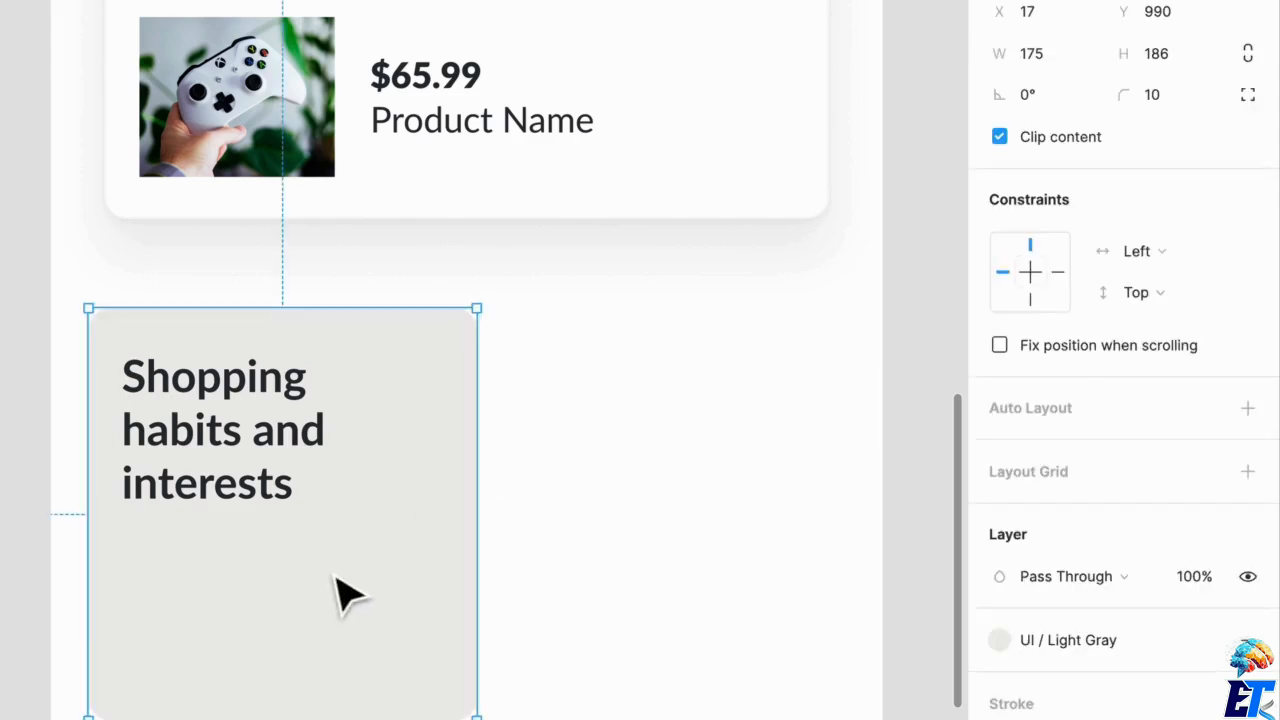
pyautogui.press('o')
pyautogui.moveTo(323, 566); pyautogui.dragTo(440, 700)
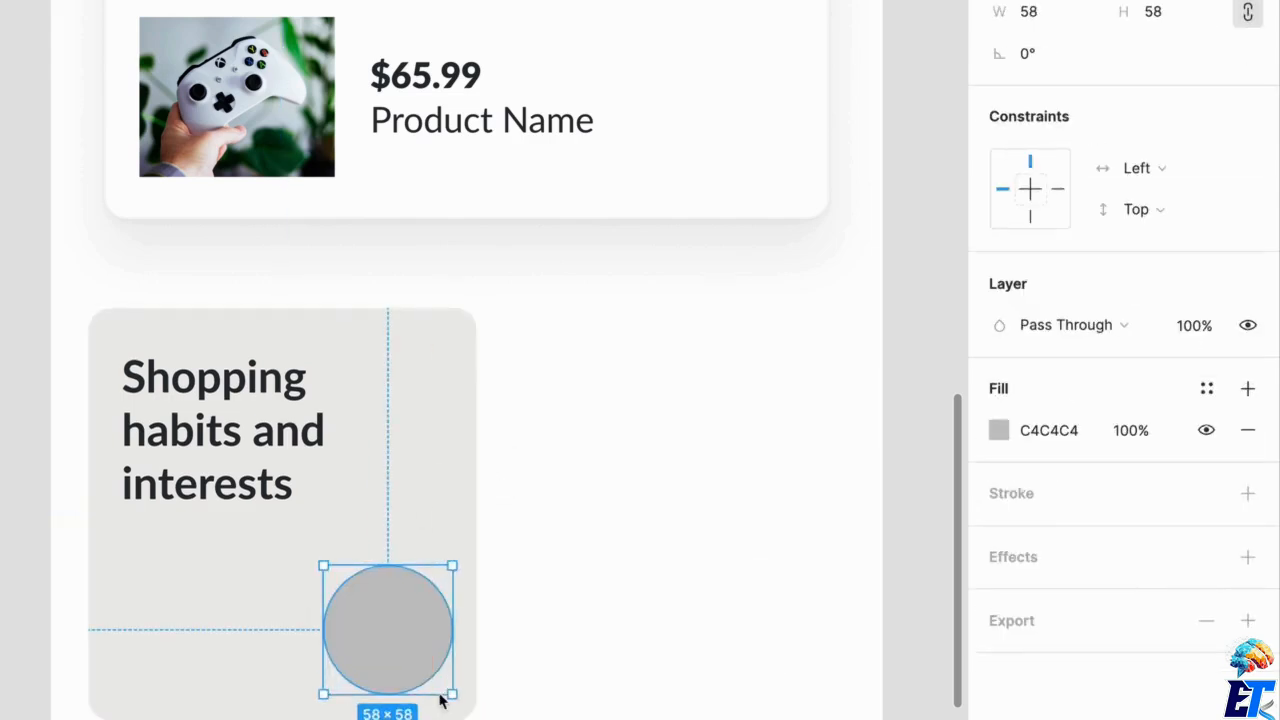
pyautogui.hotkey('ctrl', 'r')
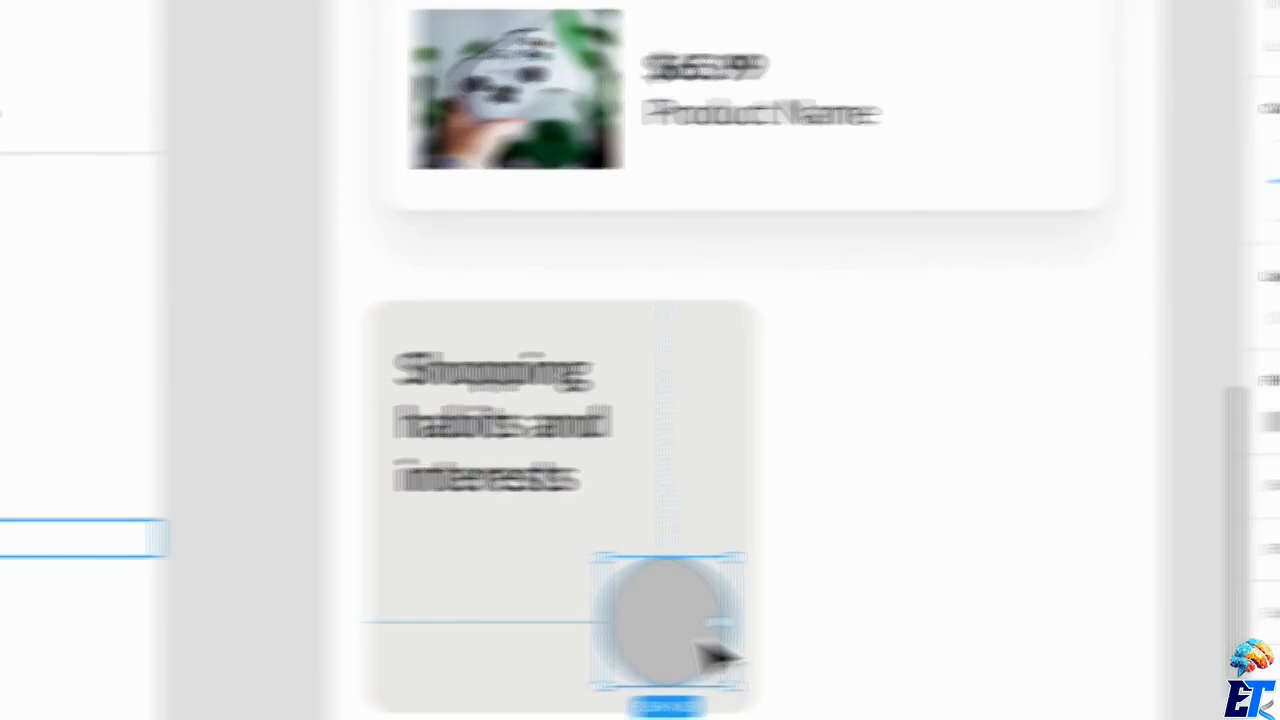
pyautogui.write('Icon B')
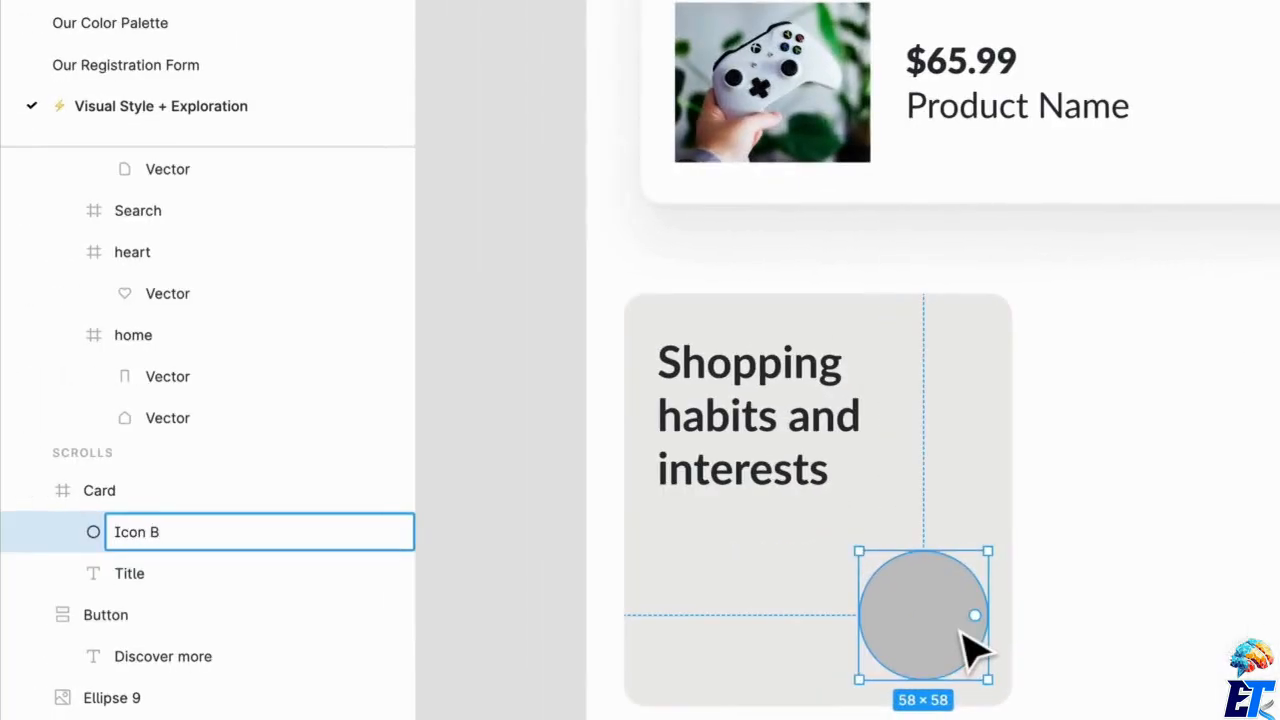
pyautogui.write('G')
pyautogui.press('Return')
pyautogui.click(1098, 613)
# Resize the Icon BG circle in the card to 40 × 40.
pyautogui.click(980, 600)
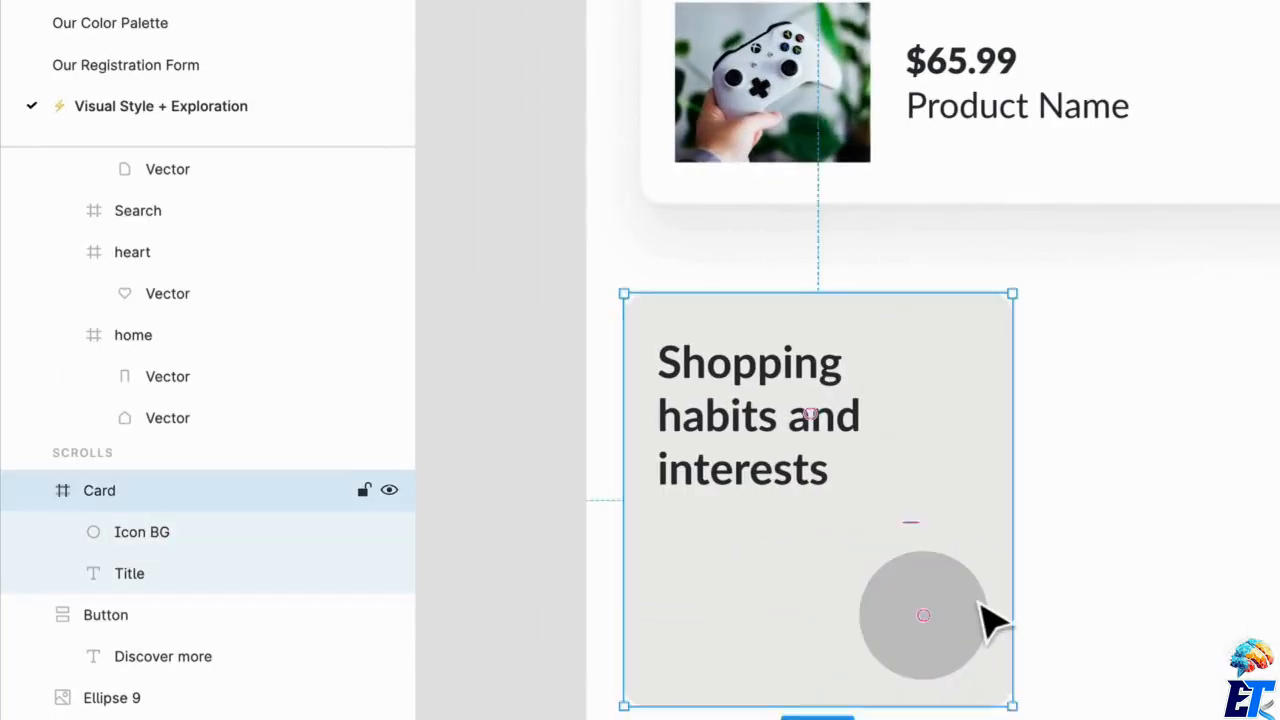
pyautogui.doubleClick(930, 634)
pyautogui.press('alt')
pyautogui.moveTo(1018, 572); pyautogui.dragTo(999, 594)
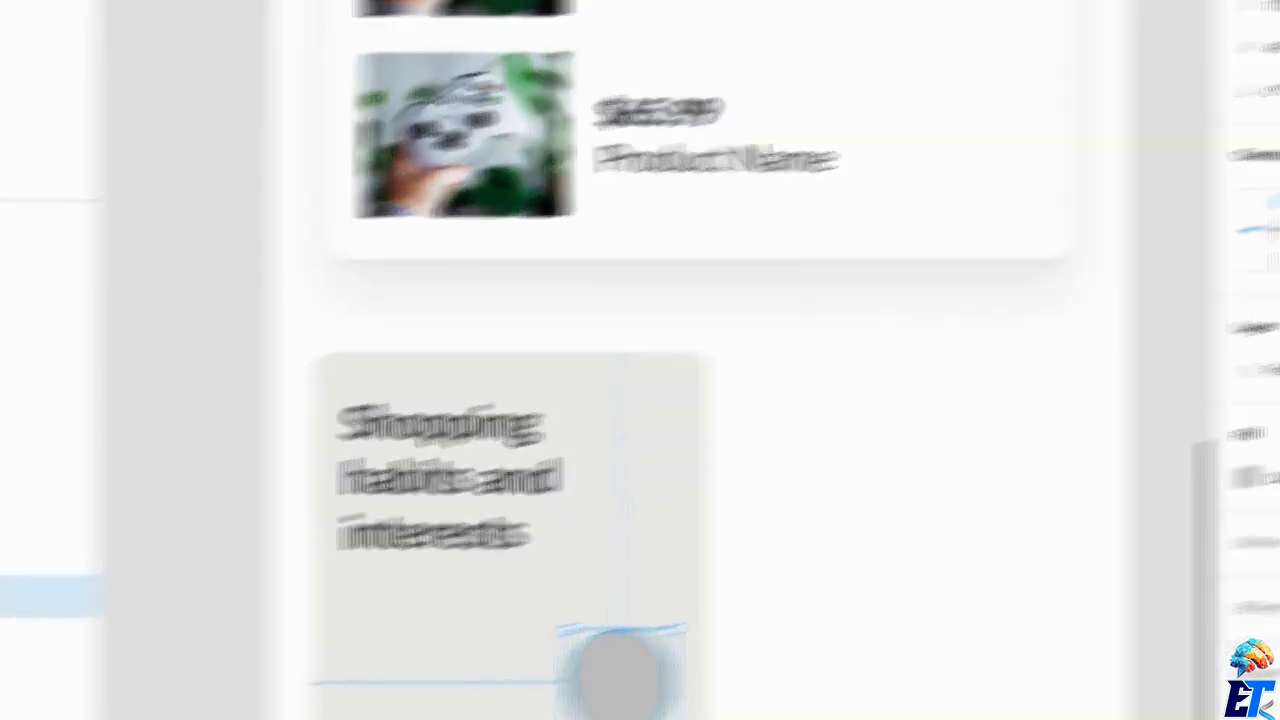
pyautogui.click(1160, 98)
pyautogui.press('Return')
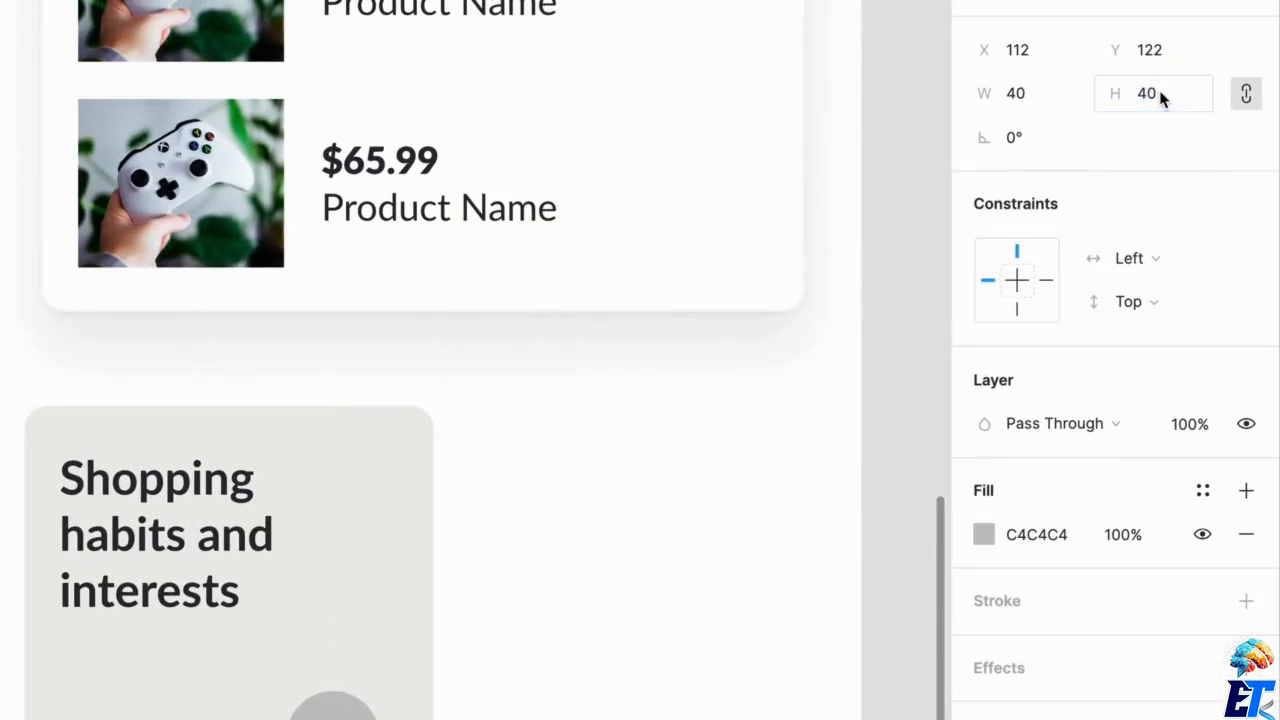
# Fill the Icon BG circle in the card with the Background / White color style.
pyautogui.click(1204, 386)
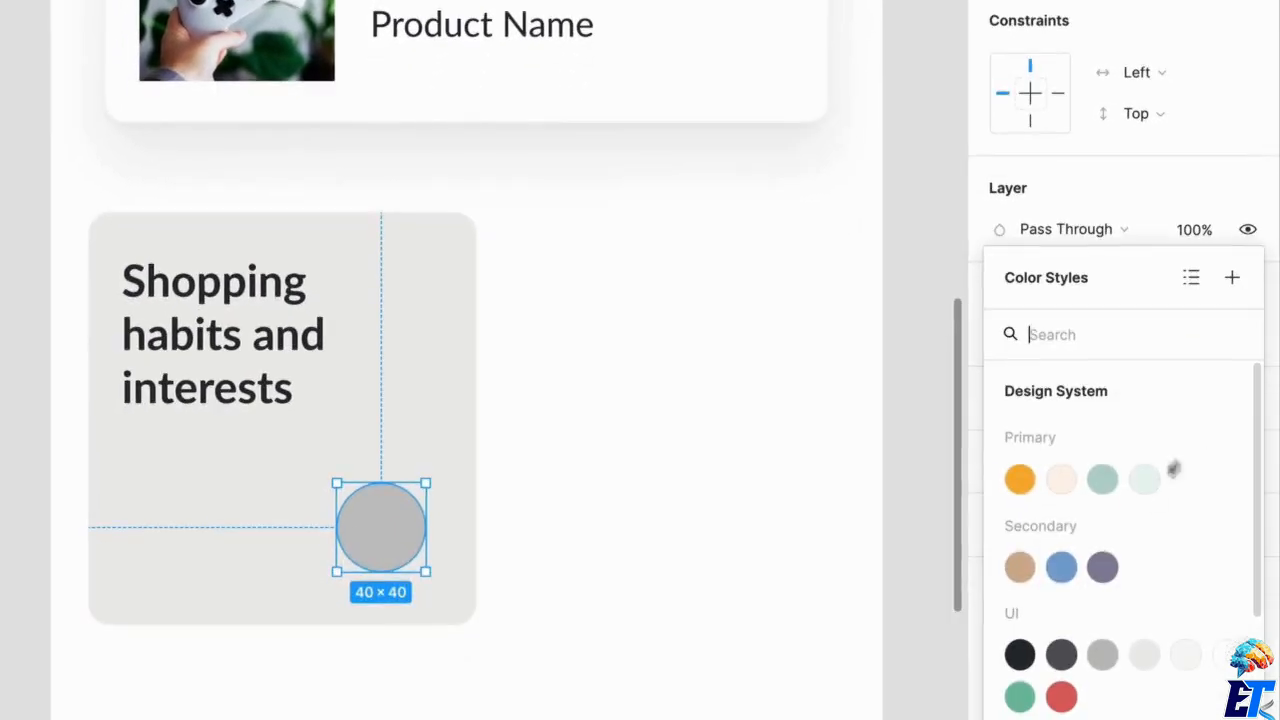
pyautogui.scroll(-3, 1075, 676)
pyautogui.click(1022, 624)
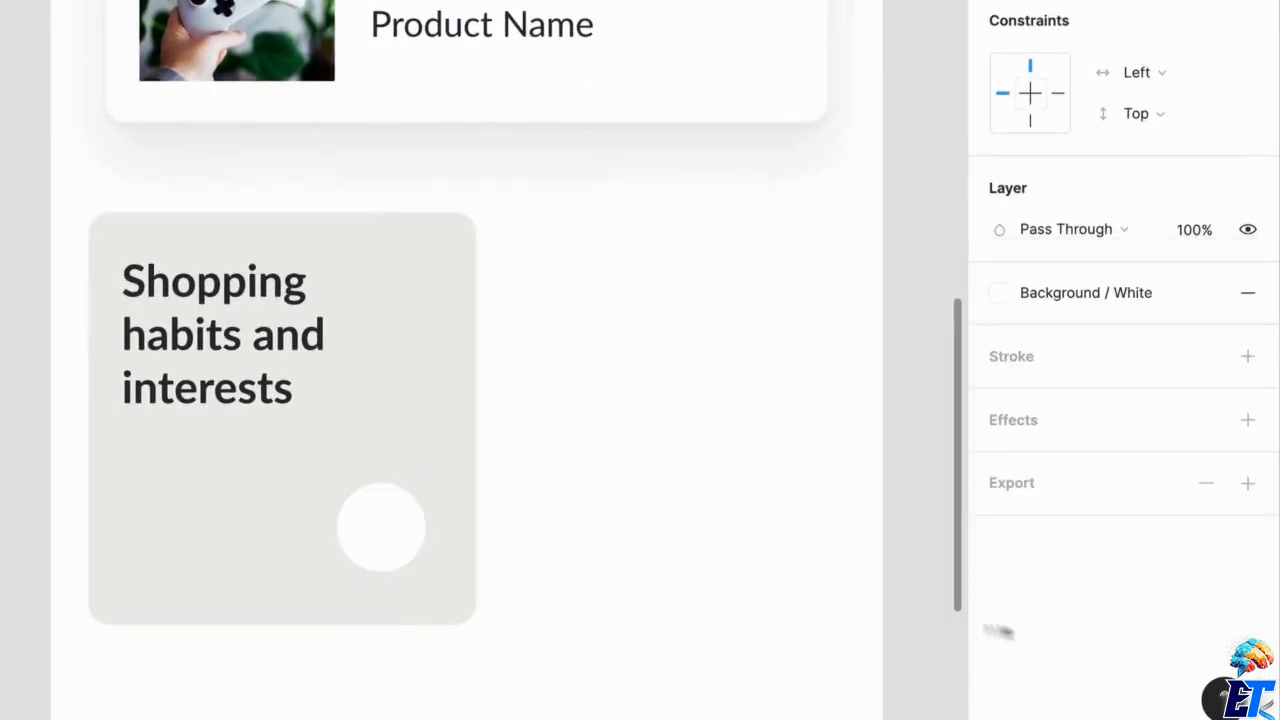
pyautogui.click(629, 531)
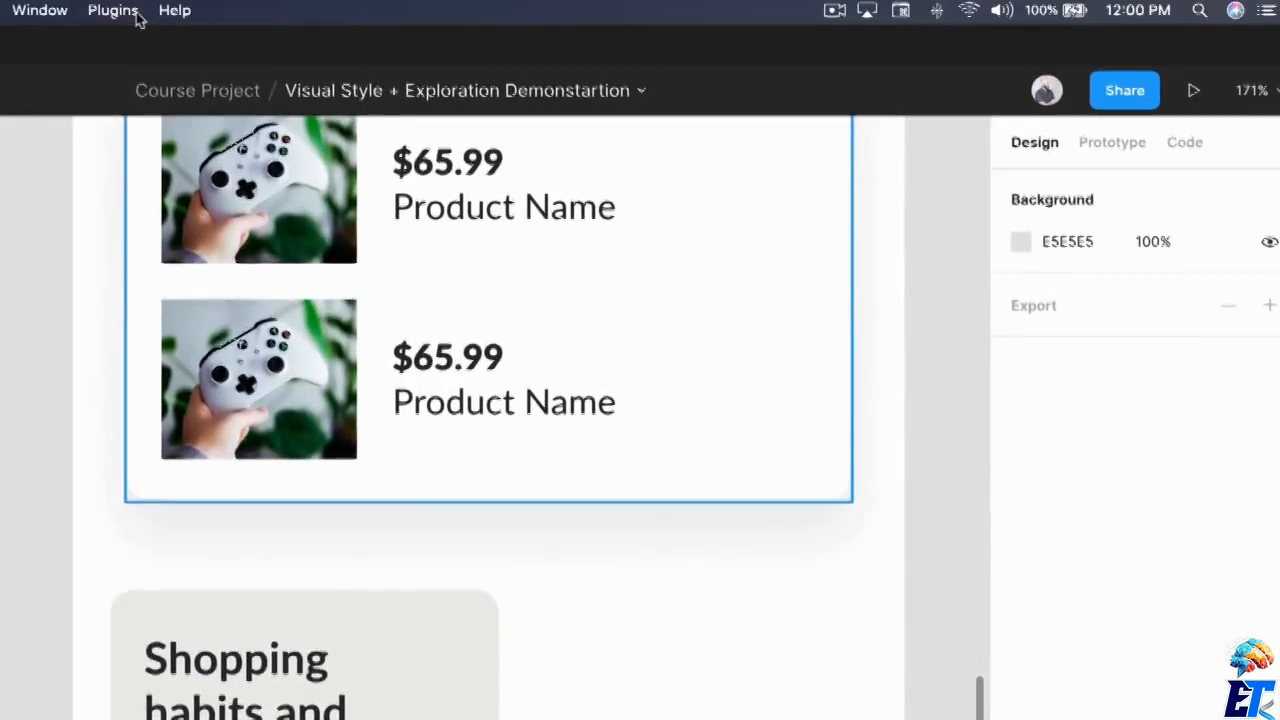
# Insert the 24 × 24 chevron-right icon from the Feather Icons plugin and center it on the card's white circle.
pyautogui.click(128, 14)
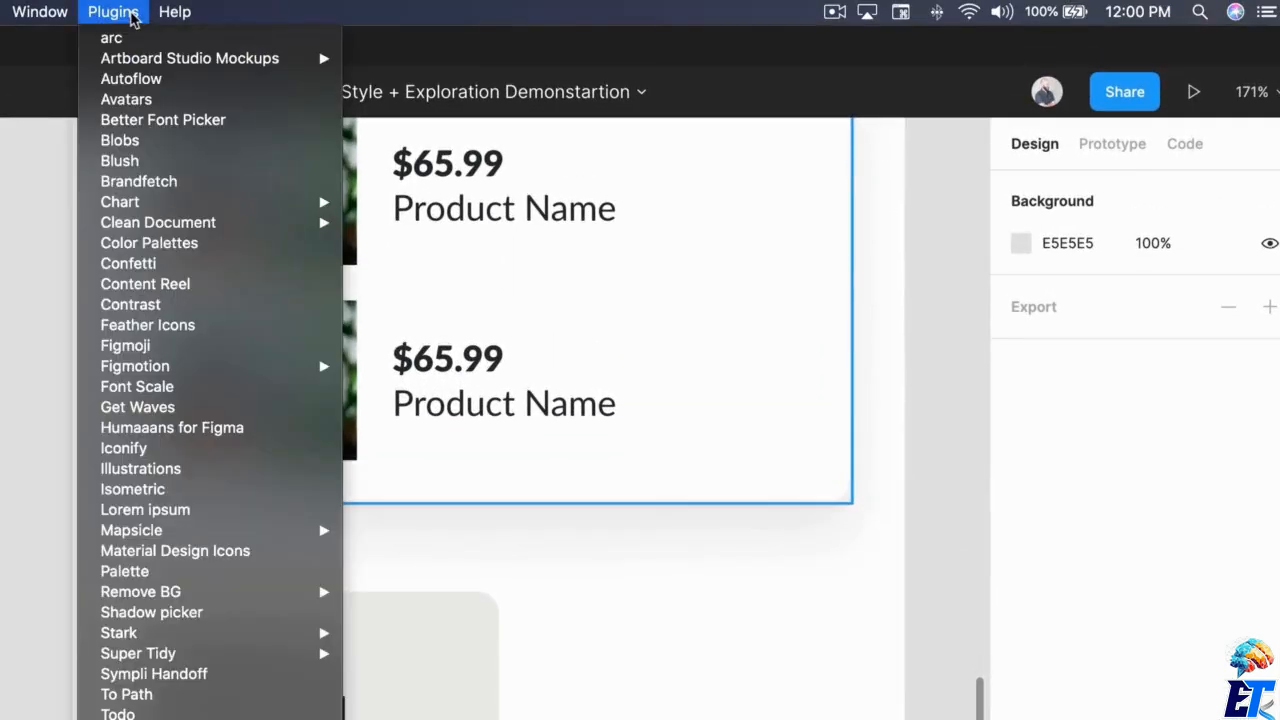
pyautogui.click(158, 325)
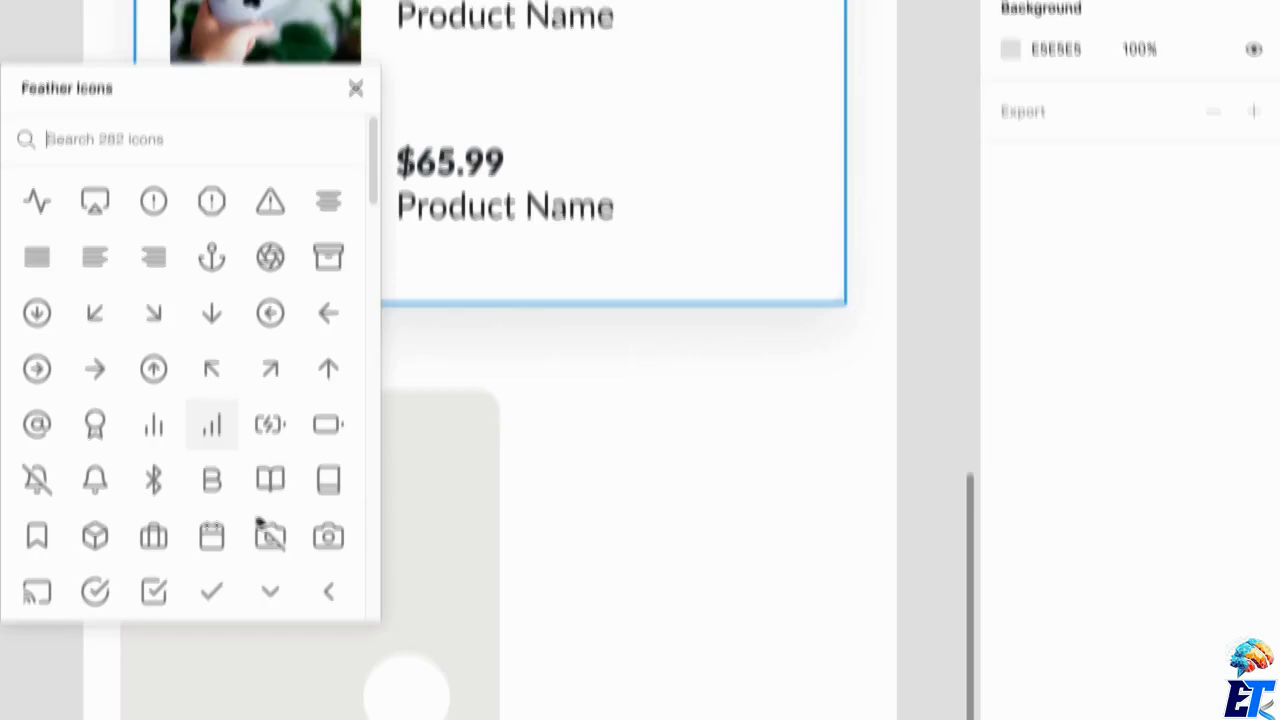
pyautogui.write('arro')
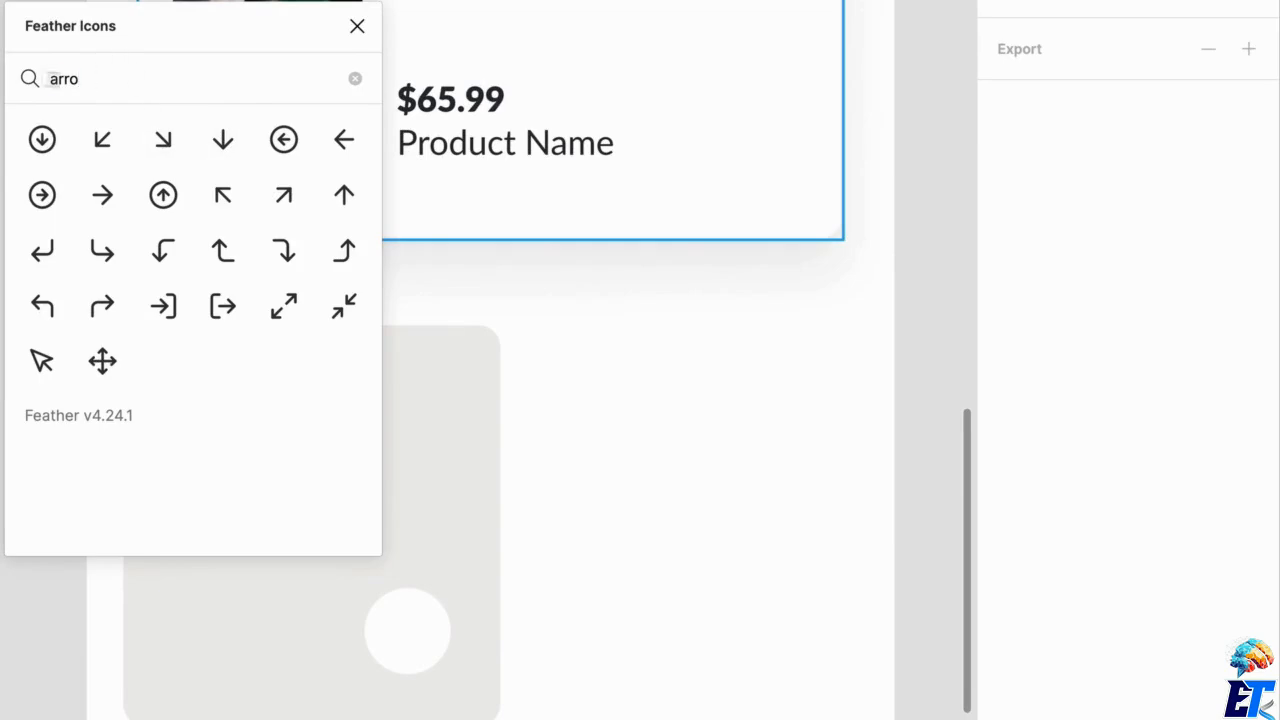
pyautogui.write('che')
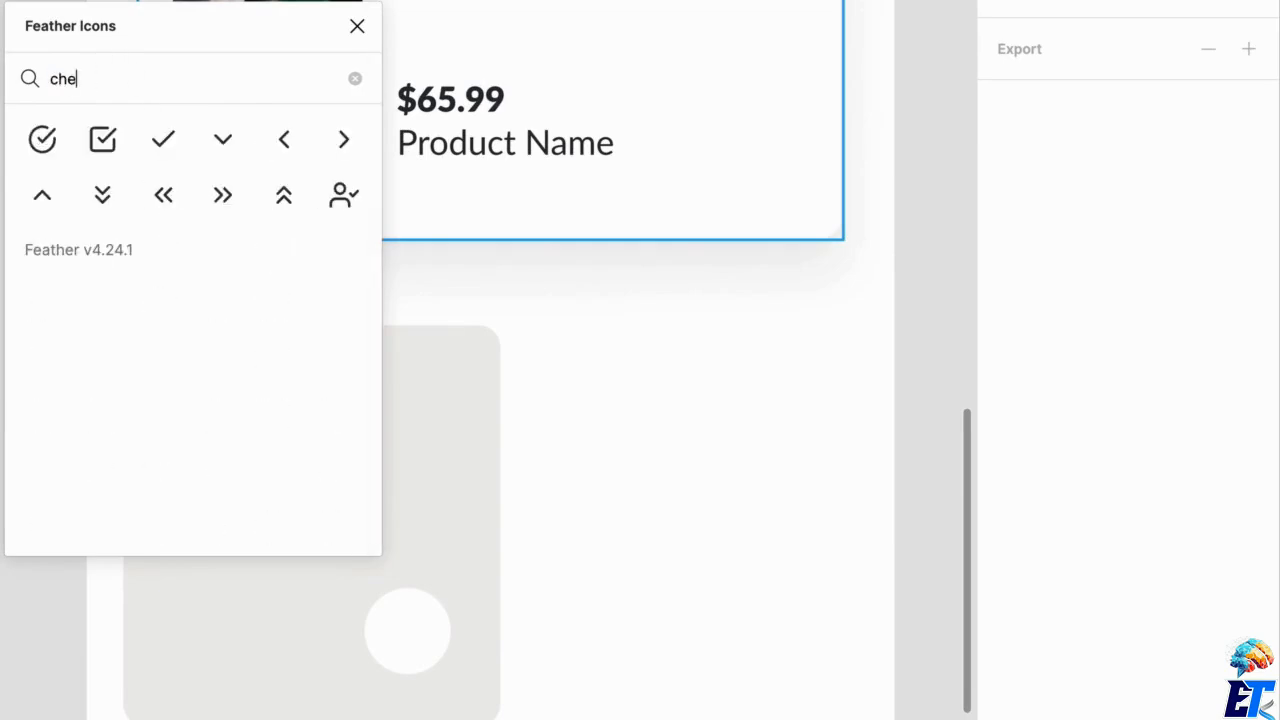
pyautogui.click(346, 149)
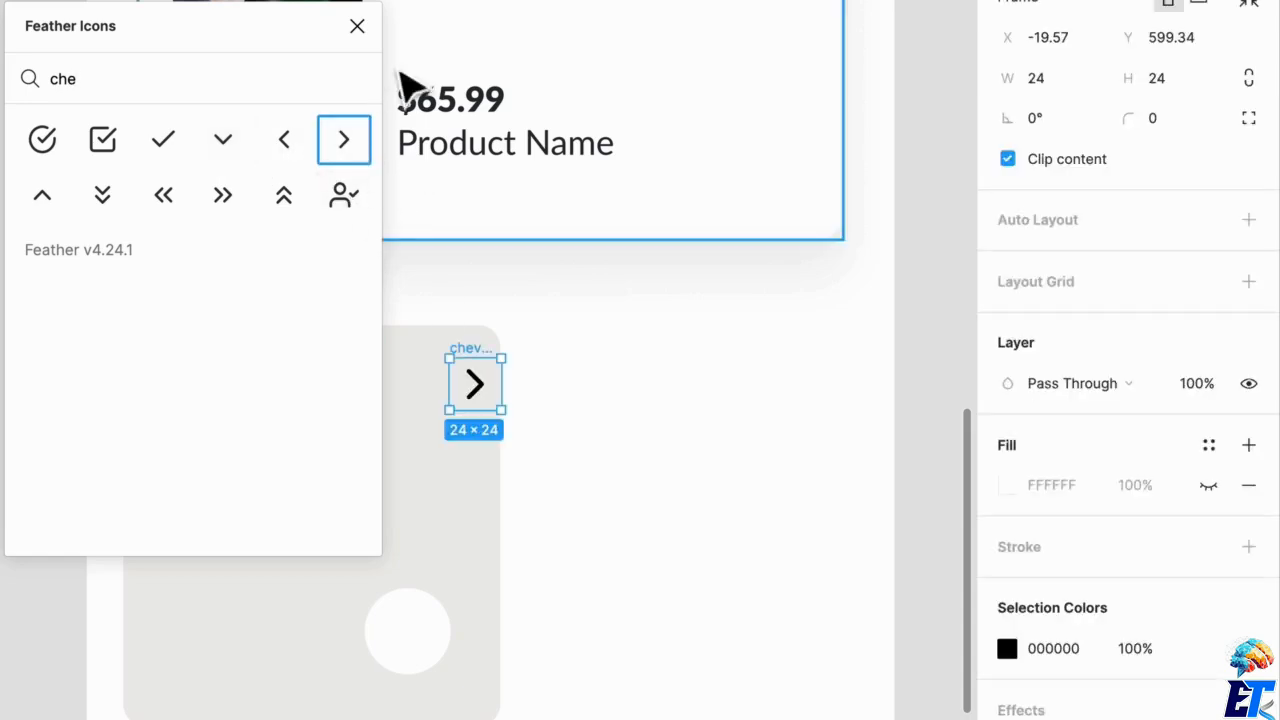
pyautogui.click(357, 26)
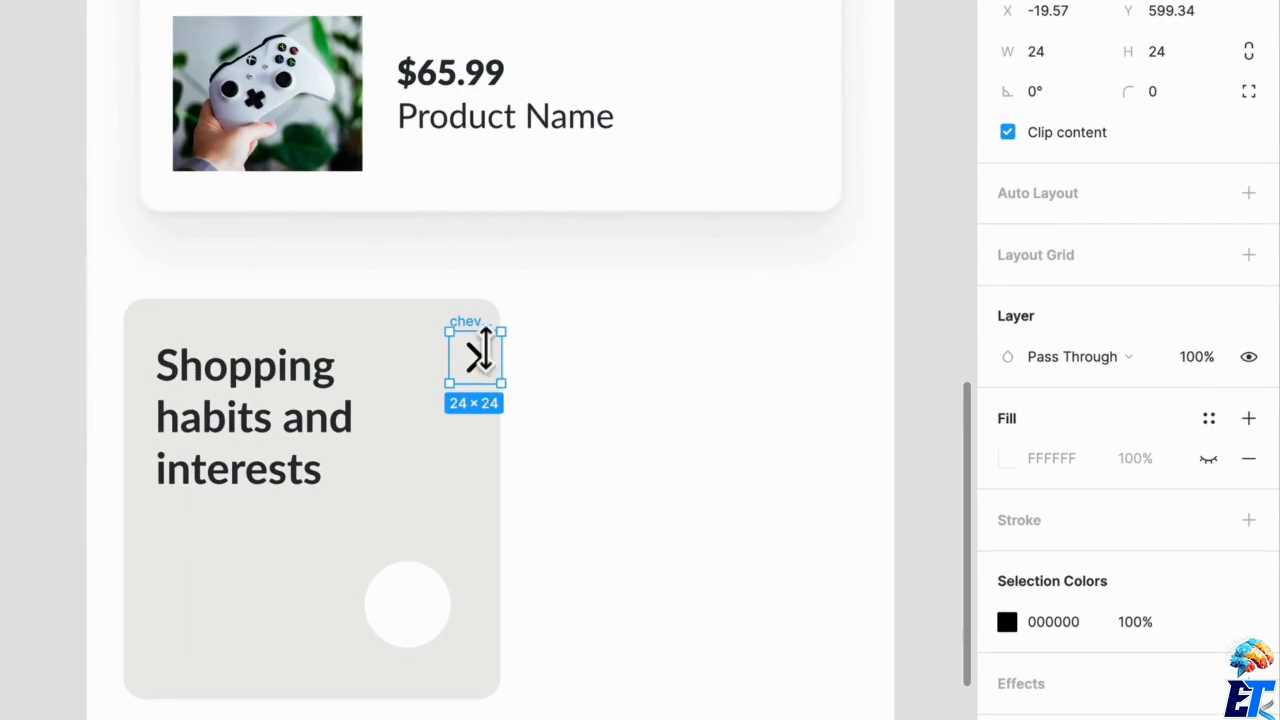
pyautogui.moveTo(480, 336); pyautogui.dragTo(602, 482)
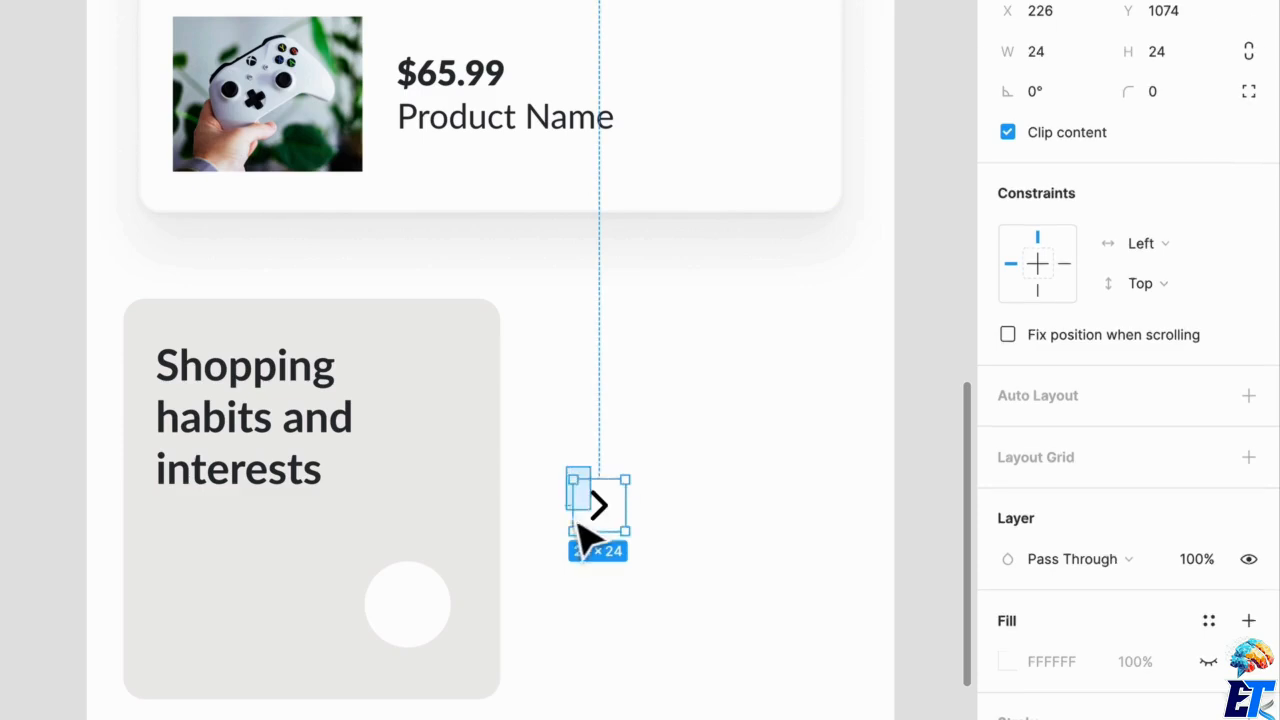
pyautogui.moveTo(606, 510); pyautogui.dragTo(421, 612)
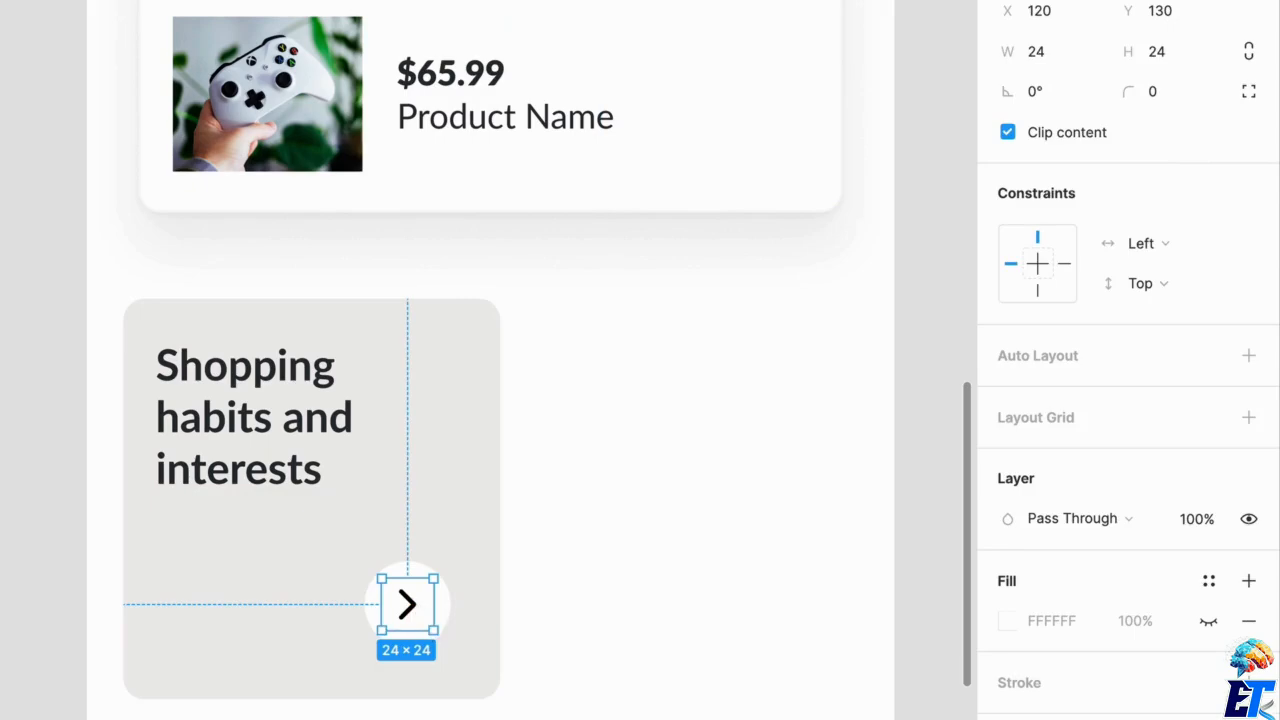
# Frame the chevron-right icon together with the Icon BG circle and name the frame Chevron.
pyautogui.keyDown('shift'); pyautogui.click(117, 619); pyautogui.keyUp('shift')
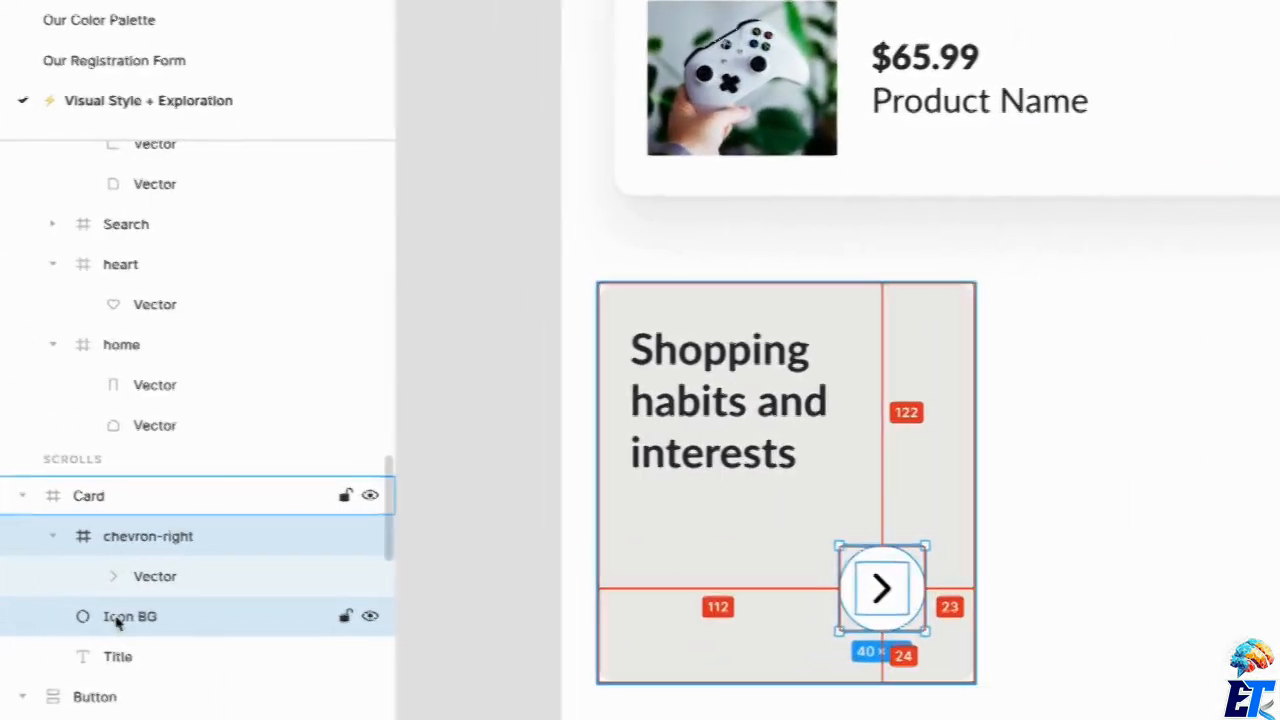
pyautogui.hotkey('ctrl', 'alt', 'g')
pyautogui.hotkey('ctrl', 'r')
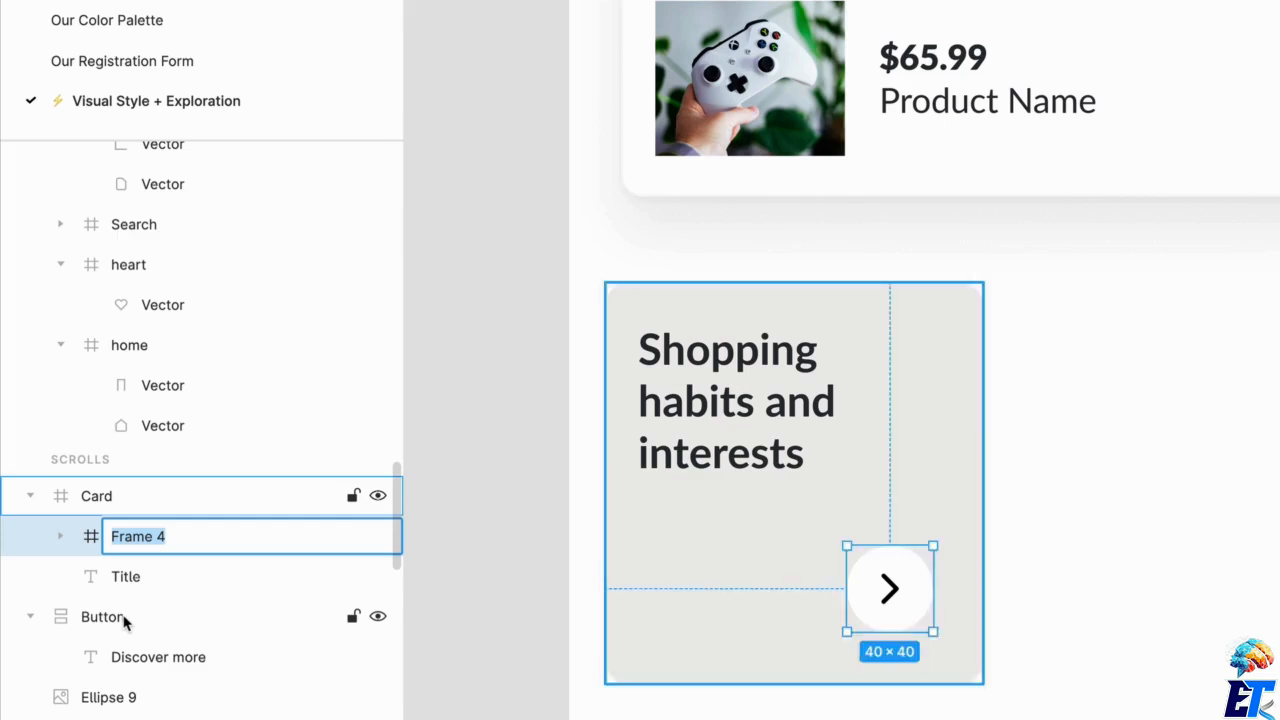
pyautogui.write('Chevron')
pyautogui.press('Return')
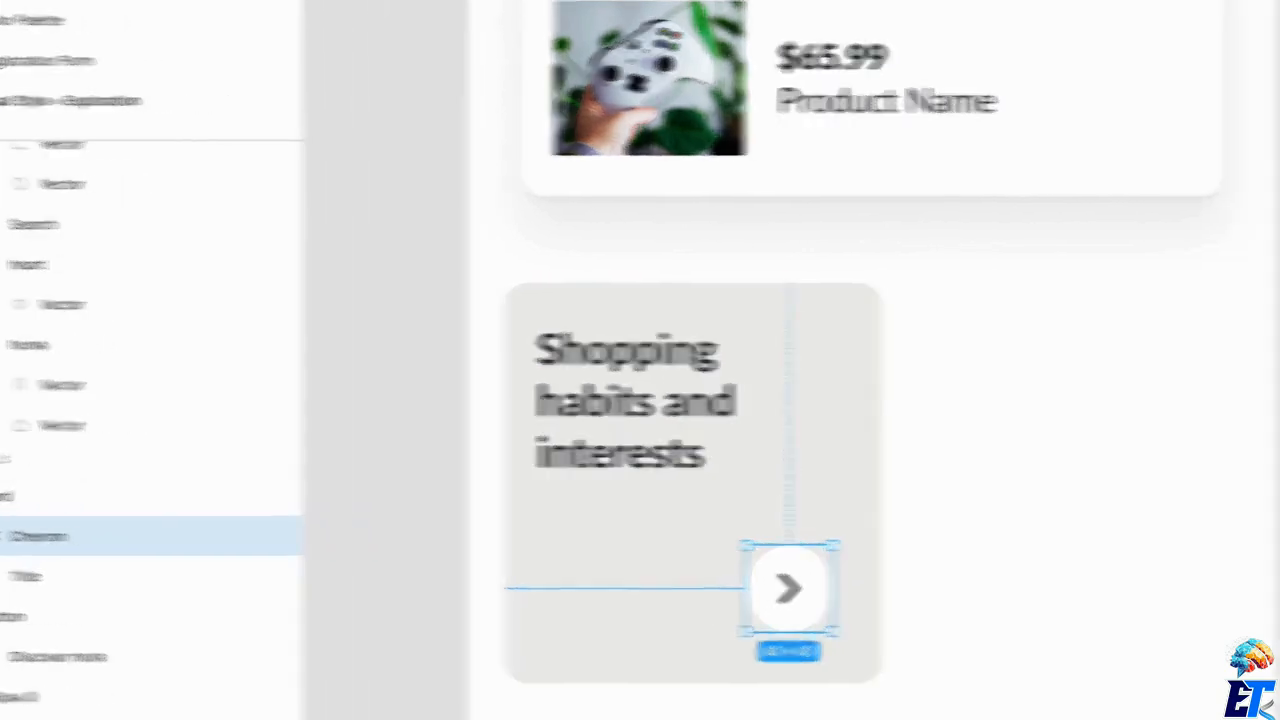
# Try Primary / Yellow on the chevron arrow, and replace it with the darkest UI color style.
pyautogui.click(1208, 648)
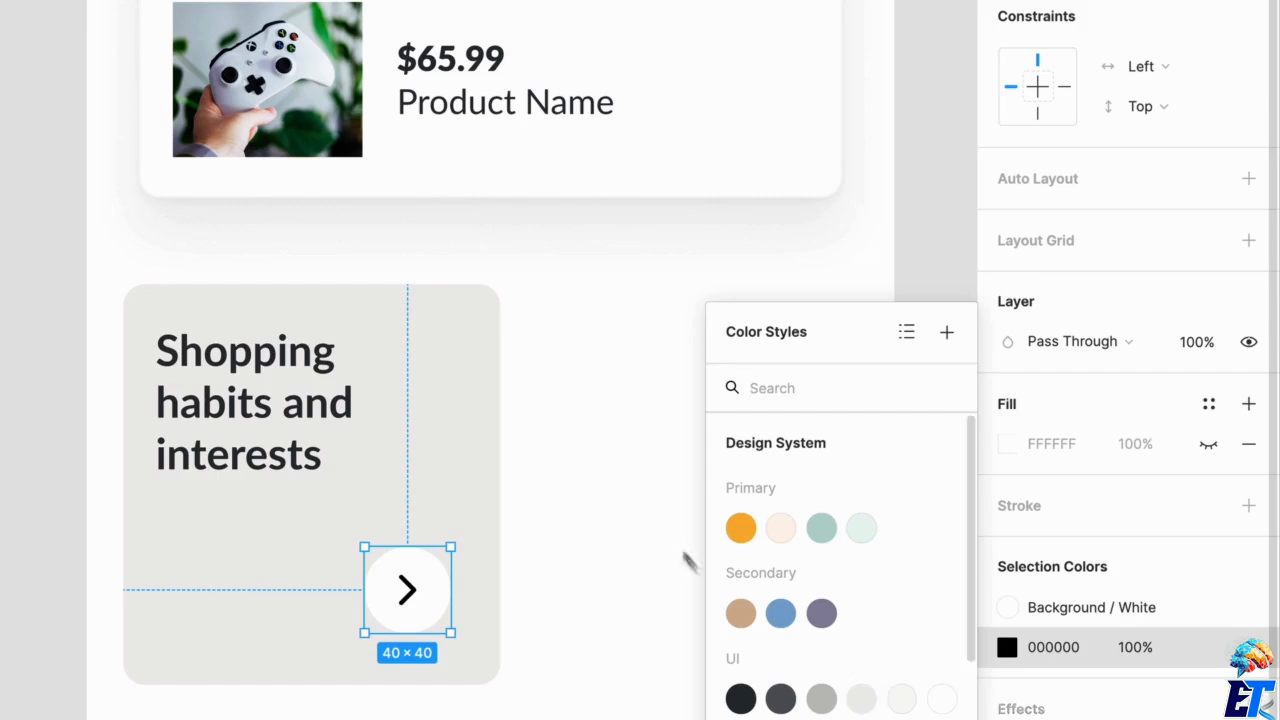
pyautogui.click(741, 528)
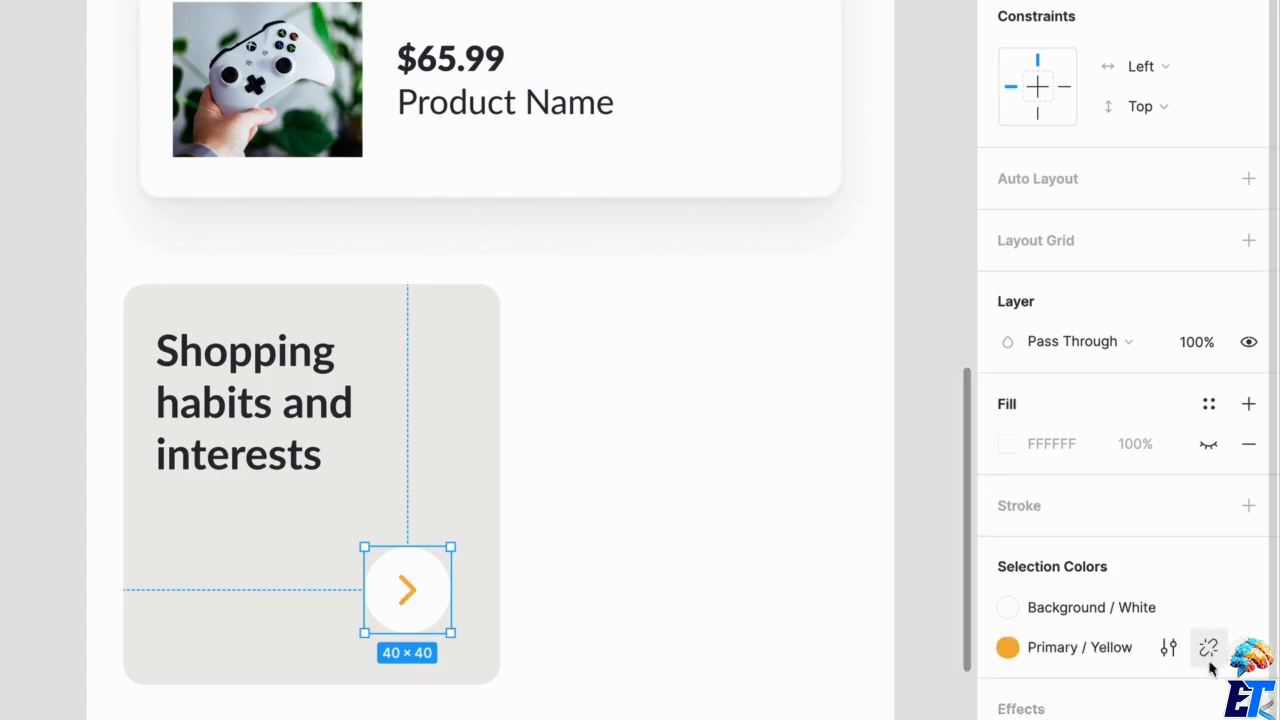
pyautogui.click(1043, 650)
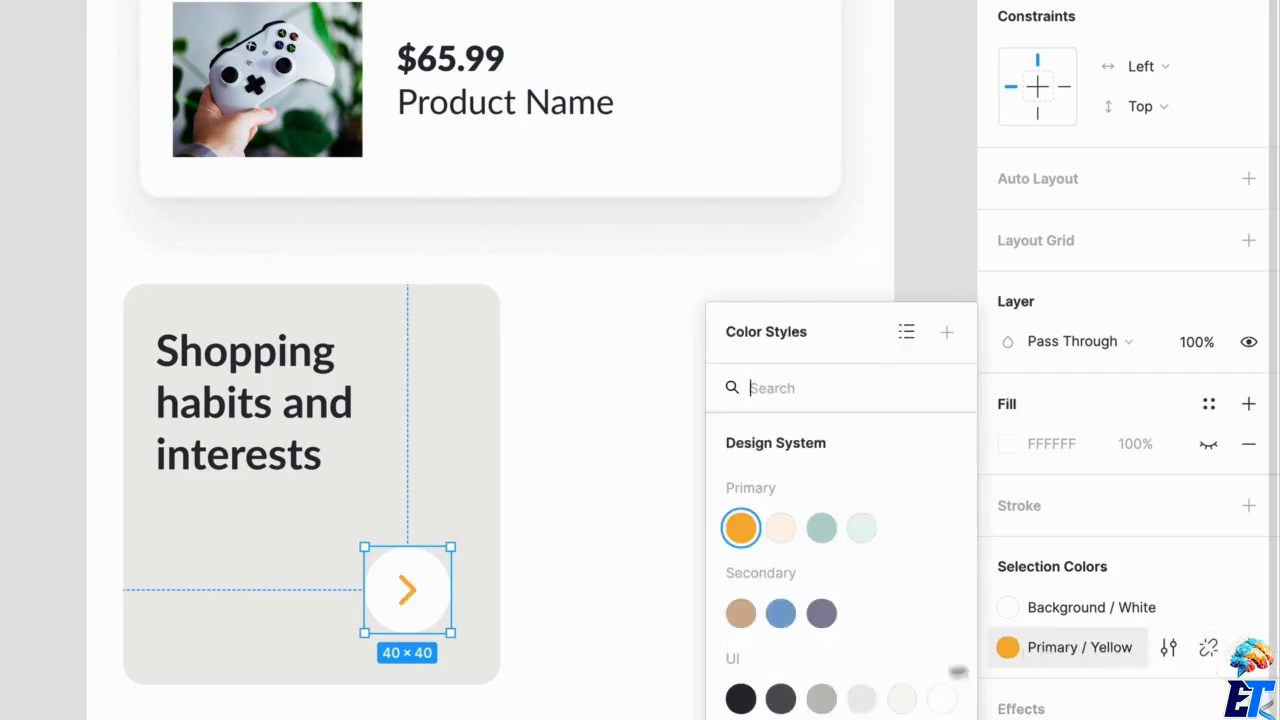
pyautogui.click(741, 700)
pyautogui.click(634, 663)
# Change the card title's text color to the UI / Dark Gray style.
pyautogui.doubleClick(325, 410)
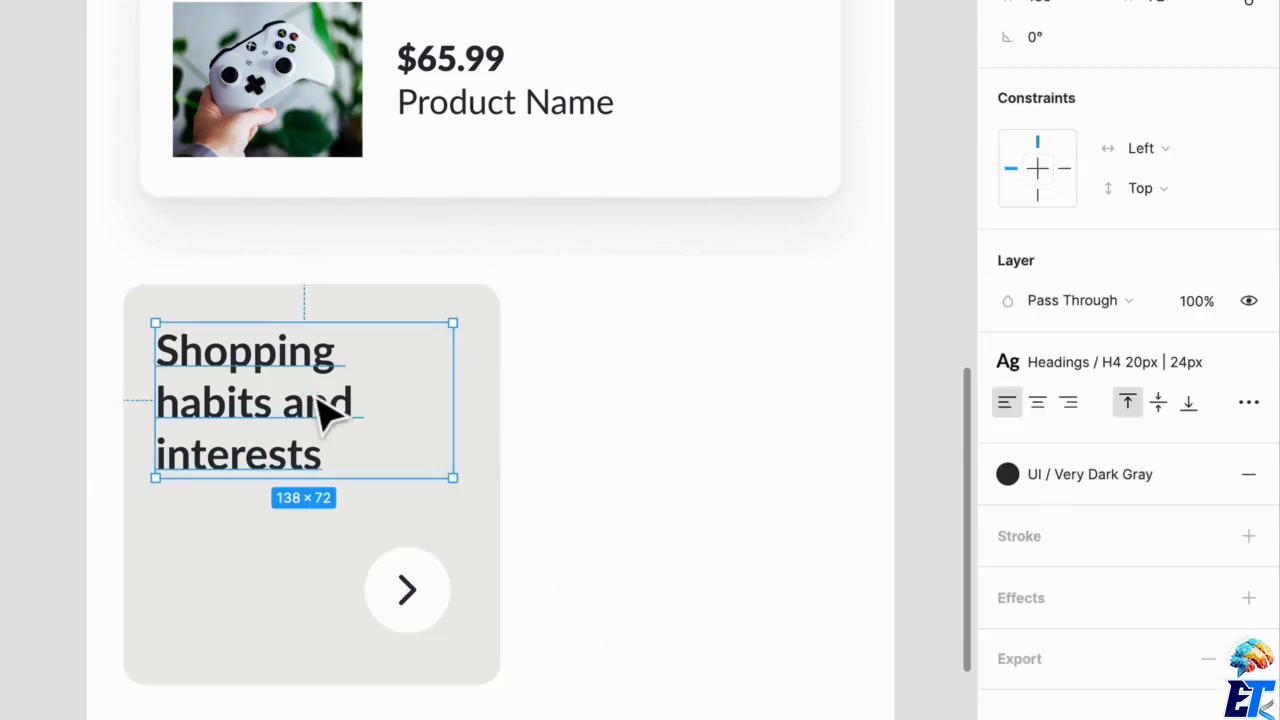
pyautogui.click(1090, 480)
pyautogui.click(1066, 615)
pyautogui.click(757, 572)
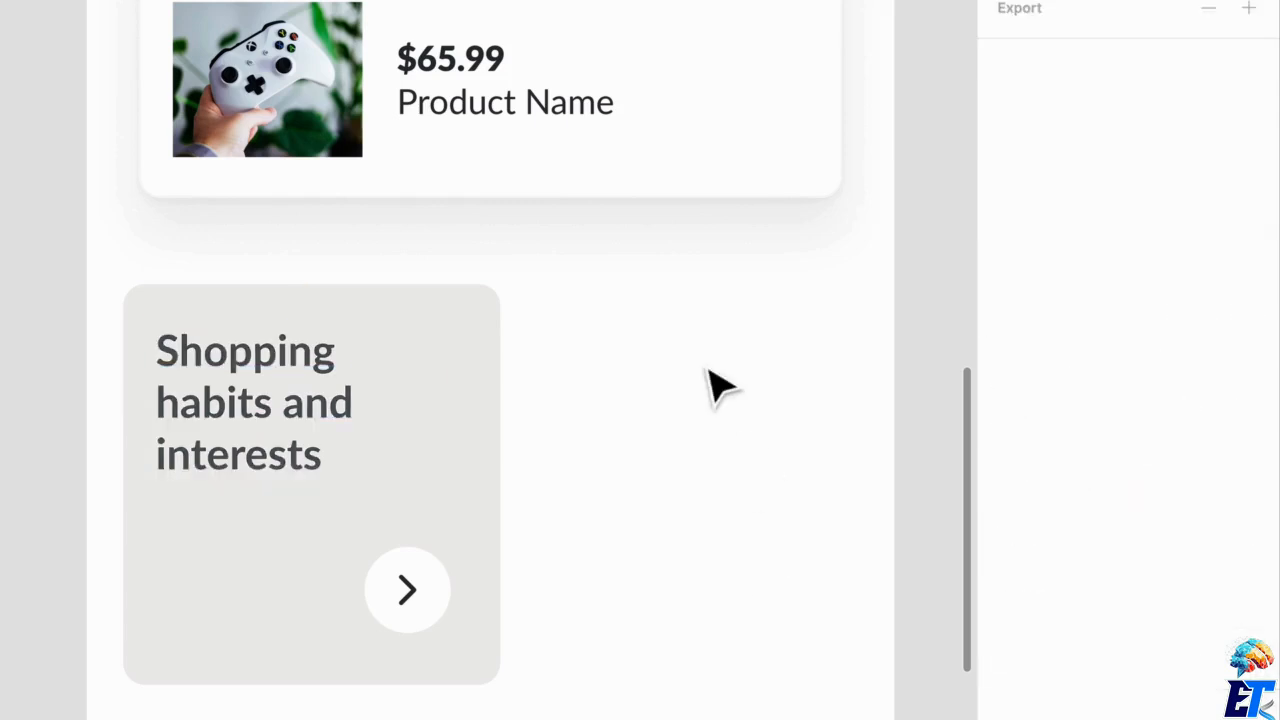
# Show the layout grids and align the card's side edges to the first four columns, making it 155 px wide.
pyautogui.click(424, 630)
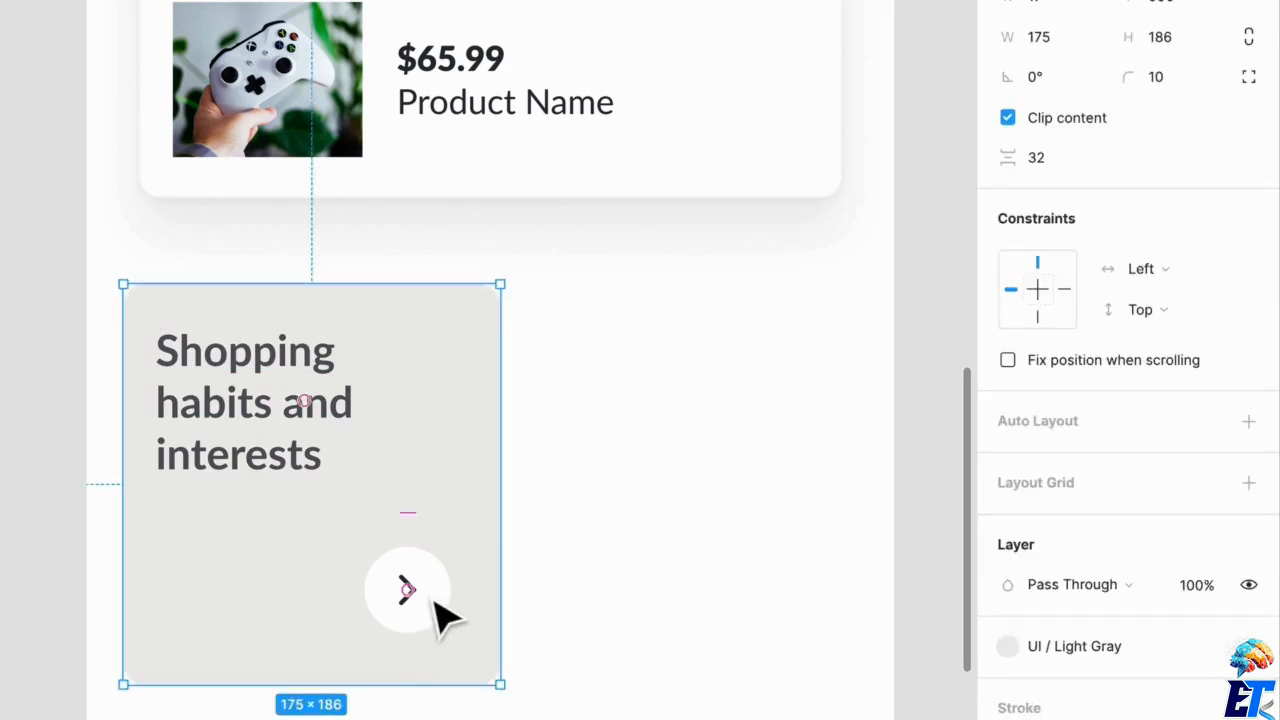
pyautogui.click(590, 622)
pyautogui.hotkey('ctrl', 'g')
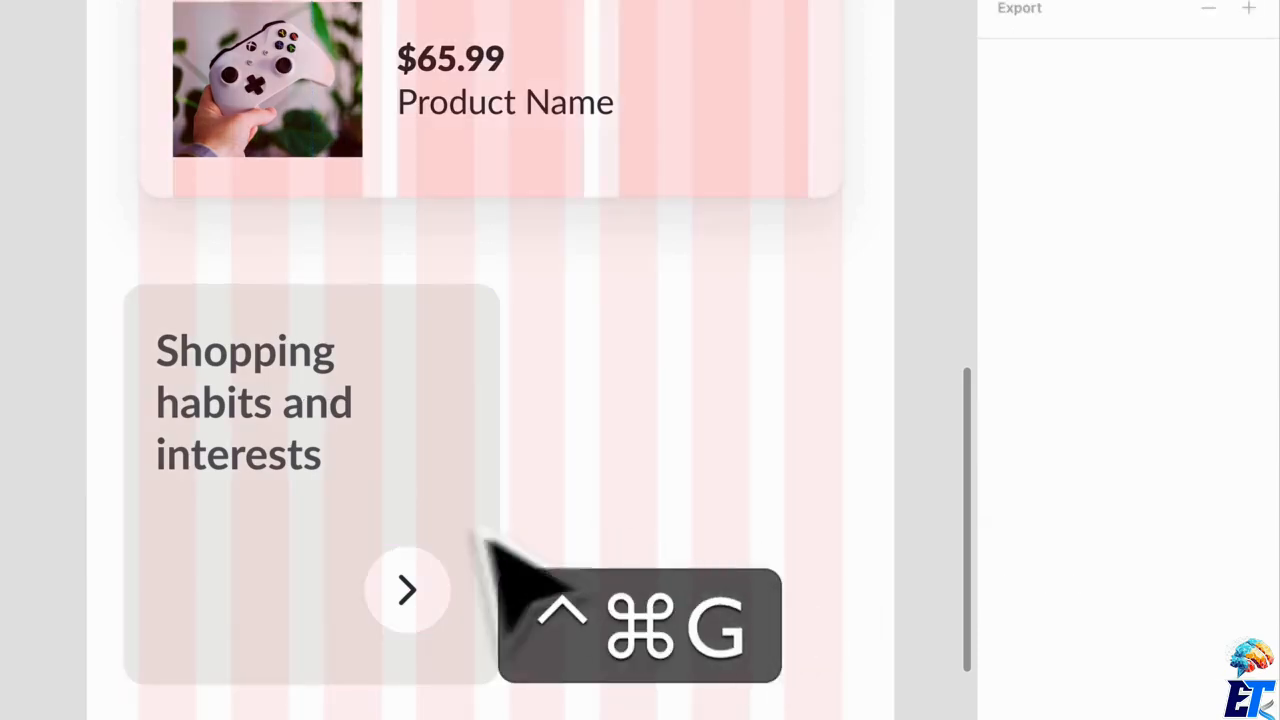
pyautogui.scroll(1, 462, 508)
pyautogui.click(470, 490)
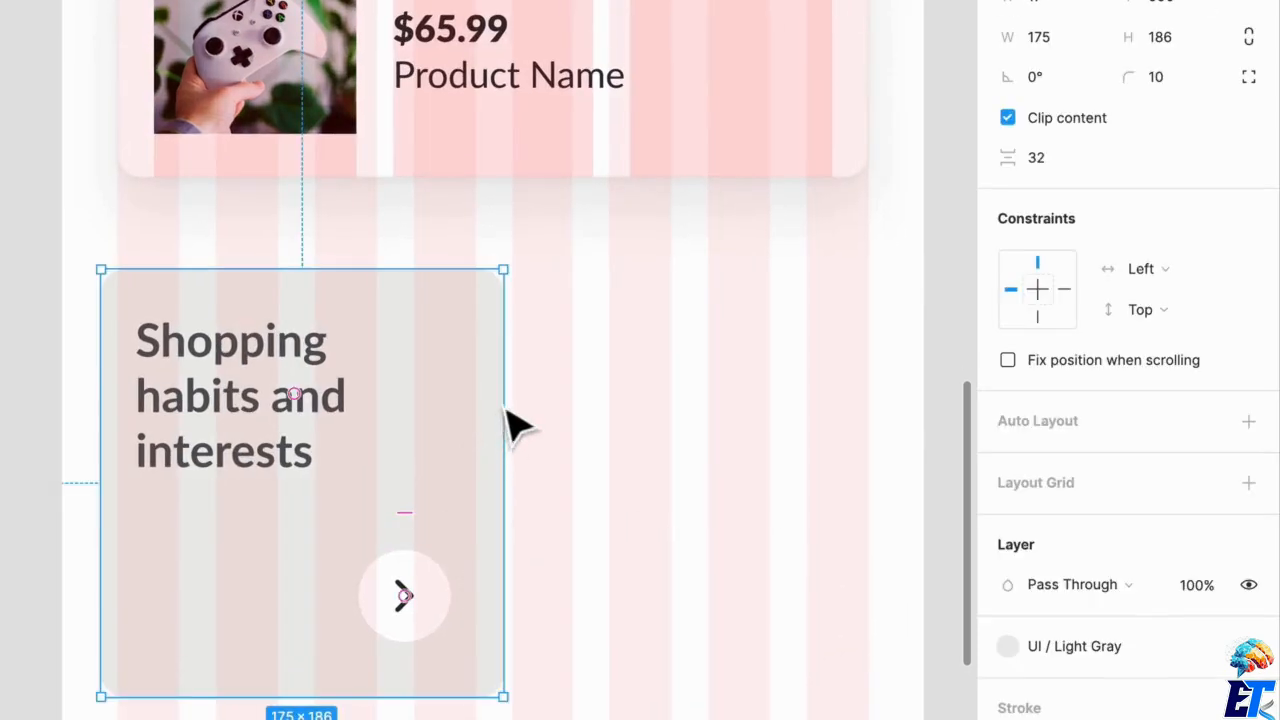
pyautogui.moveTo(511, 422); pyautogui.dragTo(497, 426)
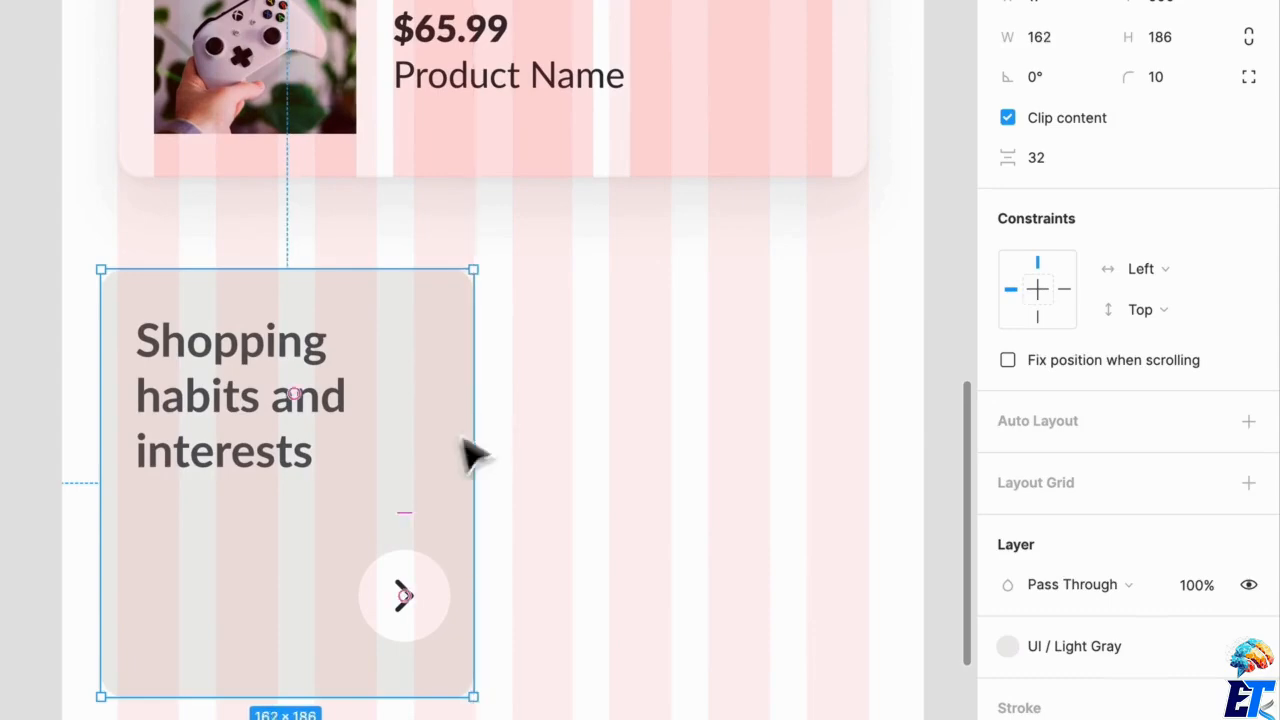
pyautogui.click(629, 582)
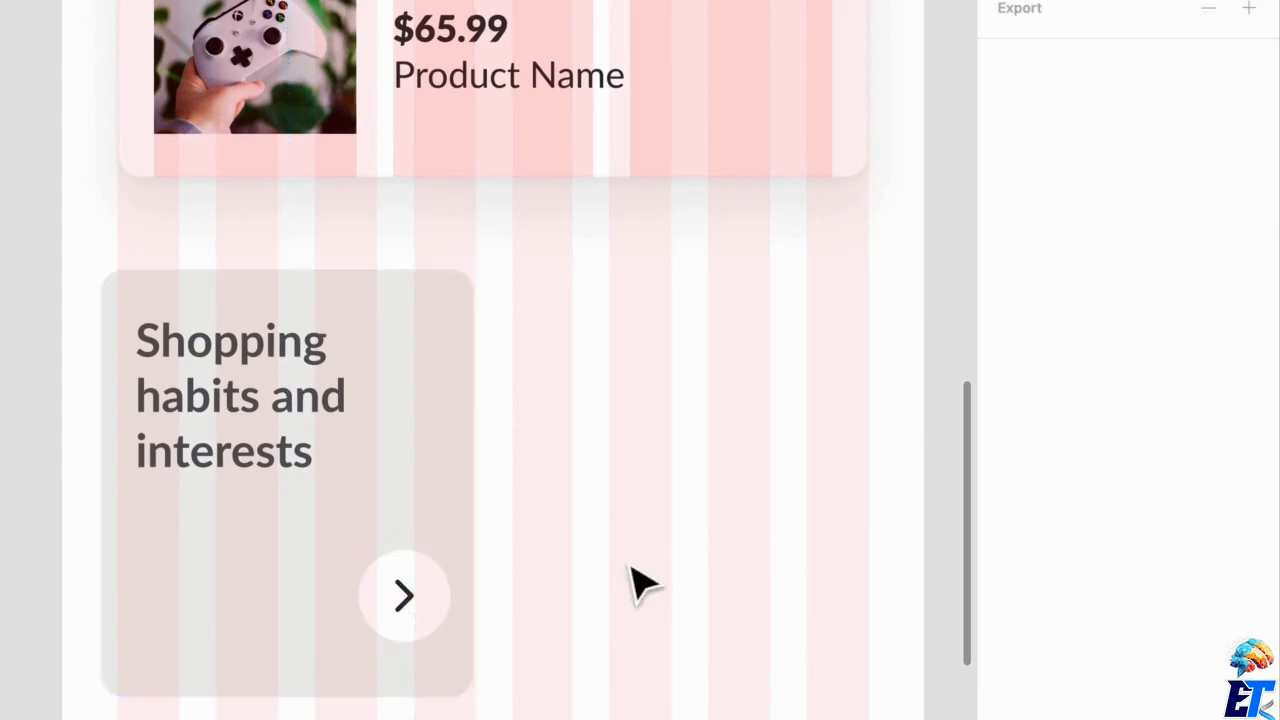
pyautogui.click(128, 600)
pyautogui.moveTo(126, 566); pyautogui.dragTo(136, 566)
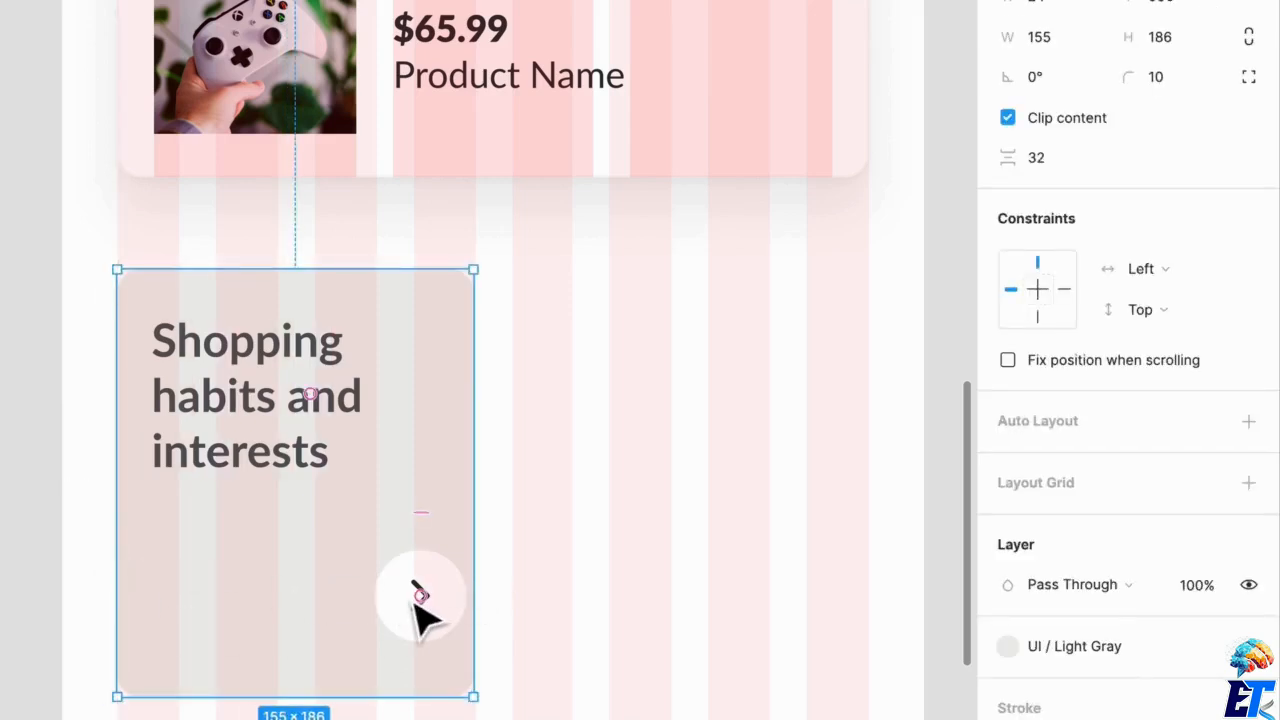
# Move the Chevron frame about 11 px inward from the narrowed card's right edge.
pyautogui.click(455, 600)
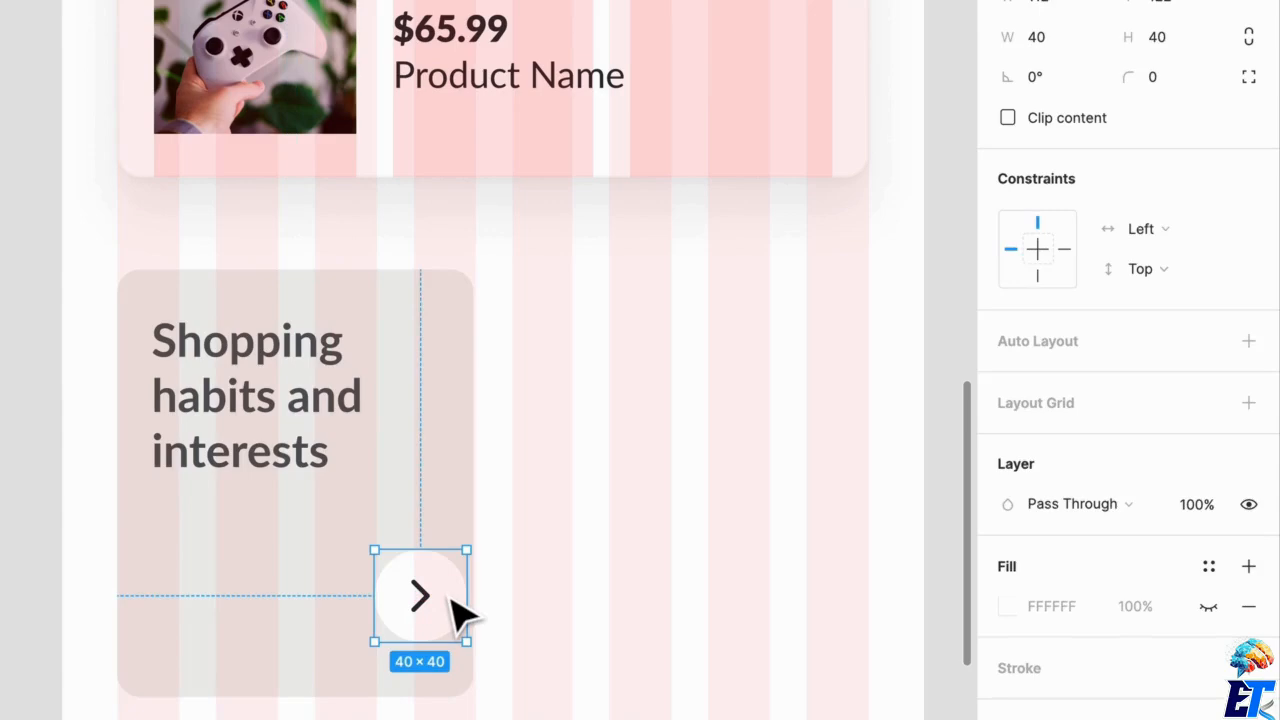
pyautogui.moveTo(452, 600); pyautogui.dragTo(427, 602)
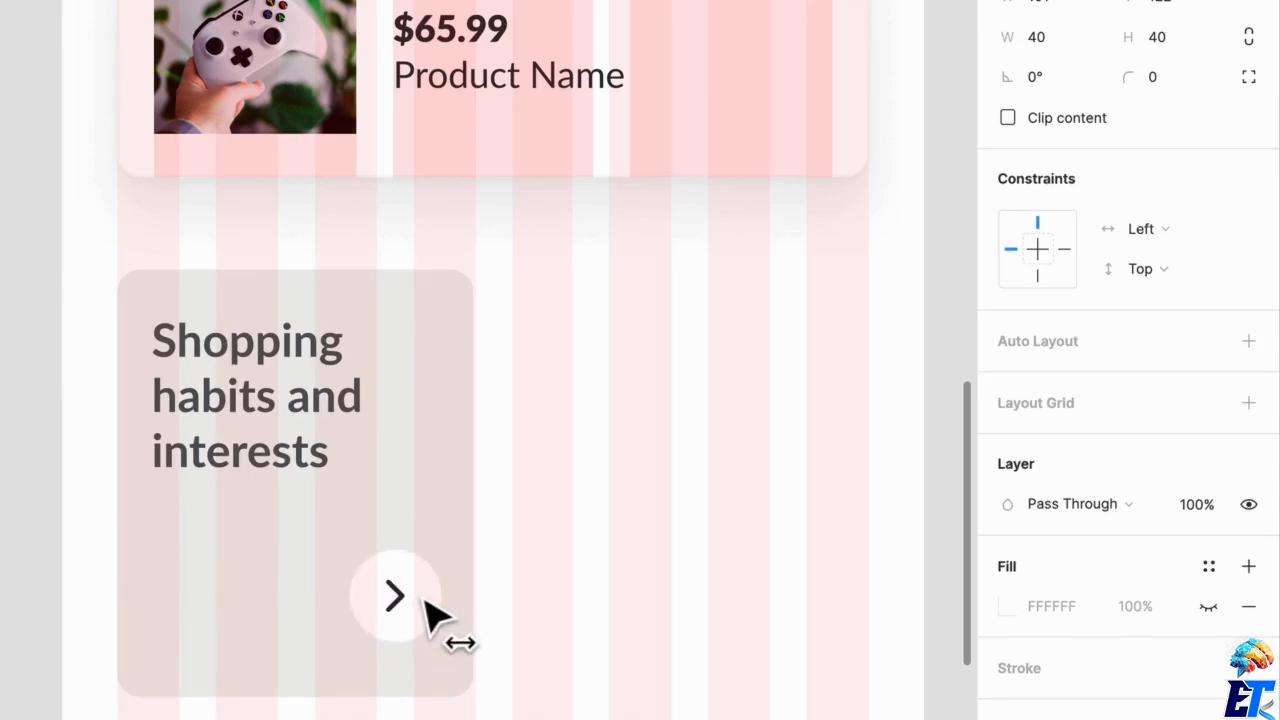
pyautogui.click(487, 399)
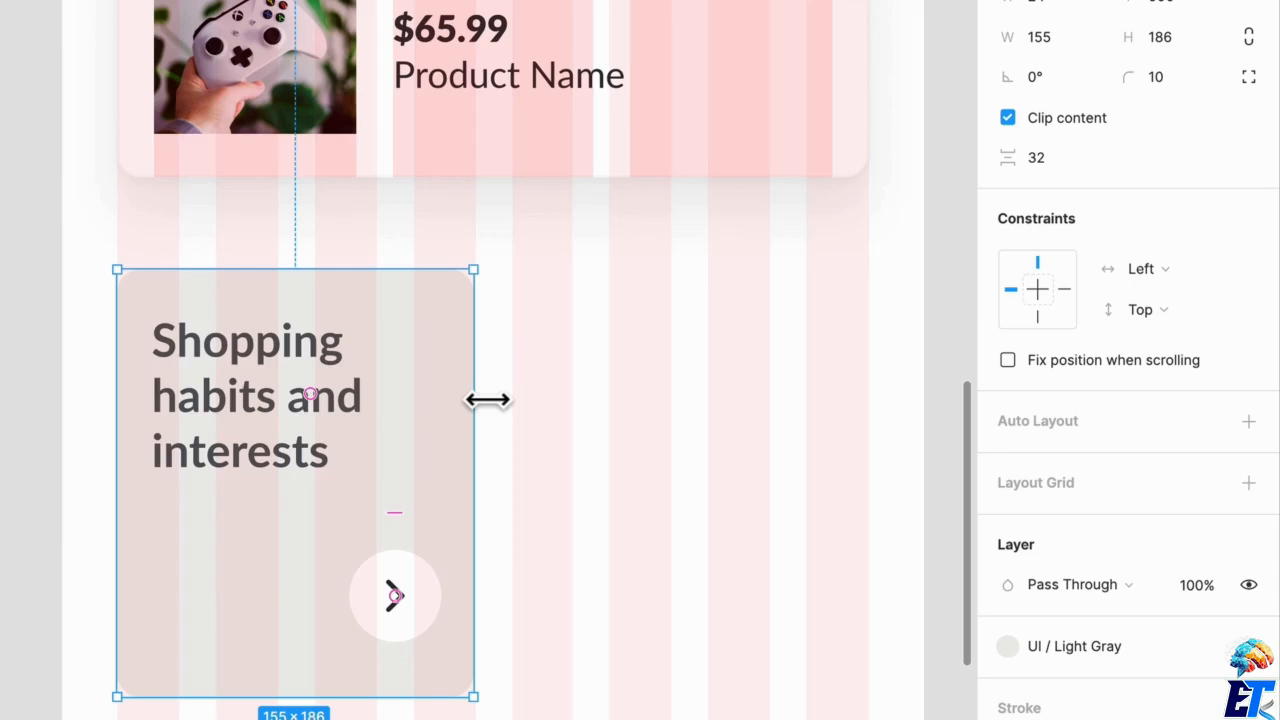
# Stretch the title's text box to the card's full 155 px width so the text wraps onto two lines.
pyautogui.click(265, 465)
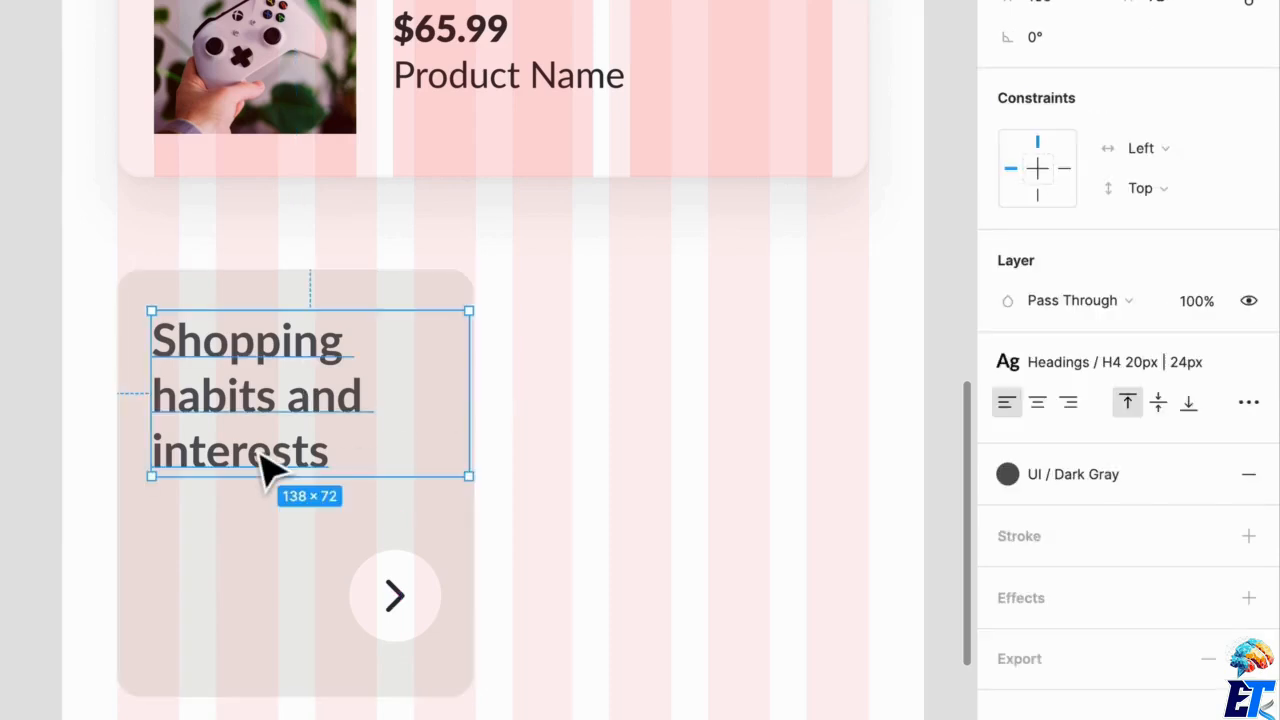
pyautogui.moveTo(469, 426)
pyautogui.mouseDown()
pyautogui.moveTo(456, 426)
pyautogui.moveTo(506, 423)
pyautogui.moveTo(491, 426)
pyautogui.mouseUp()
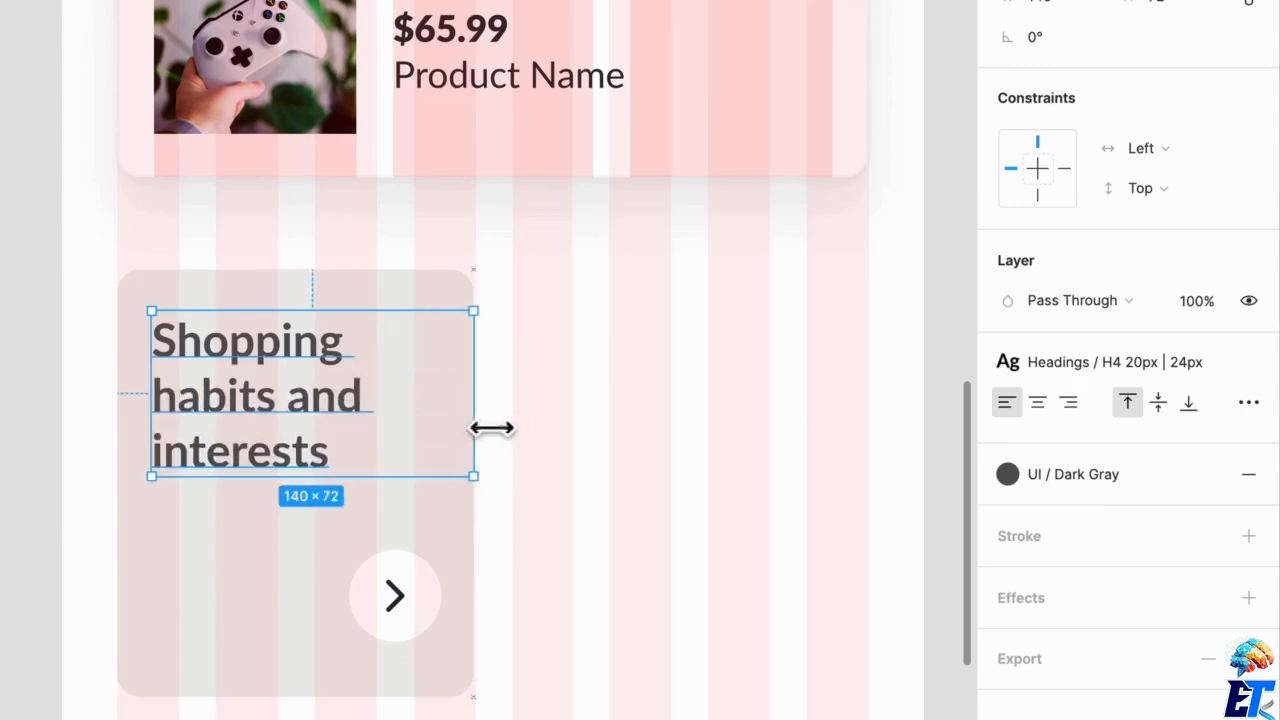
pyautogui.moveTo(179, 427); pyautogui.dragTo(139, 435)
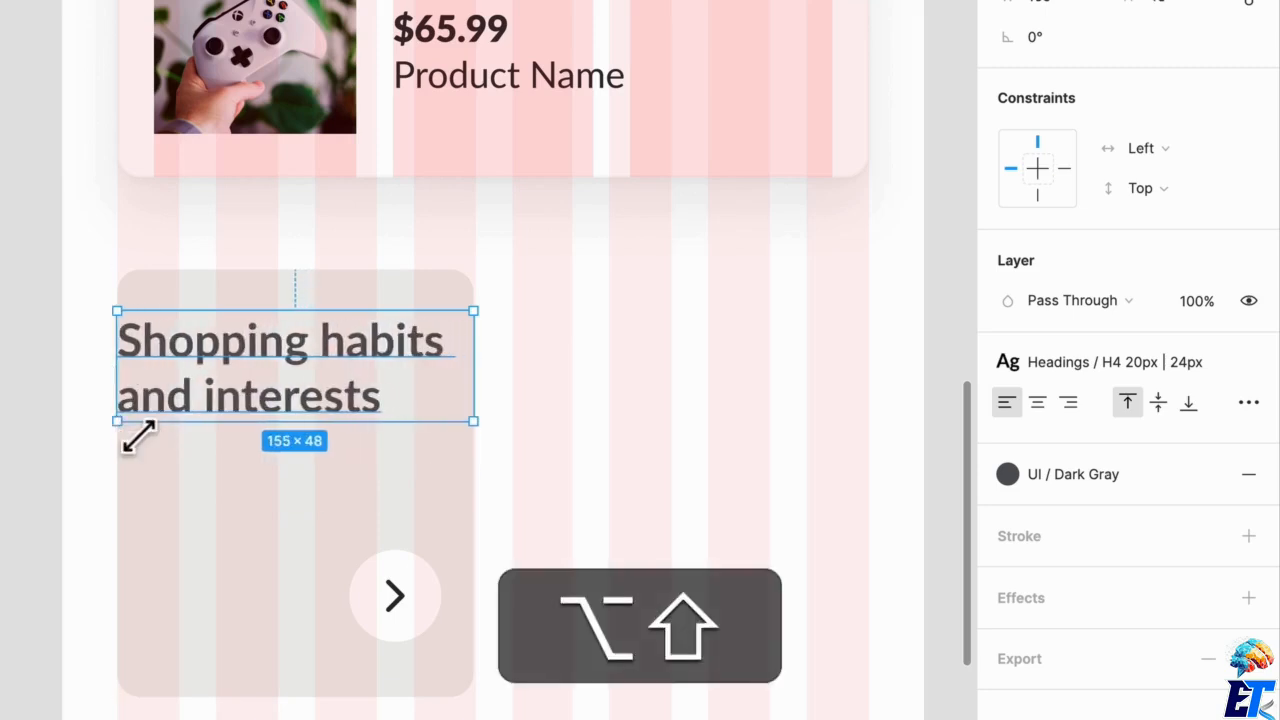
# Shift the title's text box right until it is inset 16 px from the card's left edge.
pyautogui.hotkey('alt', 'shift', 'Right')
pyautogui.hotkey('alt', 'shift', 'Right')
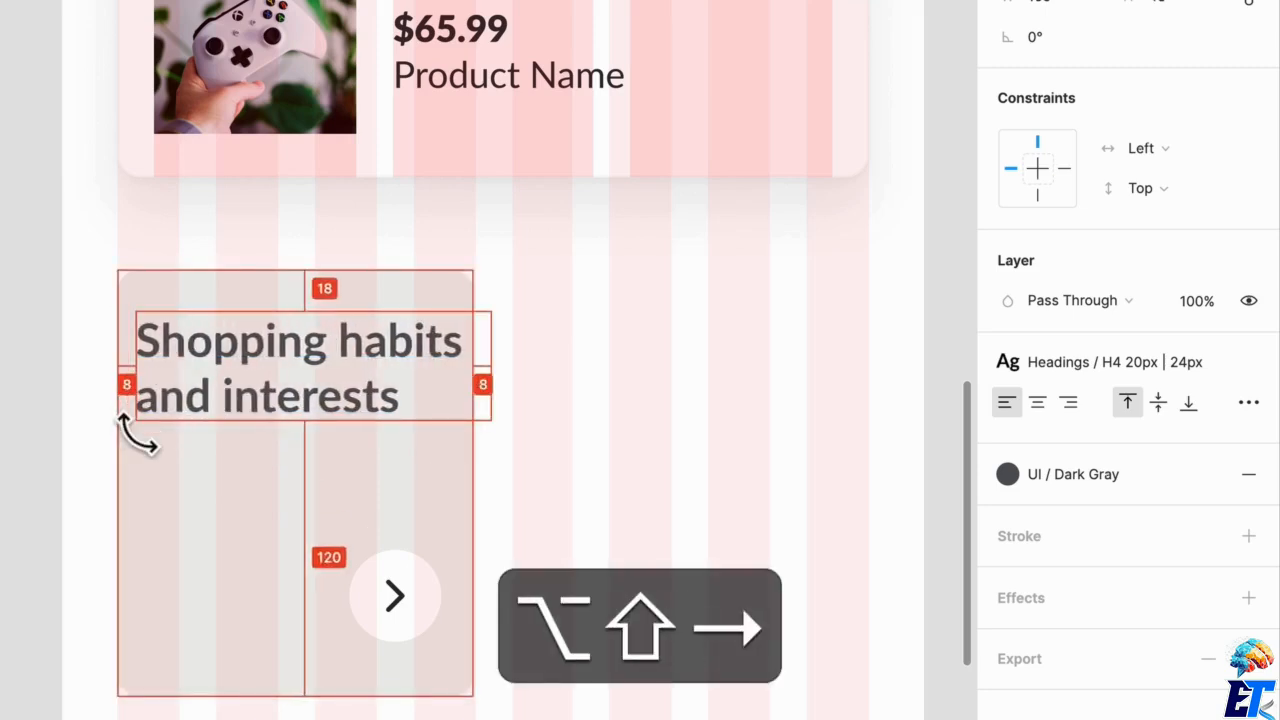
pyautogui.hotkey('alt', 'shift', 'Right')
pyautogui.hotkey('alt', 'shift', 'Right')
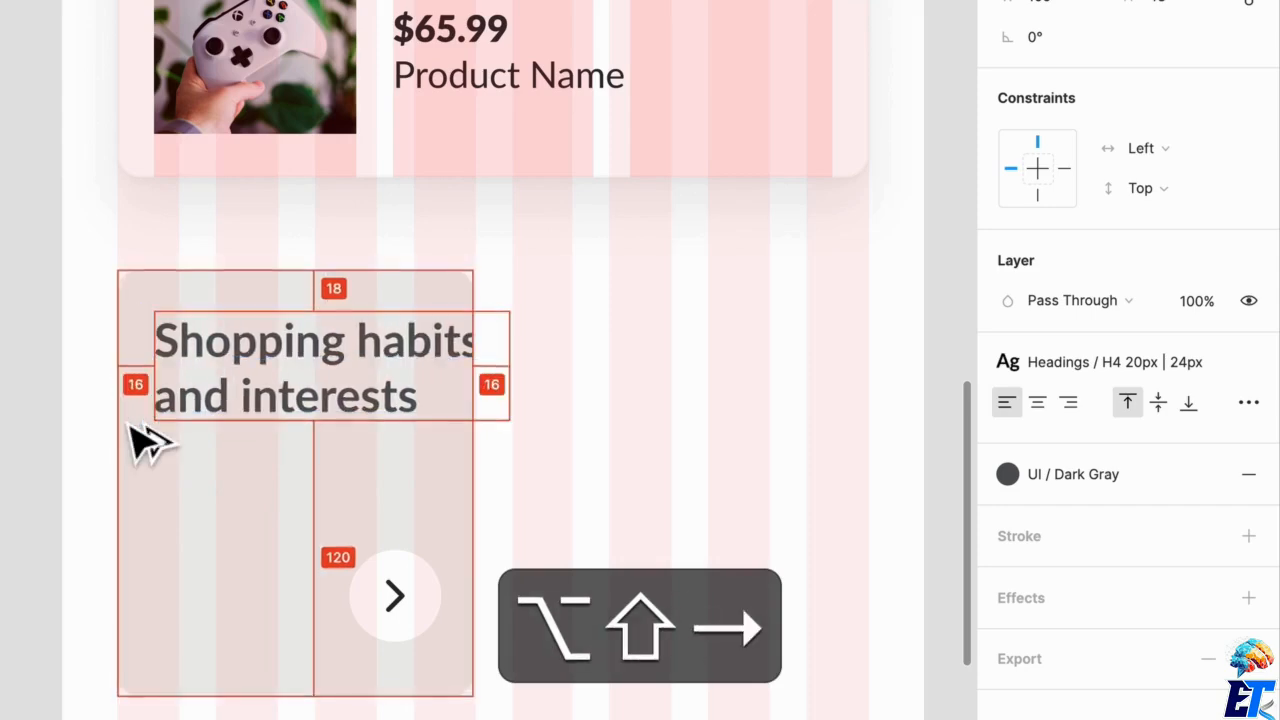
pyautogui.hotkey('alt', 'shift', 'Left')
pyautogui.hotkey('alt', 'shift', 'Right')
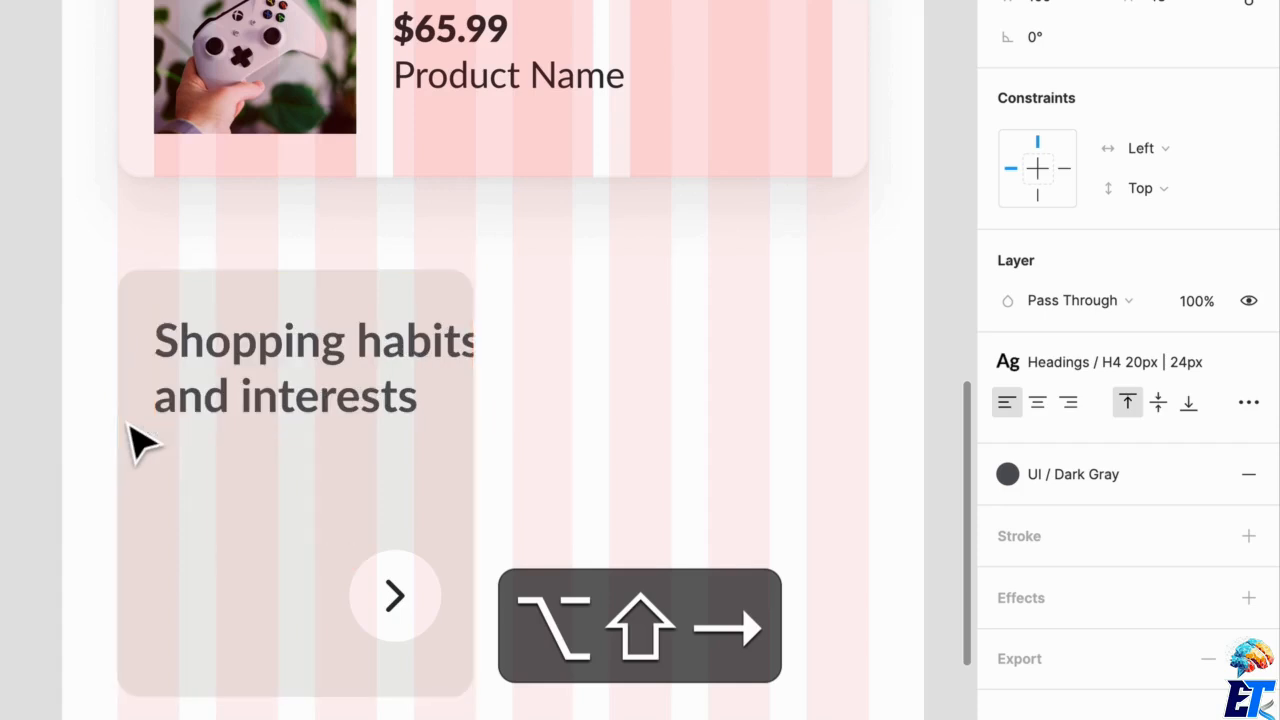
pyautogui.hotkey('alt', 'shift', 'Up')
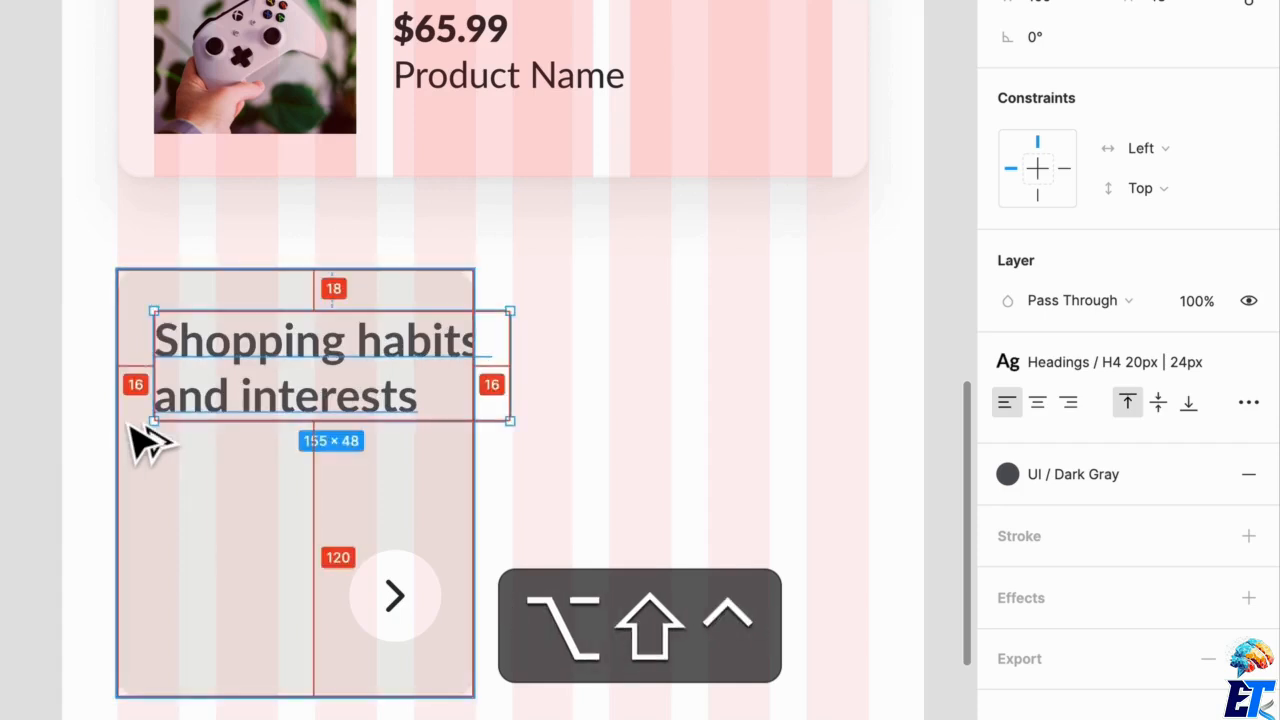
# Narrow the title's text box to 123 px wide so it sits 16 px from the card's right edge.
pyautogui.hotkey('ctrl', 'alt', 'shift', 'Left')
pyautogui.hotkey('ctrl', 'alt', 'shift', 'Left')
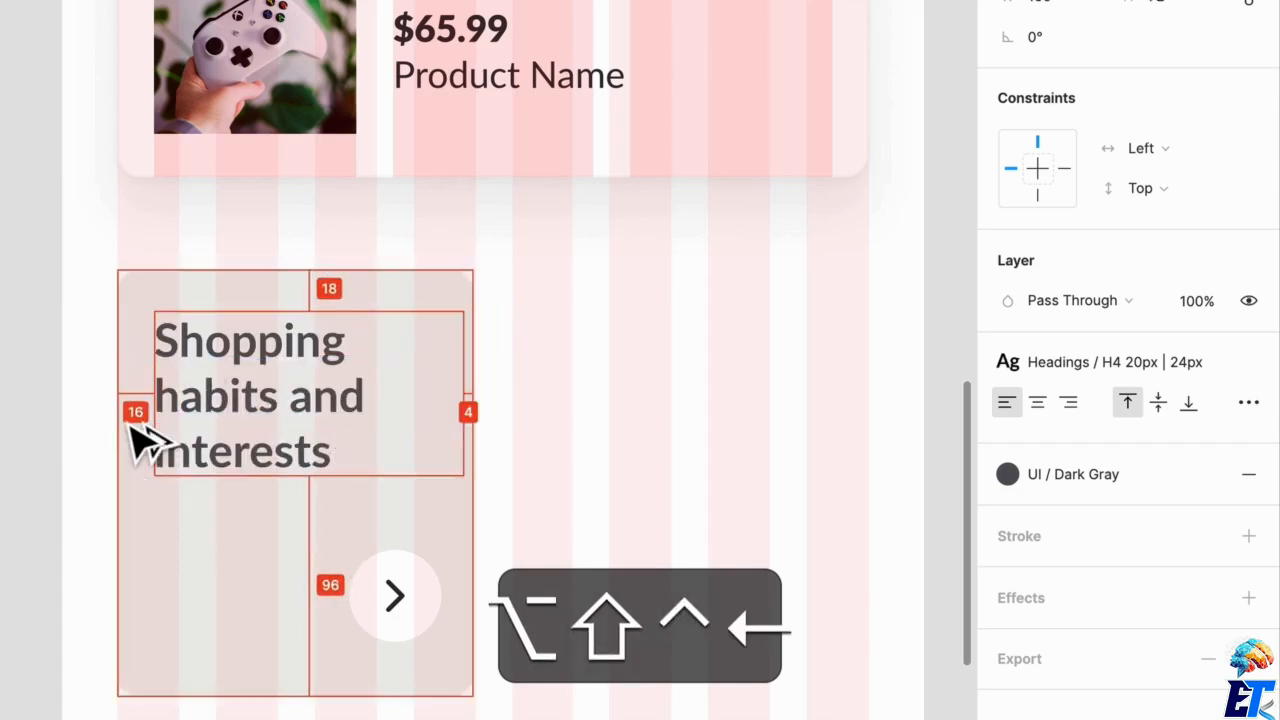
pyautogui.hotkey('ctrl', 'alt', 'shift', 'Left')
pyautogui.hotkey('ctrl', 'alt', 'shift', 'Left')
pyautogui.hotkey('ctrl', 'alt', 'shift', 'Left')
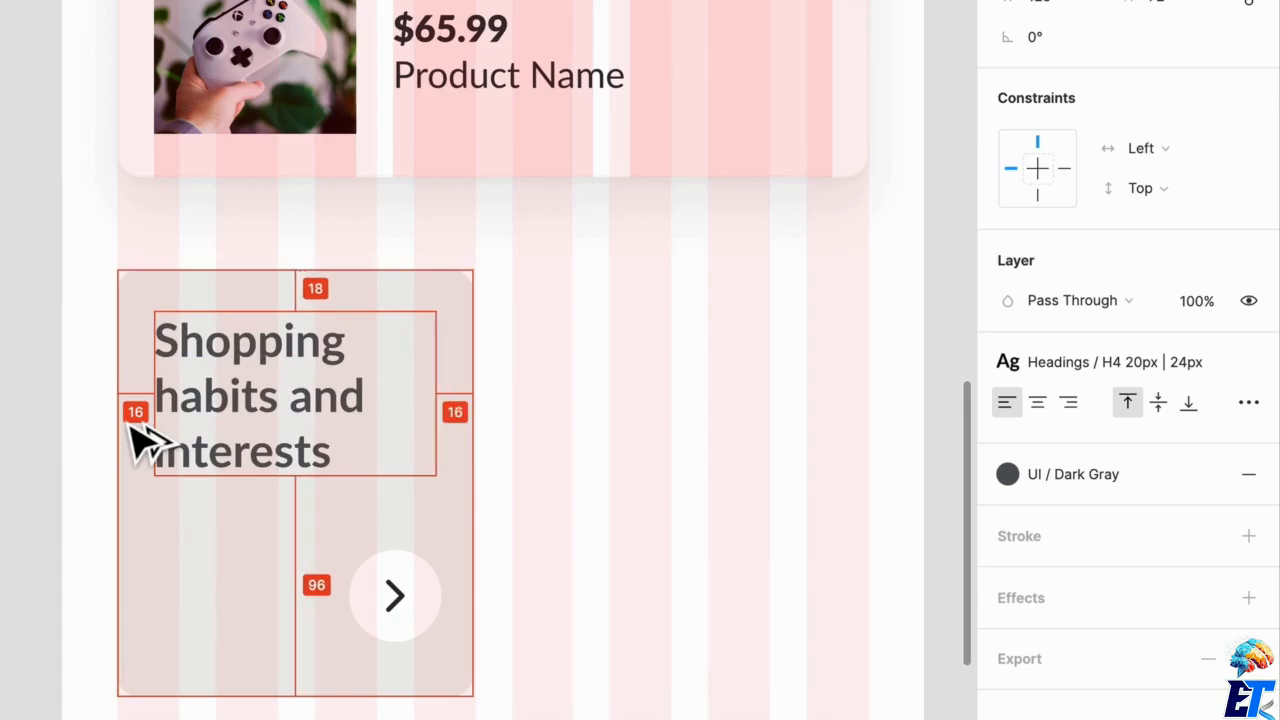
pyautogui.click(545, 392)
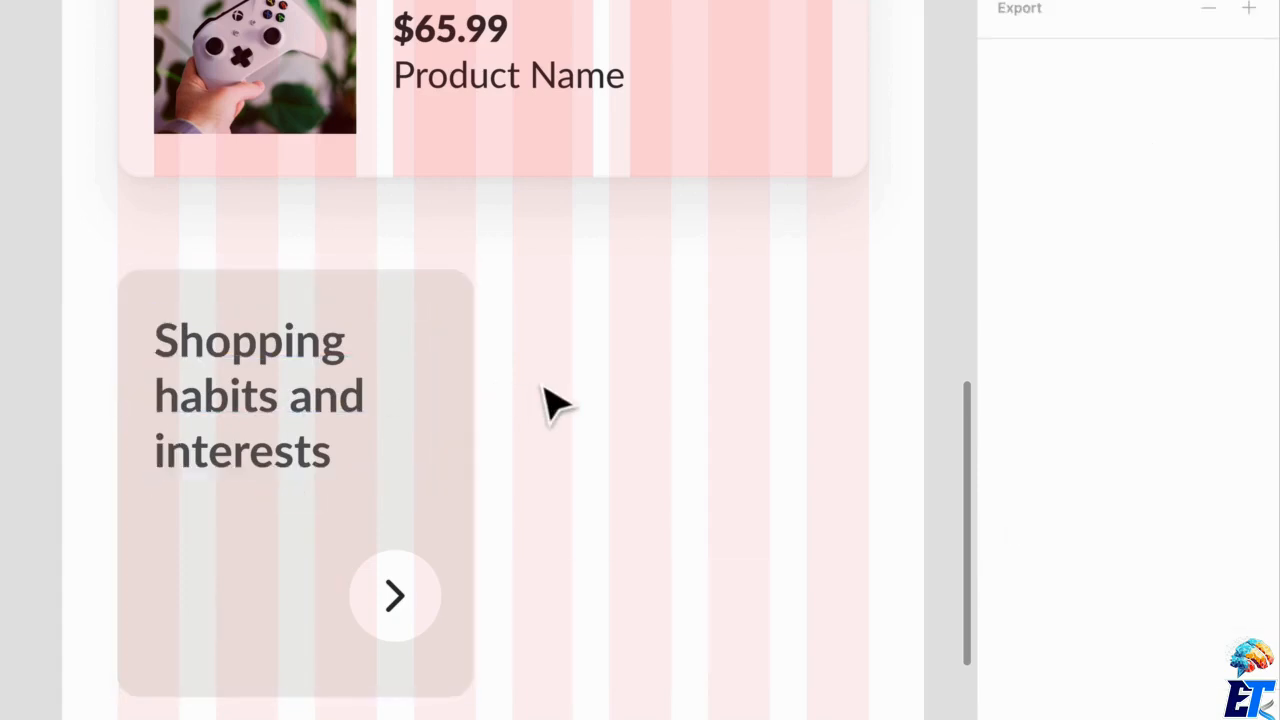
# Nudge the Chevron frame 2 px left so its right inset in the card is 16 px.
pyautogui.click(443, 643)
pyautogui.click(425, 625)
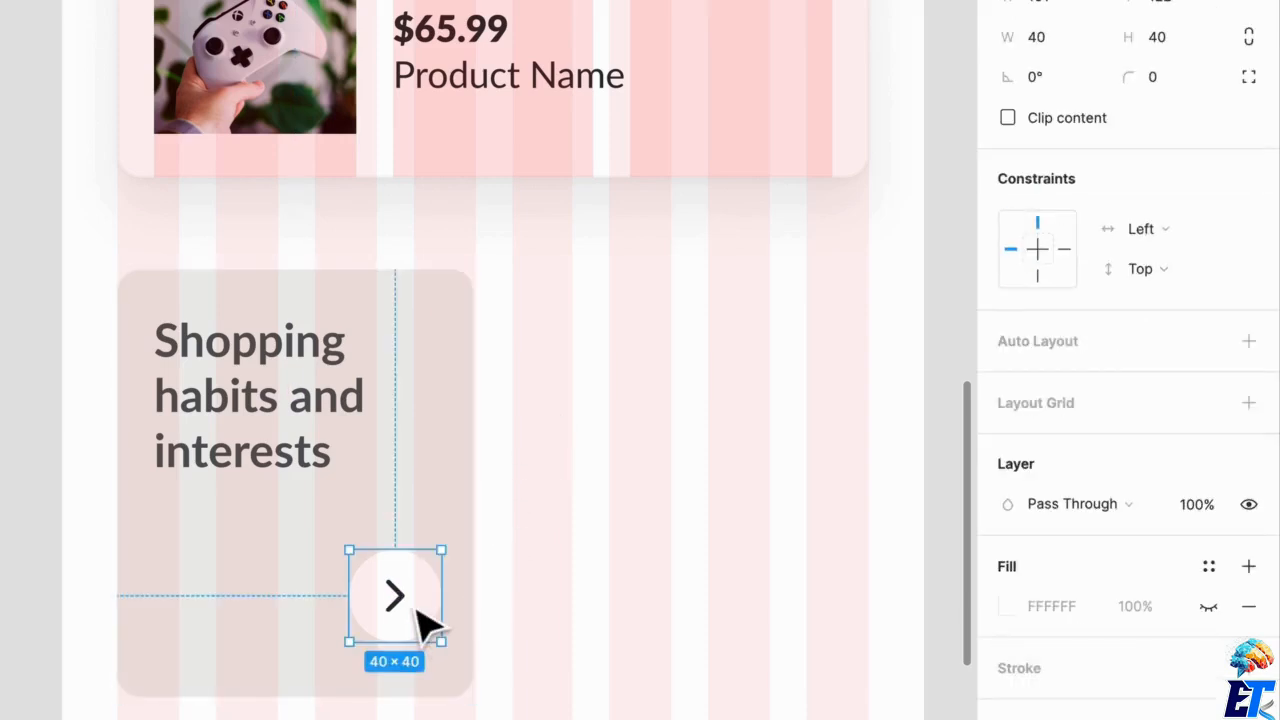
pyautogui.press('Left')
pyautogui.press('Left')
# Shorten the card to 154 px high and move the Chevron frame up to about 16 px above its bottom edge.
pyautogui.click(475, 408)
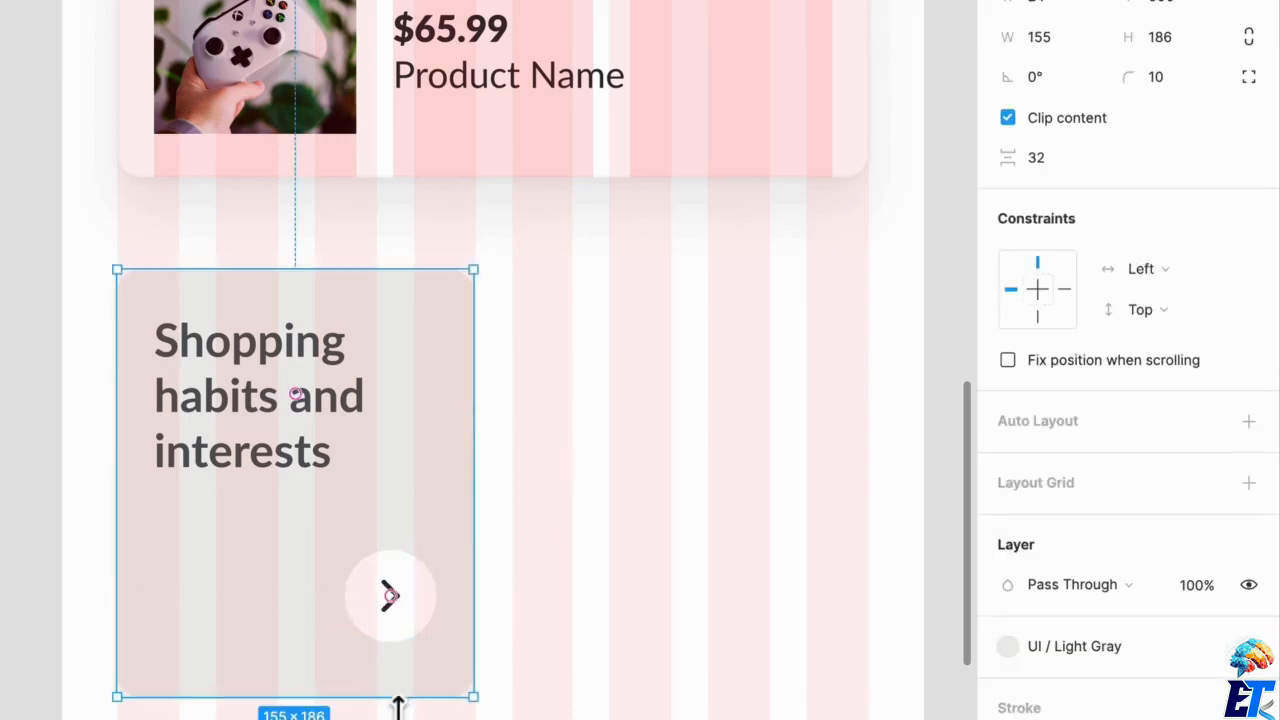
pyautogui.moveTo(398, 706); pyautogui.dragTo(402, 643)
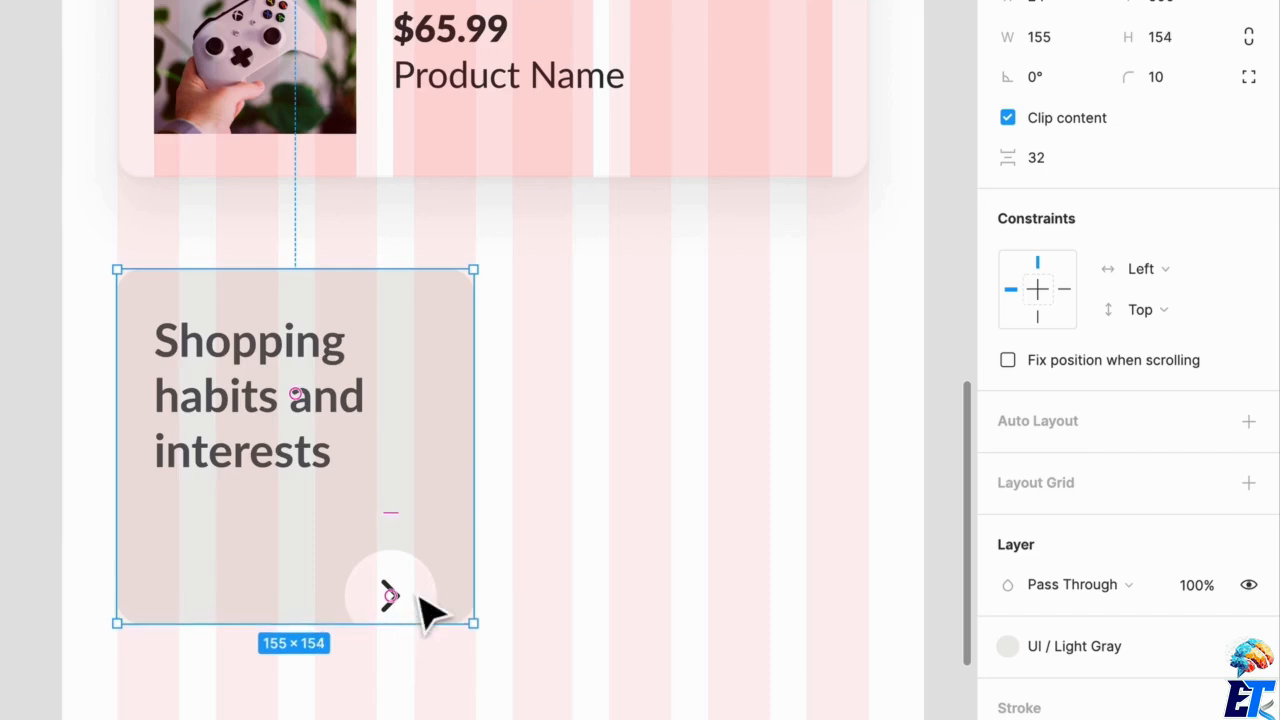
pyautogui.click(420, 598)
pyautogui.moveTo(428, 615); pyautogui.dragTo(430, 612)
pyautogui.click(428, 615)
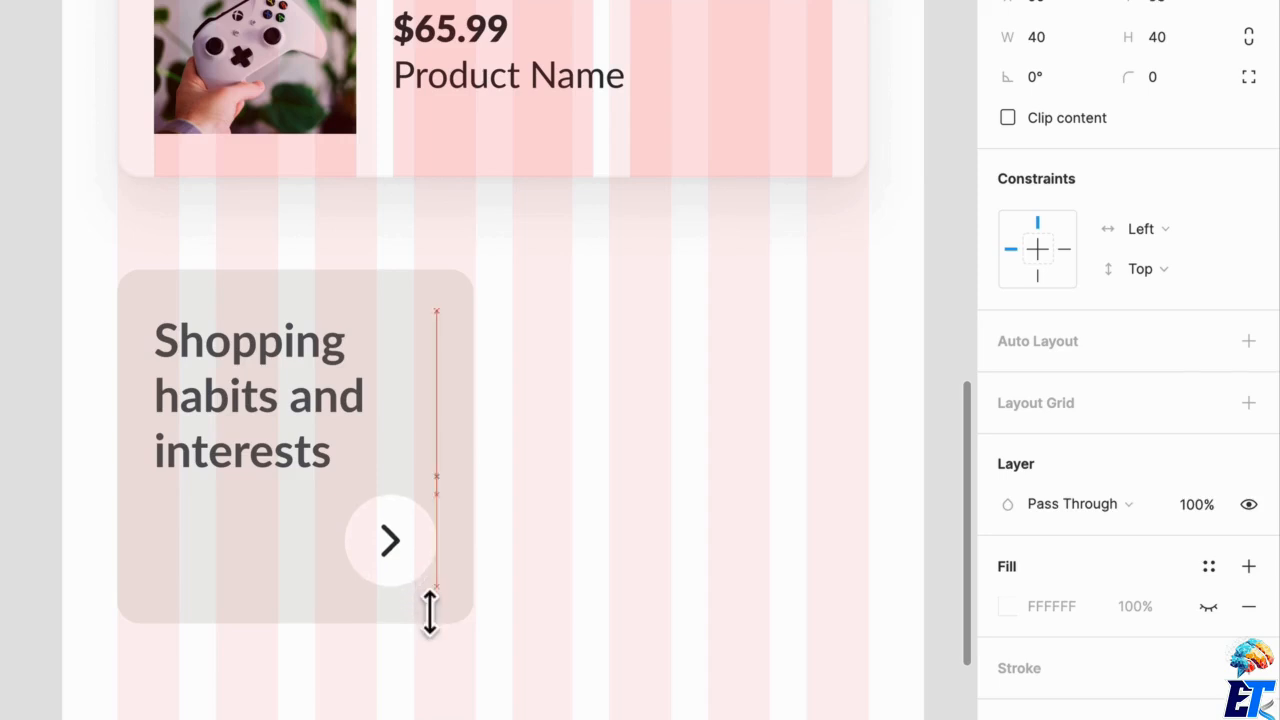
pyautogui.click(607, 588)
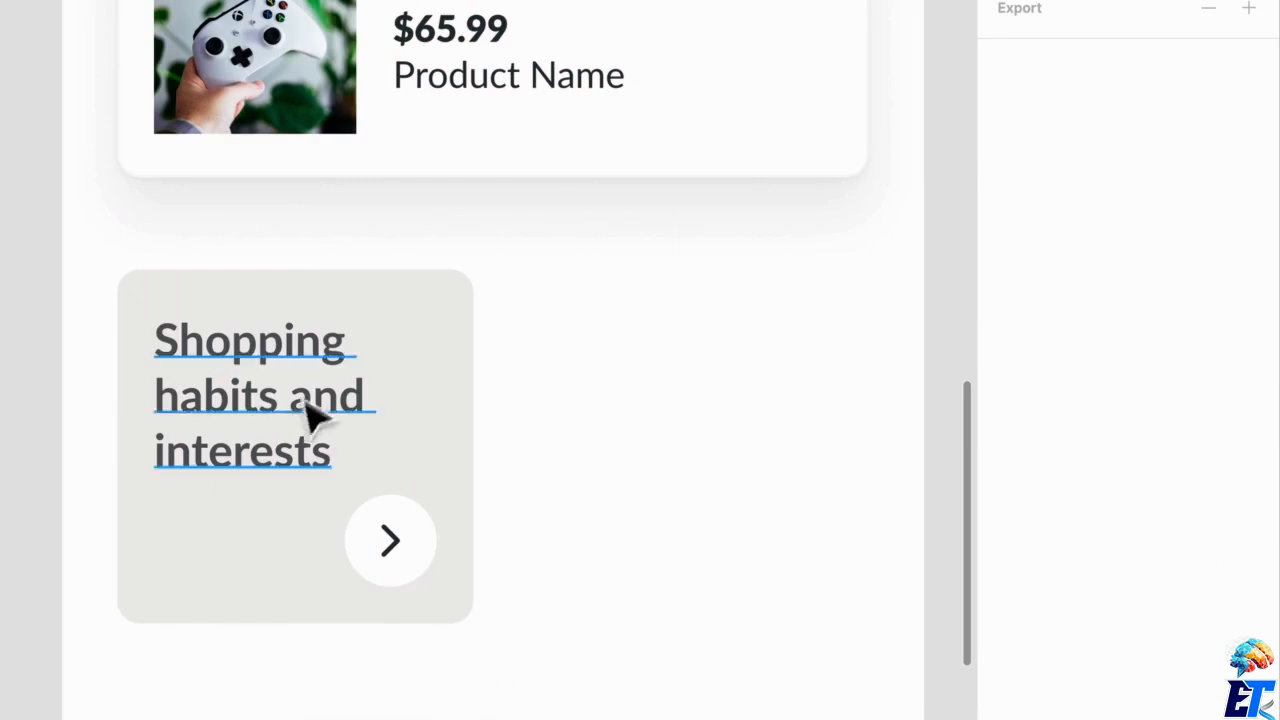
pyautogui.click(303, 433)
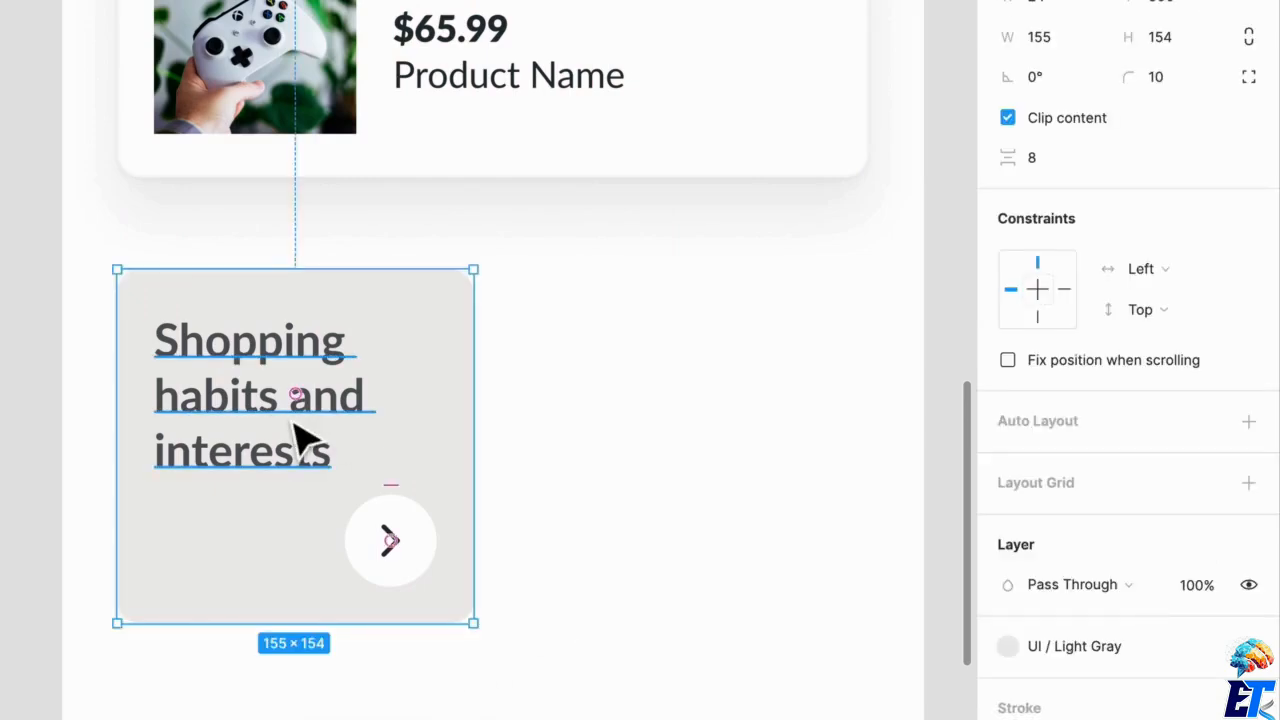
pyautogui.doubleClick(292, 421)
pyautogui.press('super+r')
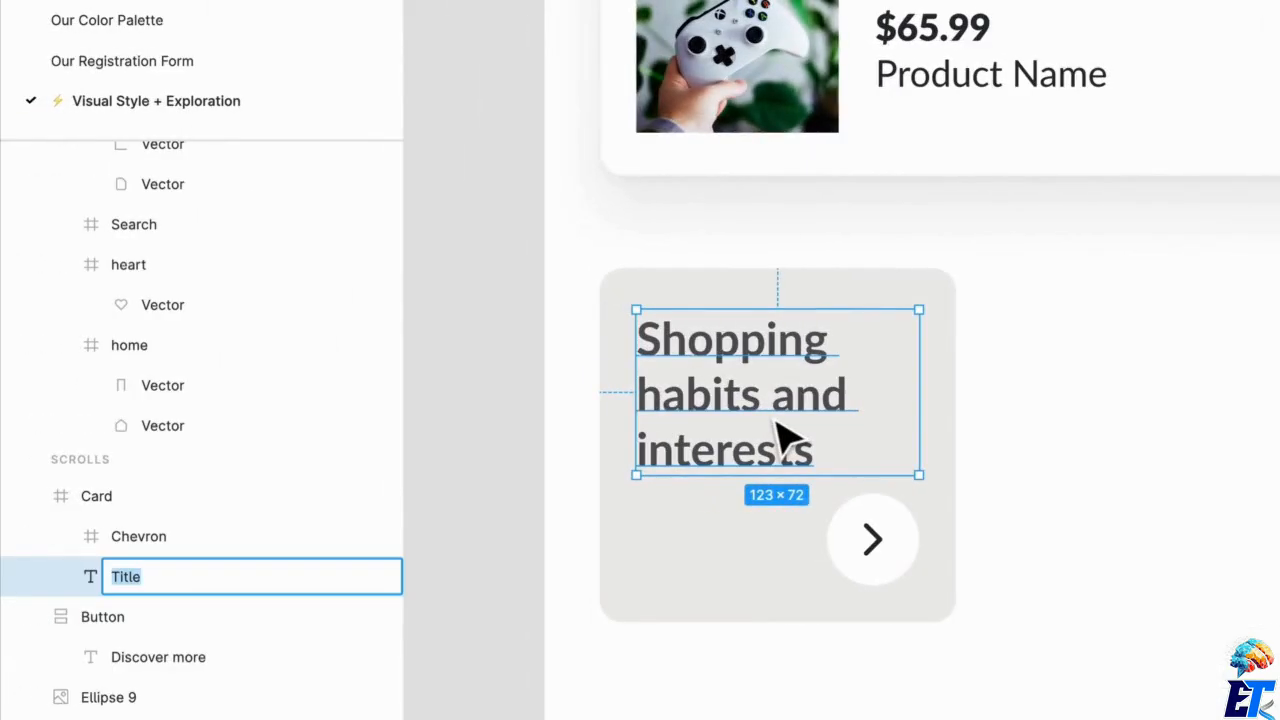
pyautogui.press('Escape')
pyautogui.press('Escape')
# Duplicate the "Shopping habits and interests" card to its right, leaving a 16 px gap between the two cards.
pyautogui.scroll(-2, 991, 500)
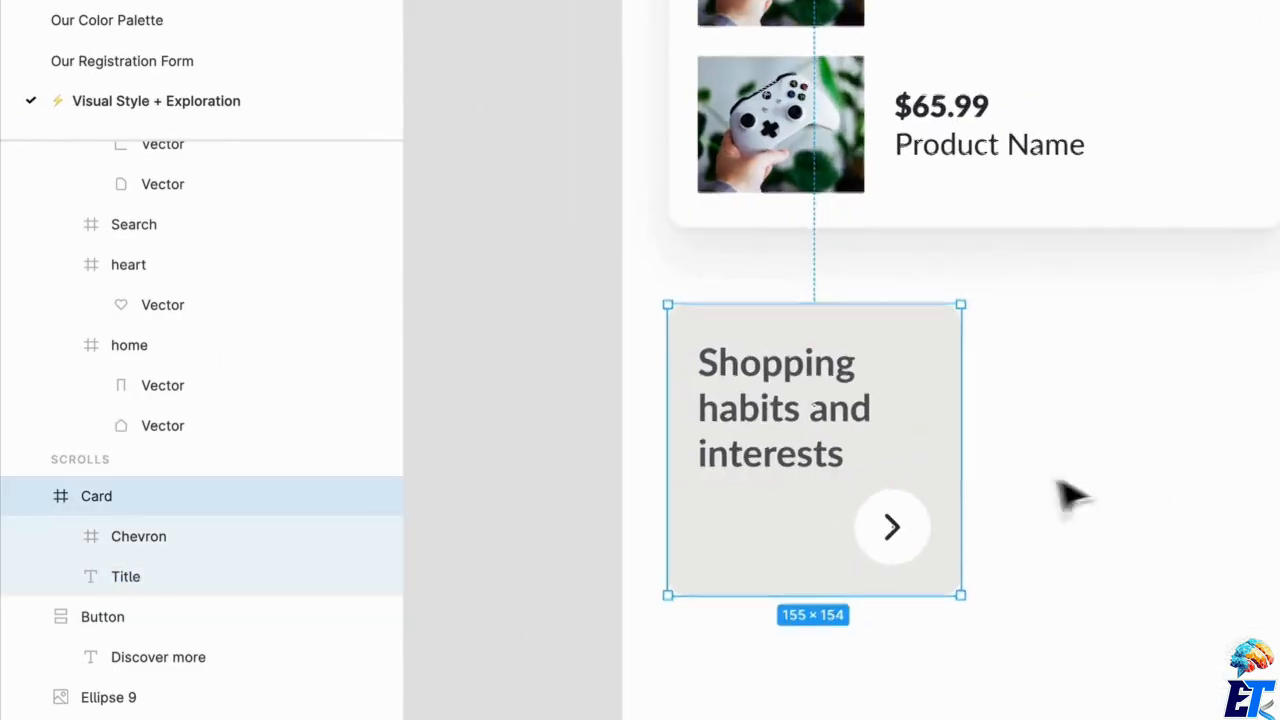
pyautogui.click(1070, 495)
pyautogui.click(735, 528)
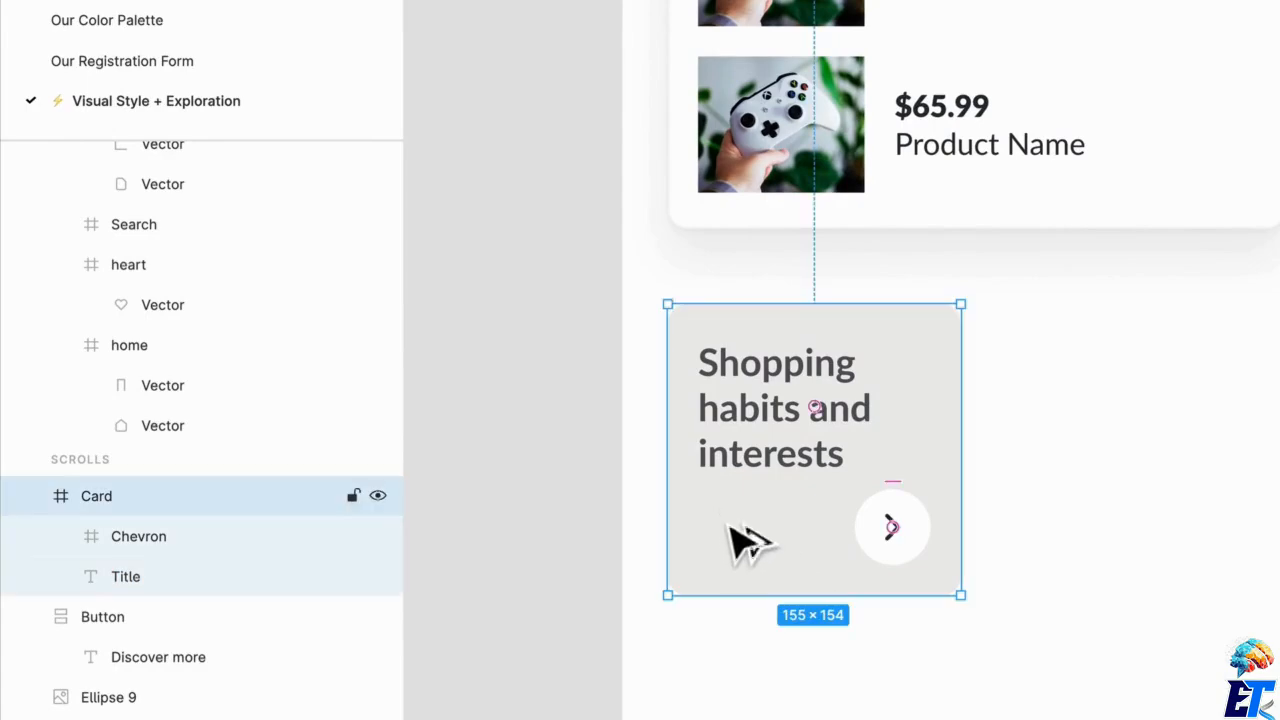
pyautogui.moveTo(740, 540); pyautogui.dragTo(1066, 570)
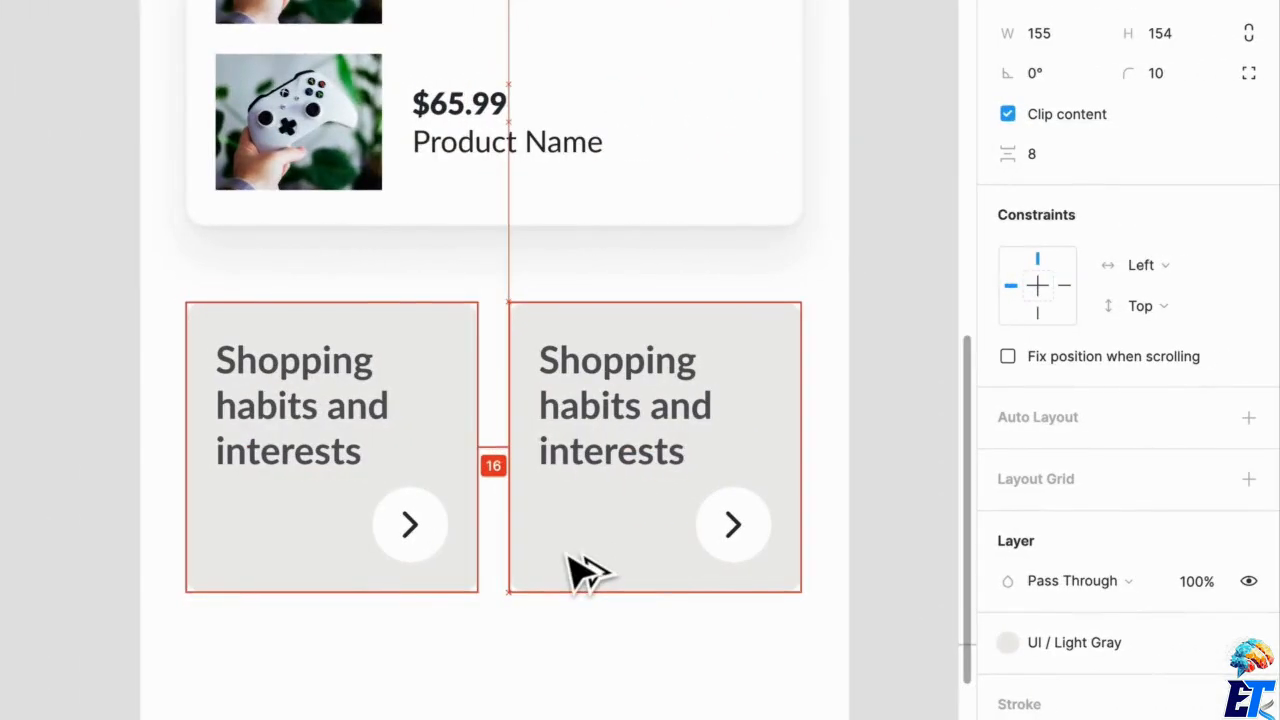
pyautogui.moveTo(583, 572); pyautogui.dragTo(583, 572)
# Replace the duplicated card's title with "Today's trending items".
pyautogui.doubleClick(634, 457)
pyautogui.doubleClick(614, 427)
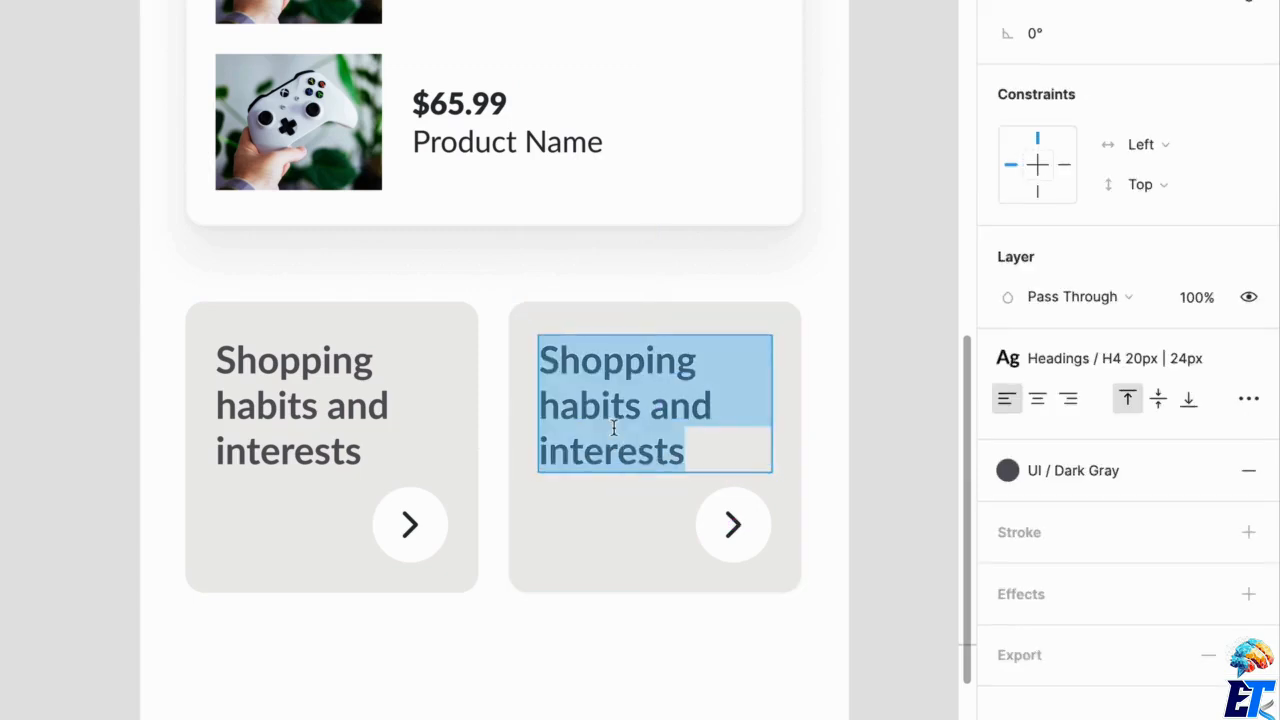
pyautogui.write('To')
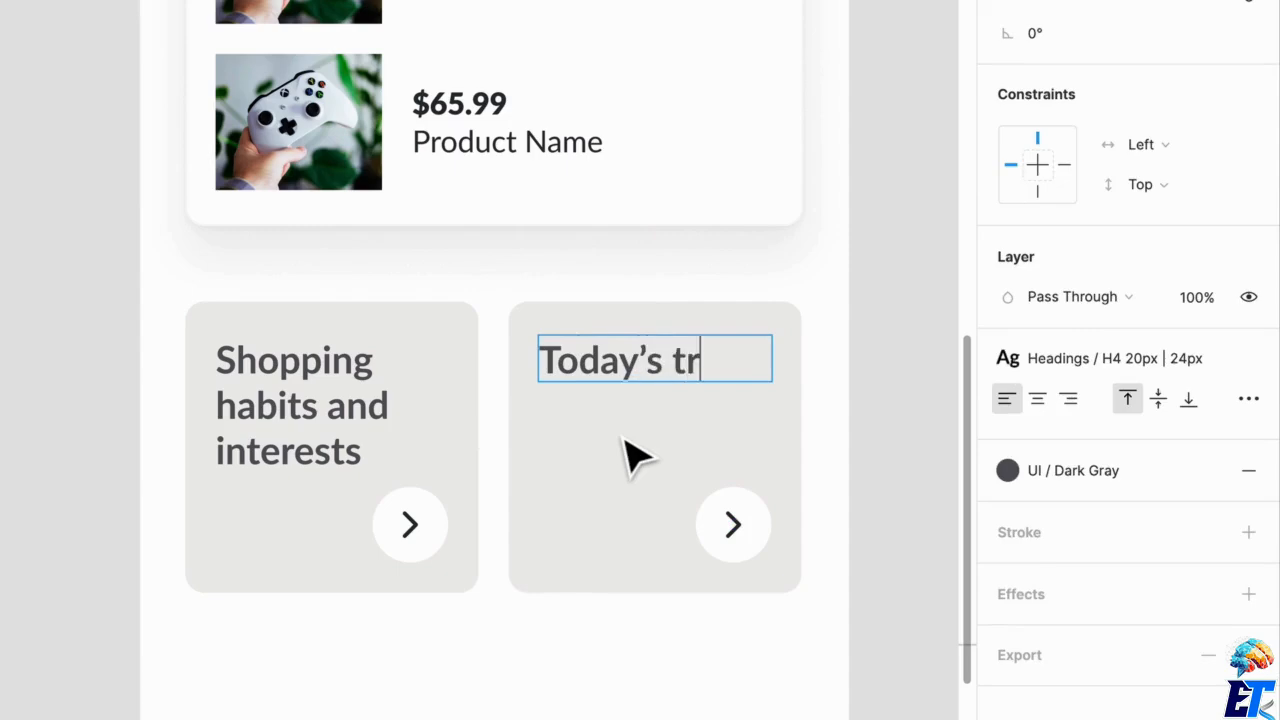
pyautogui.write("day's trending")
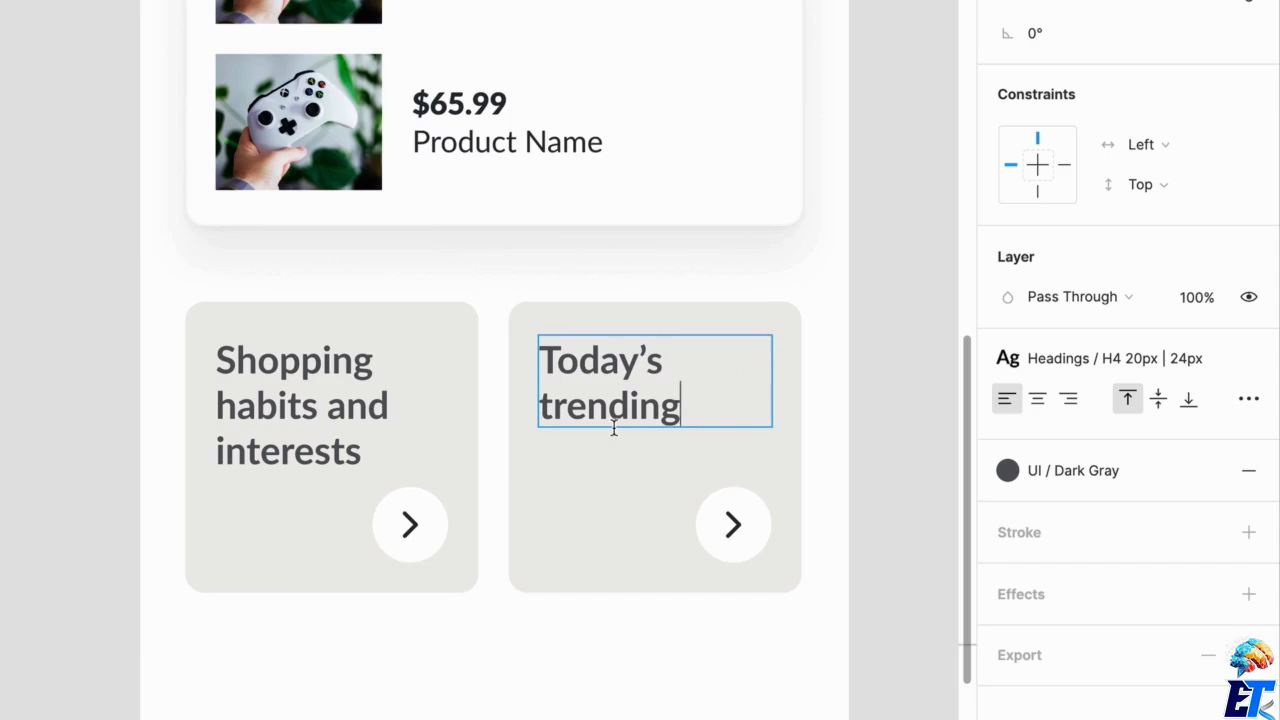
pyautogui.write('ems')
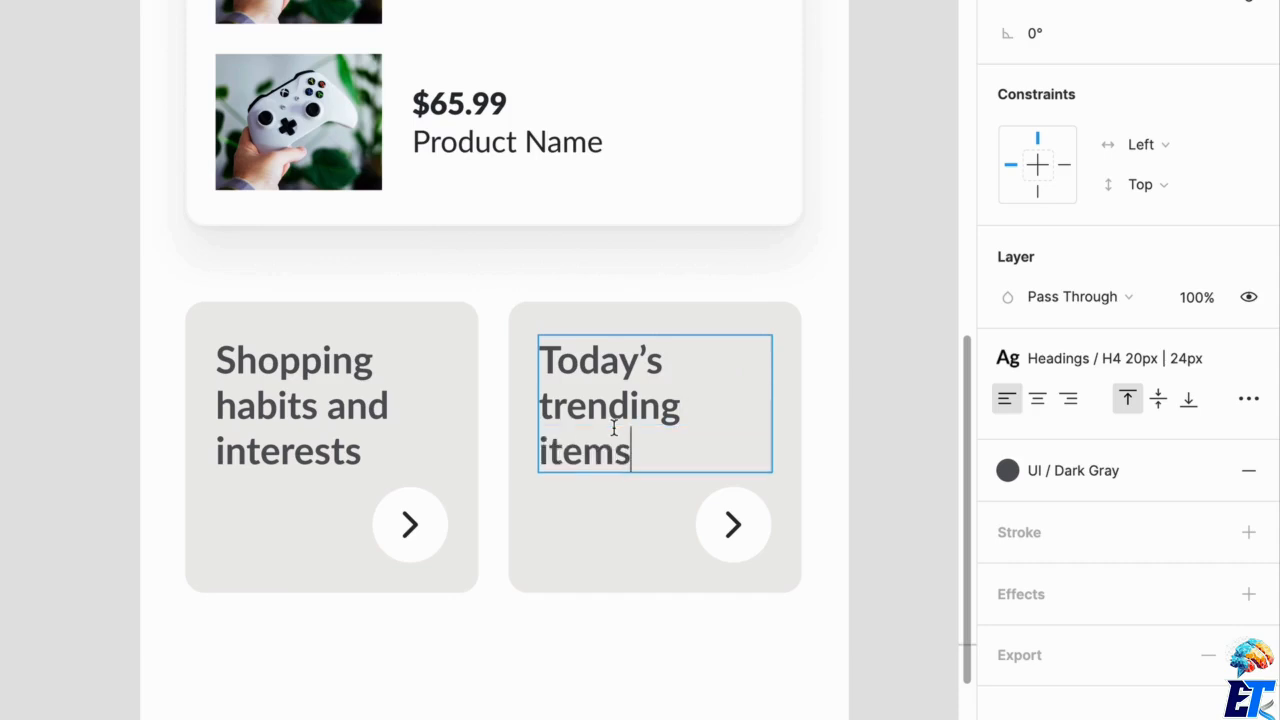
pyautogui.press('Escape')
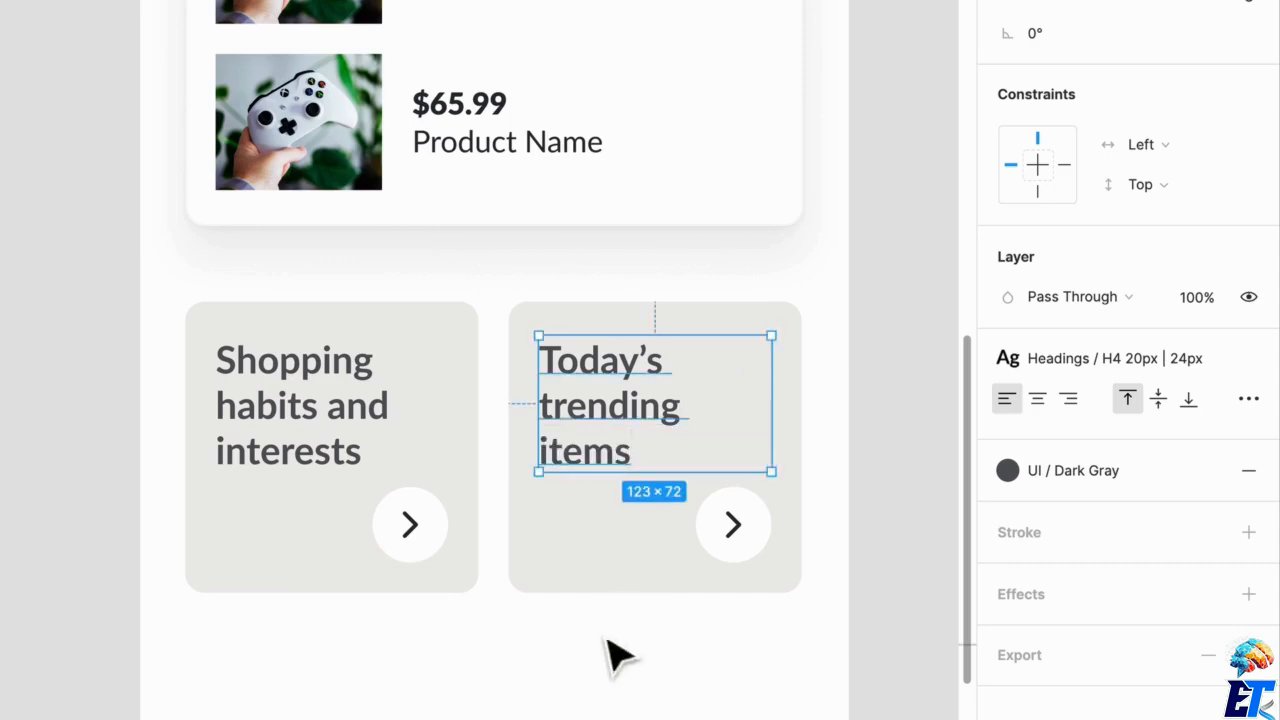
# Fill the "Today's trending items" card with the tan Secondary color style.
pyautogui.click(629, 575)
pyautogui.click(1085, 657)
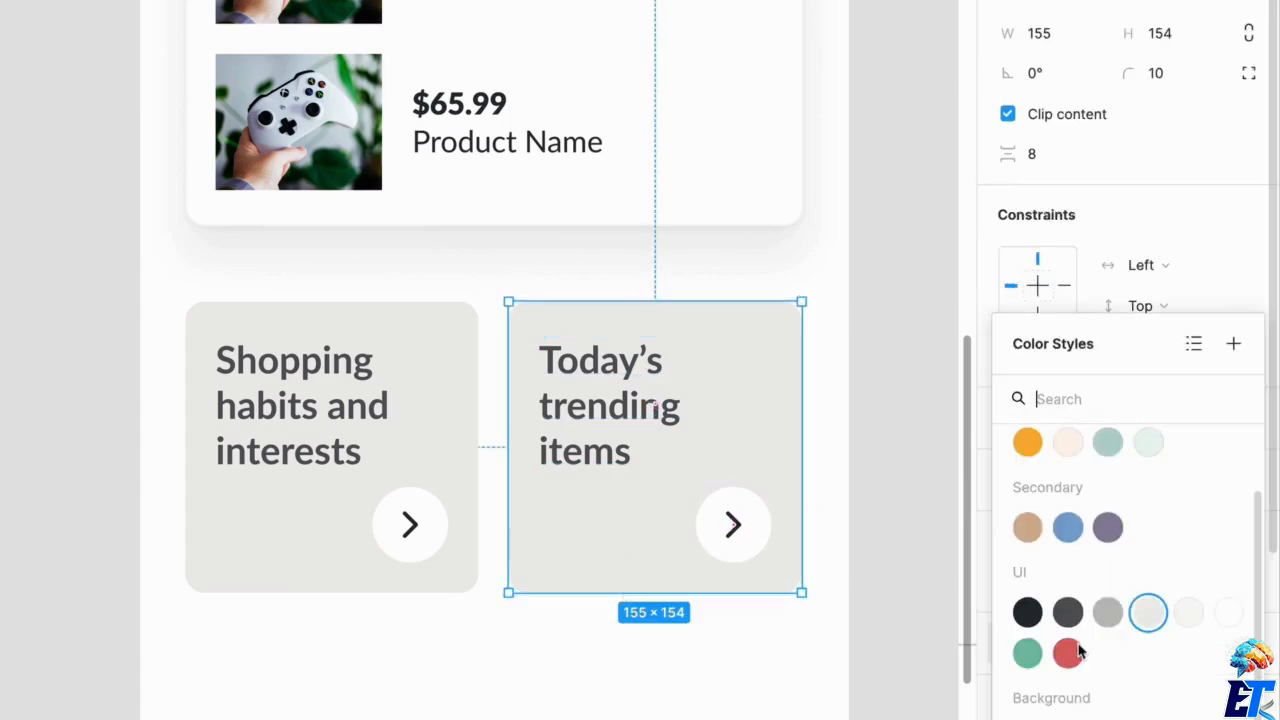
pyautogui.click(1028, 527)
# Apply the Text / White color style to the "Today's trending items" title.
pyautogui.click(591, 471)
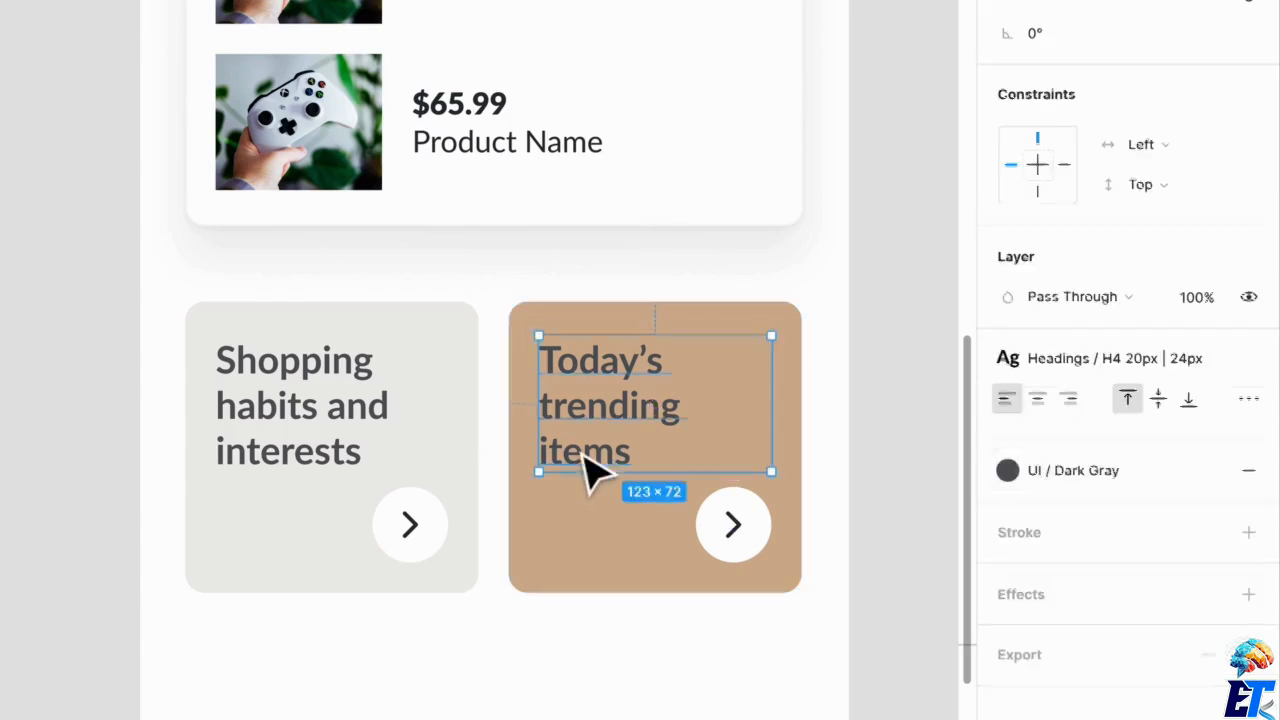
pyautogui.click(1042, 470)
pyautogui.scroll(-2, 1118, 677)
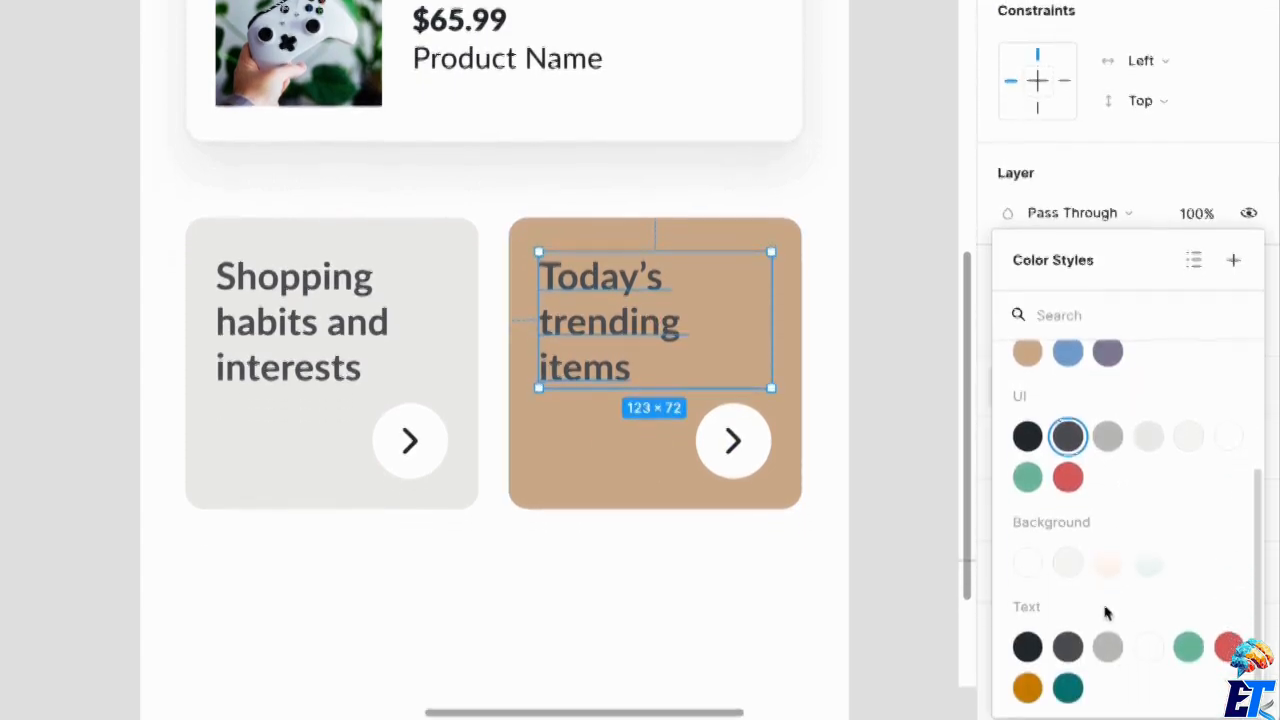
pyautogui.click(1142, 645)
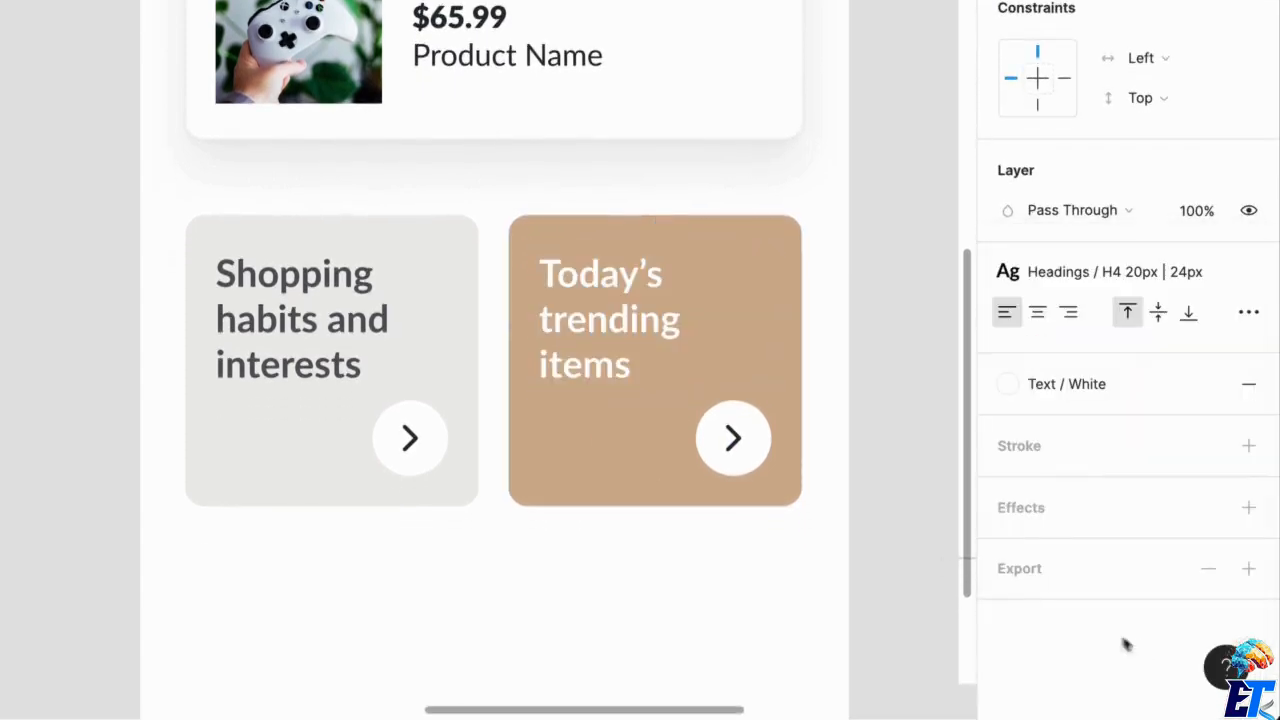
pyautogui.click(667, 612)
# Duplicate the "Shopping habits and interests" card directly below with a 16 px gap and retitle the copy "Incoming! Flash deals".
pyautogui.scroll(-1, 554, 533)
pyautogui.scroll(-2, 556, 545)
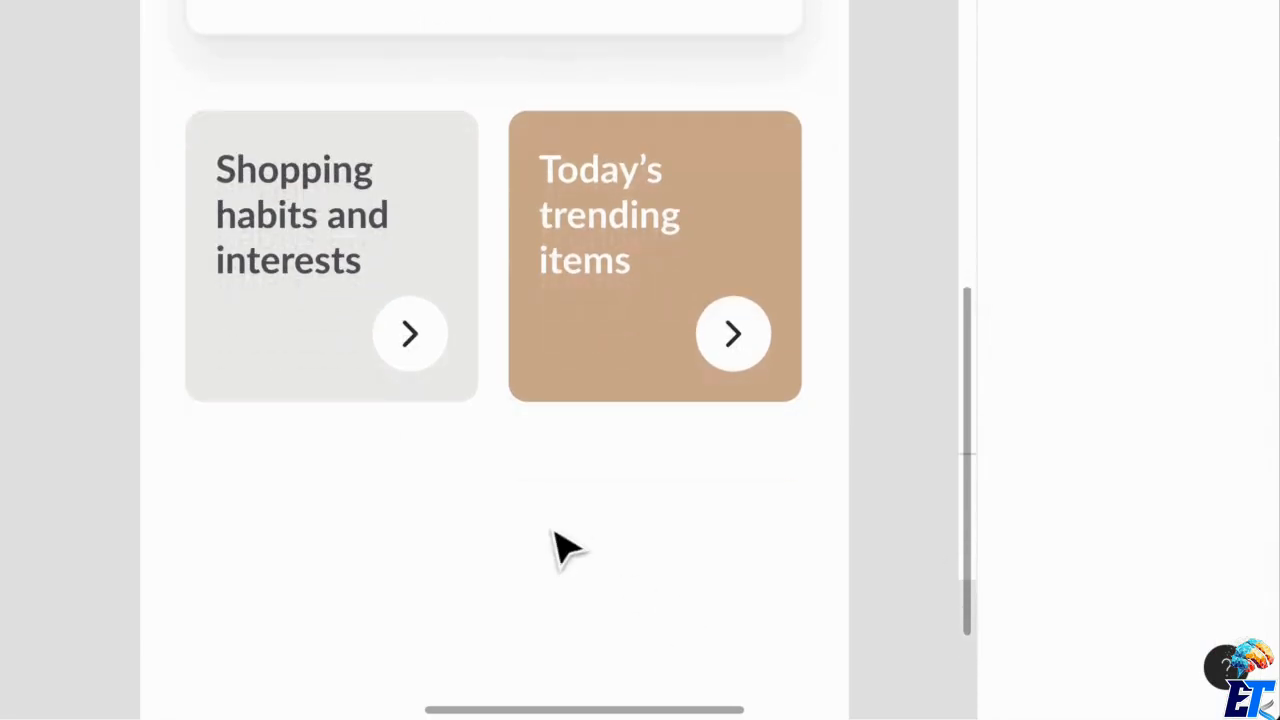
pyautogui.moveTo(223, 271); pyautogui.dragTo(297, 570)
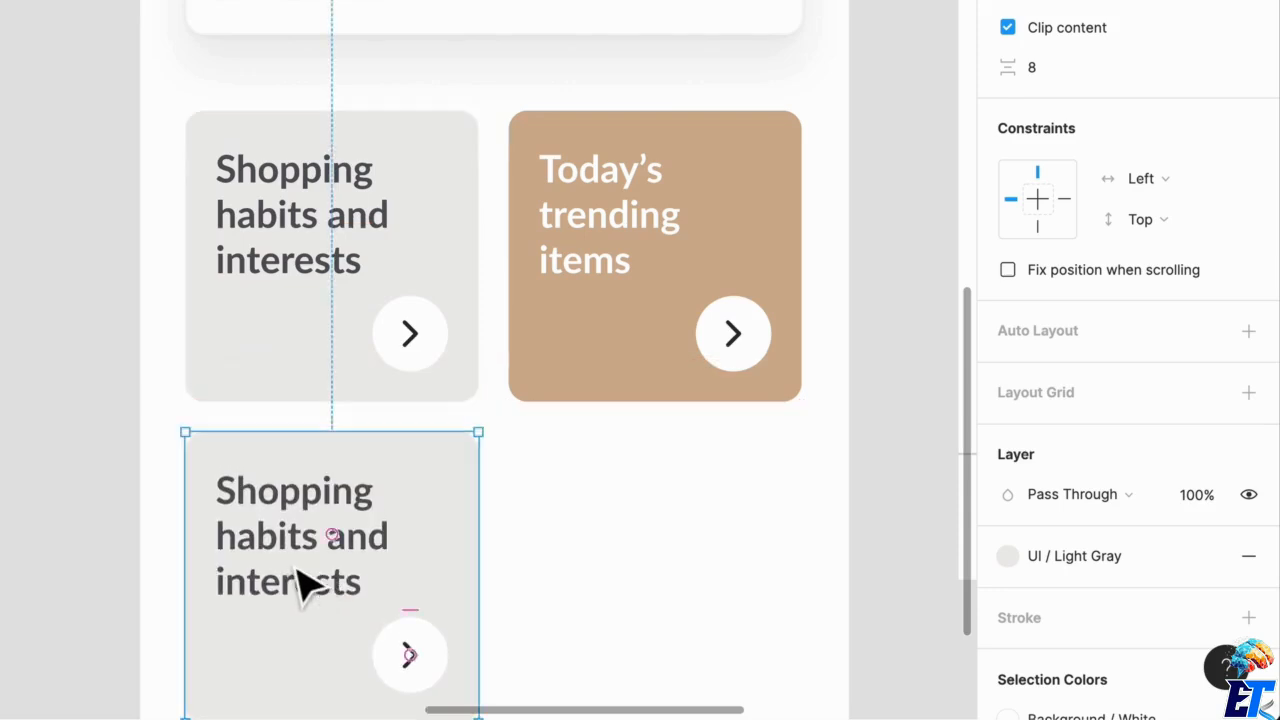
pyautogui.doubleClick(305, 580)
pyautogui.doubleClick(285, 557)
pyautogui.write('Incoming! Flash deals')
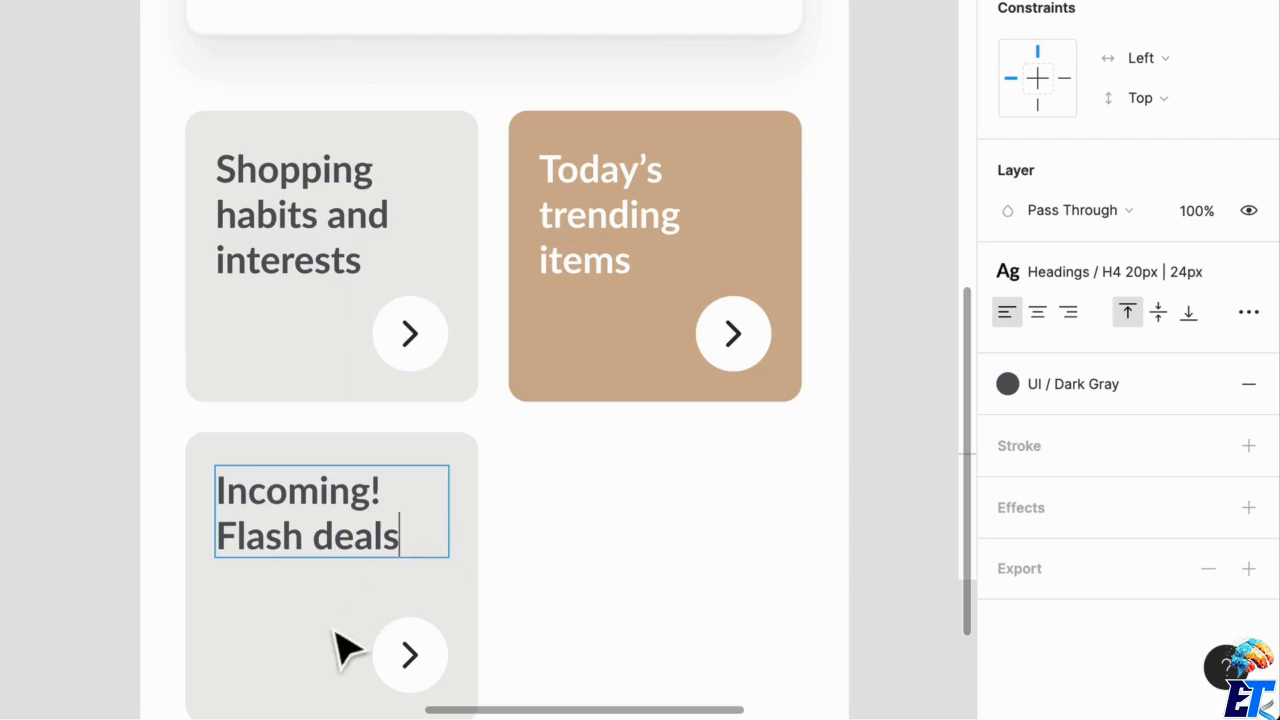
# Apply the Text / White color style to the "Incoming! Flash deals" title.
pyautogui.hotkey('ctrl', 'a')
pyautogui.click(1088, 388)
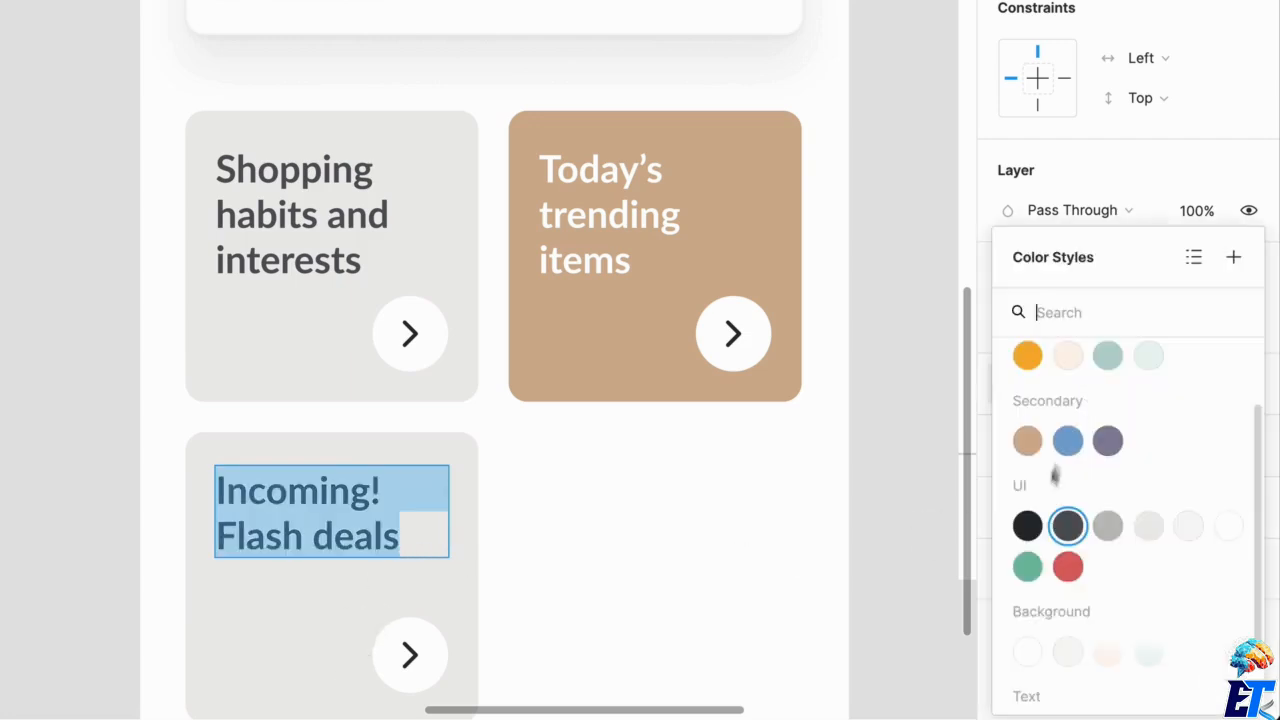
pyautogui.scroll(-1, 1042, 652)
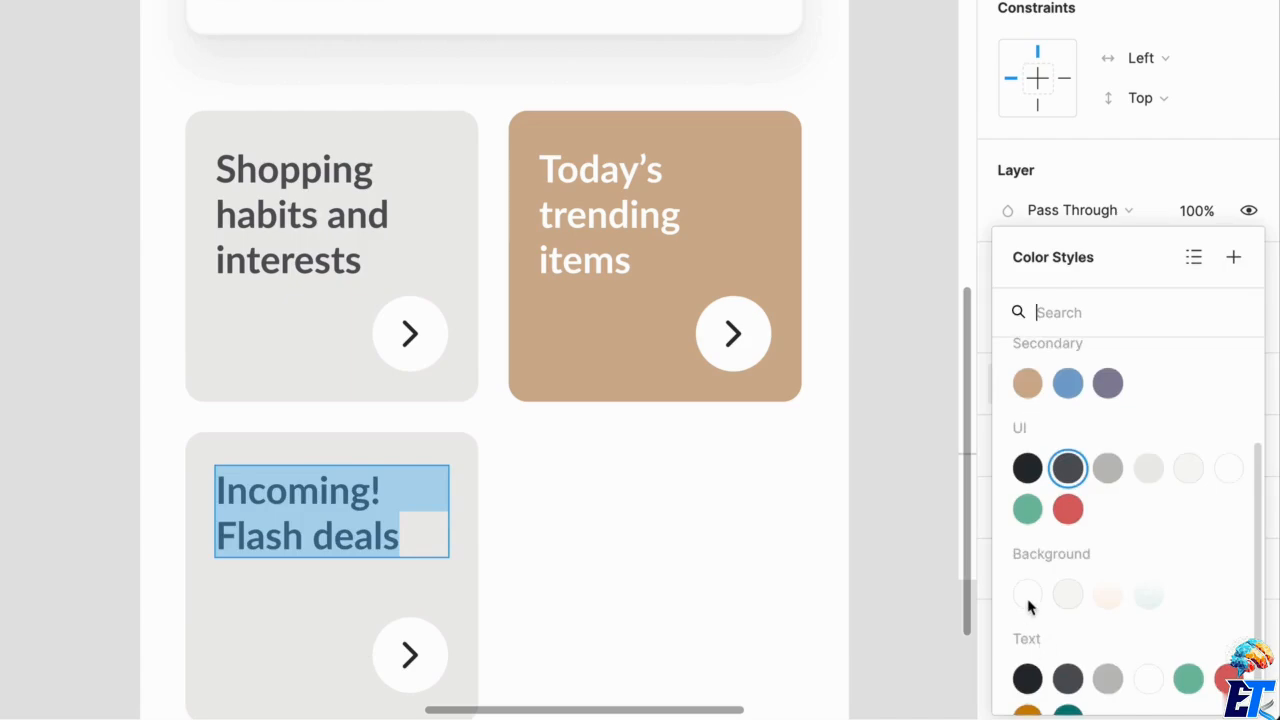
pyautogui.click(1028, 596)
pyautogui.click(1080, 384)
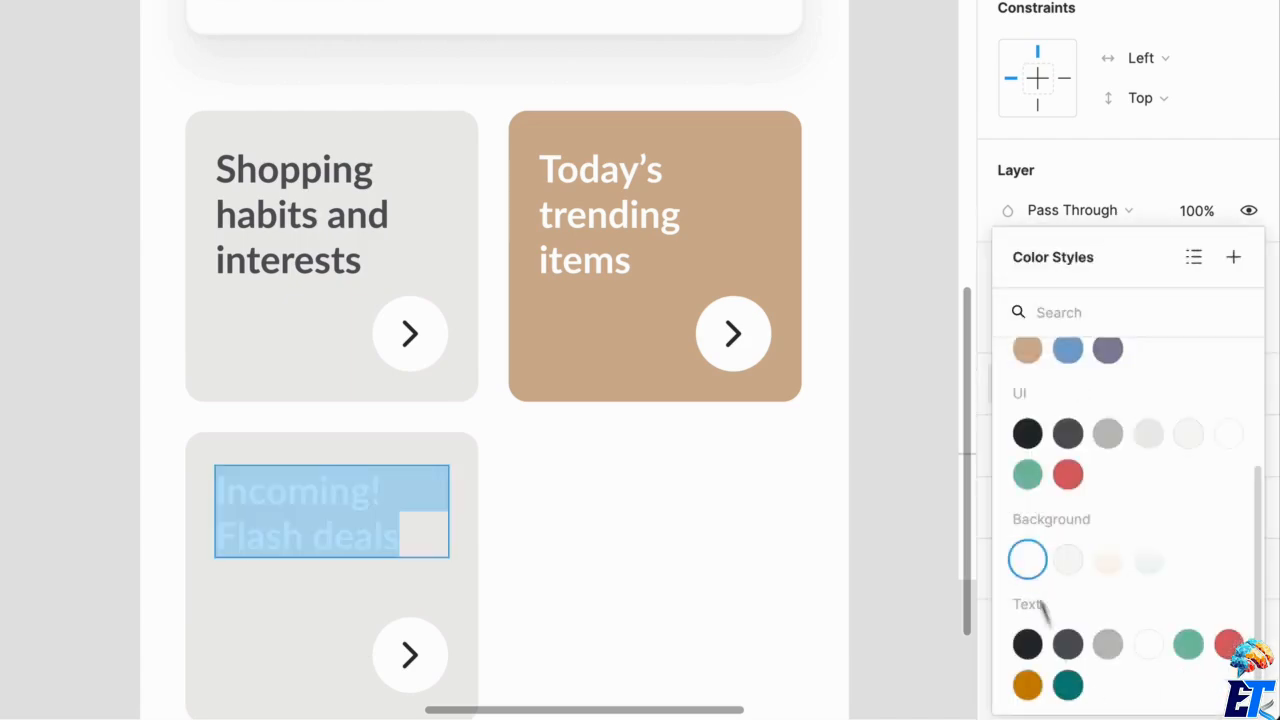
pyautogui.click(1150, 646)
# Fill the "Incoming! Flash deals" card with the blue Secondary color style.
pyautogui.click(235, 663)
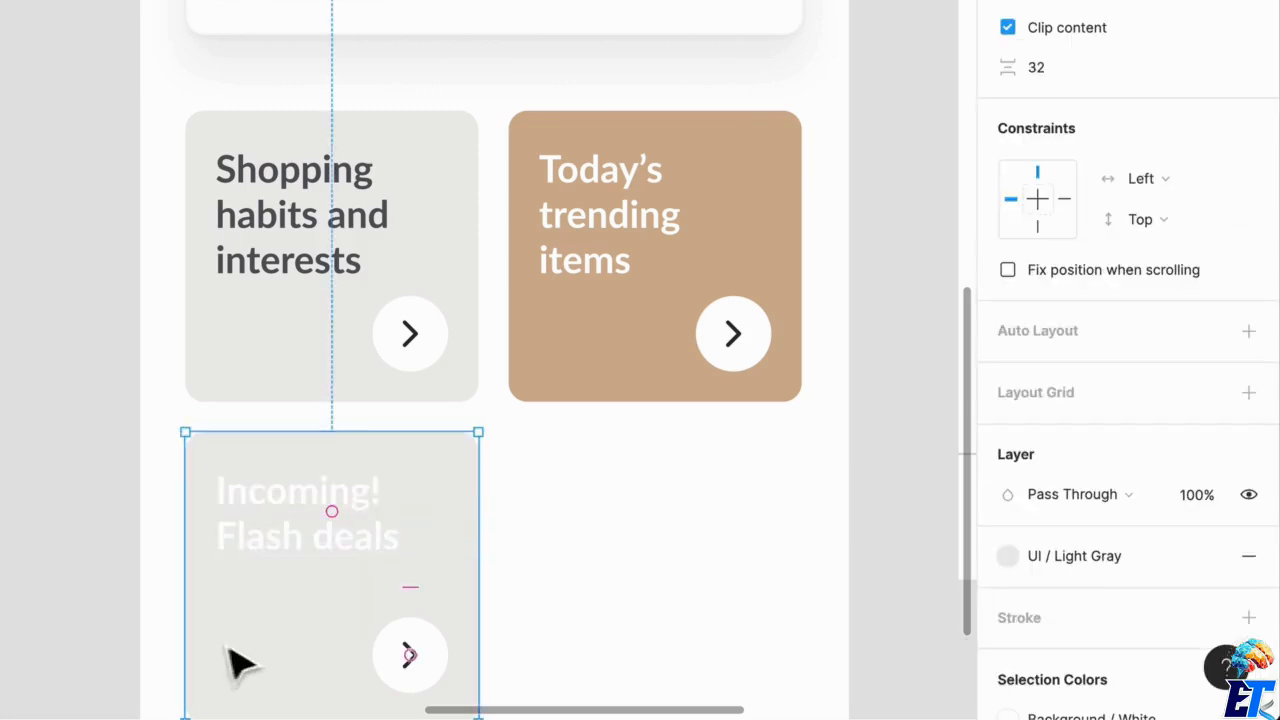
pyautogui.click(1005, 556)
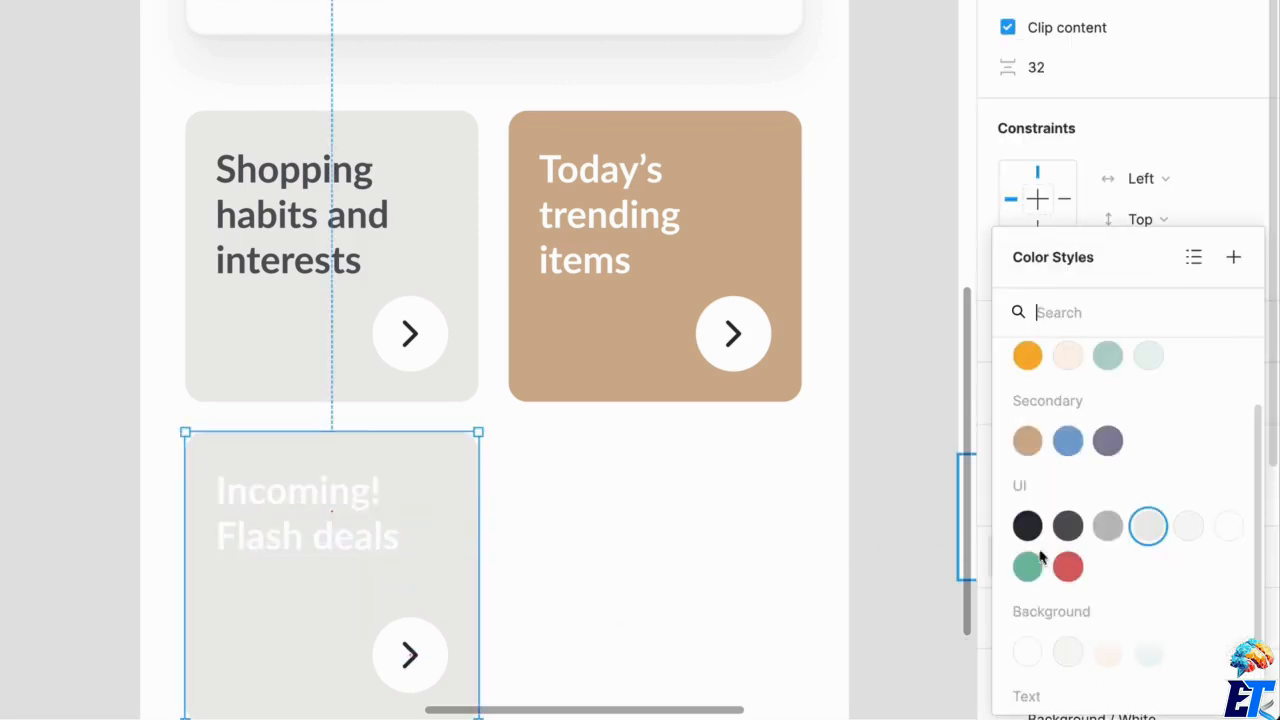
pyautogui.click(1068, 441)
# Duplicate the blue card to its right under the tan card and change the copy's title to "Browse our categories".
pyautogui.click(429, 543)
pyautogui.moveTo(429, 543); pyautogui.dragTo(715, 545)
pyautogui.doubleClick(688, 553)
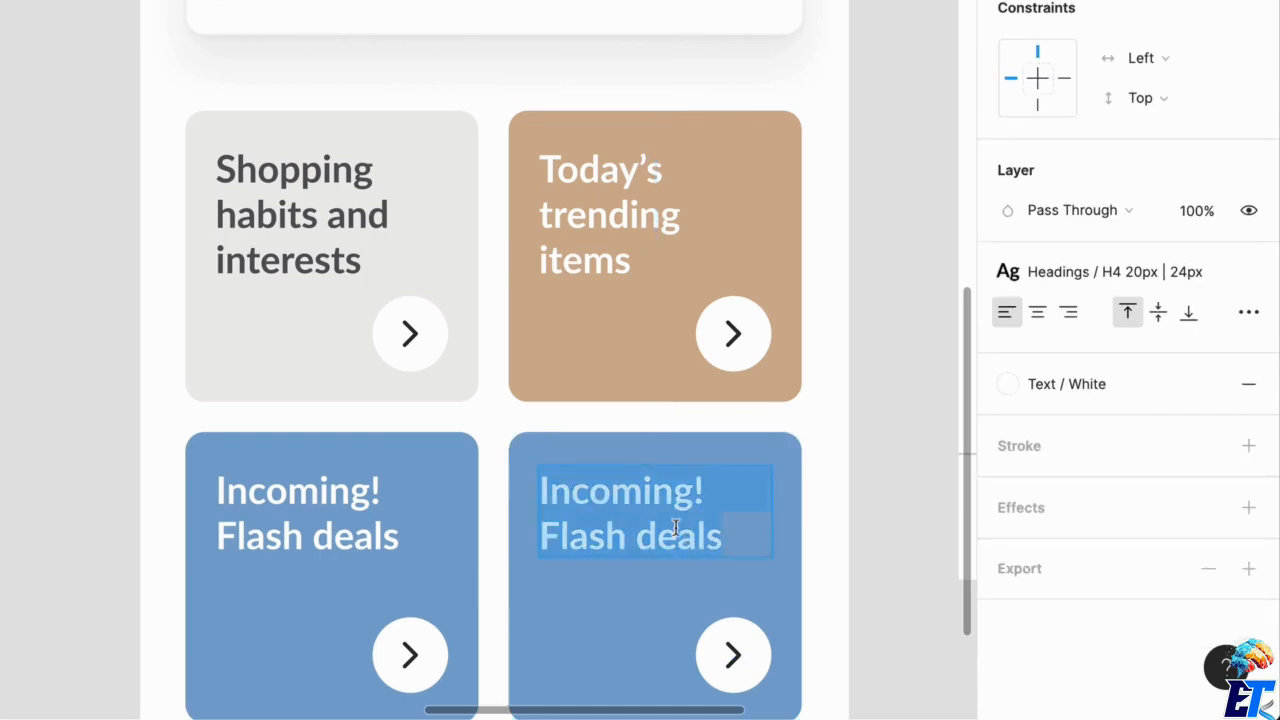
pyautogui.write('Brow')
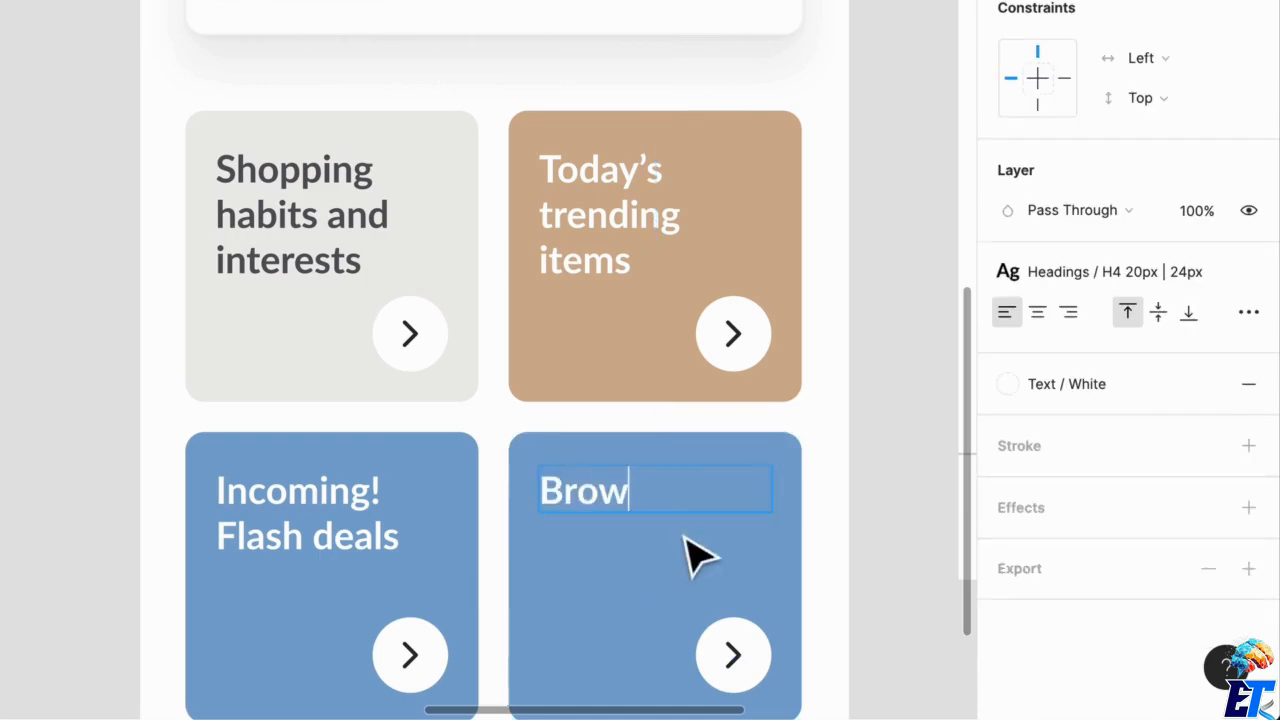
pyautogui.write('se our c')
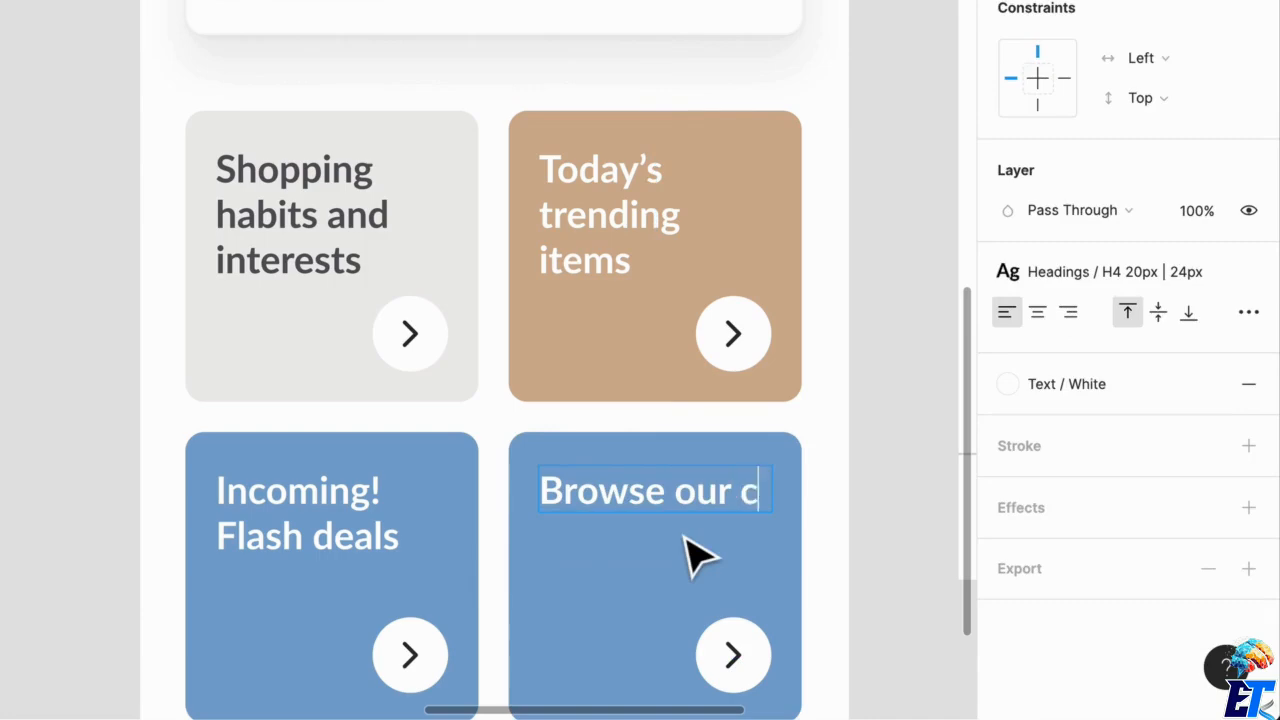
pyautogui.write('ategories')
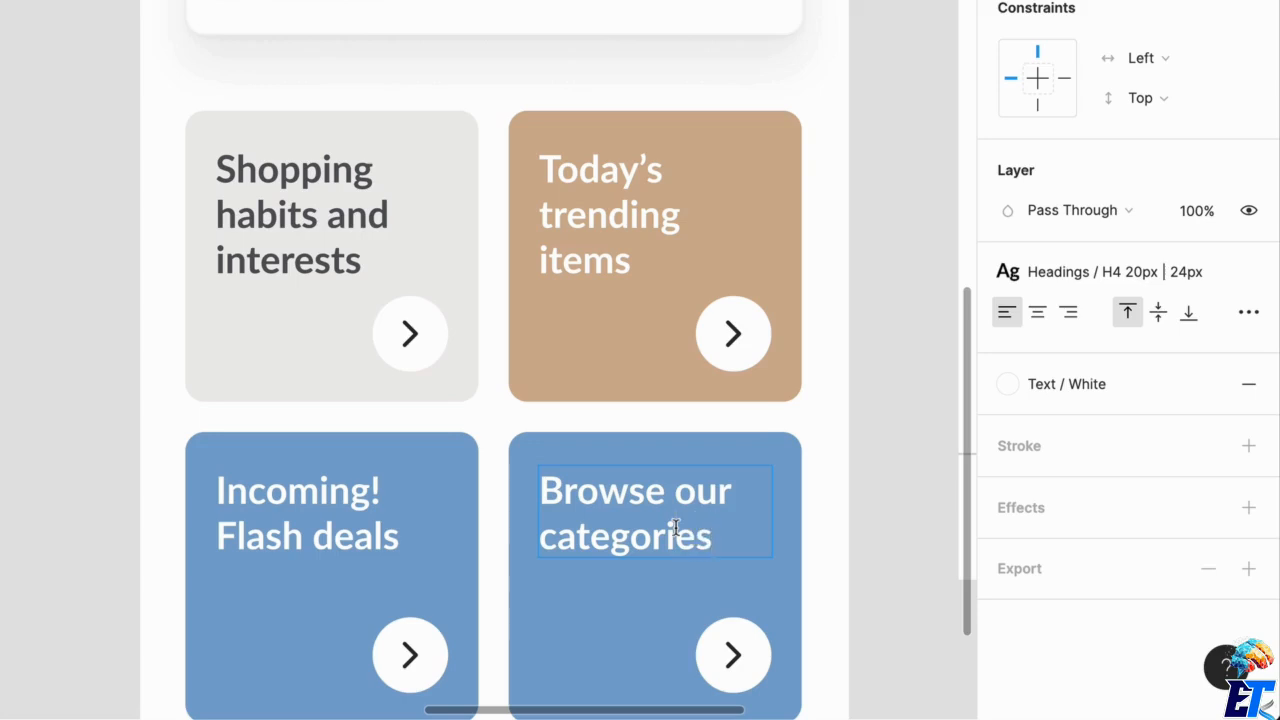
pyautogui.scroll(-5, 714, 600)
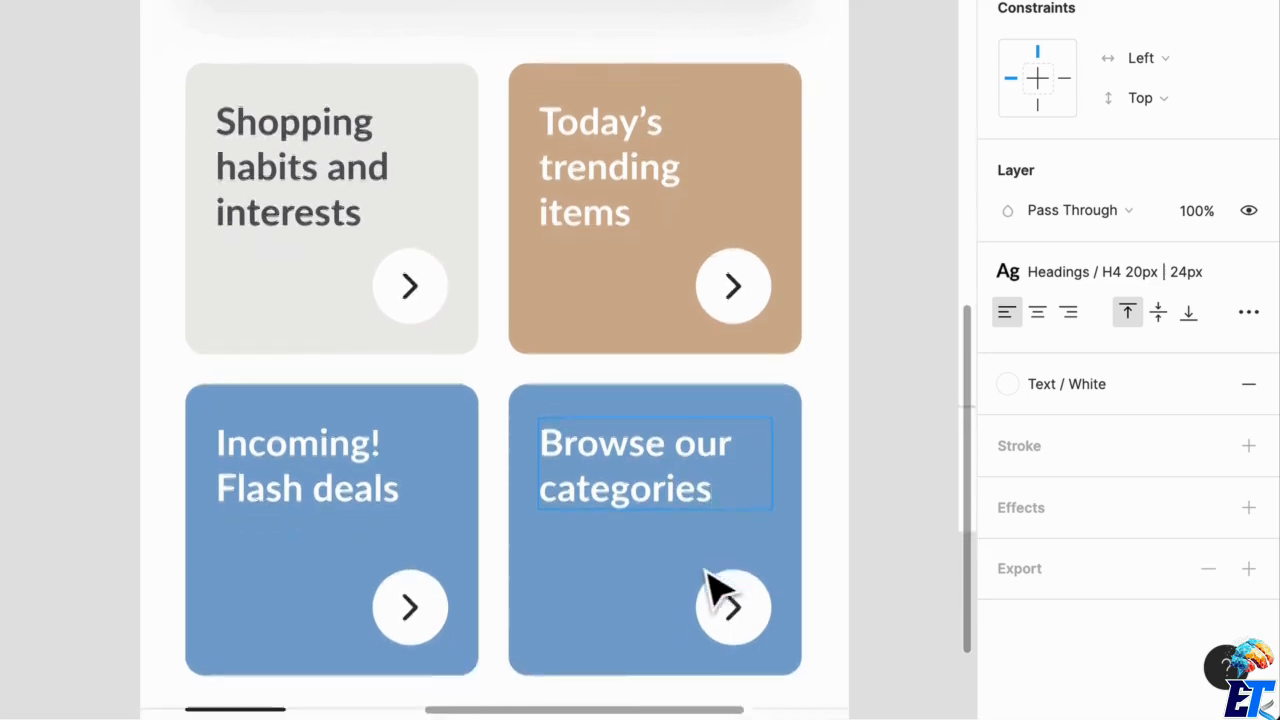
# Fill the "Browse our categories" card with the green Primary color style from the design system.
pyautogui.press('Escape')
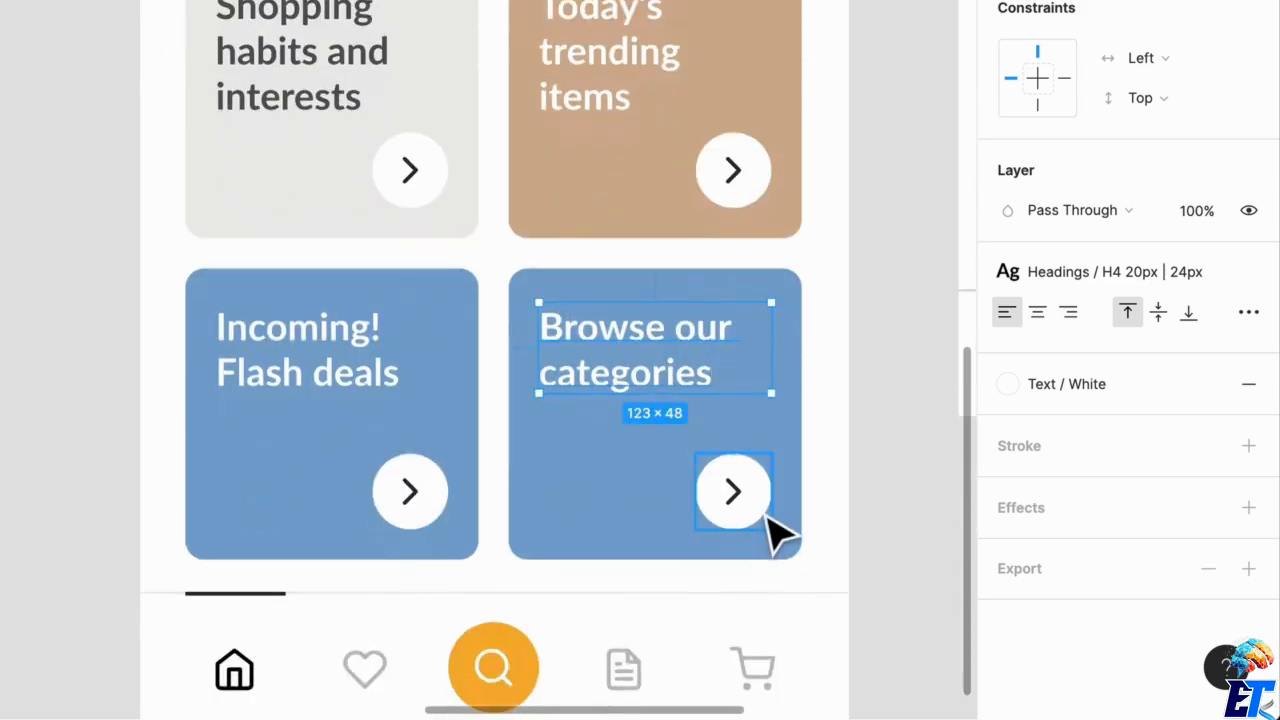
pyautogui.click(651, 529)
pyautogui.click(1007, 556)
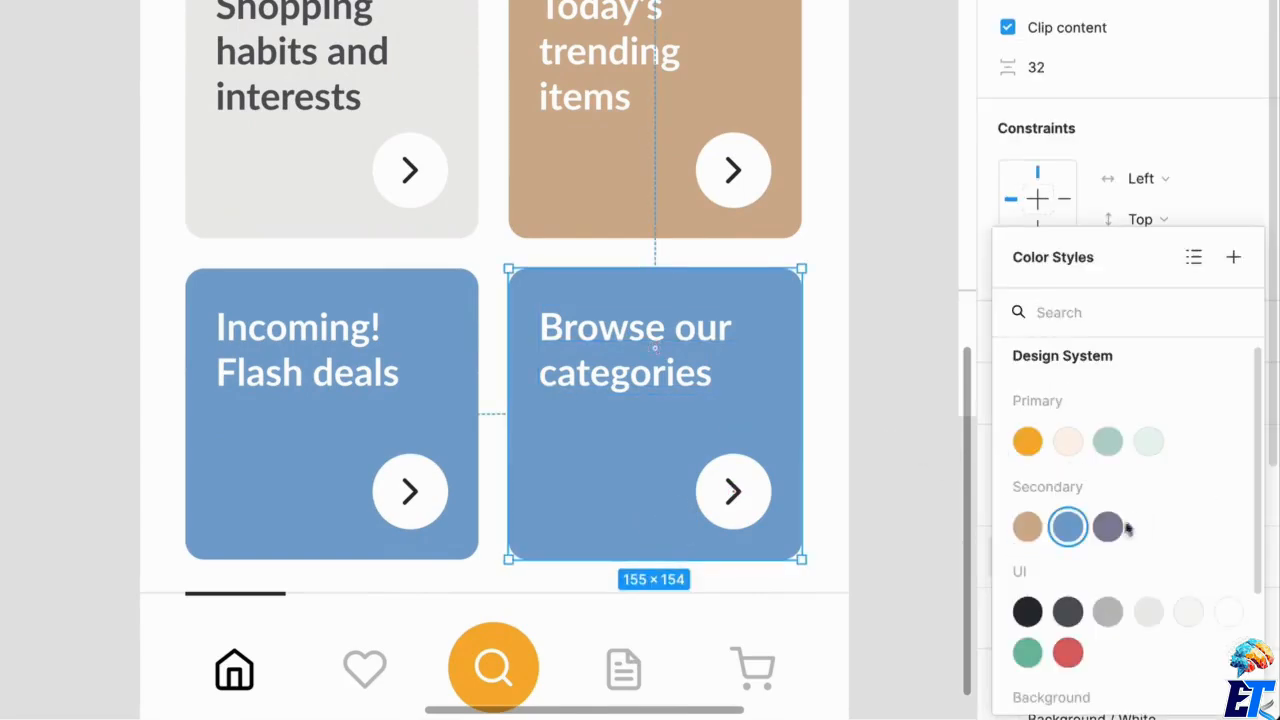
pyautogui.click(1108, 441)
pyautogui.press('Escape')
pyautogui.press('Escape')
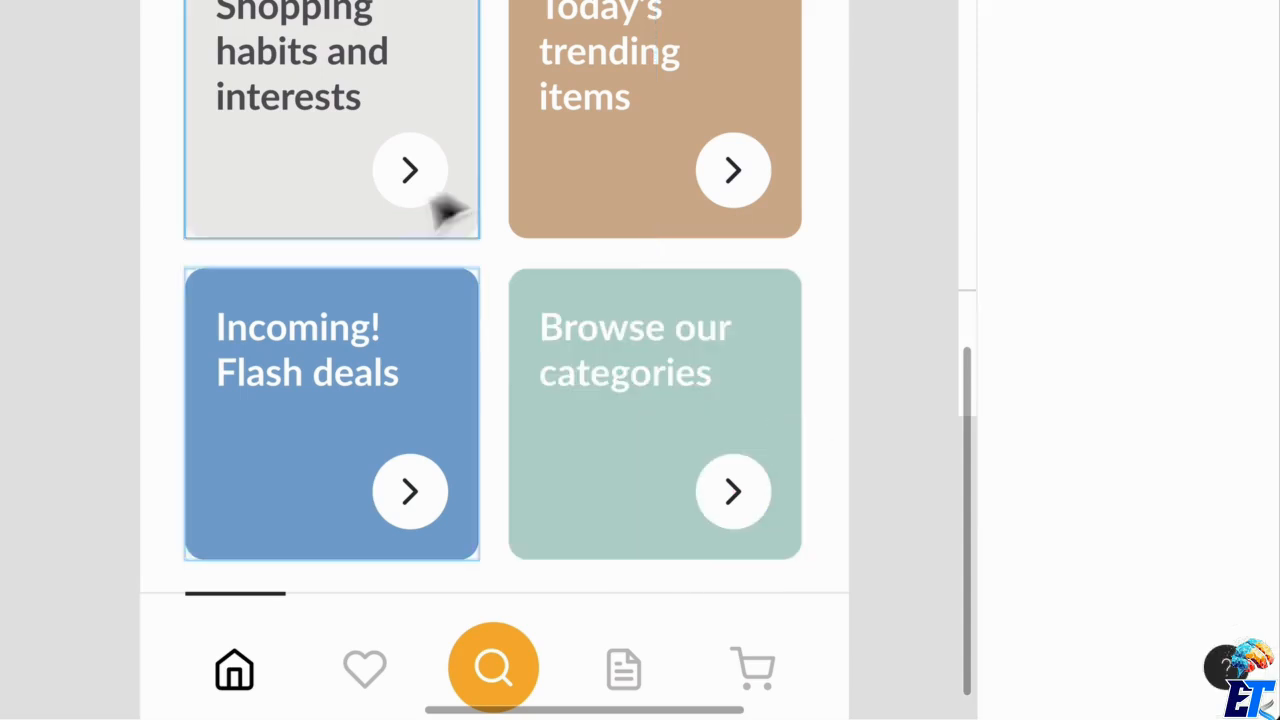
# Select all four colored cards and move them up together, leaving 29 px gaps below the interests card and above the navigation bar.
pyautogui.click(286, 400)
pyautogui.scroll(1, 425, 548)
pyautogui.scroll(3, 425, 548)
pyautogui.click(62, 605)
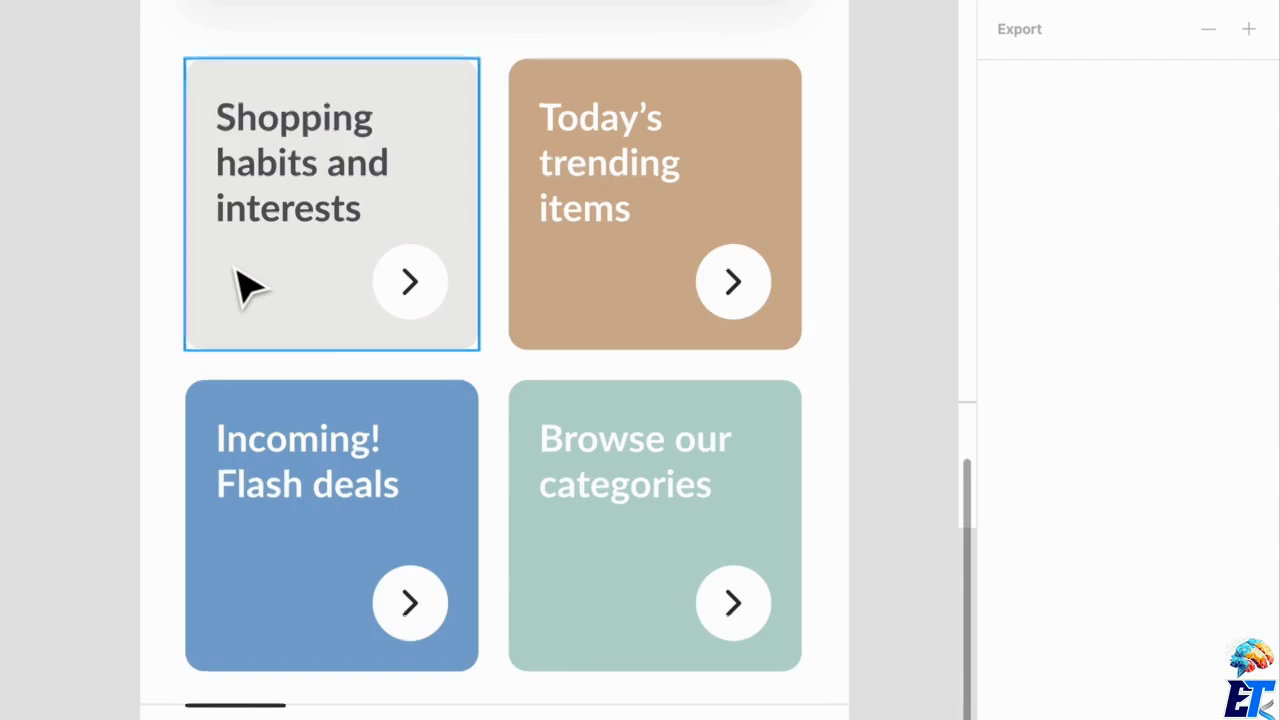
pyautogui.scroll(-3, 237, 286)
pyautogui.scroll(4, 588, 422)
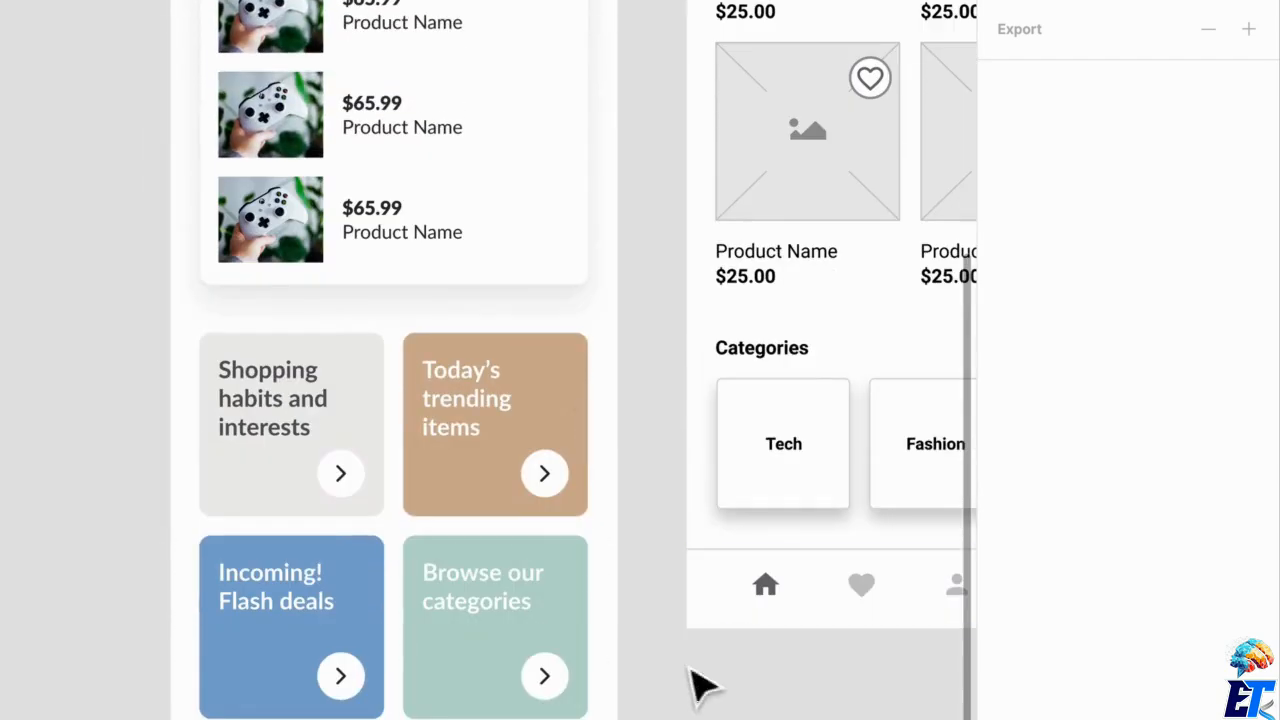
pyautogui.moveTo(645, 700); pyautogui.dragTo(270, 455)
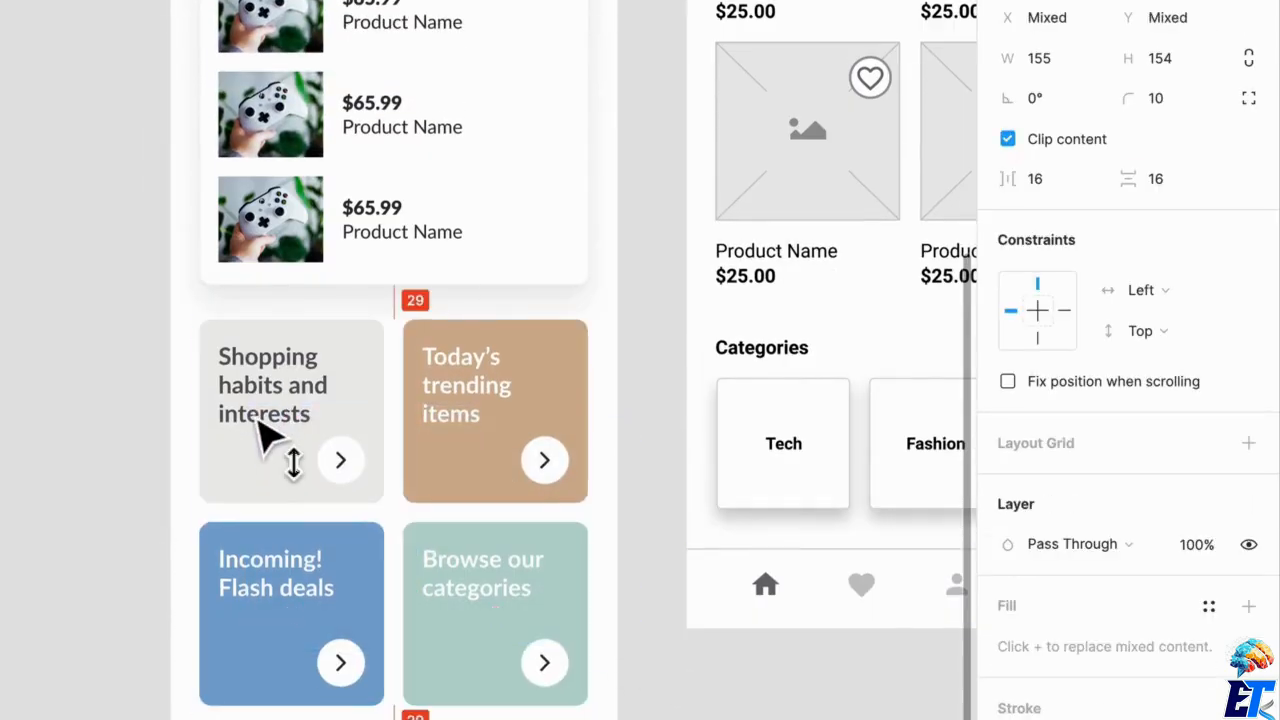
pyautogui.scroll(-3, 270, 440)
pyautogui.click(155, 435)
# Review the Home screen from its header and avatar down to the navigation bar, alongside the wireframe and separate components.
pyautogui.scroll(5, 147, 420)
pyautogui.scroll(-4, 147, 420)
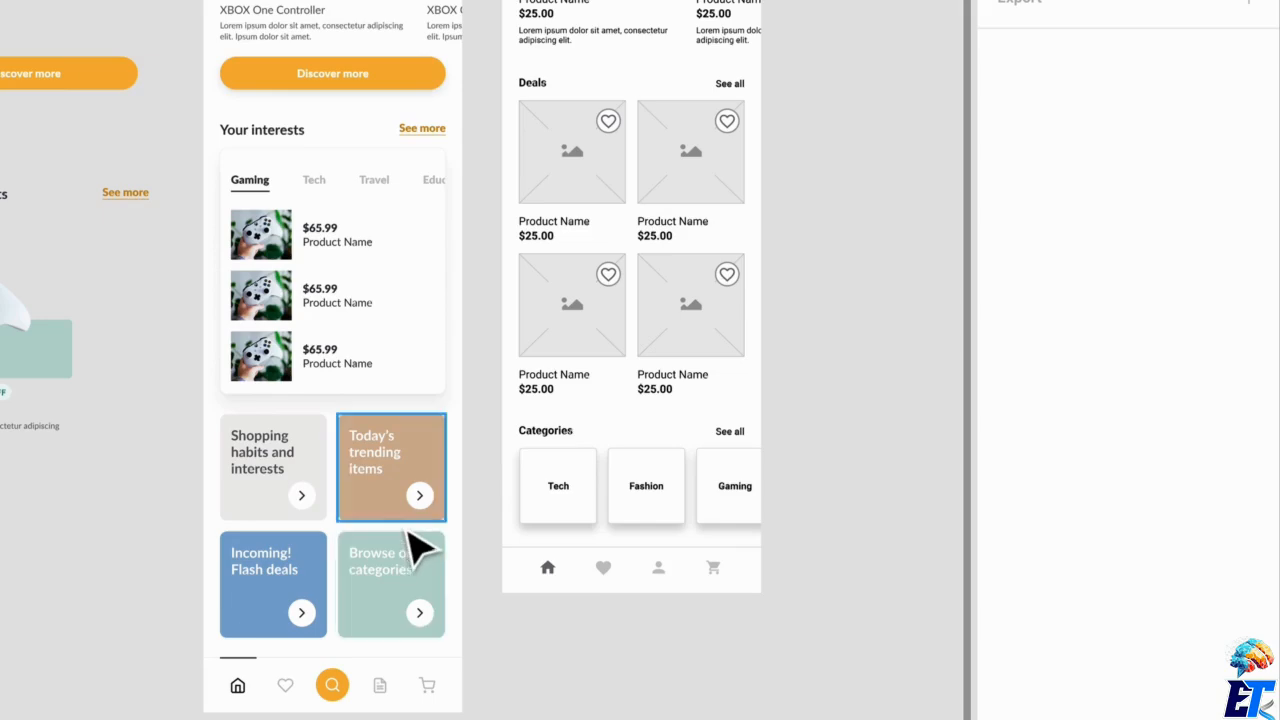
pyautogui.moveTo(266, 478); pyautogui.dragTo(470, 540)
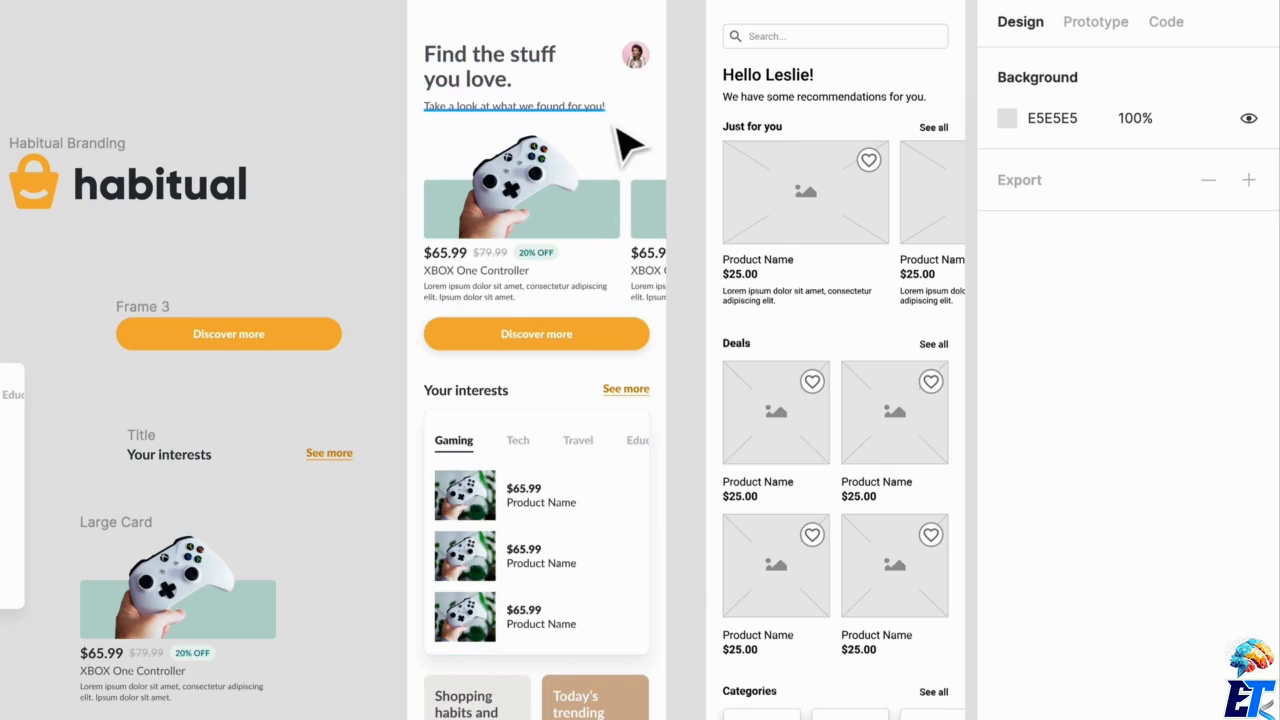
pyautogui.click(636, 56)
pyautogui.click(603, 345)
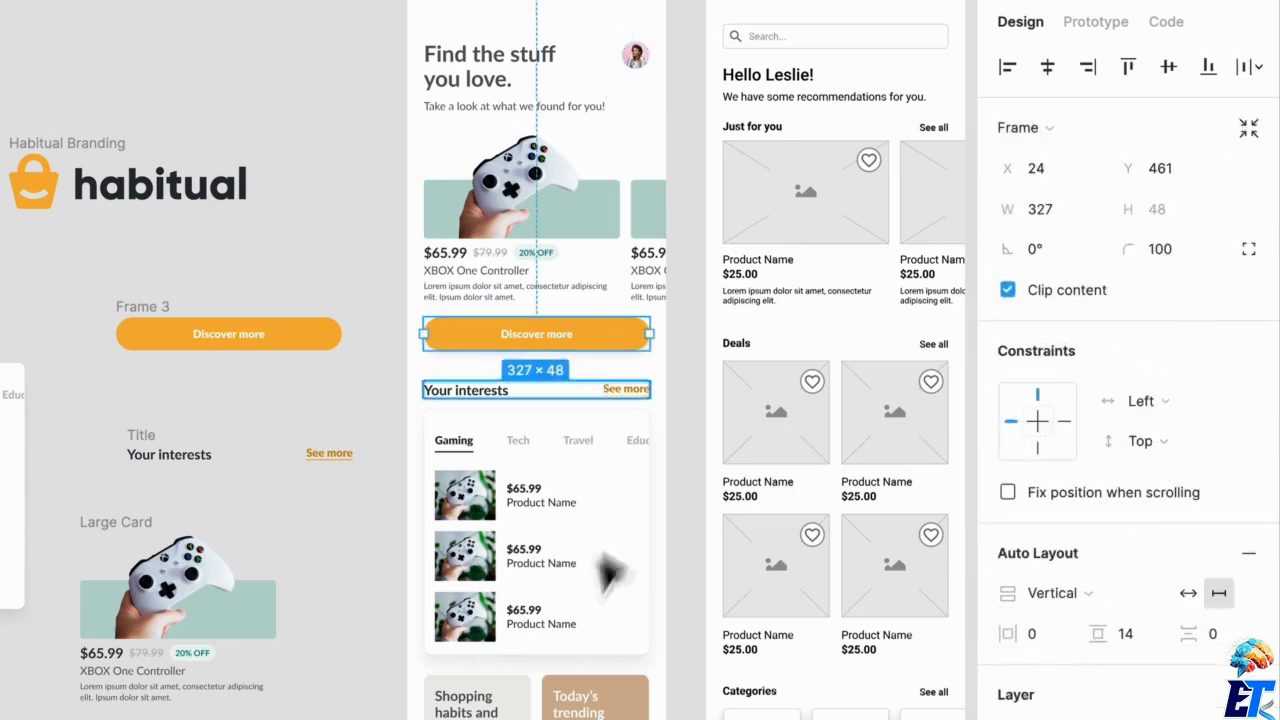
pyautogui.scroll(-5, 563, 514)
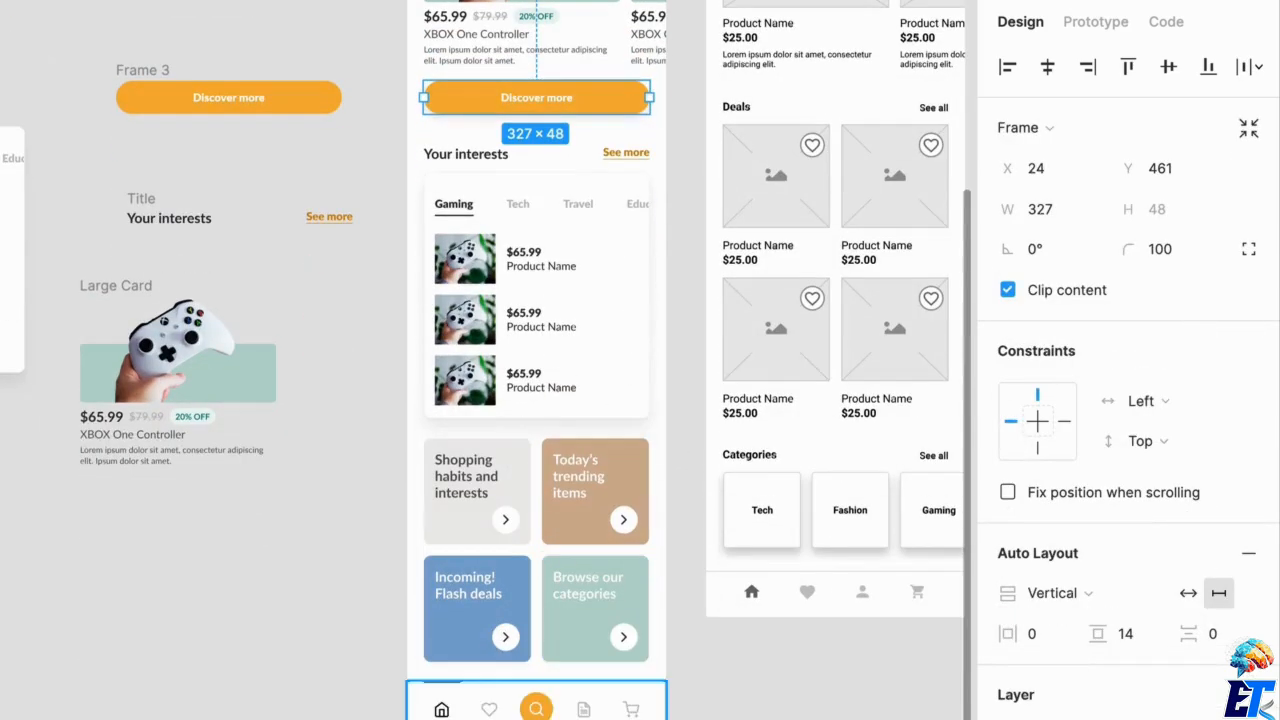
pyautogui.click(606, 681)
pyautogui.scroll(8, 611, 698)
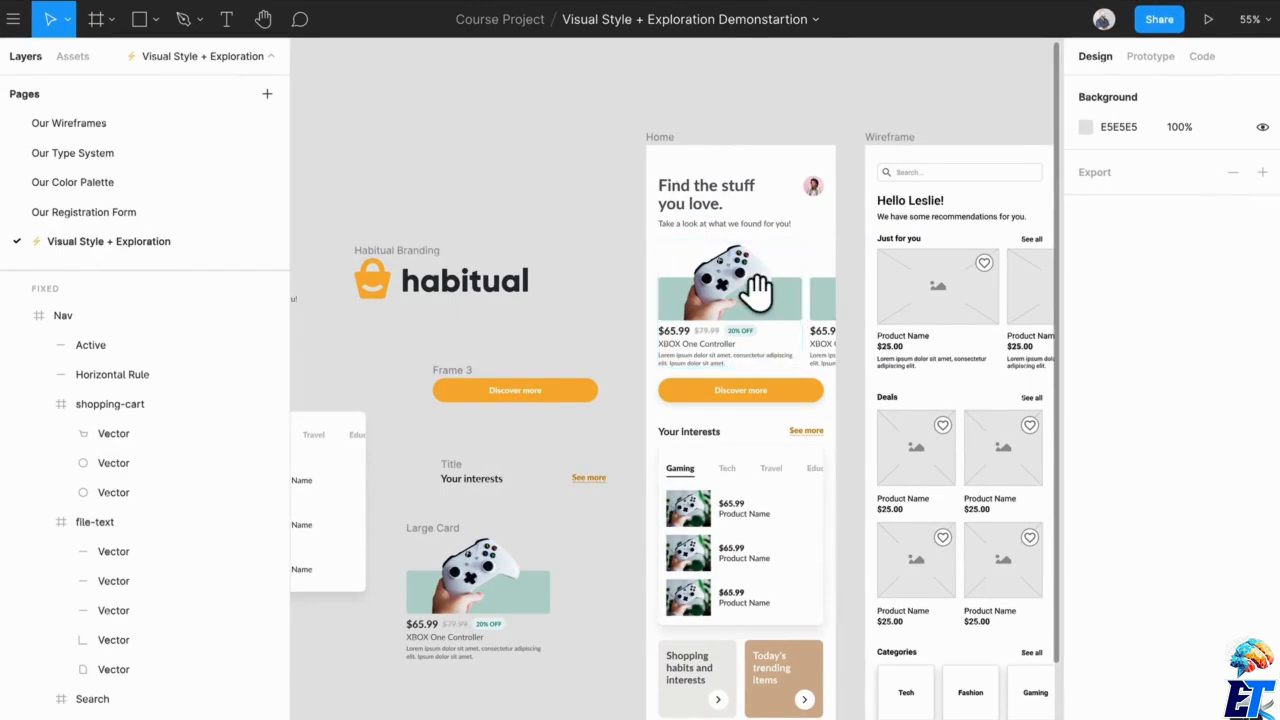
pyautogui.moveTo(749, 286); pyautogui.dragTo(662, 290)
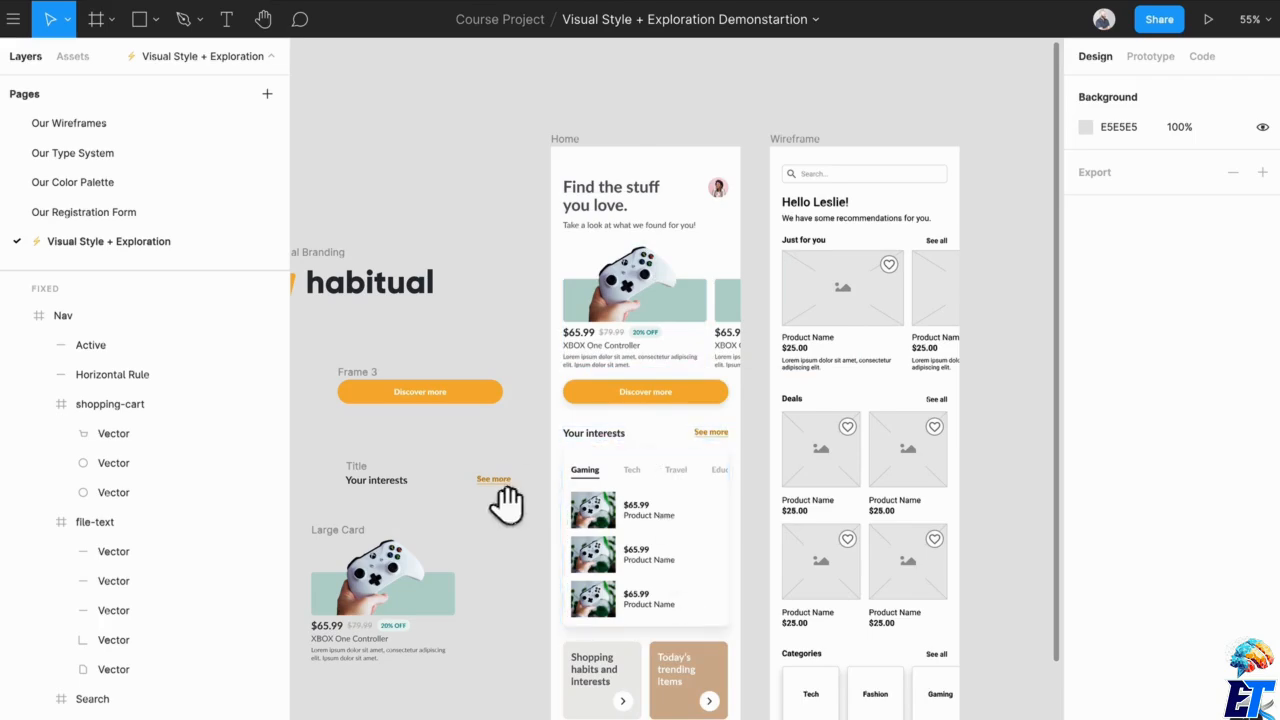
pyautogui.moveTo(500, 503); pyautogui.dragTo(545, 478)
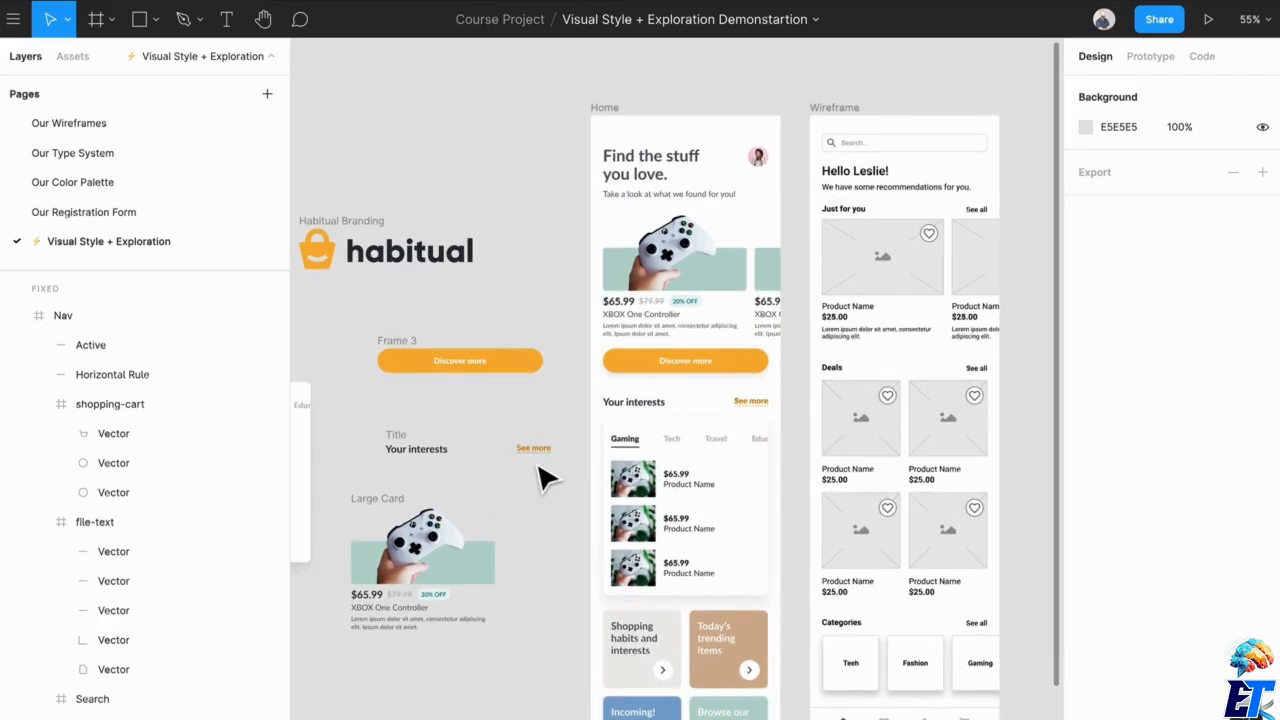
# Examine the Cart, Place Order, Homepage, Wishlist and Profile screens on the Our Wireframes page, and return to the Visual Style + Exploration page.
pyautogui.click(38, 118)
pyautogui.moveTo(806, 449); pyautogui.dragTo(739, 658)
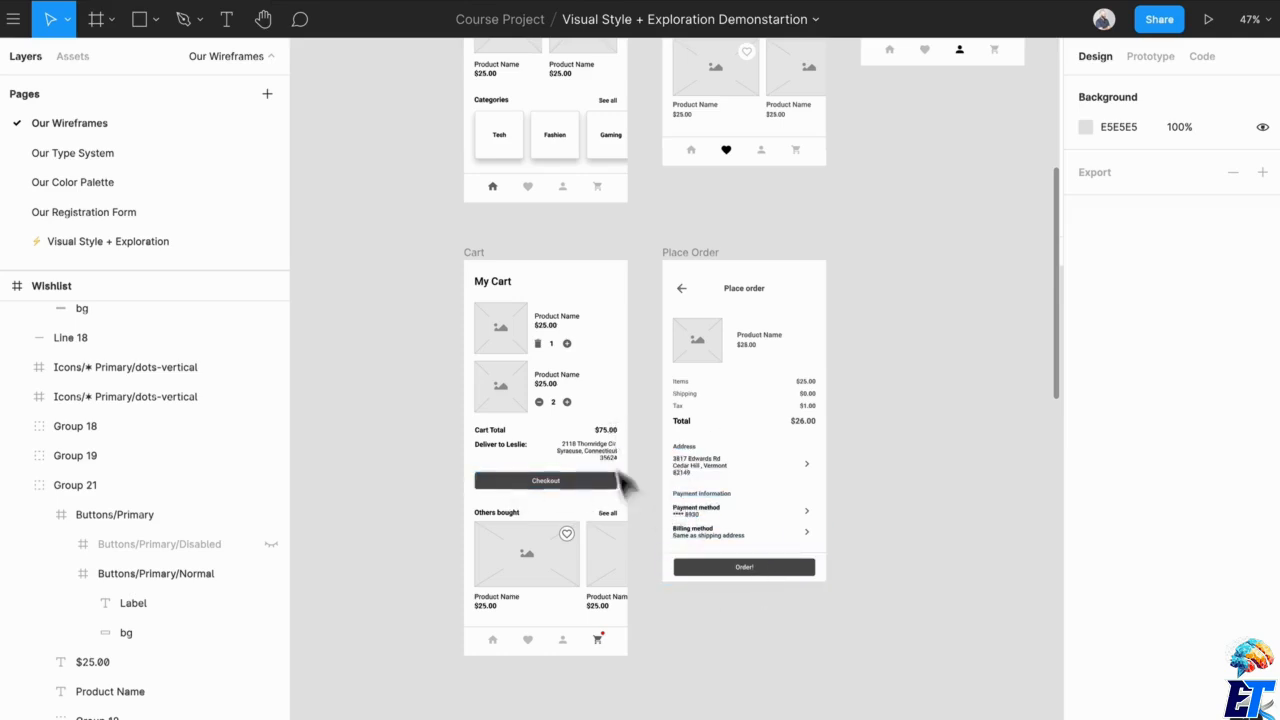
pyautogui.scroll(5, 712, 541)
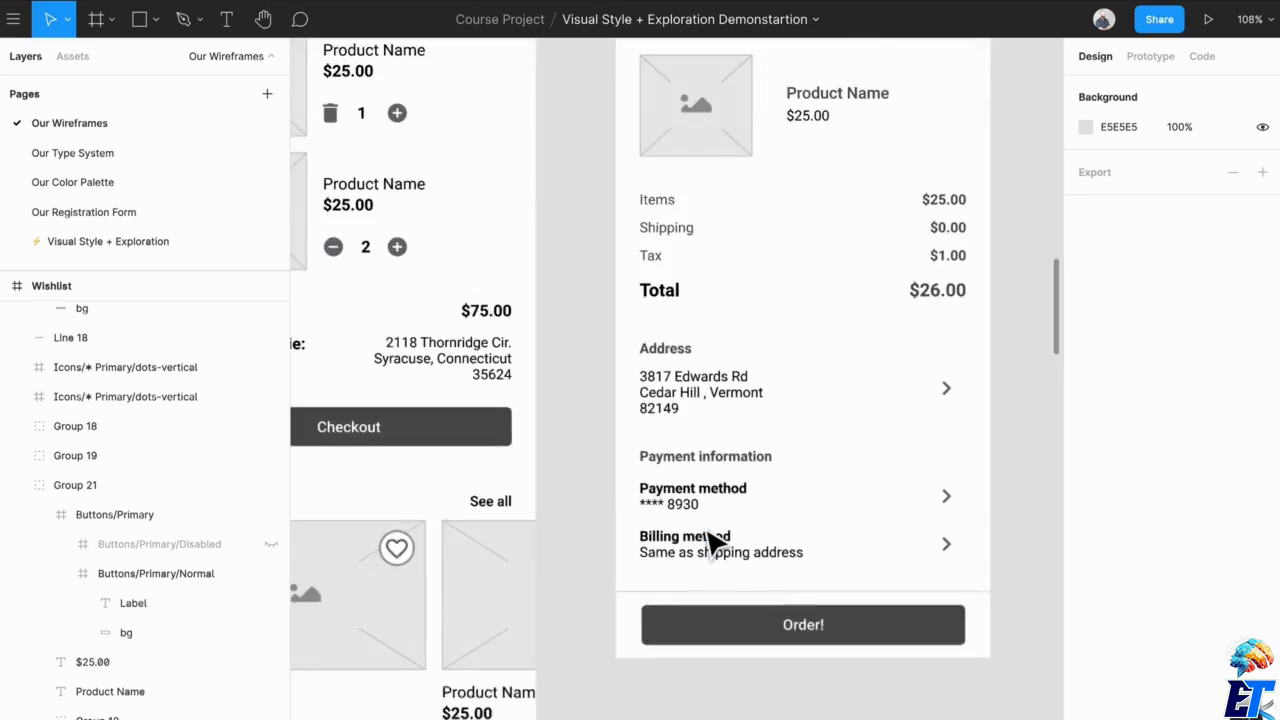
pyautogui.scroll(-4, 672, 565)
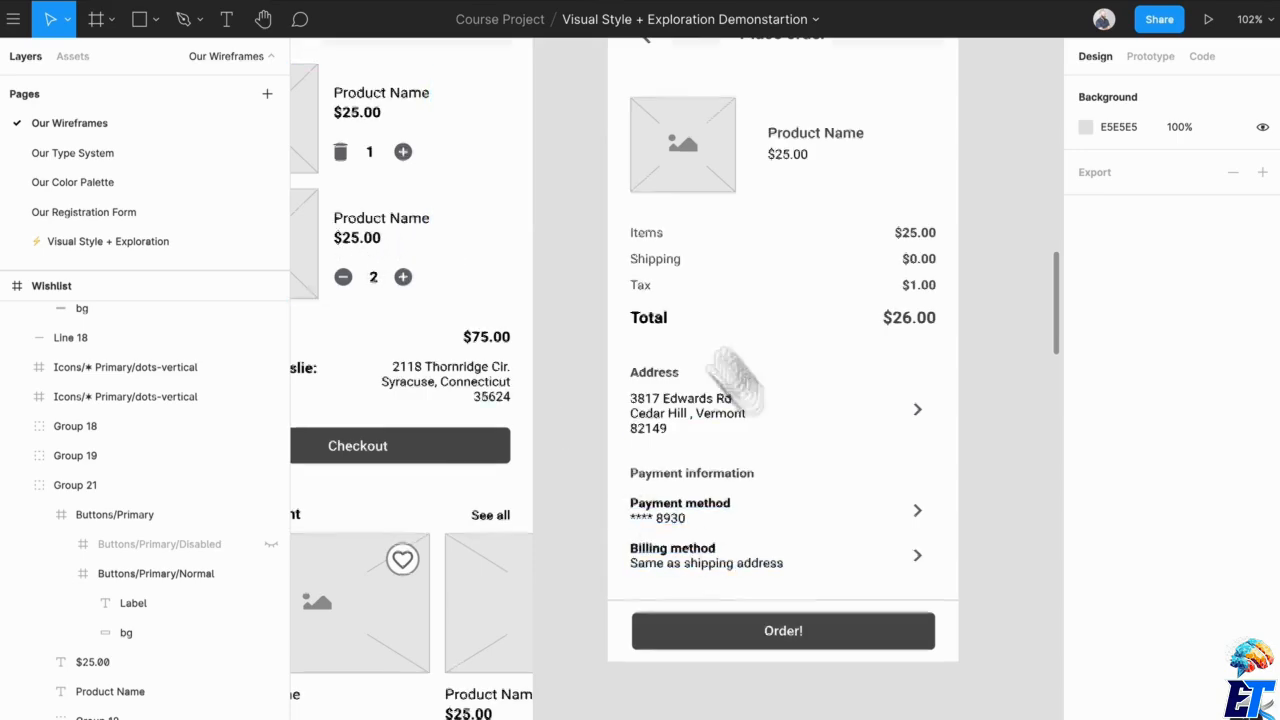
pyautogui.scroll(10, 735, 380)
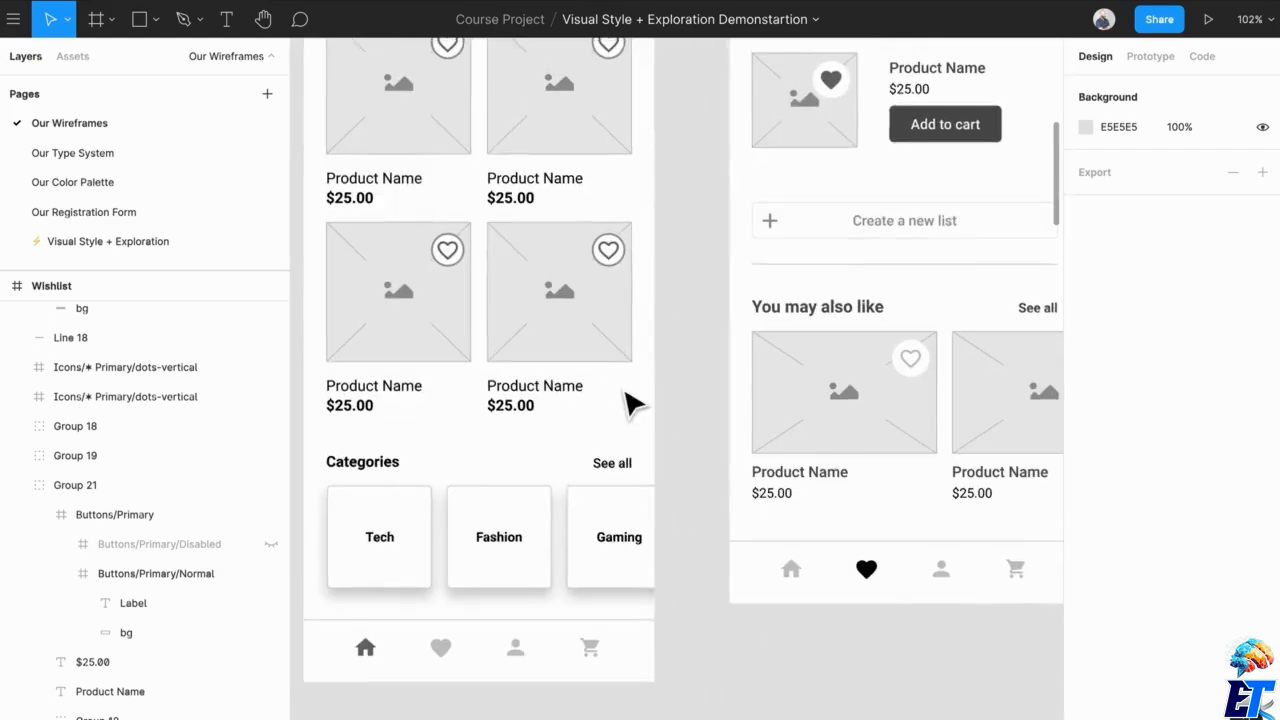
pyautogui.scroll(5, 663, 325)
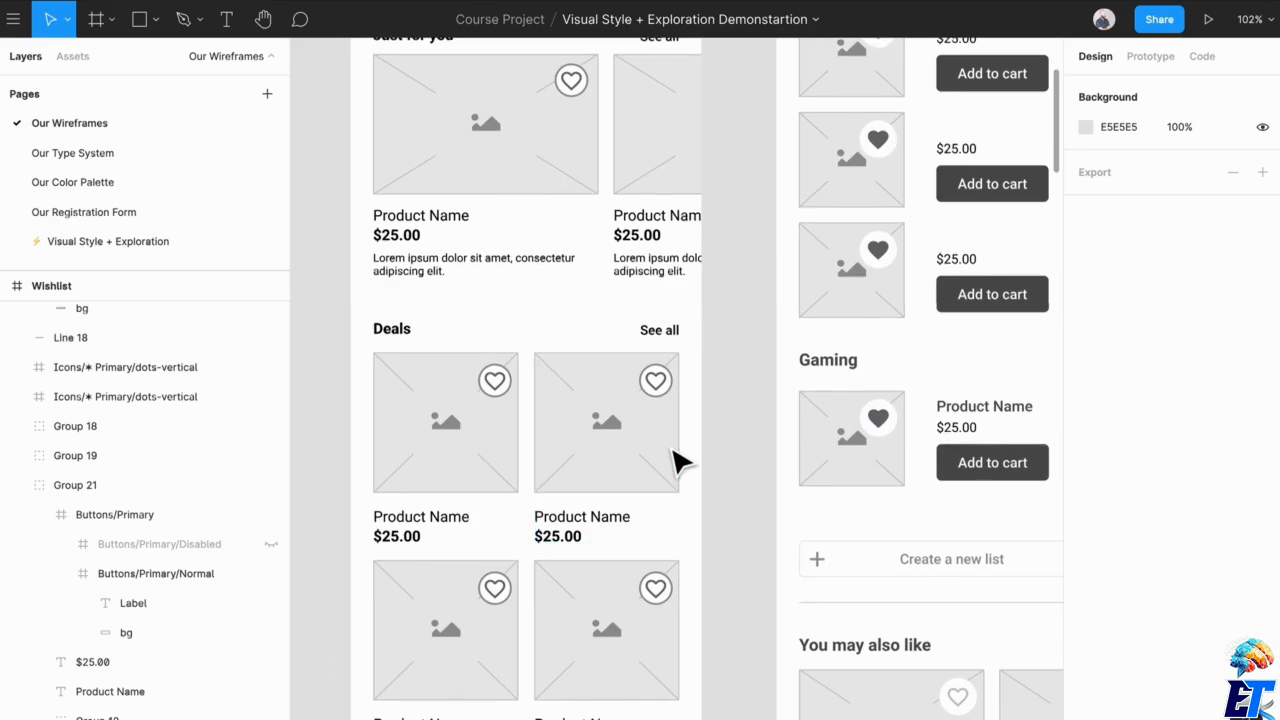
pyautogui.moveTo(795, 340); pyautogui.dragTo(456, 557)
pyautogui.moveTo(725, 558); pyautogui.dragTo(626, 363)
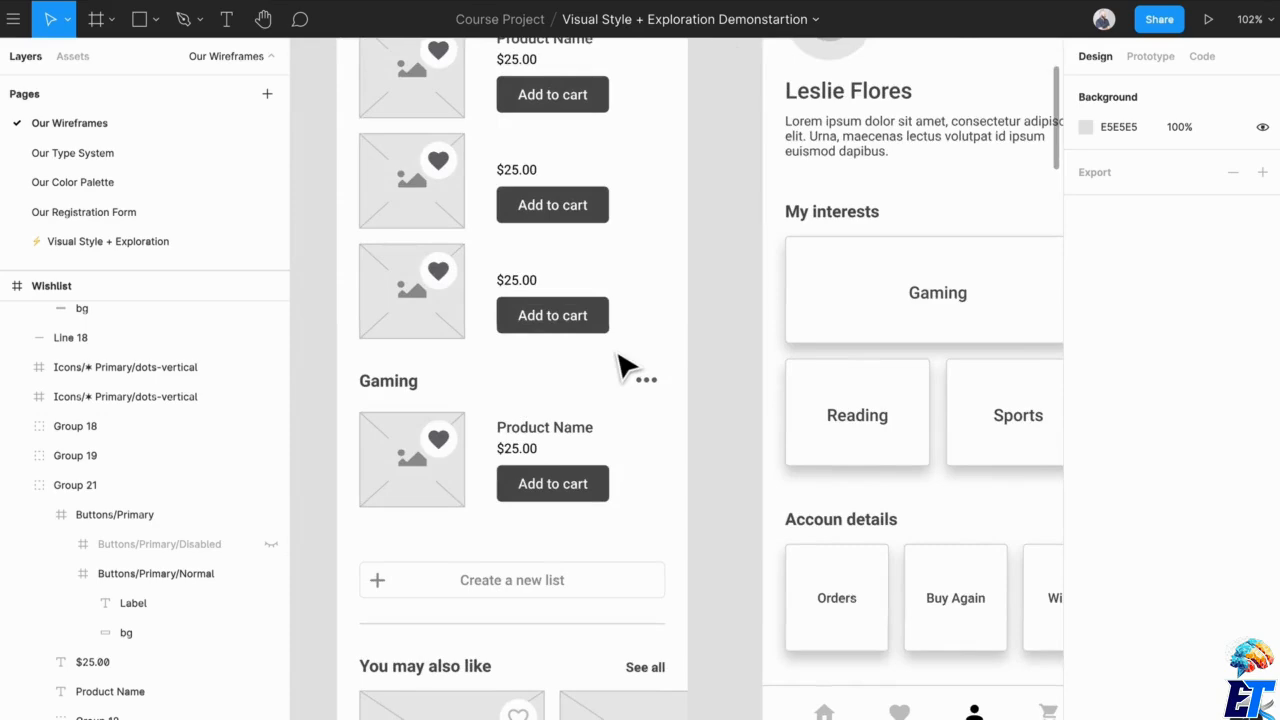
pyautogui.scroll(-2, 634, 329)
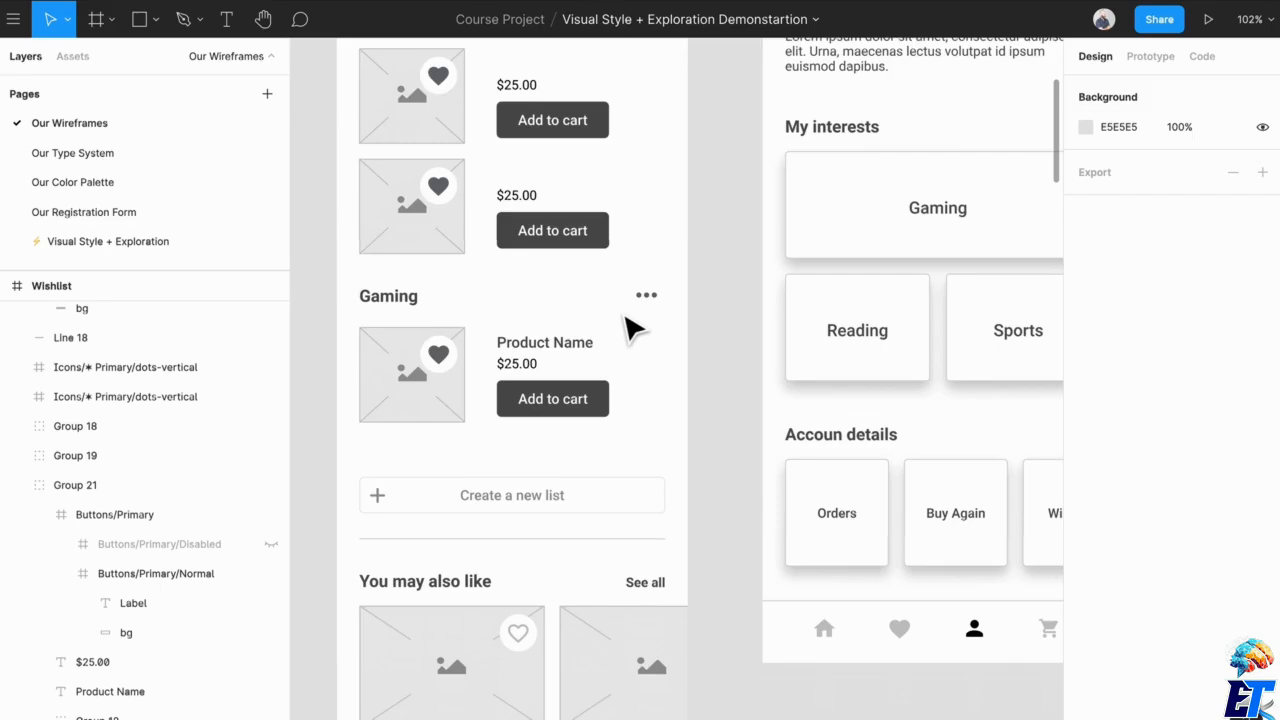
pyautogui.scroll(-5, 634, 329)
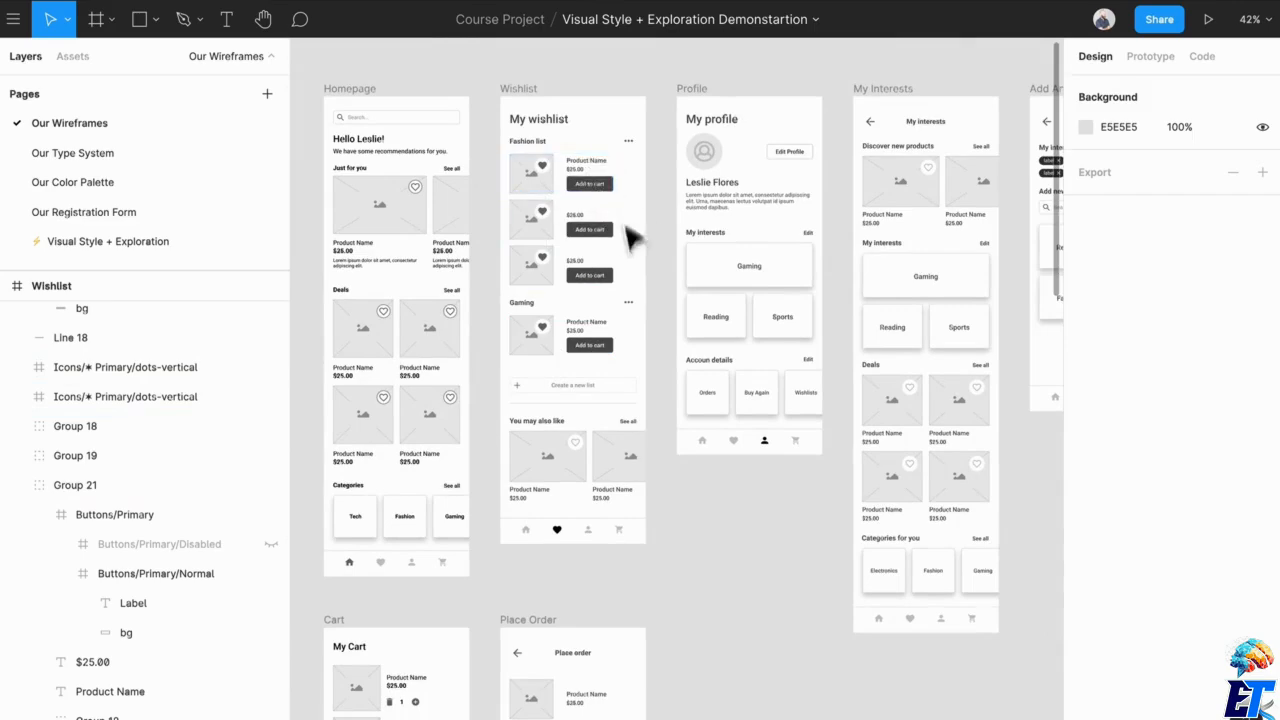
pyautogui.scroll(-4, 605, 652)
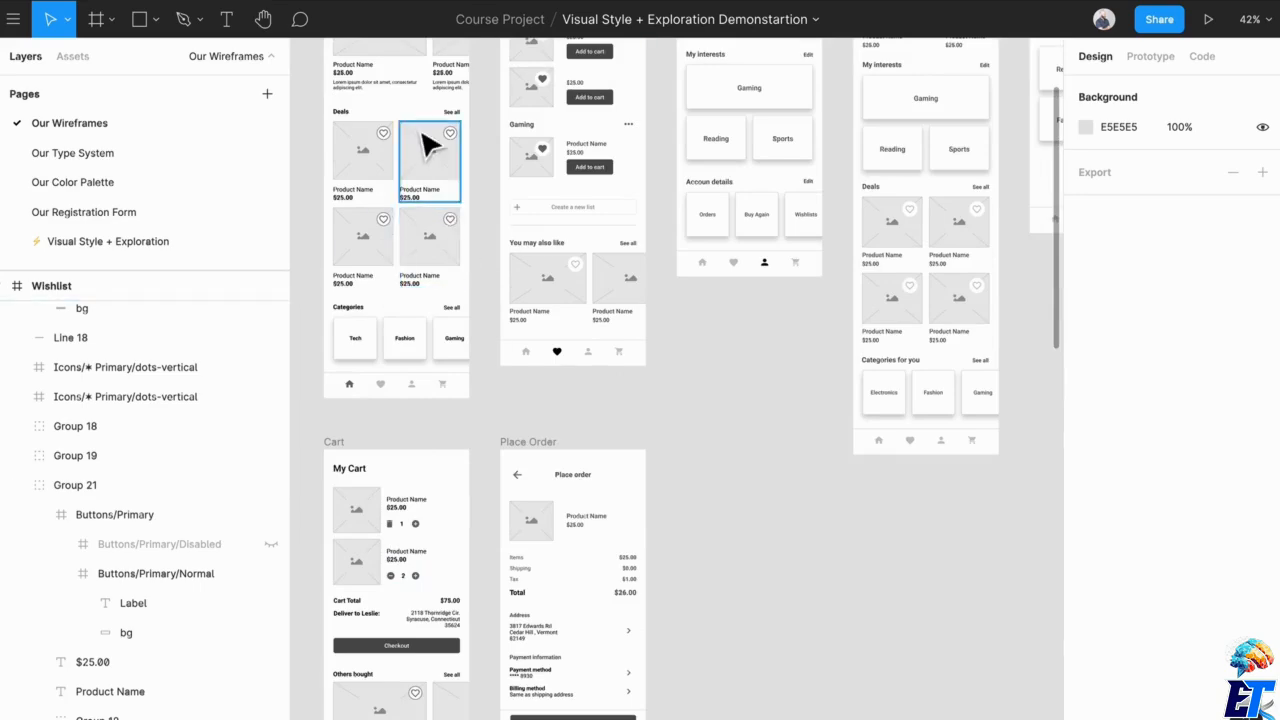
pyautogui.scroll(4, 429, 143)
pyautogui.click(95, 241)
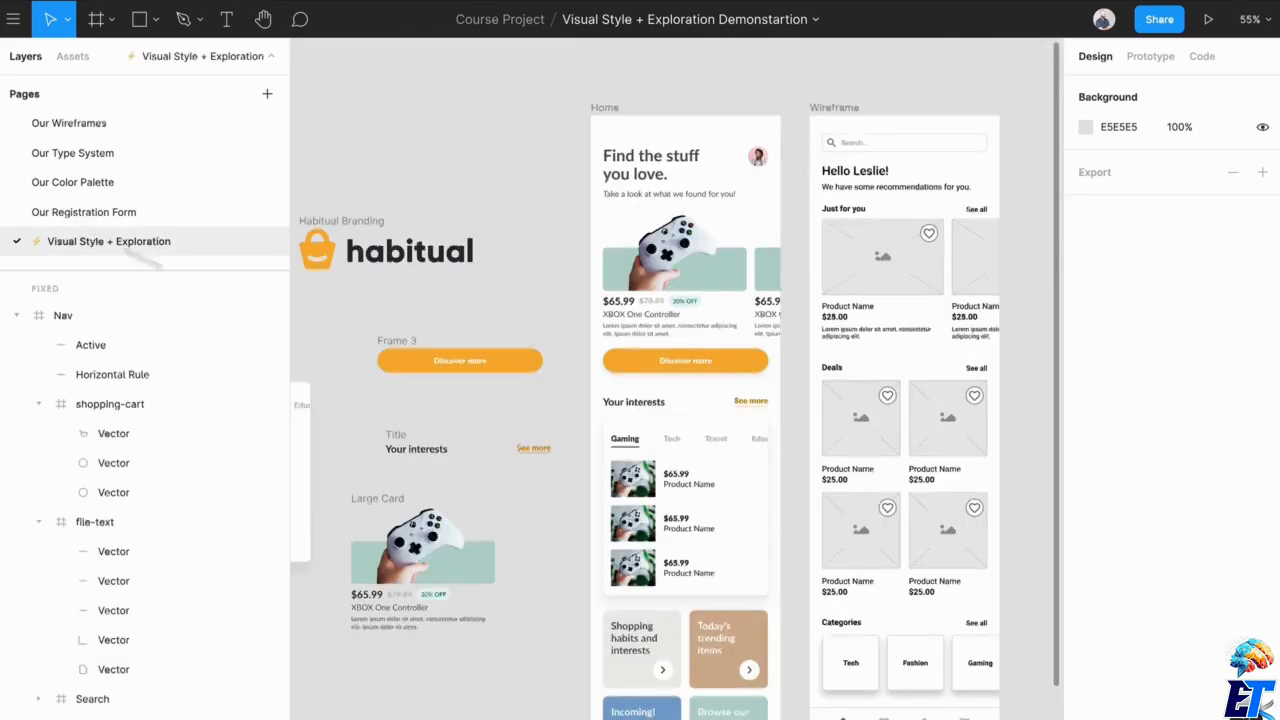
pyautogui.scroll(5, 686, 306)
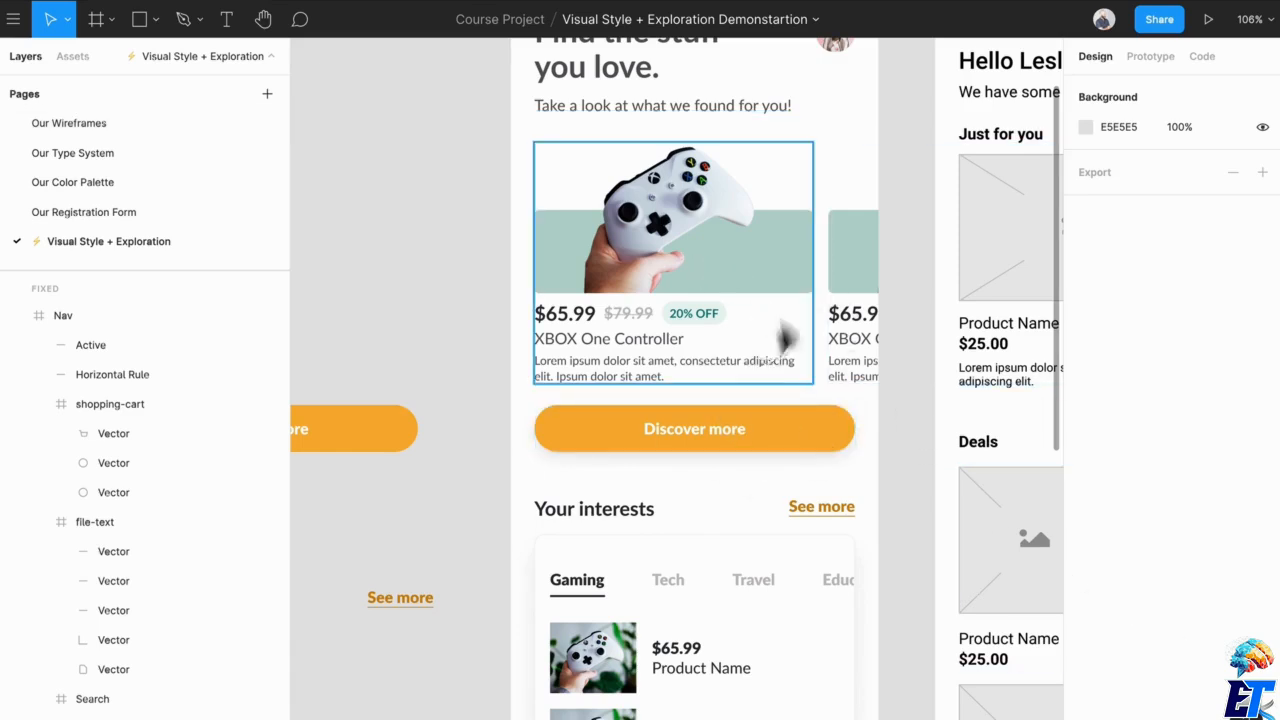
# Reopen the Our Wireframes page and examine the Edit Interests screen's labels, search field and category cards.
pyautogui.click(134, 125)
pyautogui.scroll(-1, 590, 444)
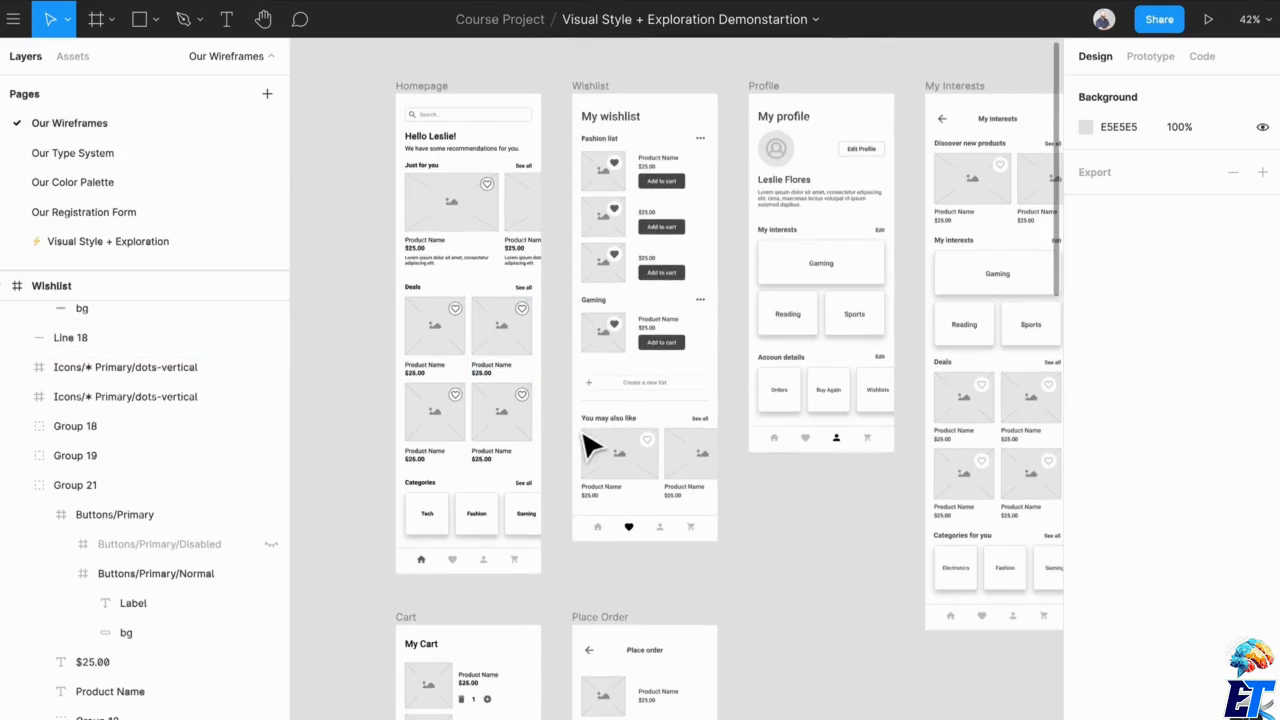
pyautogui.moveTo(797, 557); pyautogui.dragTo(648, 543)
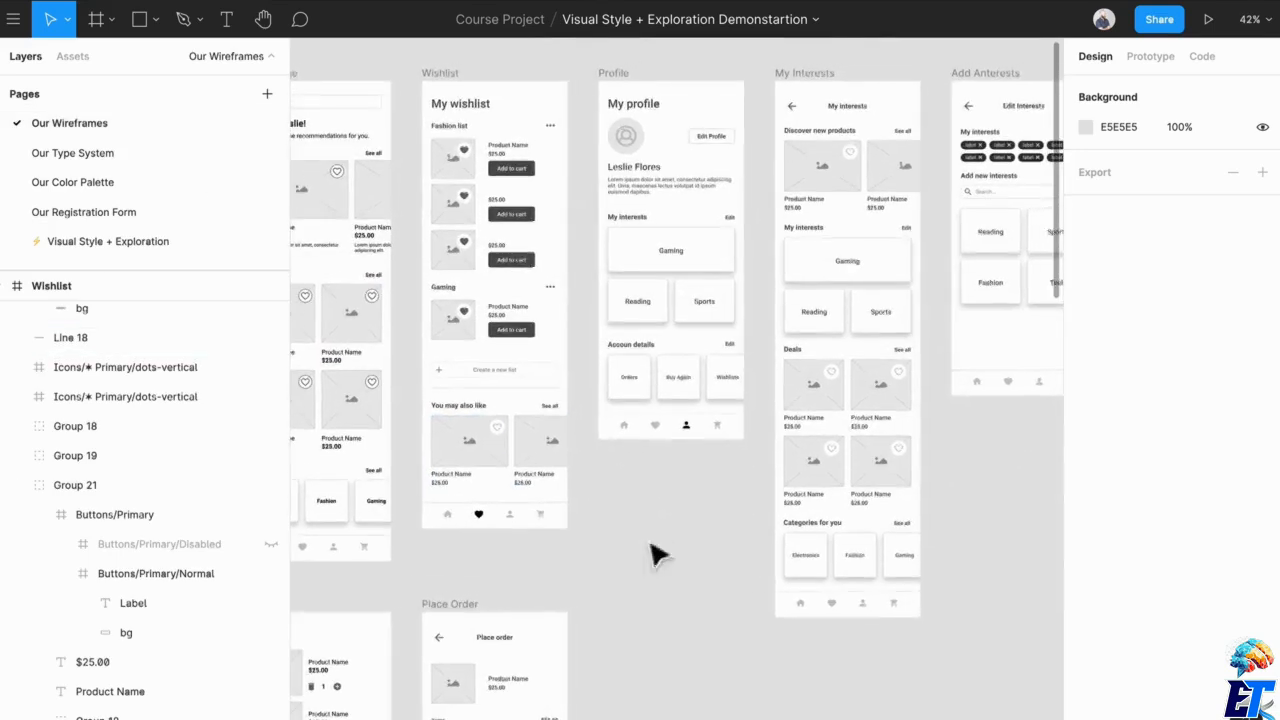
pyautogui.hscroll(5, 971, 351)
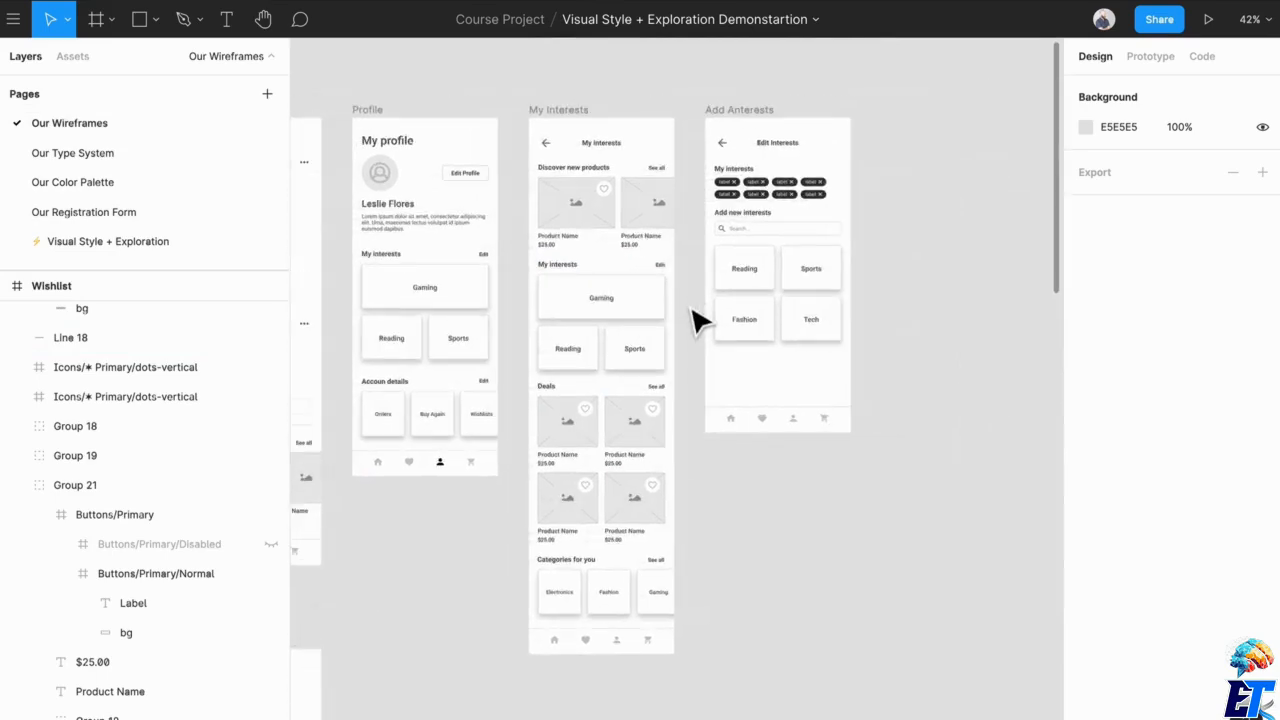
pyautogui.scroll(5, 740, 245)
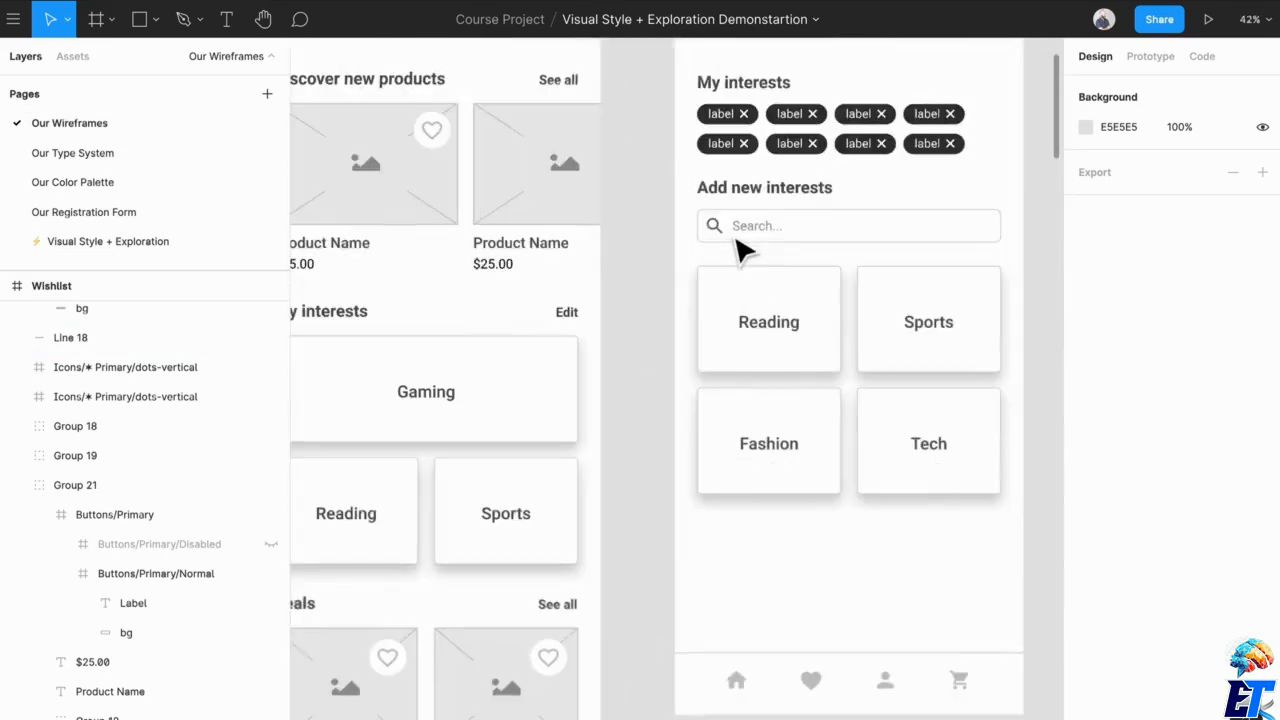
pyautogui.moveTo(752, 240); pyautogui.dragTo(608, 309)
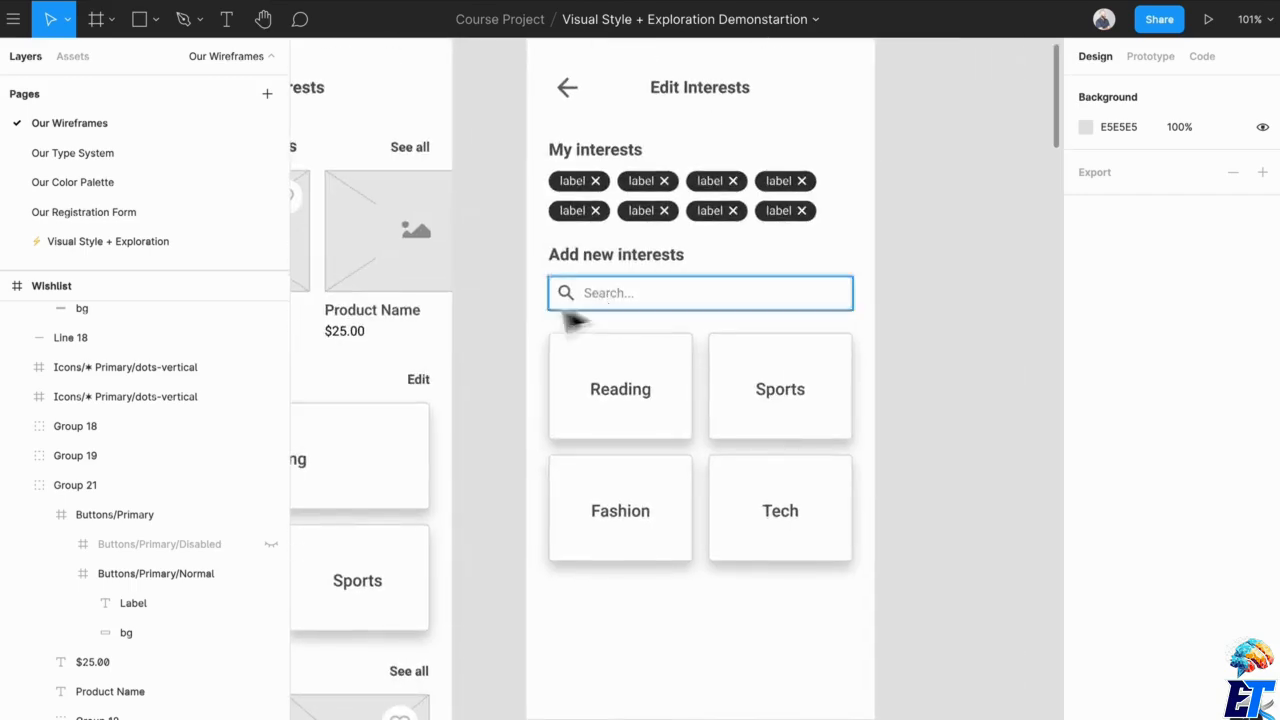